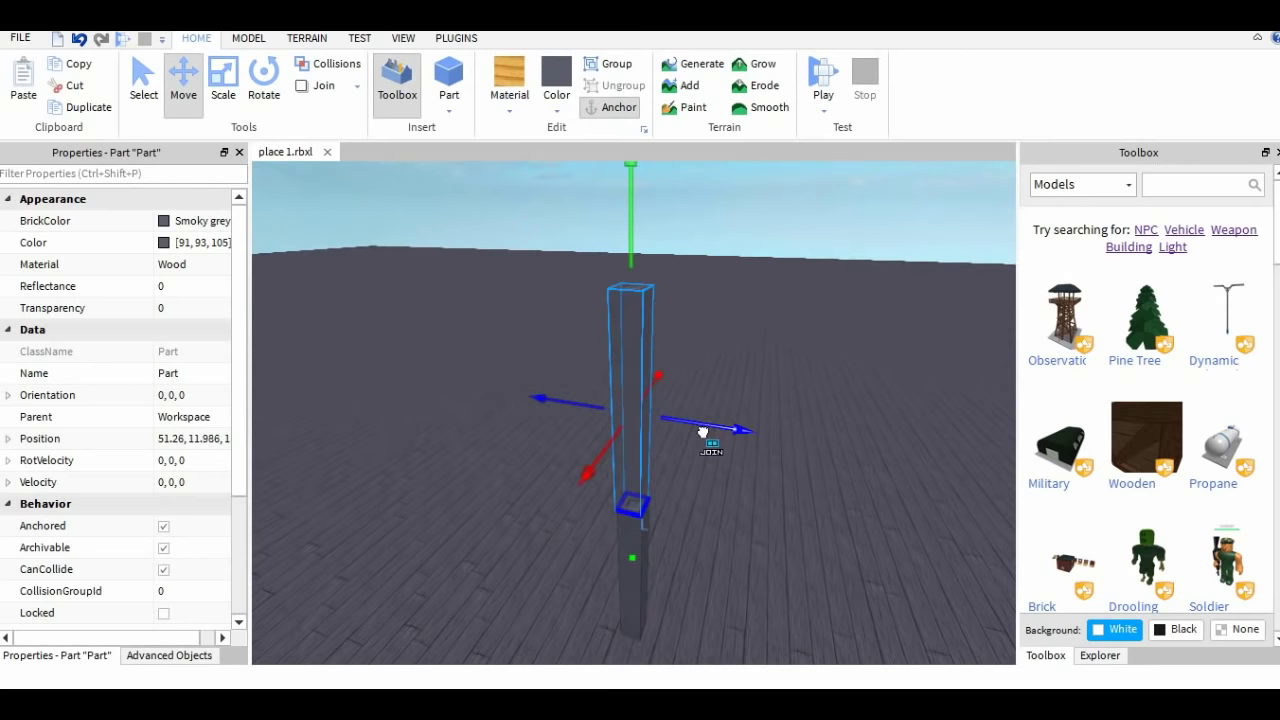
Step: Lower the duplicated post to floor level and place it beside the first post as a parallel second leg
{"action": "mouse_move", "coordinate": [697, 482]}
{"action": "right_mouse_down"}
{"action": "mouse_move", "coordinate": [704, 495]}
{"action": "mouse_move", "coordinate": [689, 477]}
{"action": "right_mouse_up"}
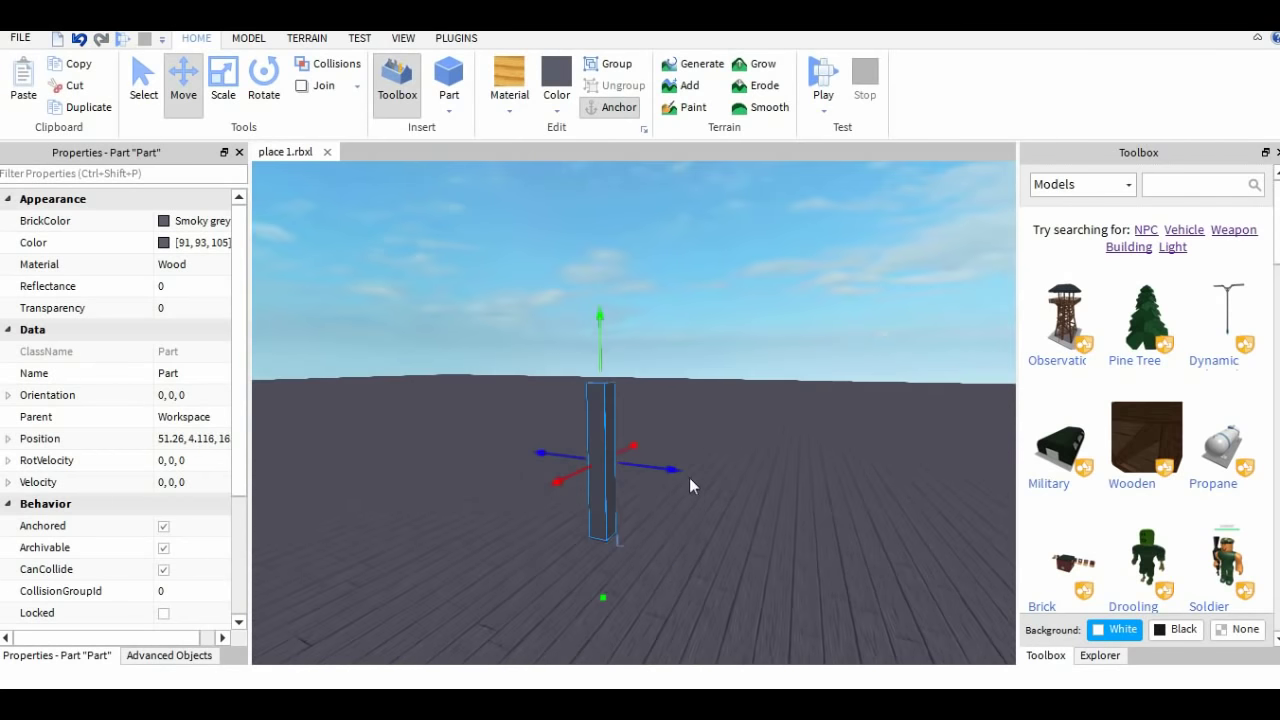
{"action": "left_click_drag", "start_coordinate": [606, 341], "coordinate": [607, 345]}
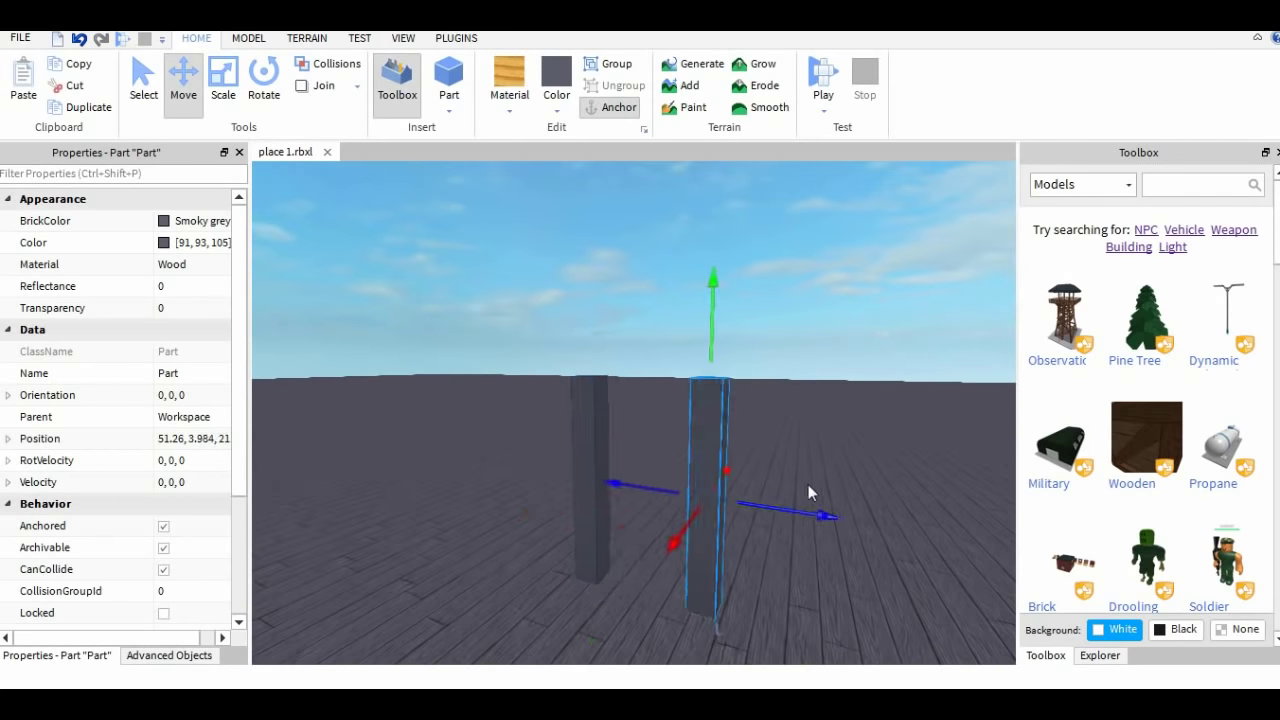
{"action": "right_click_drag", "start_coordinate": [808, 490], "coordinate": [727, 410]}
{"action": "left_click_drag", "start_coordinate": [779, 418], "coordinate": [783, 417]}
{"action": "right_click_drag", "start_coordinate": [814, 370], "coordinate": [816, 369]}
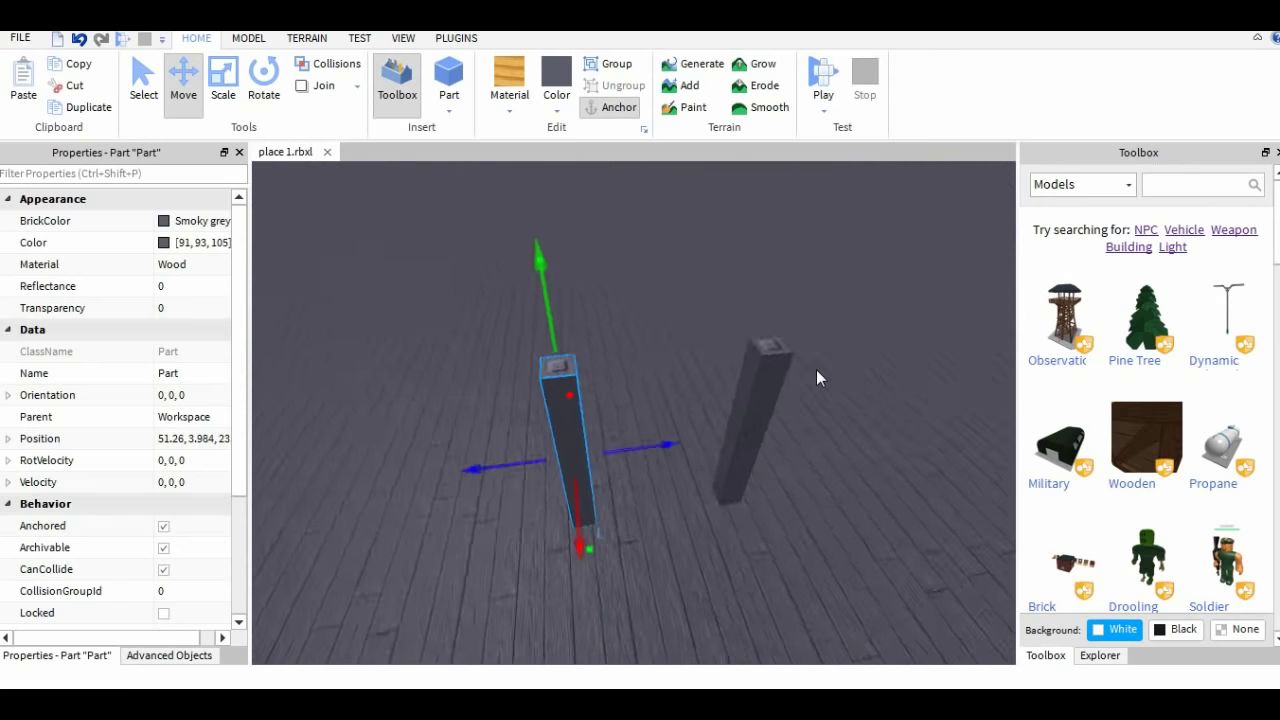
{"action": "scroll", "coordinate": [818, 366], "scroll_direction": "down", "scroll_amount": 3}
Step: Duplicate both posts together and place the pair on the floor opposite the originals to form four table legs
{"action": "left_click_drag", "start_coordinate": [825, 347], "coordinate": [491, 448]}
{"action": "key", "text": "ctrl+d"}
{"action": "left_click_drag", "start_coordinate": [637, 240], "coordinate": [675, 410]}
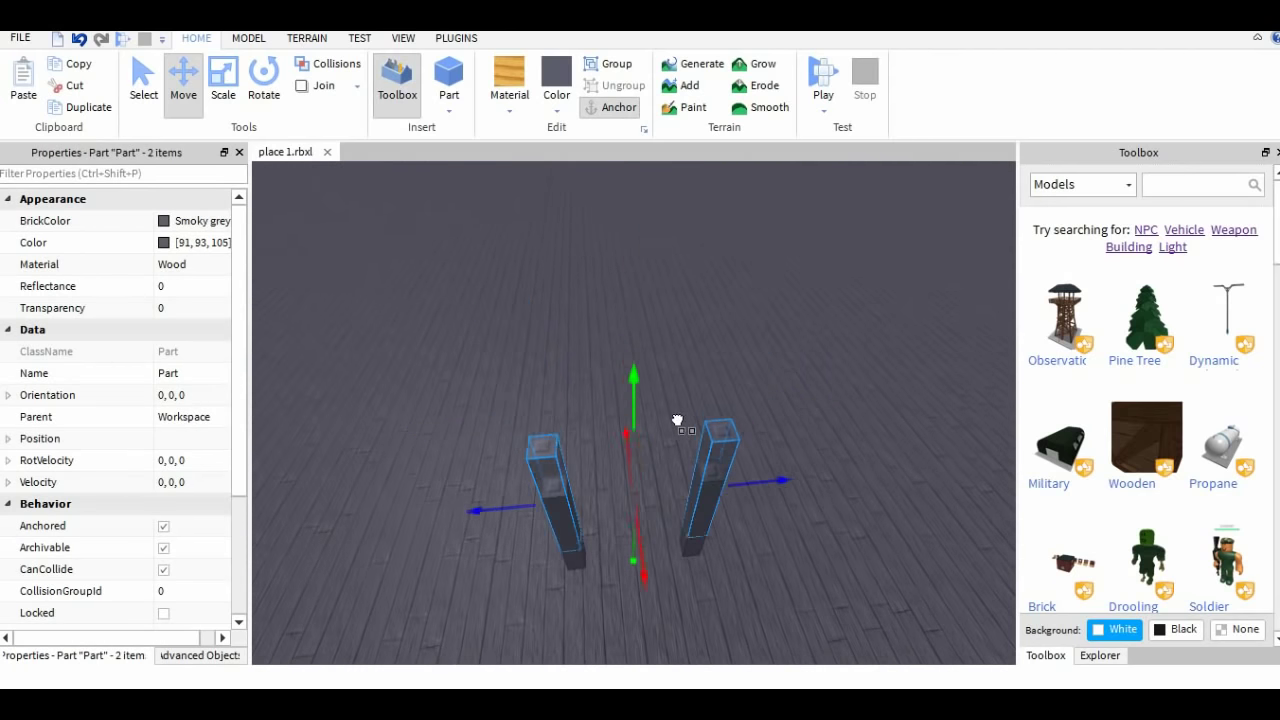
{"action": "right_click_drag", "start_coordinate": [701, 574], "coordinate": [674, 400]}
{"action": "left_click_drag", "start_coordinate": [734, 402], "coordinate": [610, 431]}
{"action": "left_click", "coordinate": [611, 466]}
{"action": "right_click_drag", "start_coordinate": [611, 466], "coordinate": [772, 420]}
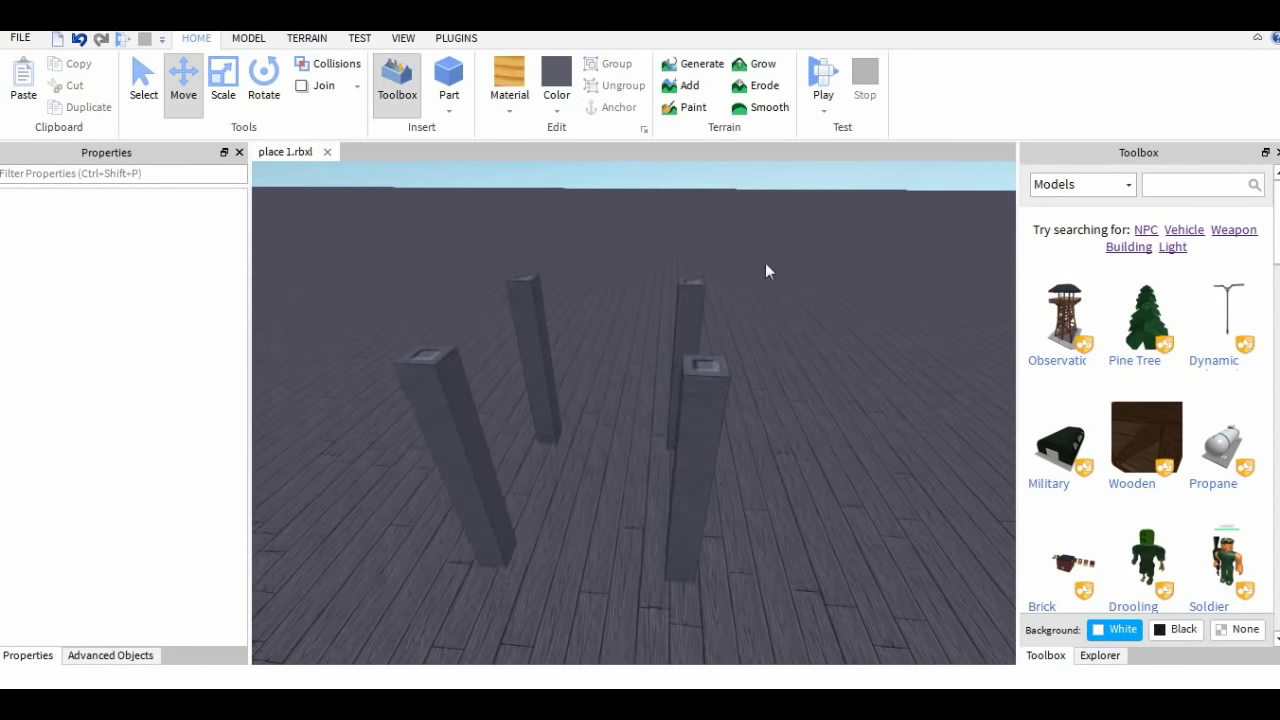
Step: Recolour all four legs Dark orange
{"action": "left_click", "coordinate": [534, 372], "text": "ctrl"}
{"action": "left_click", "coordinate": [556, 88]}
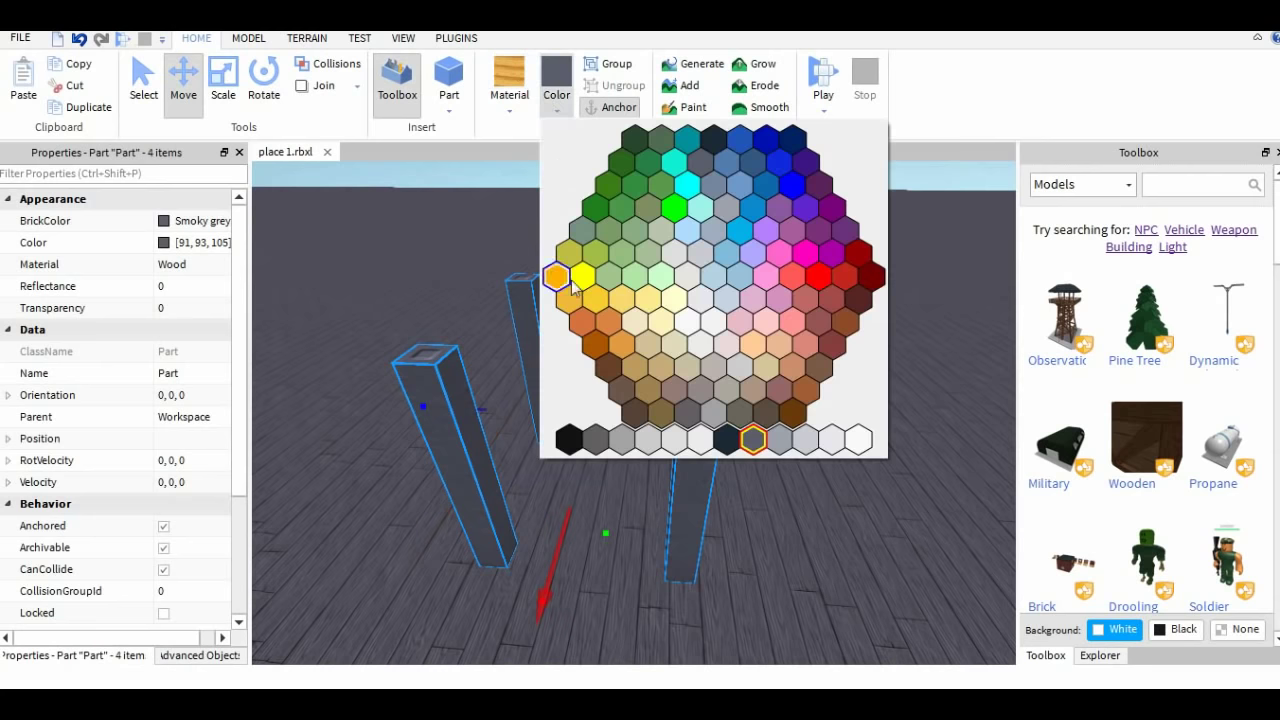
{"action": "left_click", "coordinate": [604, 324]}
{"action": "left_click", "coordinate": [624, 290]}
{"action": "right_click_drag", "start_coordinate": [624, 290], "coordinate": [777, 372]}
{"action": "left_click", "coordinate": [508, 500]}
{"action": "left_click", "coordinate": [540, 450], "text": "ctrl"}
{"action": "left_click", "coordinate": [659, 470], "text": "ctrl"}
{"action": "left_click", "coordinate": [690, 500], "text": "ctrl"}
{"action": "left_click", "coordinate": [557, 110]}
{"action": "left_click", "coordinate": [595, 345]}
{"action": "left_click", "coordinate": [805, 393]}
{"action": "left_click", "coordinate": [788, 300]}
{"action": "scroll", "coordinate": [777, 372], "scroll_direction": "up", "scroll_amount": 3}
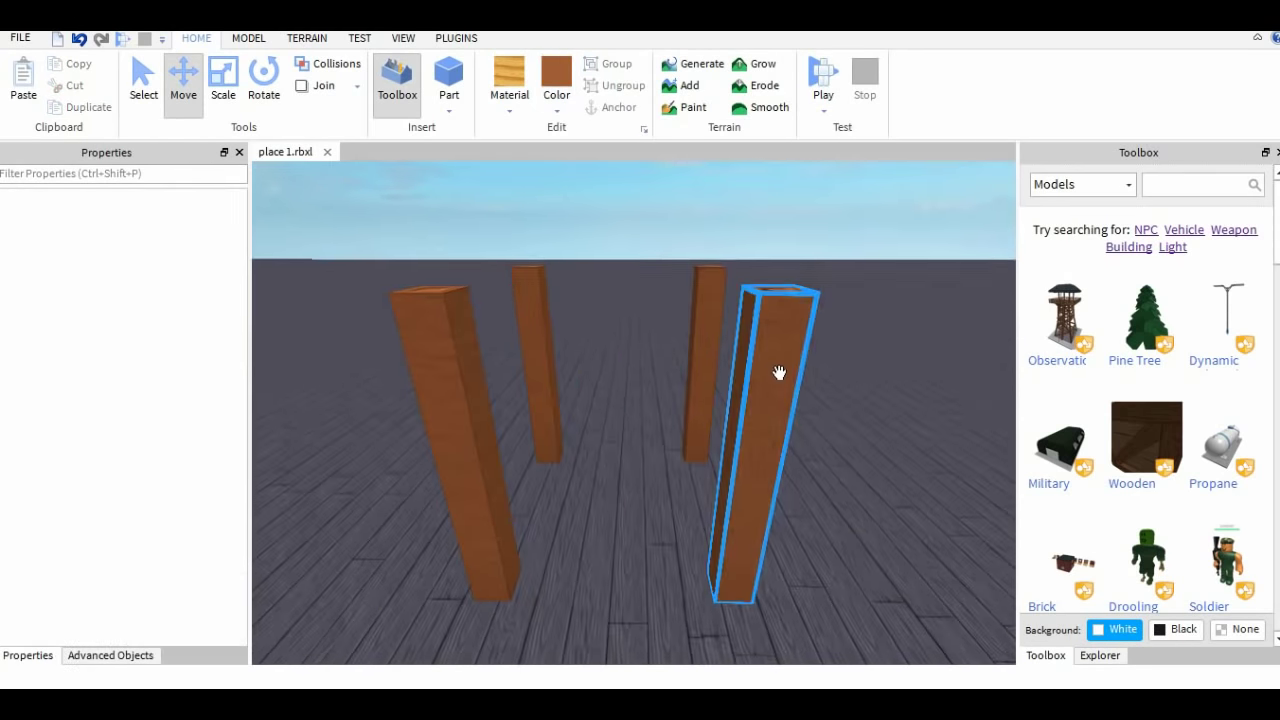
Step: Duplicate one leg directly above itself and shorten the copy
{"action": "scroll", "coordinate": [786, 272], "scroll_direction": "down", "scroll_amount": 3}
{"action": "left_click_drag", "start_coordinate": [786, 272], "coordinate": [509, 412]}
{"action": "left_click", "coordinate": [757, 271]}
{"action": "scroll", "coordinate": [757, 271], "scroll_direction": "up", "scroll_amount": 3}
{"action": "left_click", "coordinate": [699, 388]}
{"action": "key", "text": "ctrl+d"}
{"action": "key", "text": "f"}
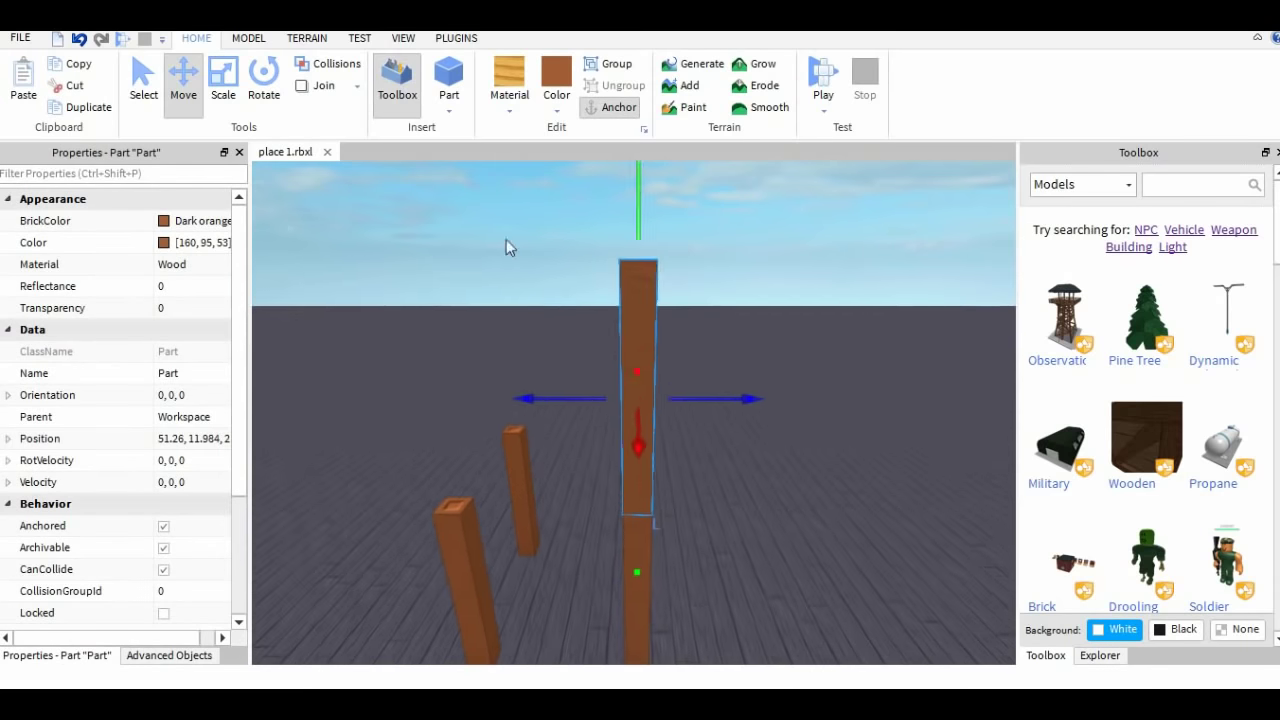
{"action": "left_click", "coordinate": [225, 92]}
{"action": "left_click", "coordinate": [142, 653]}
{"action": "left_click", "coordinate": [73, 656]}
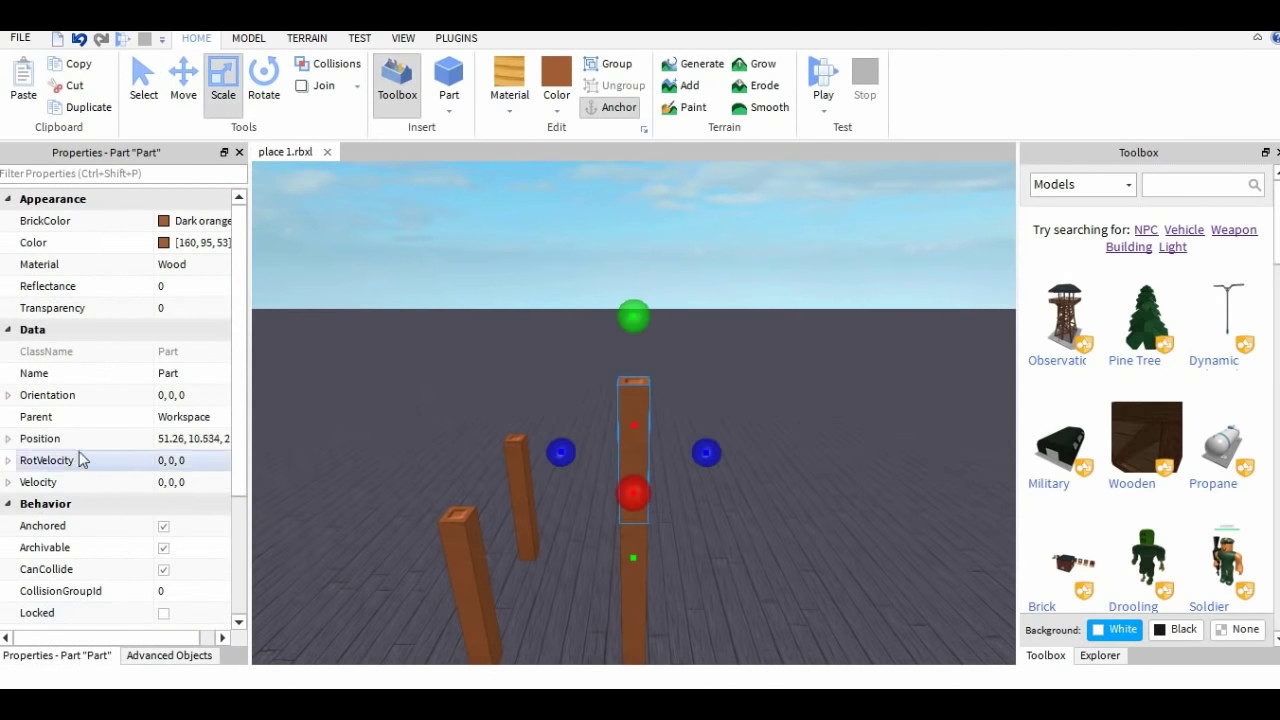
Step: Set the size of the block above the leg to 5, 1, 5 to form a flat slab
{"action": "scroll", "coordinate": [79, 461], "scroll_direction": "down", "scroll_amount": 3}
{"action": "left_click", "coordinate": [165, 576]}
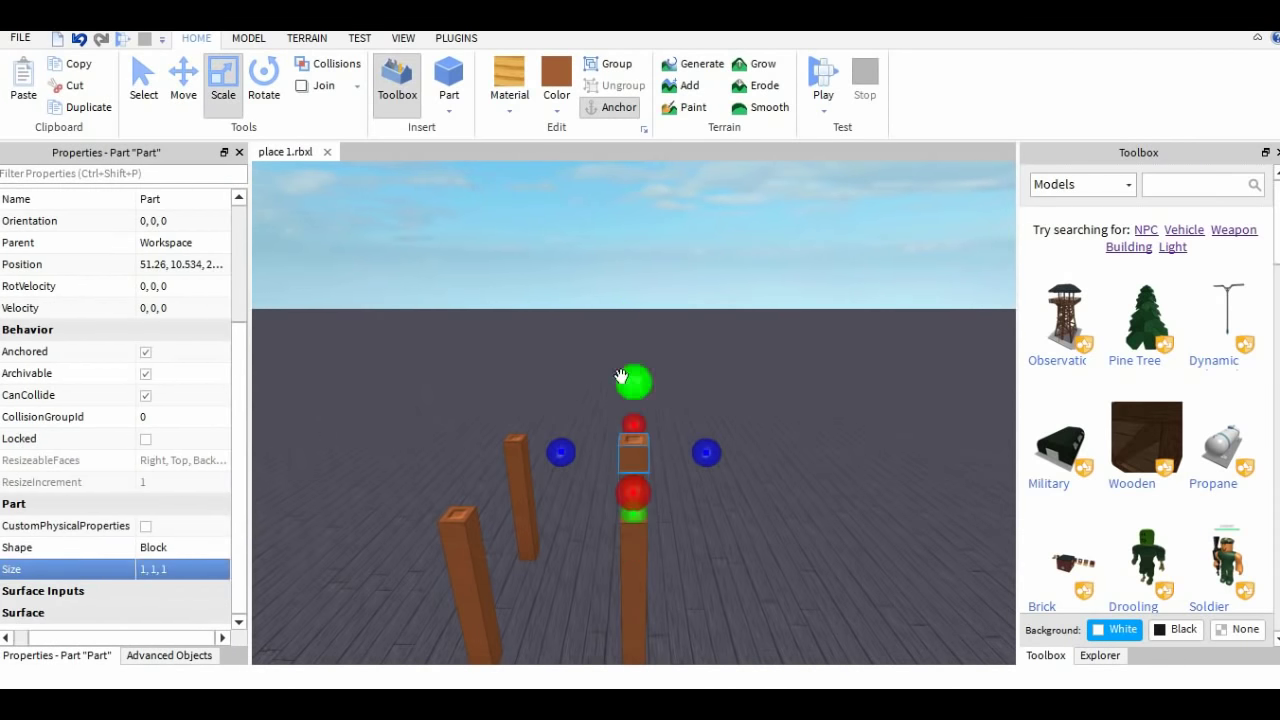
{"action": "right_click_drag", "start_coordinate": [617, 388], "coordinate": [600, 428]}
{"action": "left_click", "coordinate": [180, 569]}
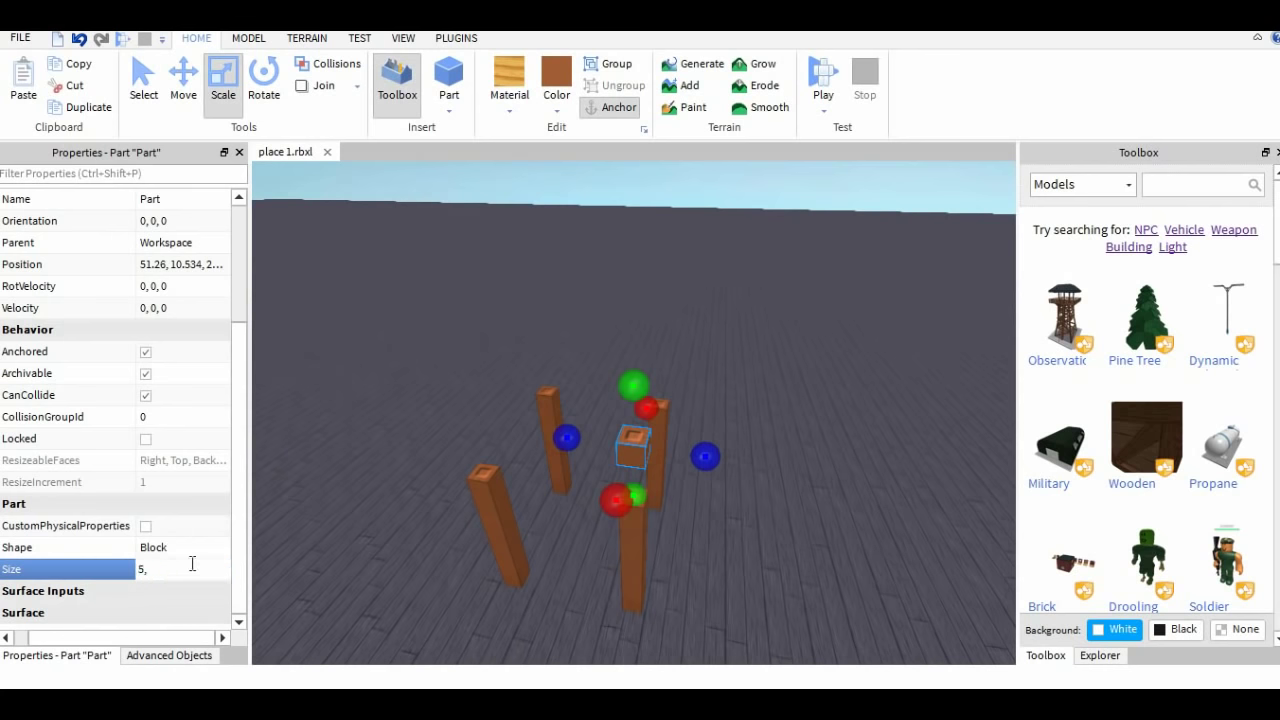
{"action": "type", "text": "5, 1, 5"}
{"action": "key", "text": "Return"}
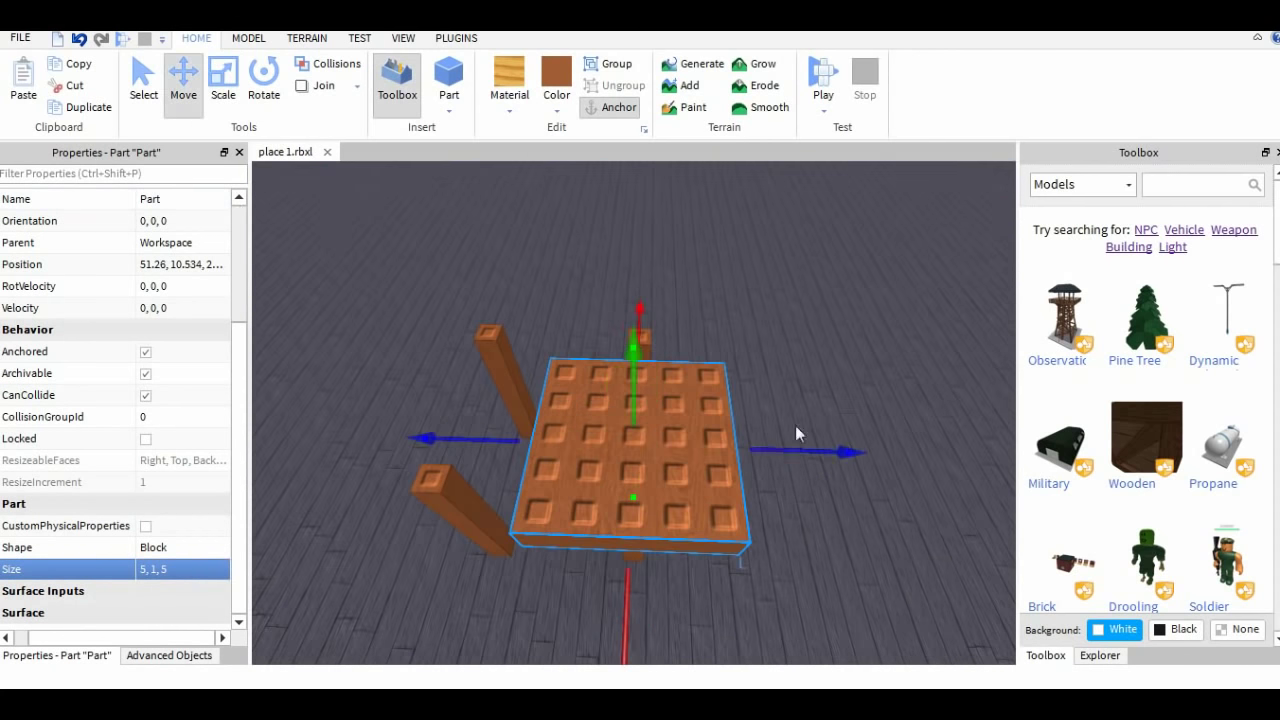
Step: Lower the slab onto the leg tops and shift it so one corner lines up with a leg
{"action": "left_click_drag", "start_coordinate": [795, 435], "coordinate": [699, 437]}
{"action": "right_click_drag", "start_coordinate": [704, 436], "coordinate": [669, 374]}
{"action": "left_click_drag", "start_coordinate": [669, 374], "coordinate": [678, 424]}
{"action": "left_click_drag", "start_coordinate": [703, 633], "coordinate": [704, 635]}
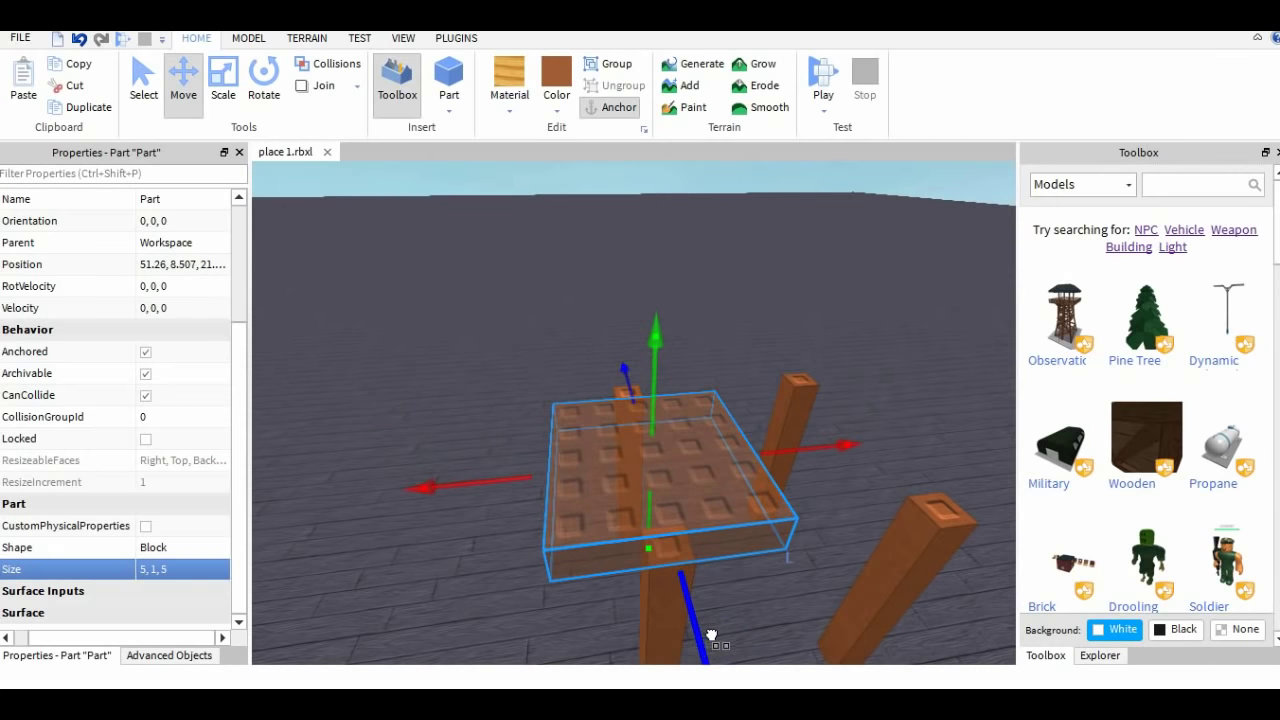
{"action": "right_click_drag", "start_coordinate": [711, 635], "coordinate": [628, 451]}
{"action": "left_click_drag", "start_coordinate": [628, 451], "coordinate": [703, 463]}
{"action": "right_click_drag", "start_coordinate": [703, 463], "coordinate": [712, 455]}
Step: Stretch the slab over all four legs as a tabletop and set its X size to 7.75 at 1 stud thick
{"action": "left_click", "coordinate": [223, 80]}
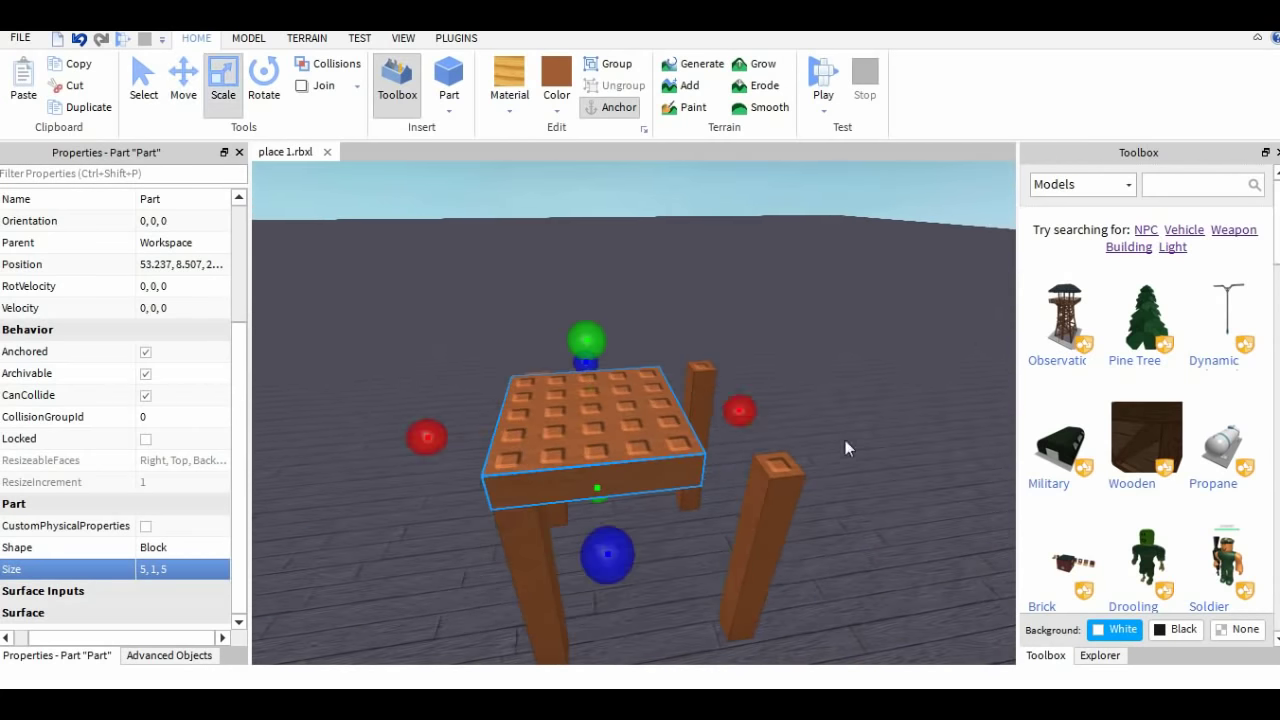
{"action": "left_click_drag", "start_coordinate": [741, 411], "coordinate": [820, 411]}
{"action": "right_click_drag", "start_coordinate": [820, 411], "coordinate": [790, 420]}
{"action": "left_click_drag", "start_coordinate": [780, 427], "coordinate": [870, 449]}
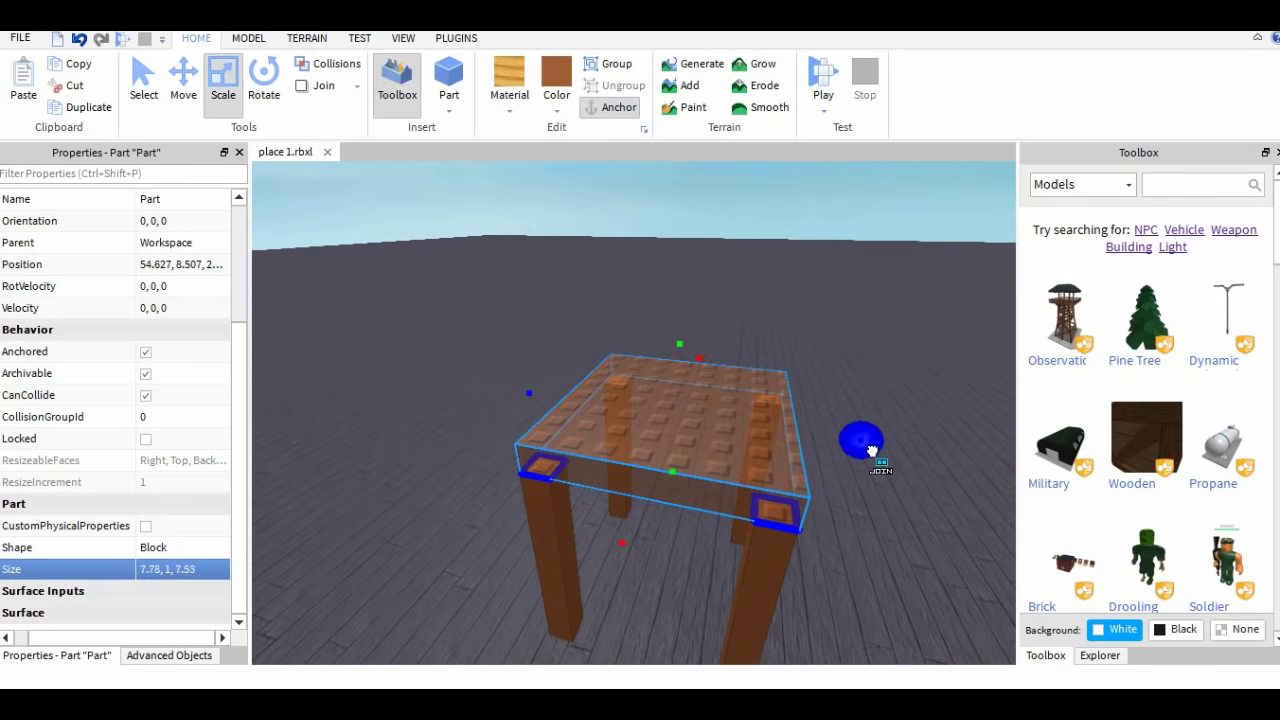
{"action": "right_click_drag", "start_coordinate": [872, 450], "coordinate": [872, 450]}
{"action": "left_click", "coordinate": [162, 573]}
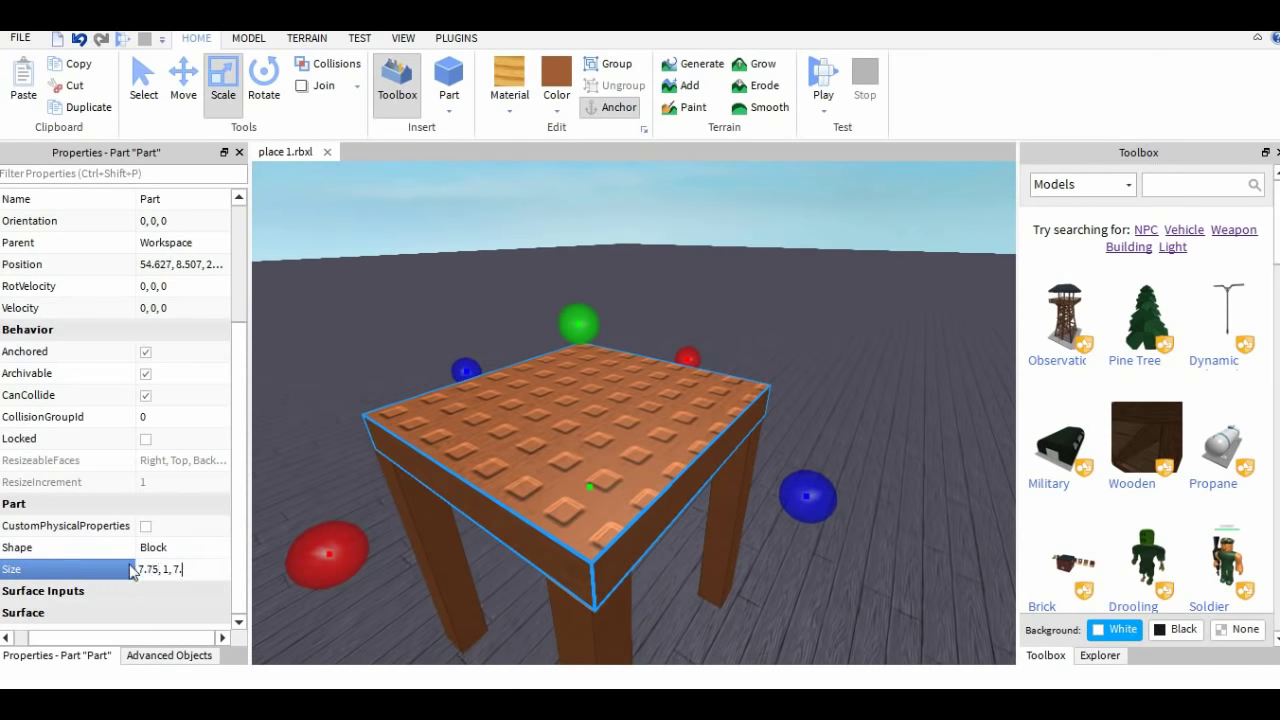
{"action": "left_click", "coordinate": [753, 350]}
{"action": "right_click_drag", "start_coordinate": [753, 350], "coordinate": [621, 444]}
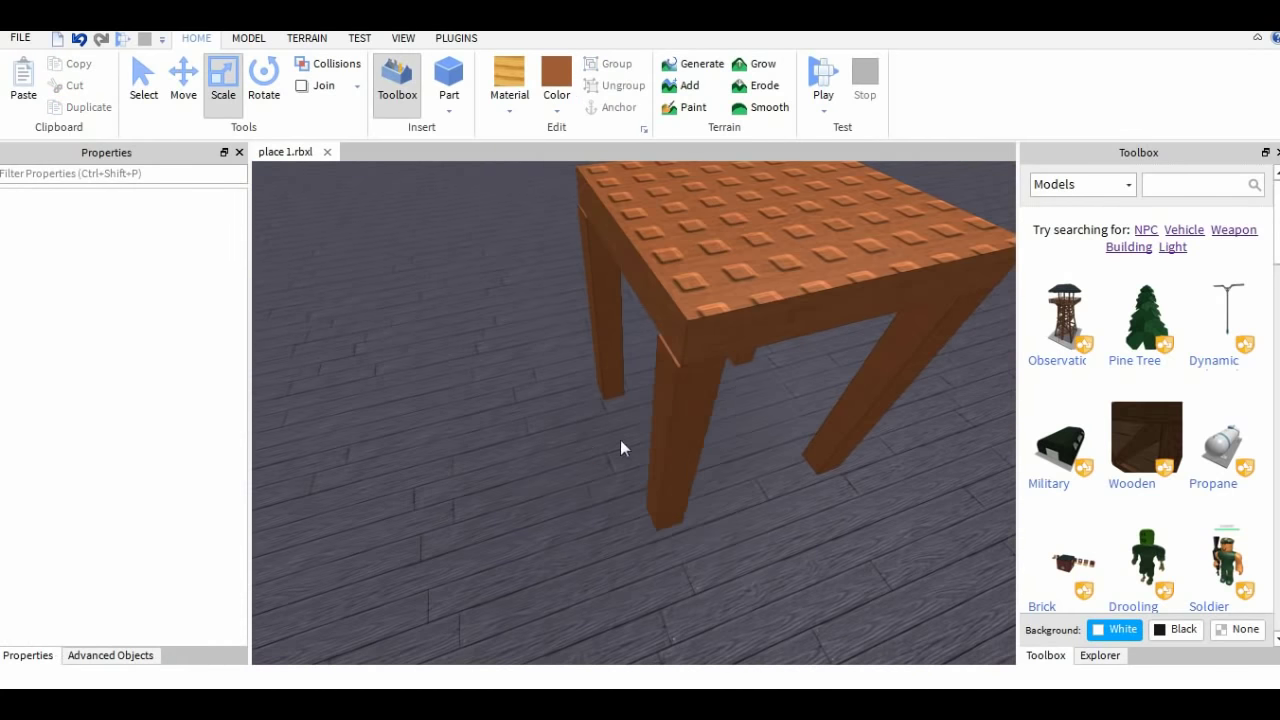
Step: Select the two legs on one side and align them with the tabletop's edge
{"action": "left_click", "coordinate": [668, 430]}
{"action": "left_click", "coordinate": [608, 330], "text": "ctrl"}
{"action": "left_click_drag", "start_coordinate": [527, 407], "coordinate": [527, 407]}
{"action": "left_click", "coordinate": [527, 519]}
{"action": "right_click_drag", "start_coordinate": [527, 519], "coordinate": [526, 517]}
Step: Adjust the tabletop's height so it sits flush on the four legs
{"action": "left_click", "coordinate": [592, 345]}
{"action": "left_click_drag", "start_coordinate": [614, 251], "coordinate": [637, 261]}
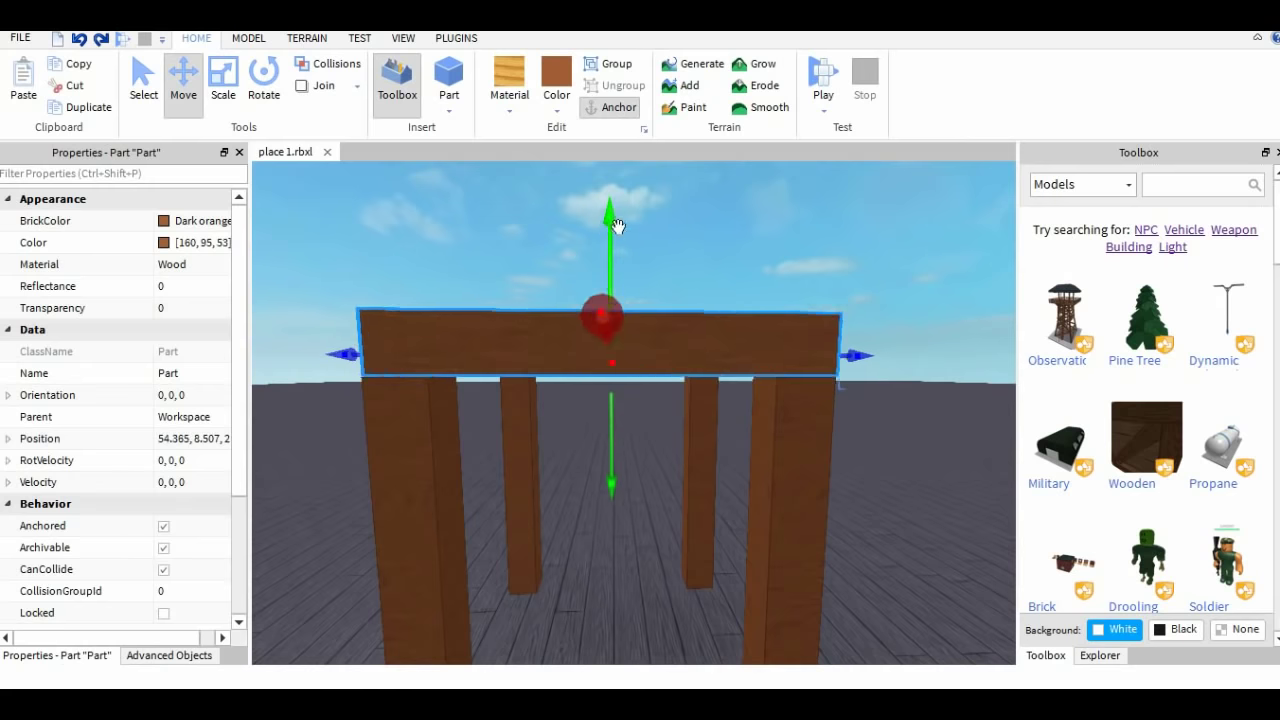
{"action": "left_click_drag", "start_coordinate": [613, 217], "coordinate": [617, 222]}
{"action": "left_click", "coordinate": [747, 220]}
{"action": "right_click_drag", "start_coordinate": [747, 220], "coordinate": [747, 220]}
Step: Apply a smooth surface to the tabletop's upper face to remove the studs
{"action": "left_click", "coordinate": [249, 38]}
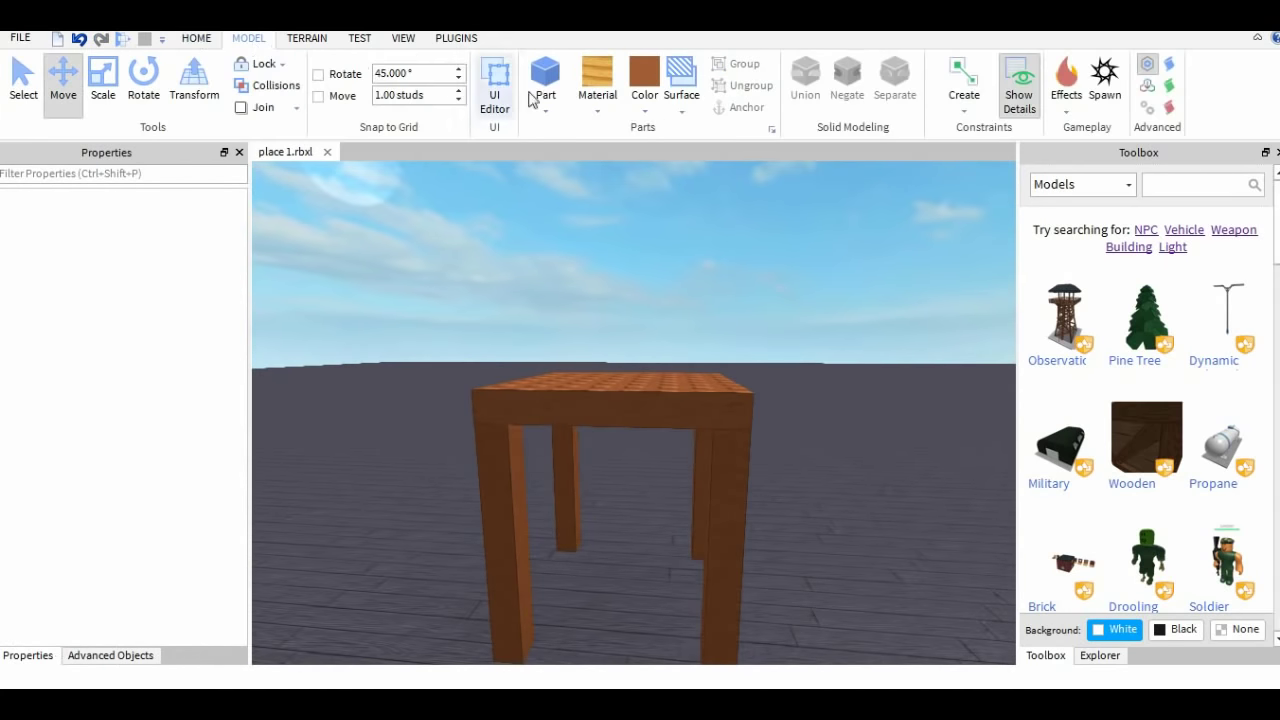
{"action": "left_click", "coordinate": [682, 107]}
{"action": "left_click", "coordinate": [671, 240]}
{"action": "left_click", "coordinate": [642, 376]}
{"action": "right_click_drag", "start_coordinate": [642, 376], "coordinate": [636, 340]}
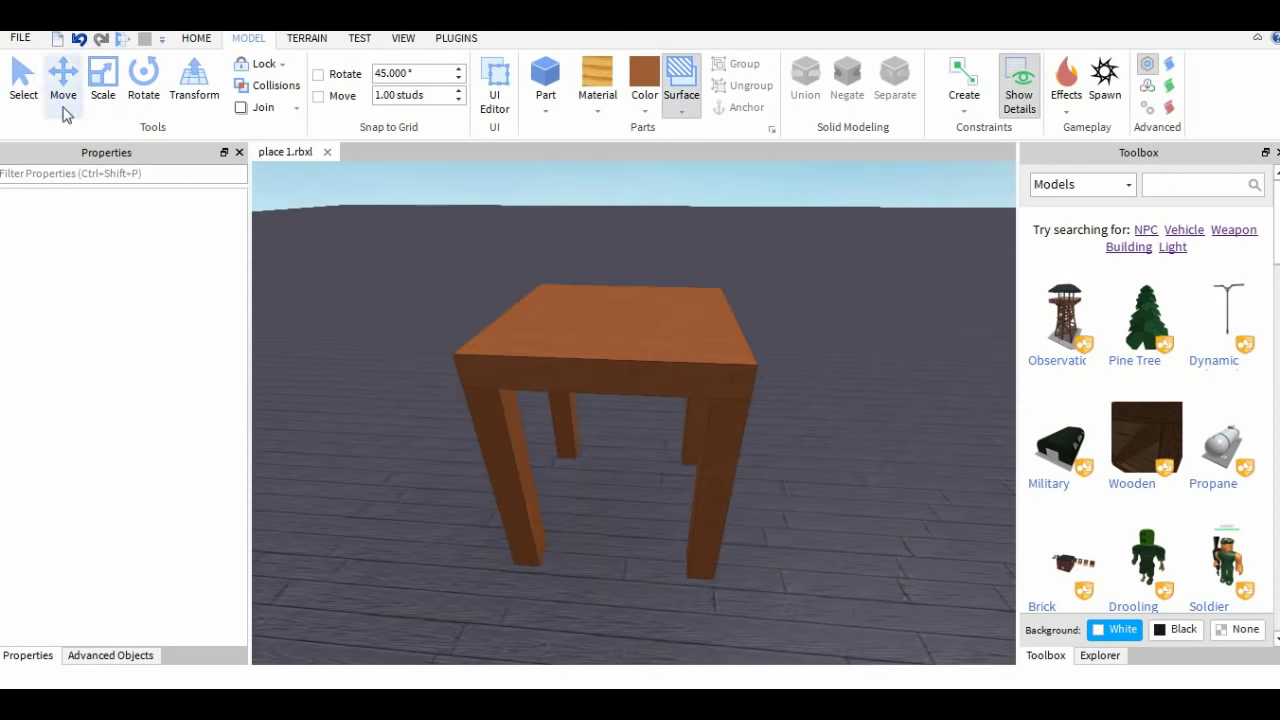
Step: Insert a new block part and flatten it into a very thin plank on the floor beside the table
{"action": "left_click", "coordinate": [545, 75]}
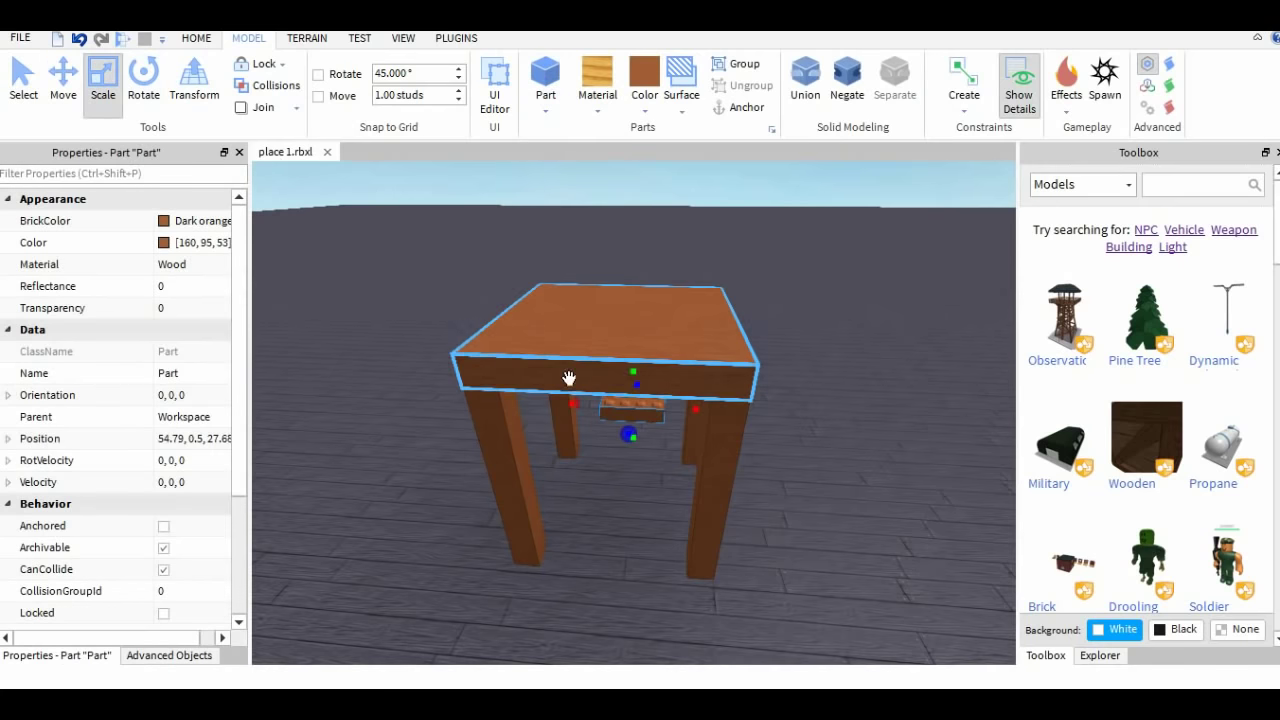
{"action": "right_click_drag", "start_coordinate": [645, 440], "coordinate": [600, 450]}
{"action": "left_click_drag", "start_coordinate": [638, 414], "coordinate": [505, 560]}
{"action": "left_click_drag", "start_coordinate": [402, 608], "coordinate": [449, 607]}
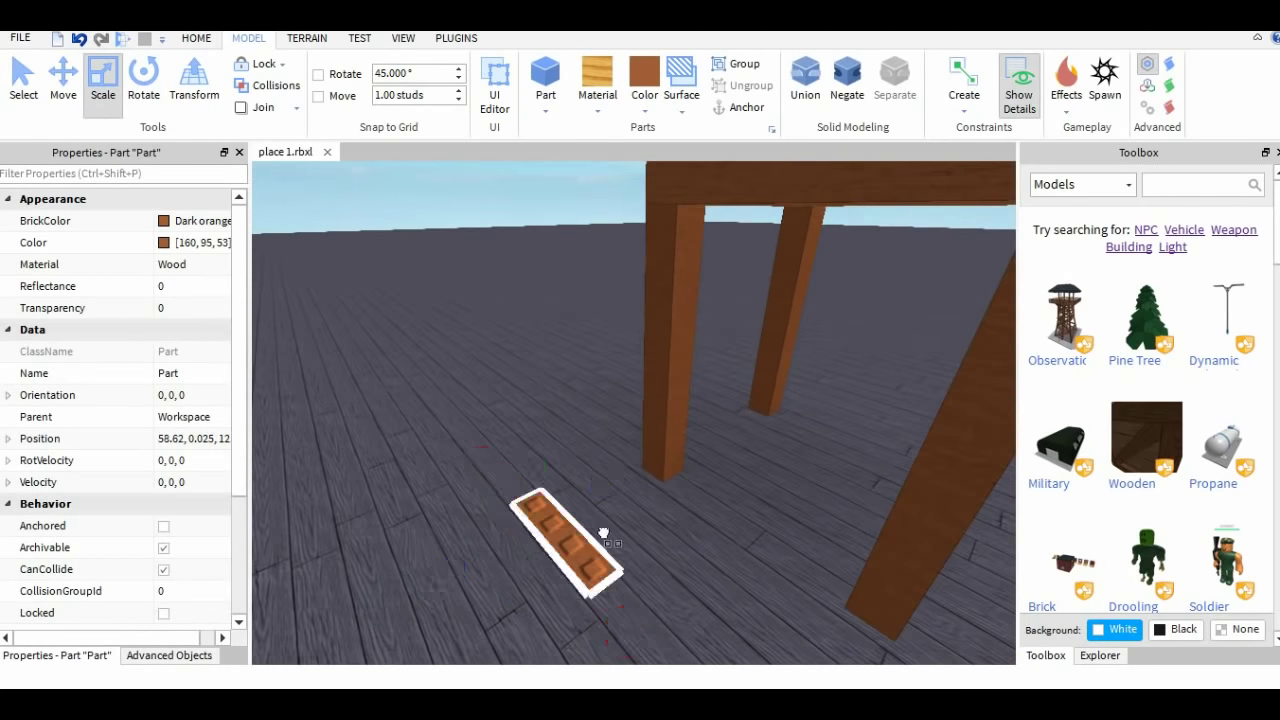
Step: Raise the thin plank between the legs and attach it to one leg as a horizontal shelf below the tabletop
{"action": "left_click_drag", "start_coordinate": [537, 520], "coordinate": [660, 373]}
{"action": "right_click_drag", "start_coordinate": [660, 450], "coordinate": [660, 373]}
{"action": "left_click_drag", "start_coordinate": [670, 369], "coordinate": [671, 367]}
{"action": "right_click_drag", "start_coordinate": [671, 367], "coordinate": [683, 364]}
{"action": "left_click_drag", "start_coordinate": [683, 364], "coordinate": [684, 366]}
Step: Duplicate the shelf and turn the copy upright with an orientation of 0, 0, 90
{"action": "key", "text": "ctrl+d"}
{"action": "left_click_drag", "start_coordinate": [500, 354], "coordinate": [510, 600]}
{"action": "left_click_drag", "start_coordinate": [495, 490], "coordinate": [680, 465]}
{"action": "left_click", "coordinate": [143, 82]}
{"action": "scroll", "coordinate": [490, 270], "scroll_direction": "down", "scroll_amount": 3}
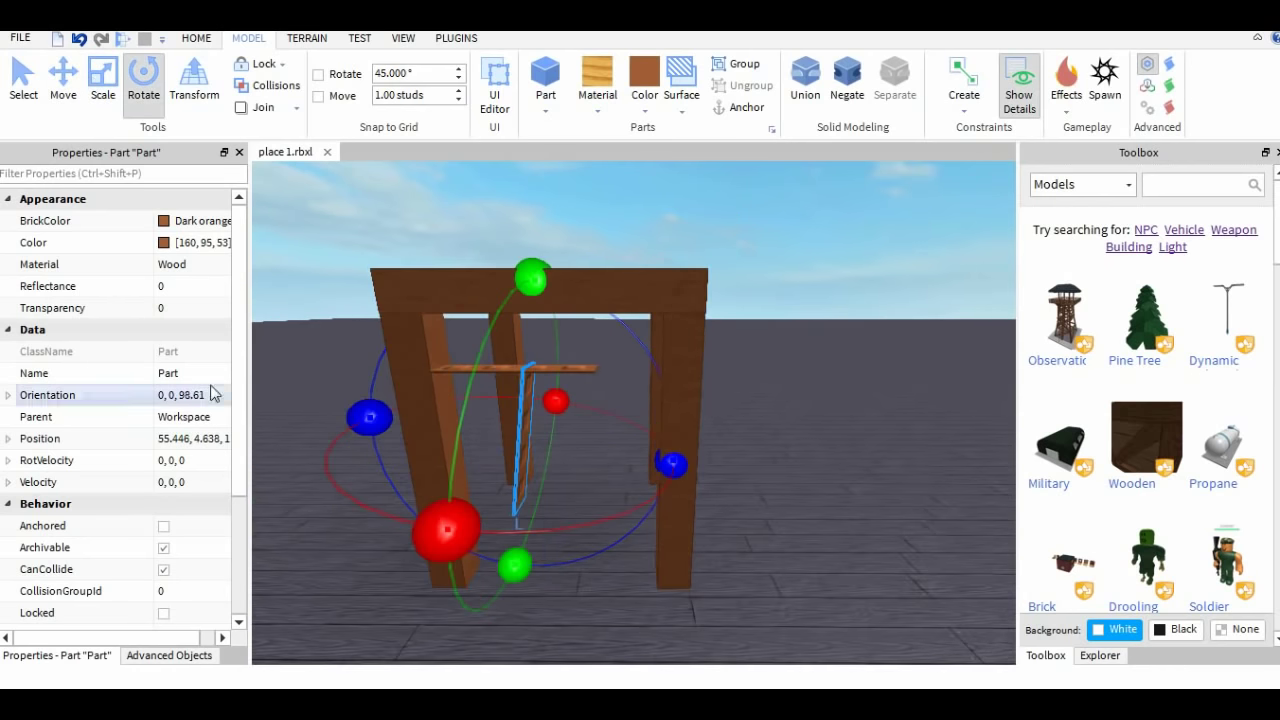
{"action": "left_click", "coordinate": [208, 394]}
{"action": "left_click_drag", "start_coordinate": [192, 396], "coordinate": [165, 402]}
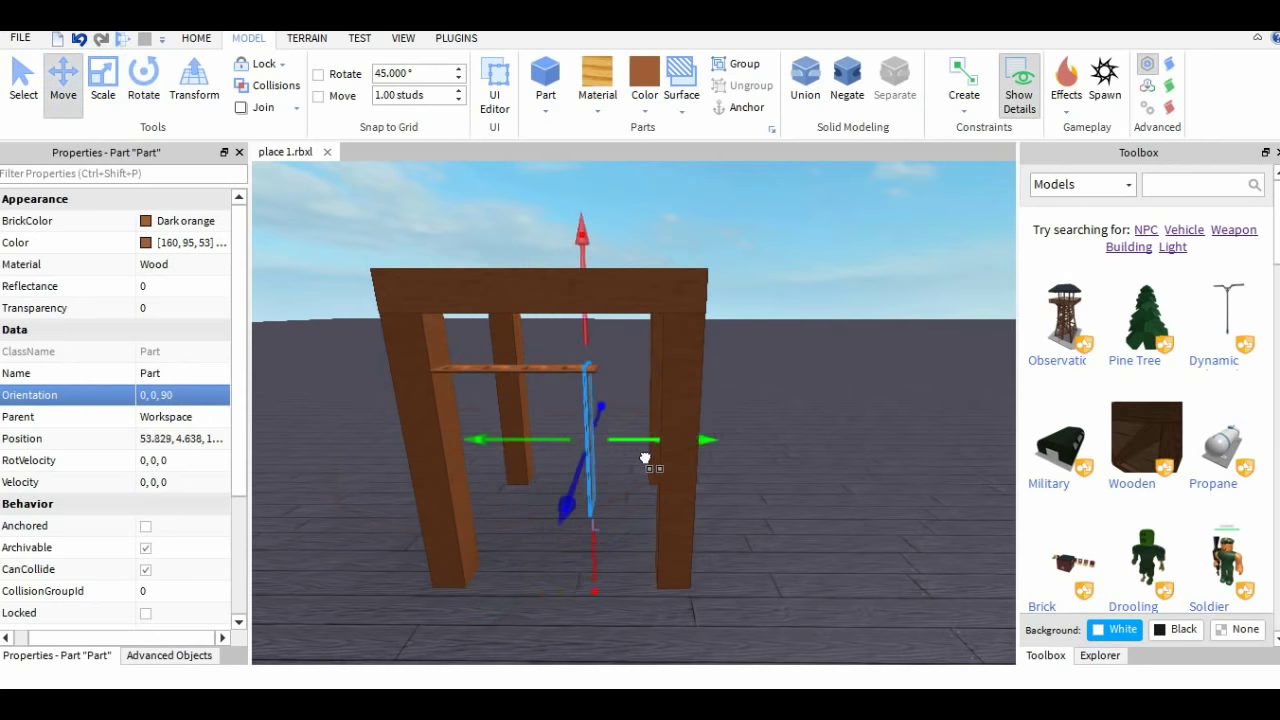
Step: Raise the upright plank to the tabletop's underside and align it with the shelf's free end as a divider
{"action": "left_click_drag", "start_coordinate": [588, 221], "coordinate": [587, 210]}
{"action": "left_click", "coordinate": [649, 222]}
{"action": "right_click_drag", "start_coordinate": [649, 222], "coordinate": [649, 222]}
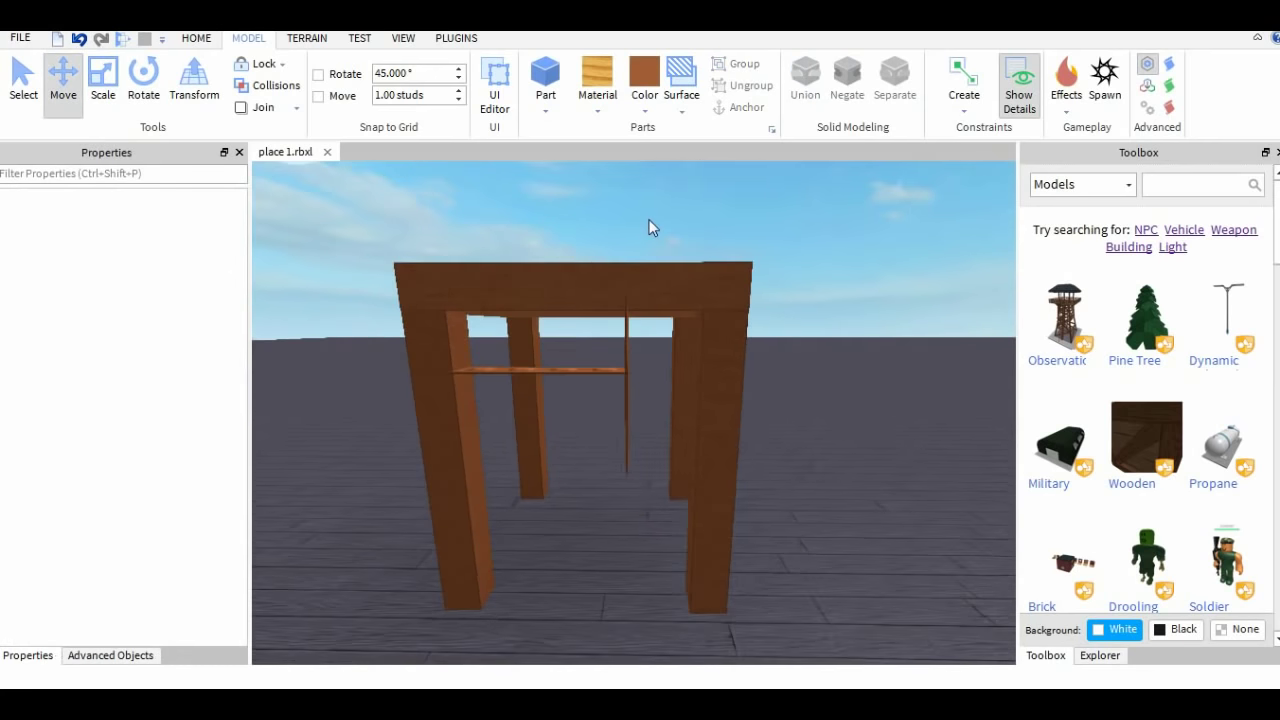
{"action": "scroll", "coordinate": [649, 222], "scroll_direction": "up", "scroll_amount": 3}
{"action": "left_click", "coordinate": [625, 270]}
{"action": "left_click_drag", "start_coordinate": [722, 368], "coordinate": [727, 369]}
{"action": "scroll", "coordinate": [776, 558], "scroll_direction": "down", "scroll_amount": 4}
{"action": "left_click", "coordinate": [780, 558]}
{"action": "right_click_drag", "start_coordinate": [800, 540], "coordinate": [805, 535]}
{"action": "scroll", "coordinate": [805, 535], "scroll_direction": "up", "scroll_amount": 1}
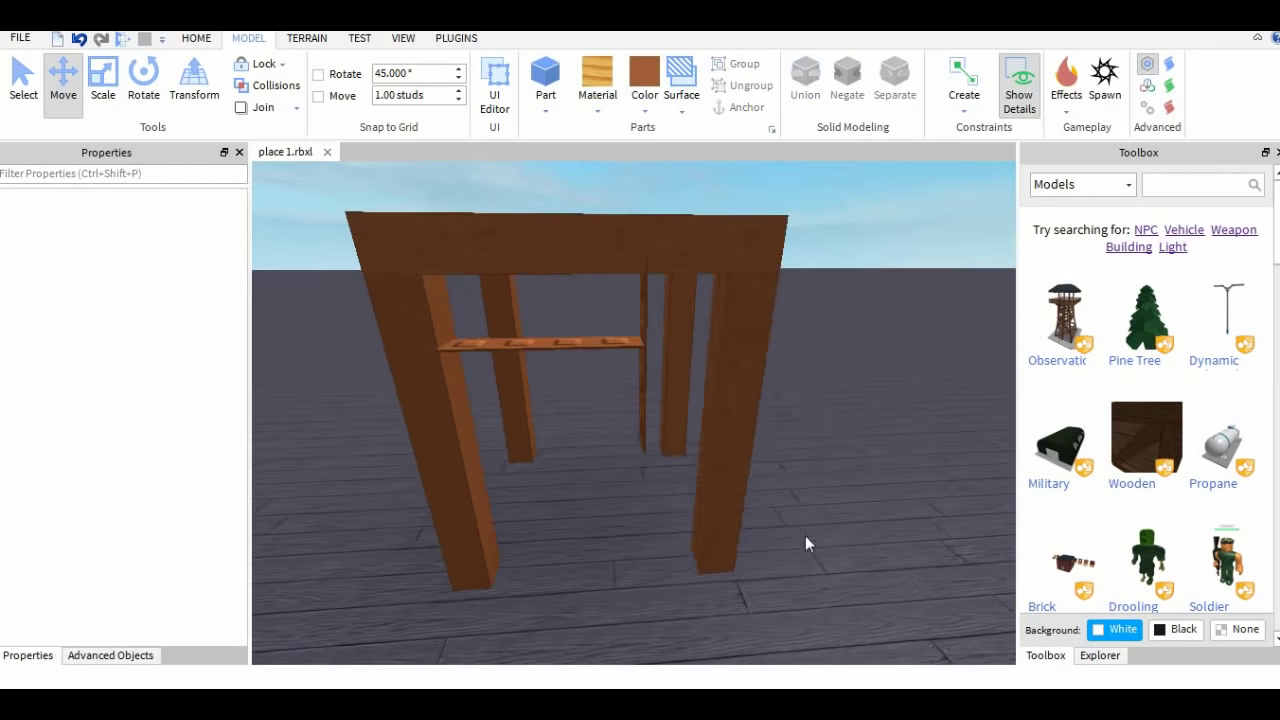
Step: Duplicate the horizontal shelf and place the copy at the divider's lower end, reaching the opposite leg
{"action": "left_click", "coordinate": [569, 346]}
{"action": "right_click_drag", "start_coordinate": [540, 168], "coordinate": [573, 203]}
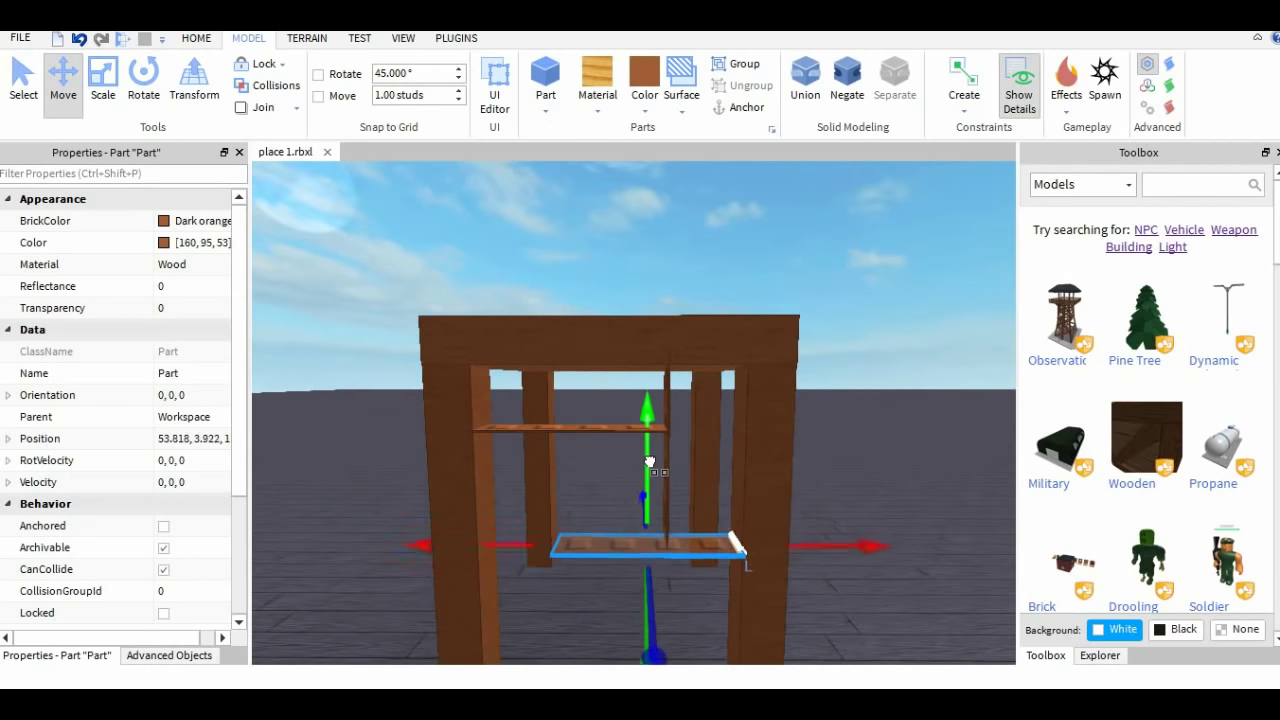
{"action": "right_click_drag", "start_coordinate": [811, 457], "coordinate": [811, 457]}
{"action": "scroll", "coordinate": [811, 457], "scroll_direction": "up", "scroll_amount": 3}
{"action": "scroll", "coordinate": [811, 457], "scroll_direction": "down", "scroll_amount": 4}
{"action": "left_click", "coordinate": [867, 356]}
{"action": "right_click_drag", "start_coordinate": [867, 356], "coordinate": [867, 356]}
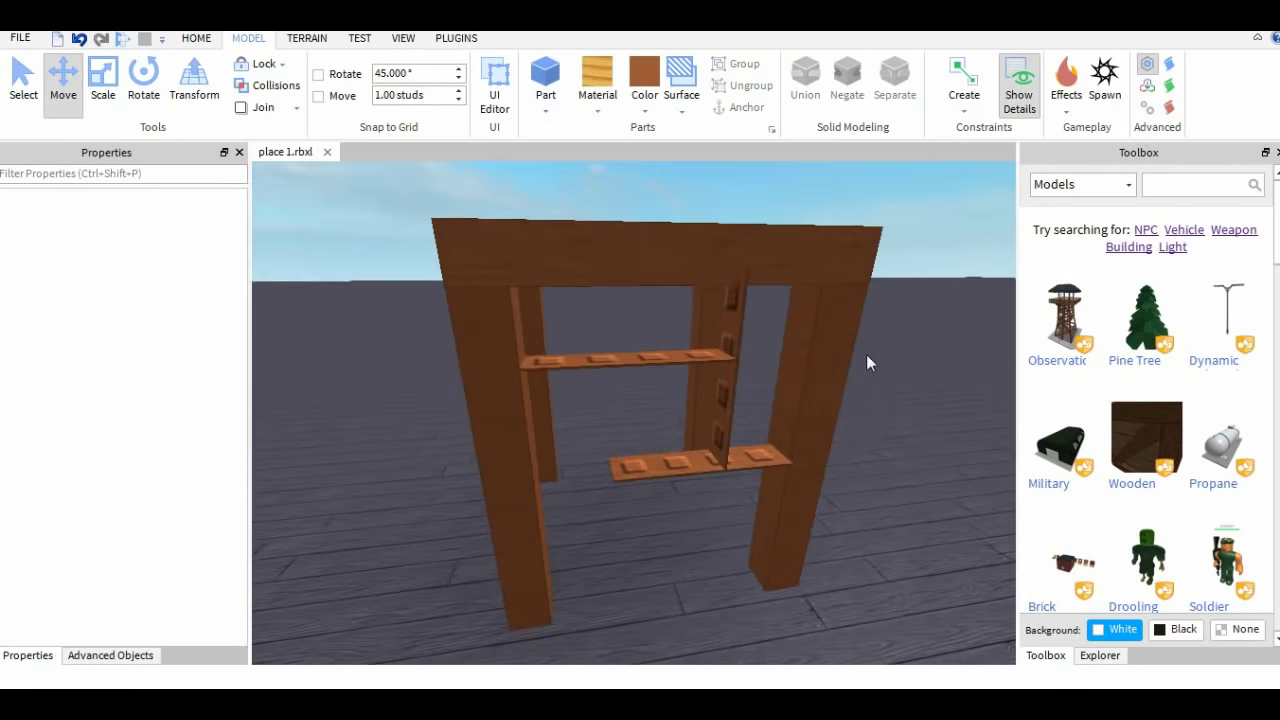
Step: Duplicate the vertical divider and place the copy under the upper shelf at the inner end of the lower shelf
{"action": "left_click", "coordinate": [725, 335]}
{"action": "key", "text": "ctrl+d"}
{"action": "scroll", "coordinate": [726, 360], "scroll_direction": "down", "scroll_amount": 4}
{"action": "right_click_drag", "start_coordinate": [732, 389], "coordinate": [669, 437]}
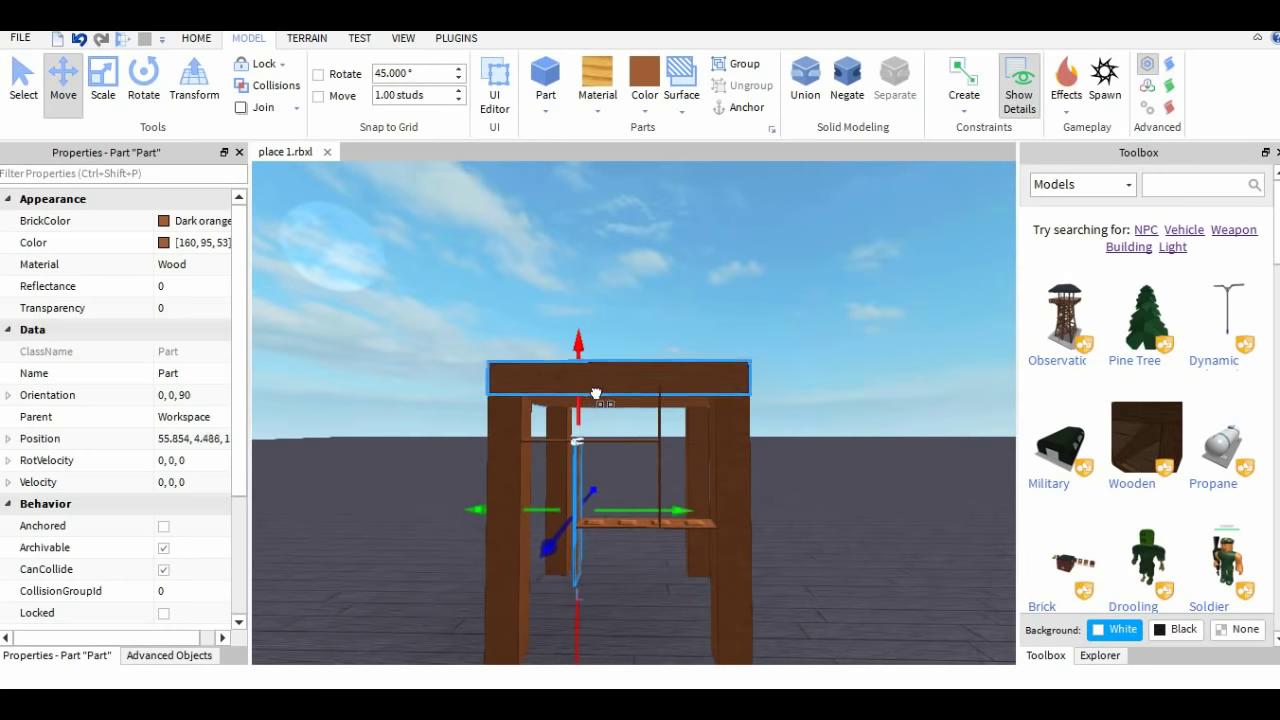
{"action": "left_click", "coordinate": [723, 294]}
{"action": "right_click_drag", "start_coordinate": [723, 294], "coordinate": [708, 383]}
Step: Duplicate the lower shelf, place the copy at the second divider's foot and widen it to span both legs
{"action": "scroll", "coordinate": [708, 383], "scroll_direction": "down", "scroll_amount": 3}
{"action": "left_click", "coordinate": [631, 455]}
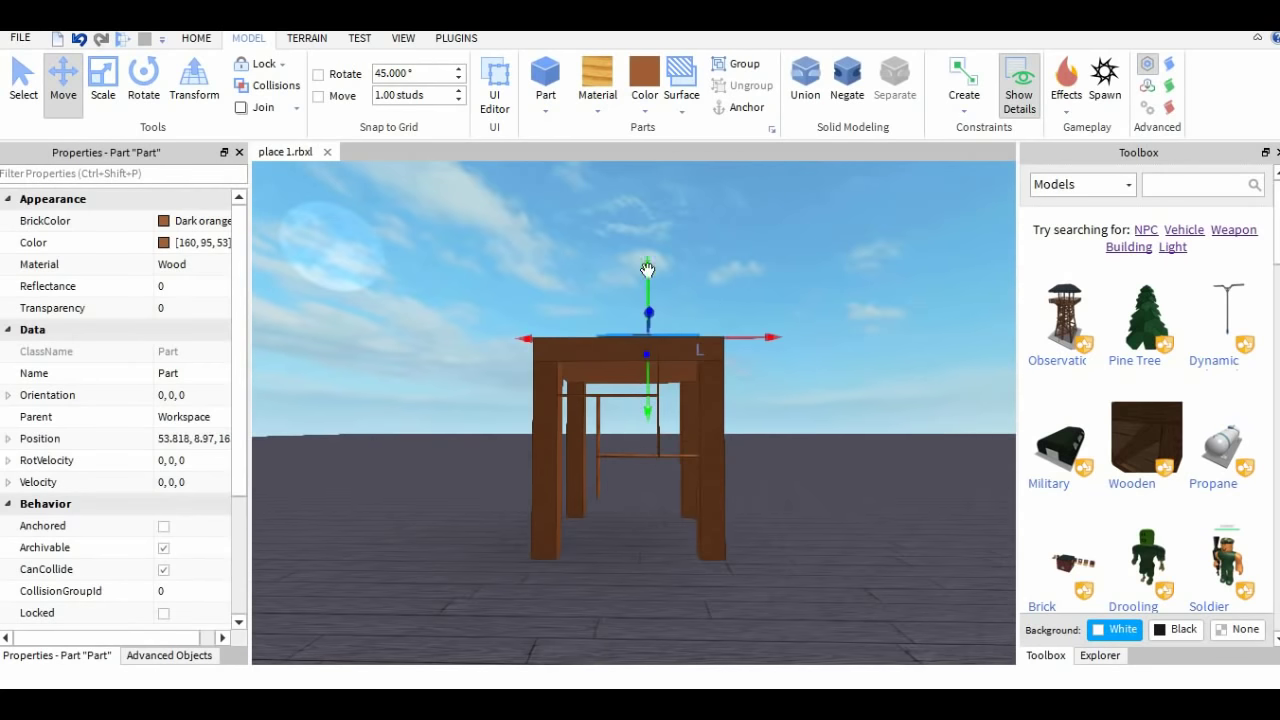
{"action": "right_click_drag", "start_coordinate": [714, 433], "coordinate": [700, 474]}
{"action": "scroll", "coordinate": [524, 414], "scroll_direction": "up", "scroll_amount": 3}
{"action": "key", "text": "ctrl+3"}
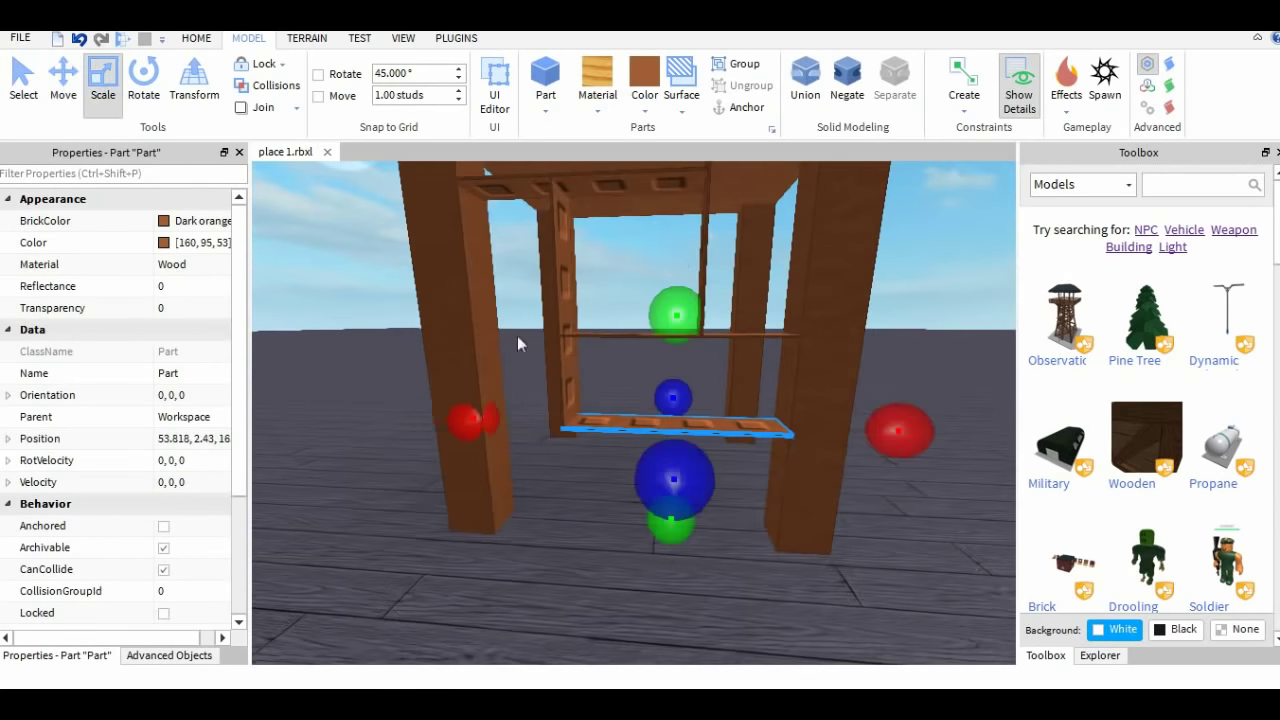
{"action": "left_click_drag", "start_coordinate": [471, 420], "coordinate": [397, 419]}
Step: Apply a smooth surface to the studded faces of the shelves and dividers
{"action": "left_click", "coordinate": [686, 104]}
{"action": "left_click", "coordinate": [702, 152]}
{"action": "scroll", "coordinate": [651, 394], "scroll_direction": "up", "scroll_amount": 3}
{"action": "right_click_drag", "start_coordinate": [651, 430], "coordinate": [700, 460]}
{"action": "scroll", "coordinate": [620, 517], "scroll_direction": "down", "scroll_amount": 3}
{"action": "right_click_drag", "start_coordinate": [850, 340], "coordinate": [824, 376]}
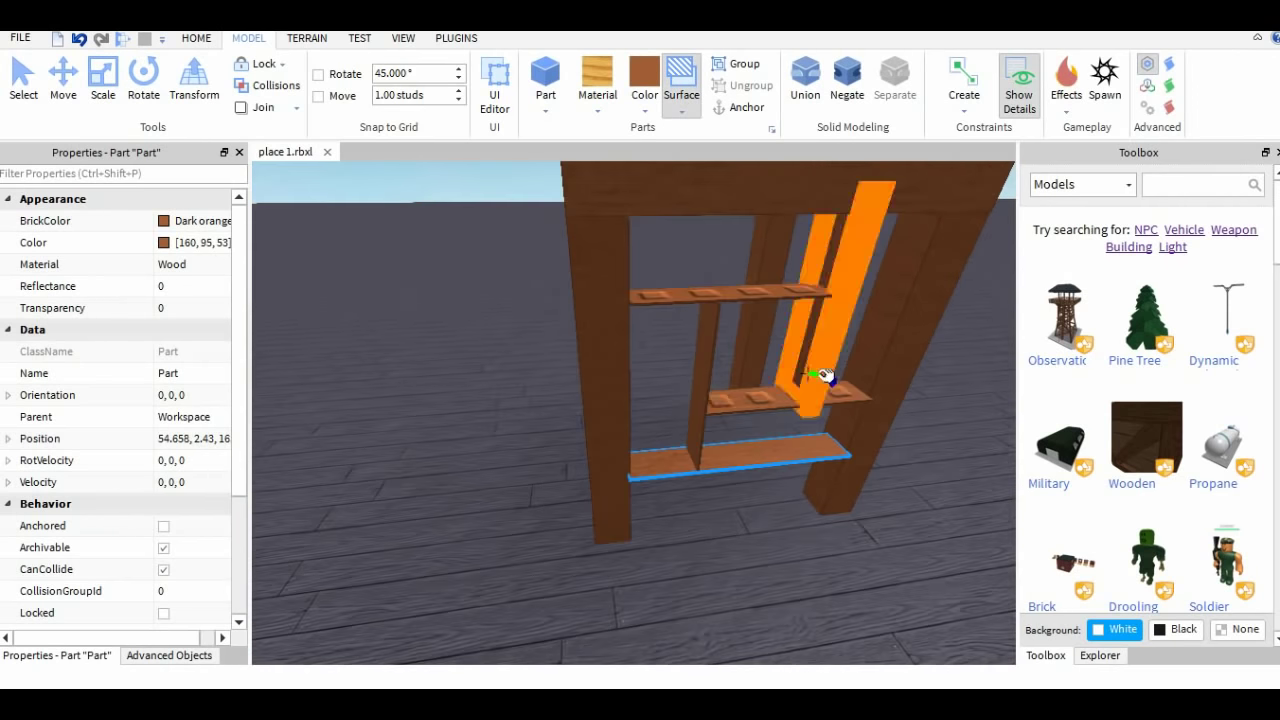
{"action": "left_click", "coordinate": [784, 396]}
{"action": "left_click", "coordinate": [760, 295]}
{"action": "right_click_drag", "start_coordinate": [760, 297], "coordinate": [800, 285]}
{"action": "scroll", "coordinate": [760, 297], "scroll_direction": "down", "scroll_amount": 3}
Step: Select all five shelf and divider planks and anchor them
{"action": "left_click", "coordinate": [23, 83]}
{"action": "left_click_drag", "start_coordinate": [545, 580], "coordinate": [686, 267]}
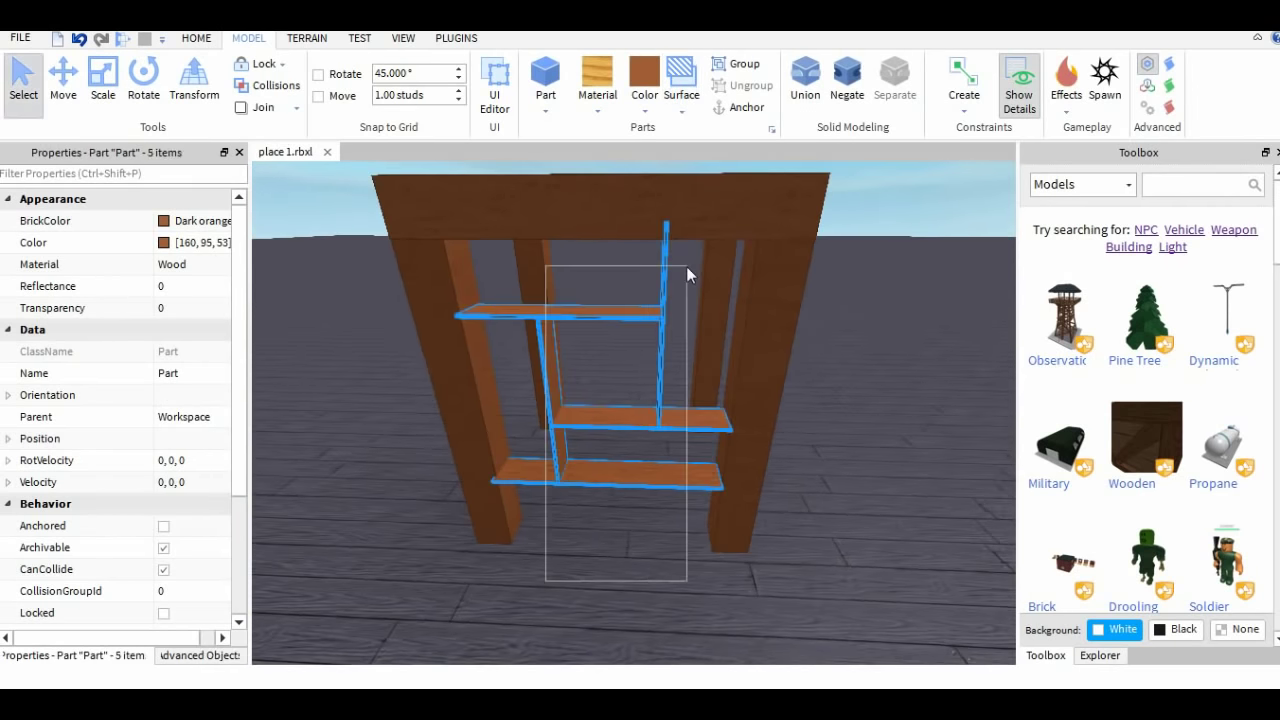
{"action": "right_click_drag", "start_coordinate": [880, 416], "coordinate": [845, 380]}
Step: Duplicate the lowest shelf and scale the copy into an upright panel filling the opening behind the shelves
{"action": "left_click", "coordinate": [686, 494]}
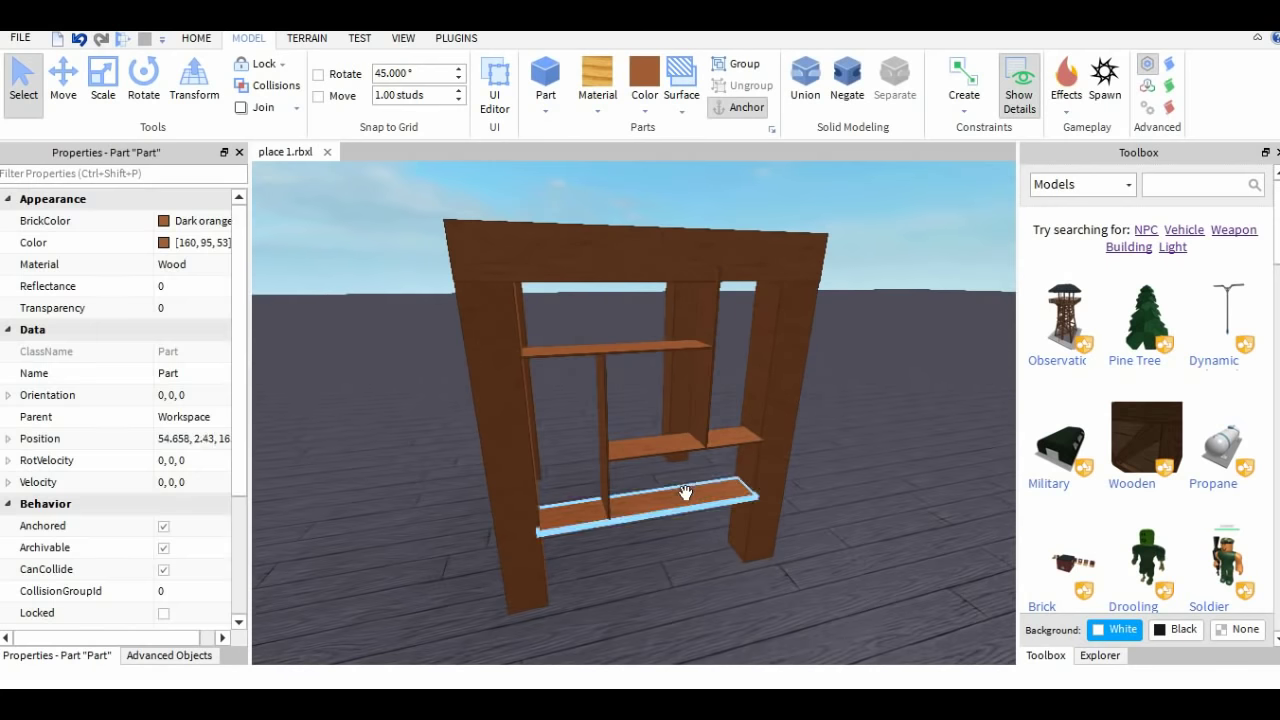
{"action": "key", "text": "ctrl+d"}
{"action": "scroll", "coordinate": [684, 488], "scroll_direction": "down", "scroll_amount": 3}
{"action": "right_click_drag", "start_coordinate": [686, 494], "coordinate": [680, 480]}
{"action": "scroll", "coordinate": [680, 480], "scroll_direction": "up", "scroll_amount": 1}
{"action": "left_click", "coordinate": [100, 104]}
{"action": "right_click_drag", "start_coordinate": [440, 300], "coordinate": [506, 354]}
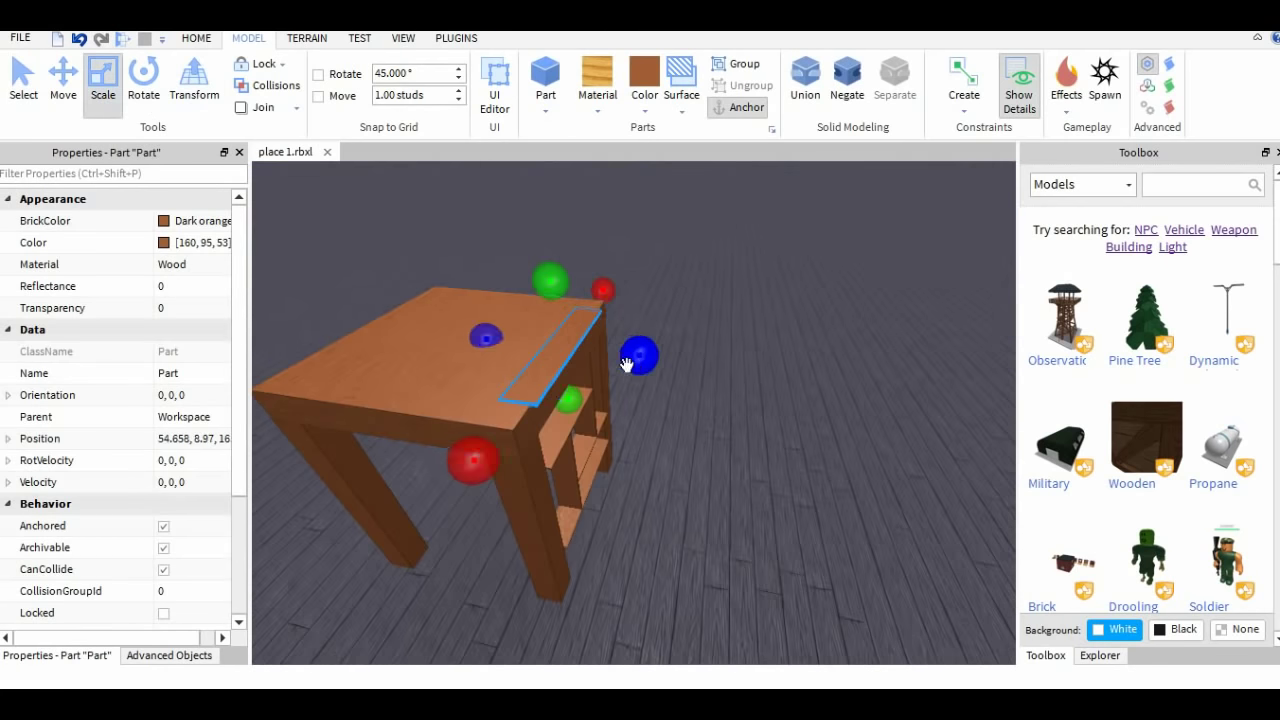
{"action": "left_click_drag", "start_coordinate": [628, 371], "coordinate": [623, 379]}
{"action": "scroll", "coordinate": [623, 380], "scroll_direction": "up", "scroll_amount": 2}
{"action": "right_click_drag", "start_coordinate": [623, 379], "coordinate": [622, 384]}
{"action": "left_click_drag", "start_coordinate": [648, 440], "coordinate": [650, 652]}
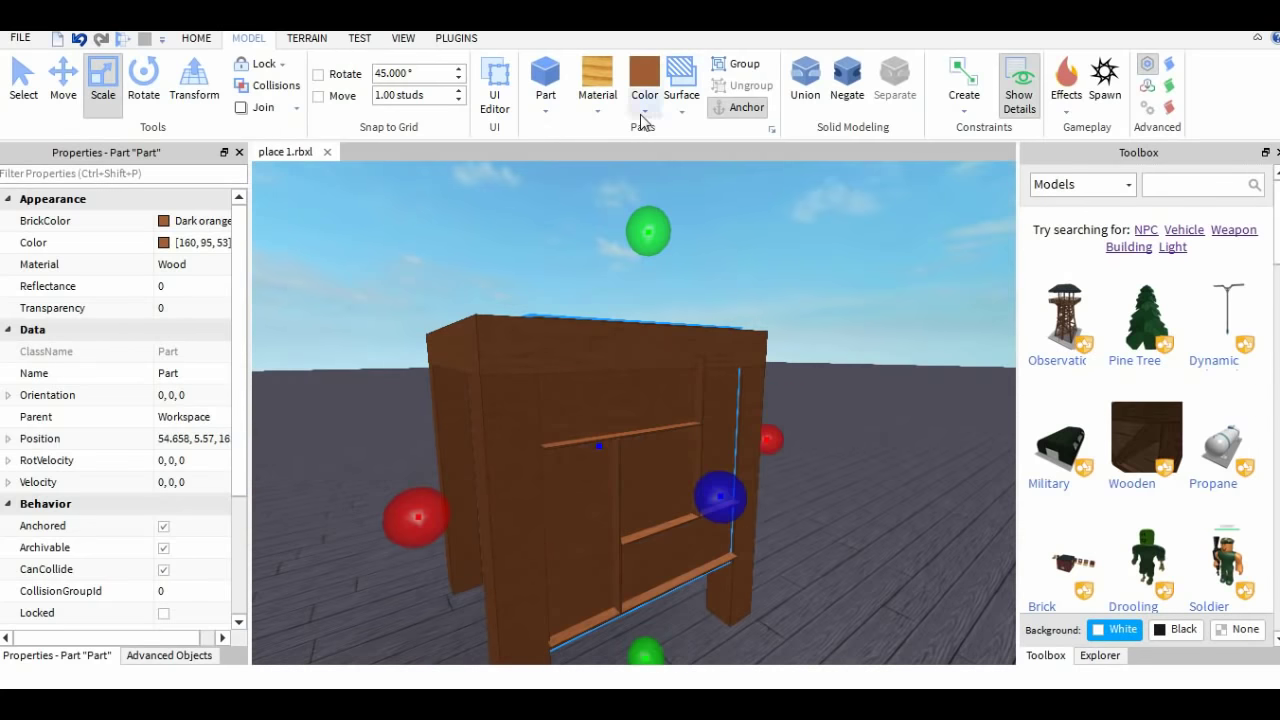
Step: Color the upright panel bright yellow and give it the Neon material
{"action": "left_click", "coordinate": [642, 115]}
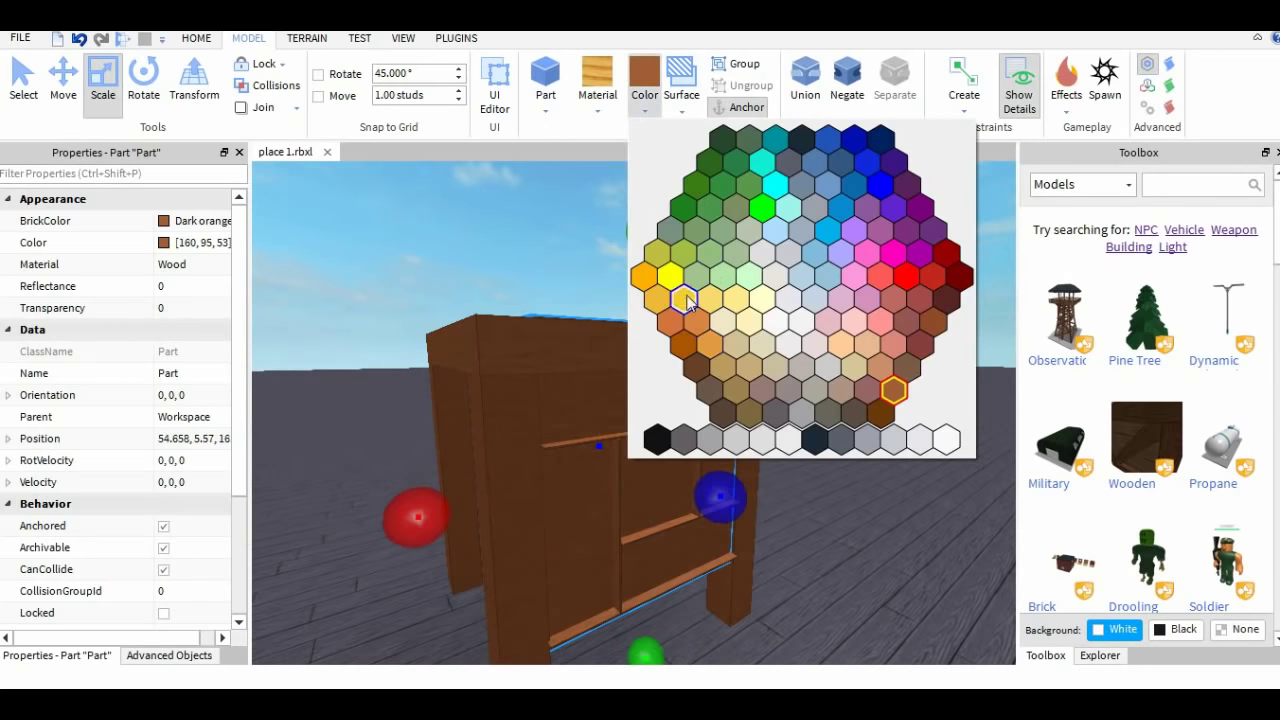
{"action": "left_click", "coordinate": [688, 298]}
{"action": "left_click", "coordinate": [601, 113]}
{"action": "left_click", "coordinate": [634, 525]}
{"action": "right_click_drag", "start_coordinate": [838, 446], "coordinate": [838, 442]}
{"action": "left_click", "coordinate": [838, 446]}
{"action": "scroll", "coordinate": [838, 442], "scroll_direction": "down", "scroll_amount": 3}
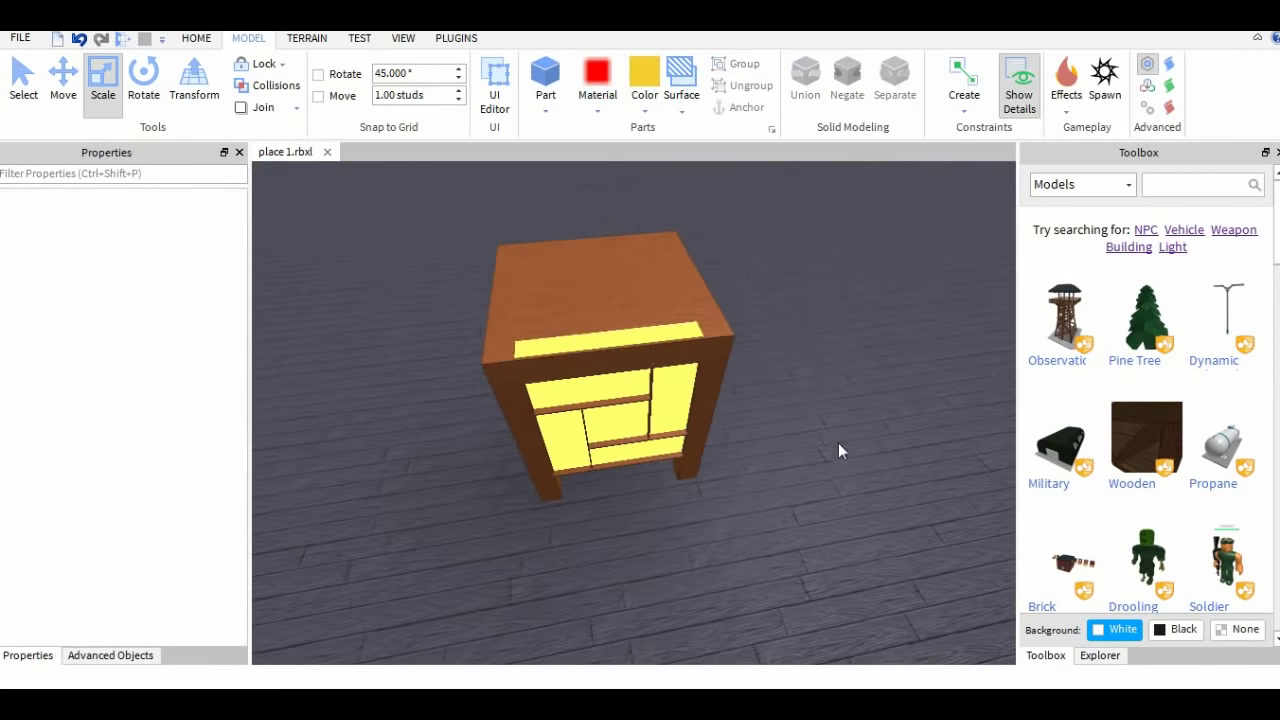
Step: Shorten the neon panel so its upper edge stays below the tabletop's surface
{"action": "left_click", "coordinate": [651, 366]}
{"action": "scroll", "coordinate": [651, 371], "scroll_direction": "up", "scroll_amount": 3}
{"action": "right_click_drag", "start_coordinate": [651, 371], "coordinate": [652, 368]}
{"action": "mouse_move", "coordinate": [660, 236]}
{"action": "left_mouse_down"}
{"action": "mouse_move", "coordinate": [667, 246]}
{"action": "mouse_move", "coordinate": [655, 240]}
{"action": "left_mouse_up"}
Step: Duplicate the tabletop and scale the copy inward on its sides to leave a narrow wooden border
{"action": "left_click", "coordinate": [725, 332]}
{"action": "key", "text": "ctrl+c"}
{"action": "key", "text": "ctrl+v"}
{"action": "right_click_drag", "start_coordinate": [706, 246], "coordinate": [700, 252]}
{"action": "left_click_drag", "start_coordinate": [643, 358], "coordinate": [652, 363]}
{"action": "scroll", "coordinate": [652, 363], "scroll_direction": "up", "scroll_amount": 3}
{"action": "right_click_drag", "start_coordinate": [652, 363], "coordinate": [653, 367]}
{"action": "scroll", "coordinate": [653, 366], "scroll_direction": "down", "scroll_amount": 3}
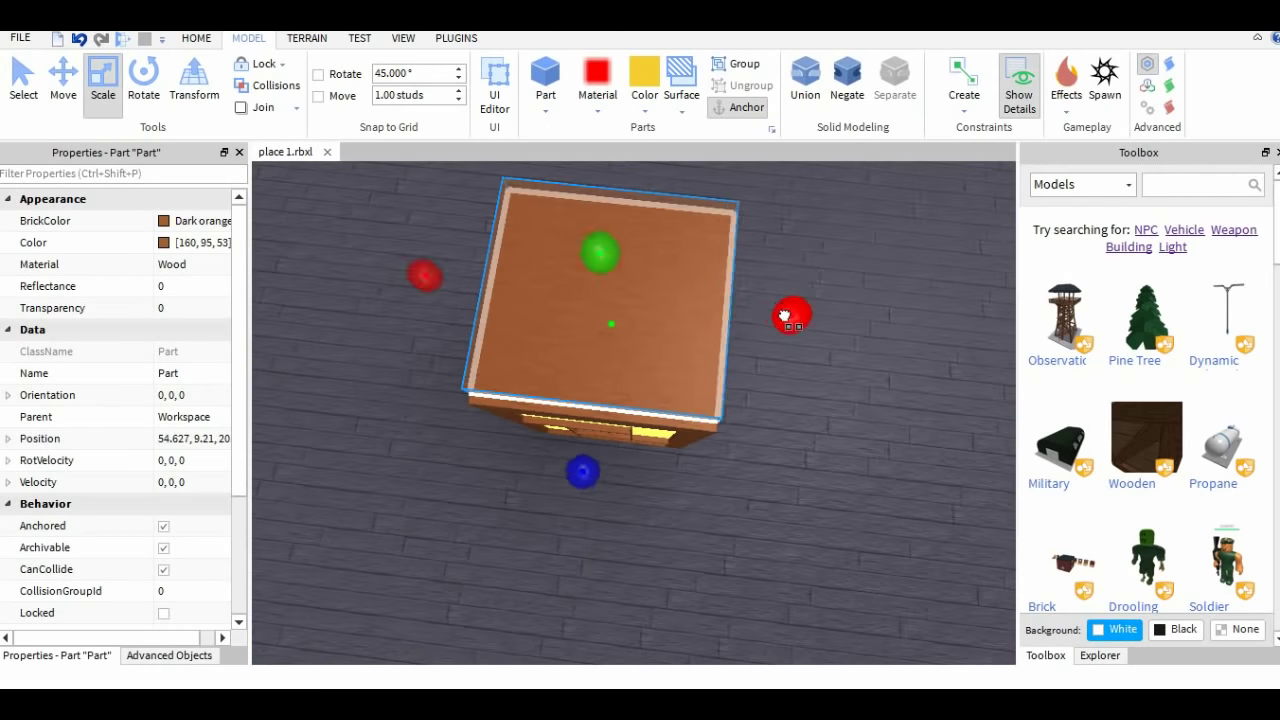
{"action": "left_click_drag", "start_coordinate": [786, 304], "coordinate": [793, 306]}
{"action": "right_click_drag", "start_coordinate": [690, 320], "coordinate": [691, 320]}
{"action": "left_click_drag", "start_coordinate": [533, 393], "coordinate": [537, 392]}
{"action": "right_click_drag", "start_coordinate": [560, 400], "coordinate": [562, 398]}
{"action": "left_click_drag", "start_coordinate": [614, 418], "coordinate": [620, 419]}
Step: Lower the inset slab until it sits almost flush with the tabletop
{"action": "scroll", "coordinate": [627, 429], "scroll_direction": "up", "scroll_amount": 4}
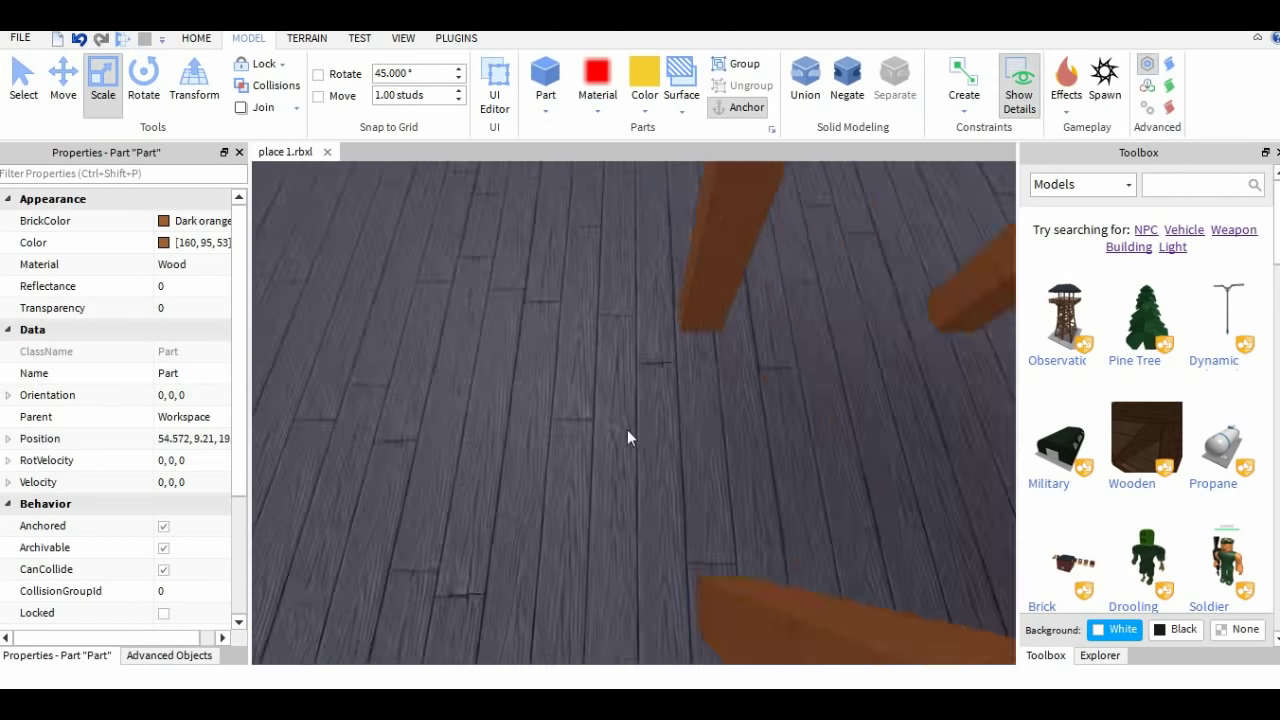
{"action": "right_click_drag", "start_coordinate": [627, 429], "coordinate": [627, 426]}
{"action": "scroll", "coordinate": [627, 429], "scroll_direction": "down", "scroll_amount": 5}
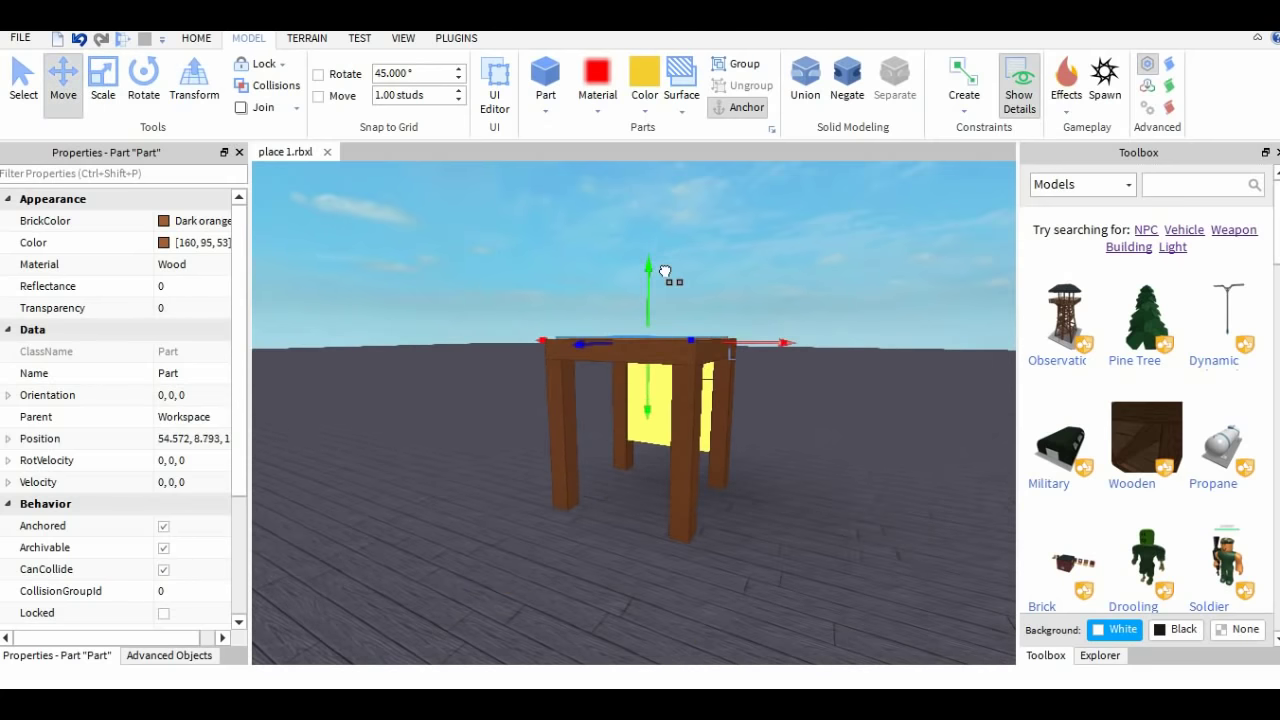
{"action": "right_click_drag", "start_coordinate": [665, 272], "coordinate": [665, 272]}
{"action": "scroll", "coordinate": [665, 272], "scroll_direction": "up", "scroll_amount": 5}
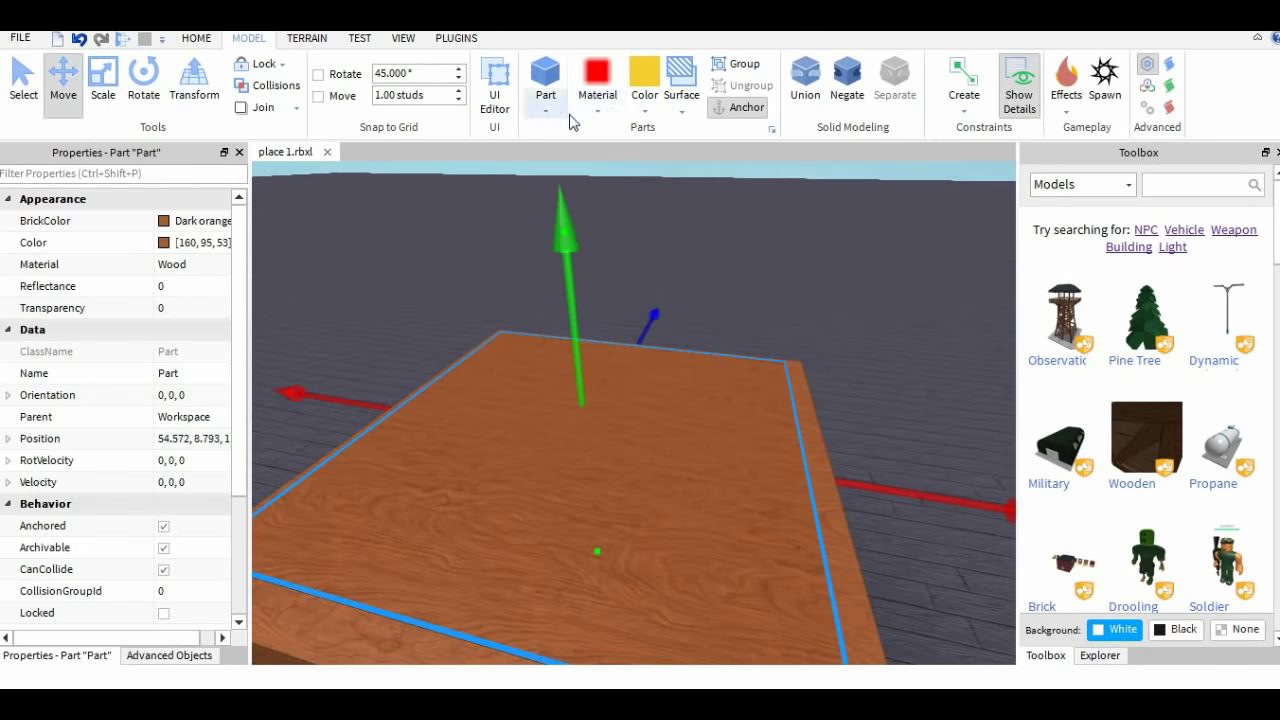
Step: Give the inset slab the Concrete material and color it dark stone grey
{"action": "left_click", "coordinate": [597, 110]}
{"action": "left_click", "coordinate": [610, 188]}
{"action": "left_click", "coordinate": [597, 110]}
{"action": "left_click", "coordinate": [632, 188]}
{"action": "left_click", "coordinate": [645, 110]}
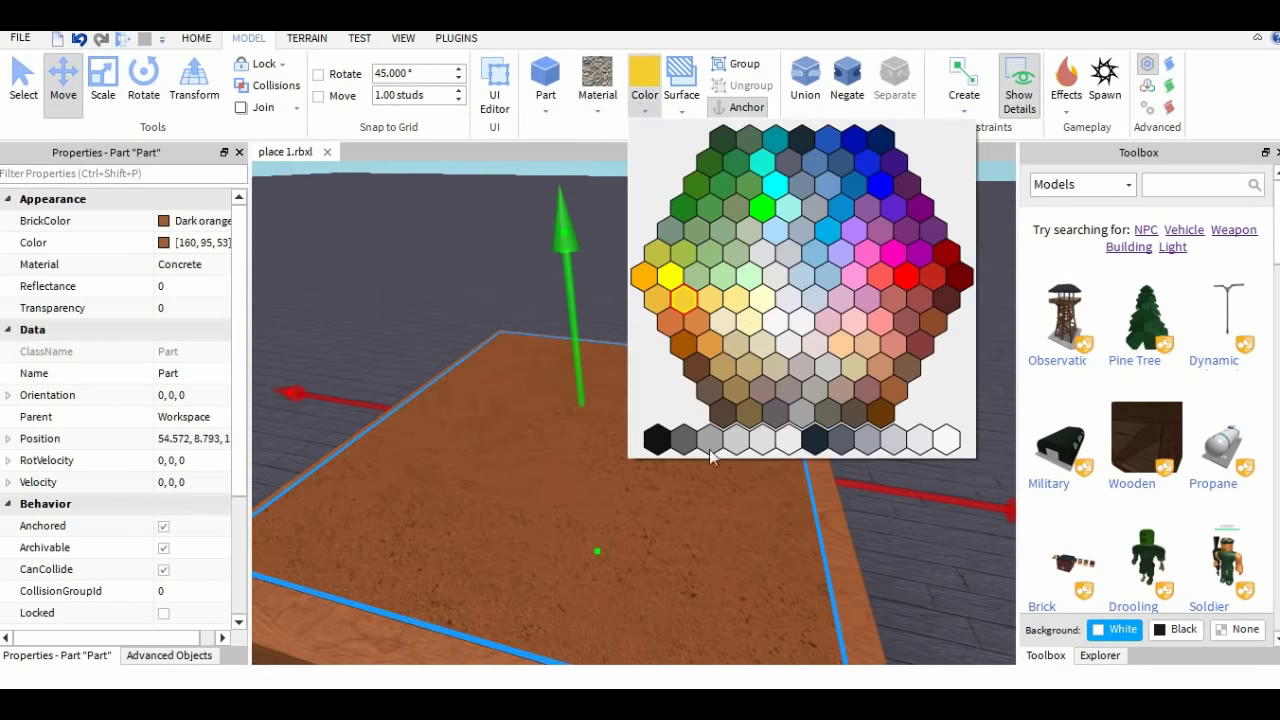
{"action": "left_click", "coordinate": [684, 440]}
{"action": "left_click", "coordinate": [738, 253]}
Step: Select the neon panel and adjust its lower edge to meet the bottom shelf
{"action": "right_click_drag", "start_coordinate": [738, 253], "coordinate": [620, 326]}
{"action": "right_click_drag", "start_coordinate": [818, 212], "coordinate": [799, 399]}
{"action": "scroll", "coordinate": [822, 349], "scroll_direction": "down", "scroll_amount": 3}
{"action": "scroll", "coordinate": [799, 399], "scroll_direction": "up", "scroll_amount": 3}
{"action": "left_click", "coordinate": [799, 399]}
{"action": "left_click", "coordinate": [112, 101]}
{"action": "left_click_drag", "start_coordinate": [722, 640], "coordinate": [736, 628]}
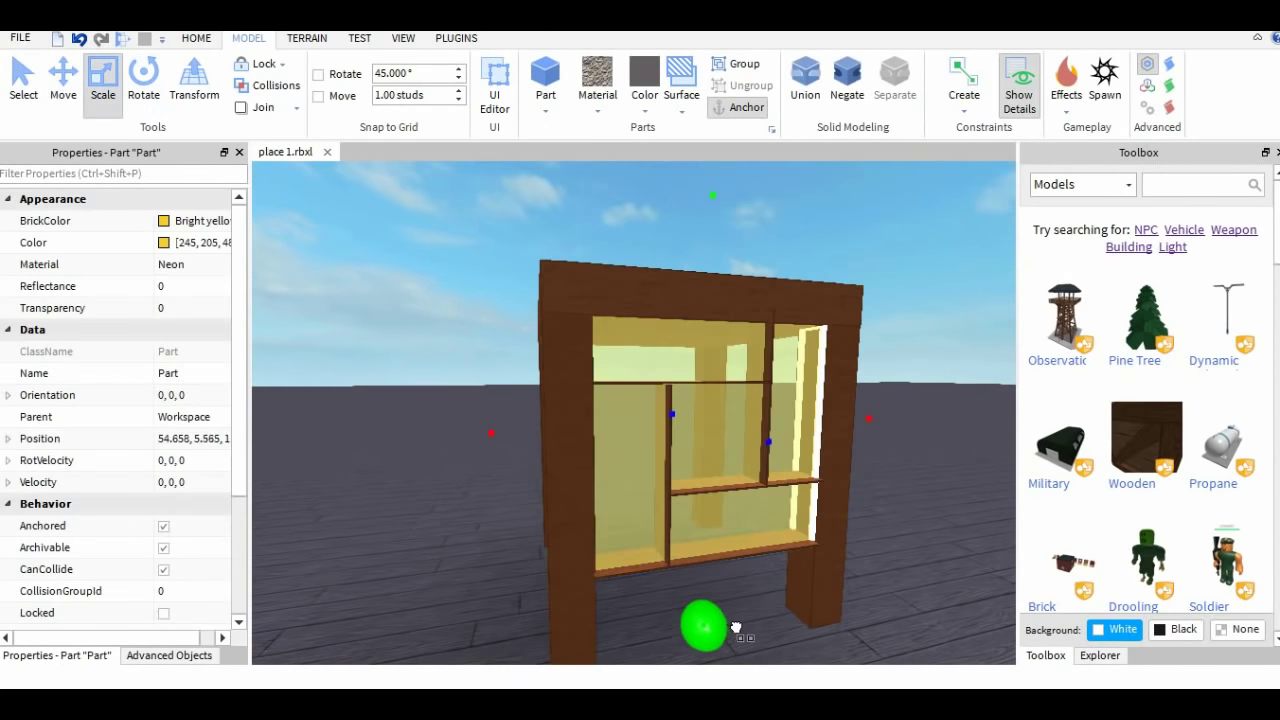
{"action": "left_click", "coordinate": [744, 627]}
Step: Select the neon panel together with its shelves and dividers for moving
{"action": "right_click_drag", "start_coordinate": [800, 606], "coordinate": [748, 614]}
{"action": "scroll", "coordinate": [748, 614], "scroll_direction": "down", "scroll_amount": 3}
{"action": "scroll", "coordinate": [748, 614], "scroll_direction": "up", "scroll_amount": 3}
{"action": "left_click_drag", "start_coordinate": [665, 543], "coordinate": [795, 304]}
{"action": "right_click_drag", "start_coordinate": [793, 304], "coordinate": [590, 352]}
{"action": "scroll", "coordinate": [590, 352], "scroll_direction": "down", "scroll_amount": 3}
{"action": "key", "text": "ctrl+2"}
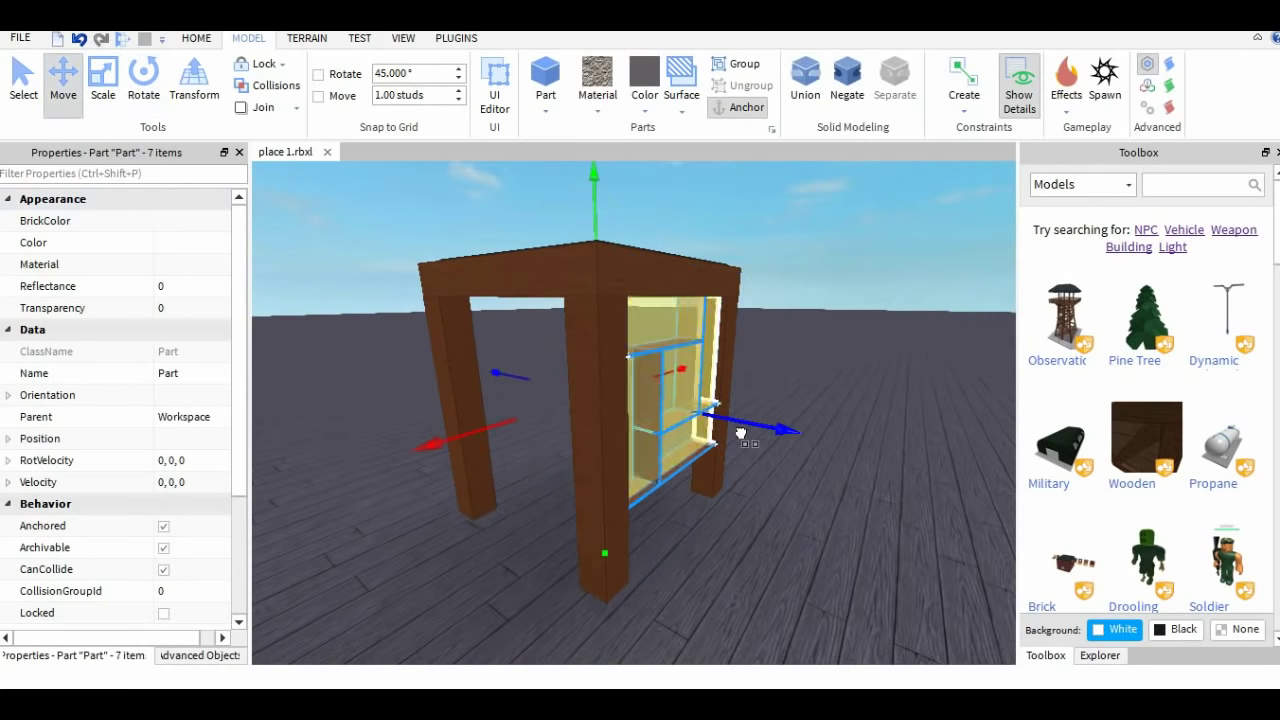
{"action": "scroll", "coordinate": [751, 424], "scroll_direction": "up", "scroll_amount": 3}
{"action": "key", "text": "ctrl+v"}
{"action": "right_click_drag", "start_coordinate": [768, 412], "coordinate": [719, 383]}
{"action": "key", "text": "f"}
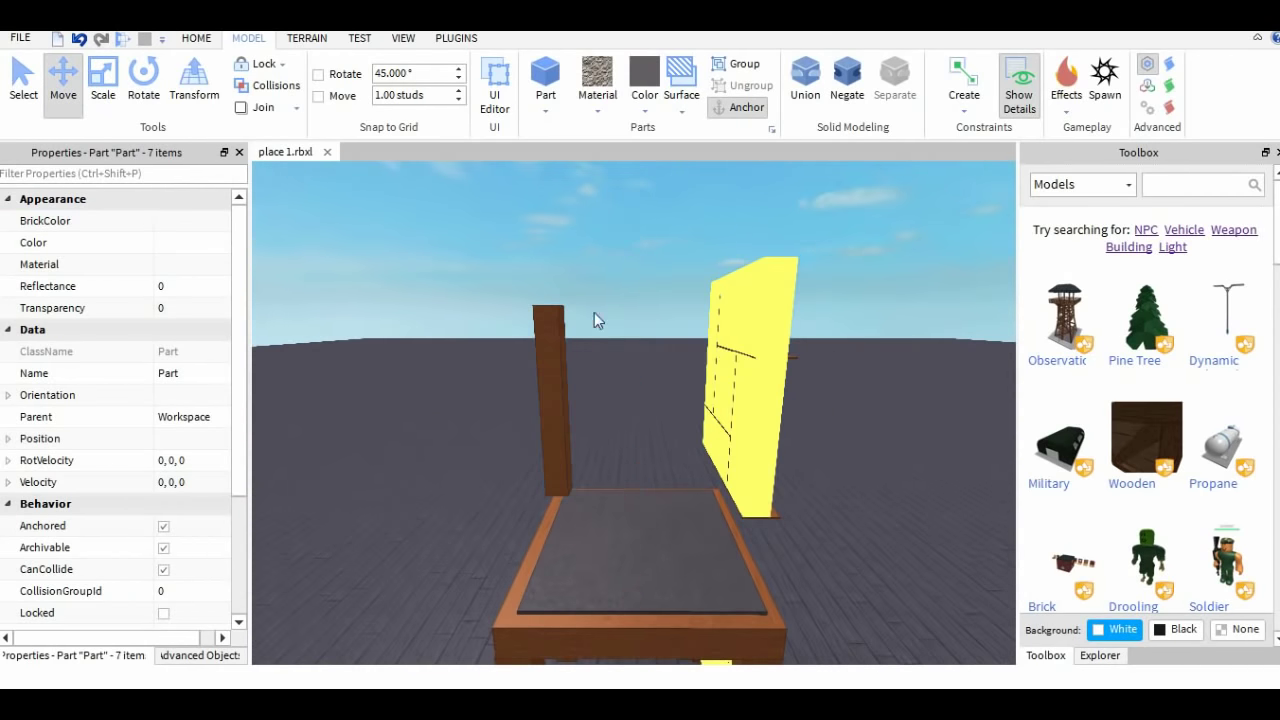
{"action": "key", "text": "ctrl+z"}
{"action": "left_click", "coordinate": [719, 383]}
{"action": "scroll", "coordinate": [719, 383], "scroll_direction": "down", "scroll_amount": 4}
{"action": "key", "text": "ctrl+z"}
Step: Exclude the desk leg from the selection, duplicate the shelf panel set and place the copy between the opposite legs
{"action": "left_click", "coordinate": [643, 372], "text": "ctrl"}
{"action": "right_click_drag", "start_coordinate": [643, 375], "coordinate": [570, 340]}
{"action": "key", "text": "ctrl+d"}
{"action": "scroll", "coordinate": [615, 388], "scroll_direction": "up", "scroll_amount": 3}
{"action": "left_click_drag", "start_coordinate": [530, 287], "coordinate": [730, 305]}
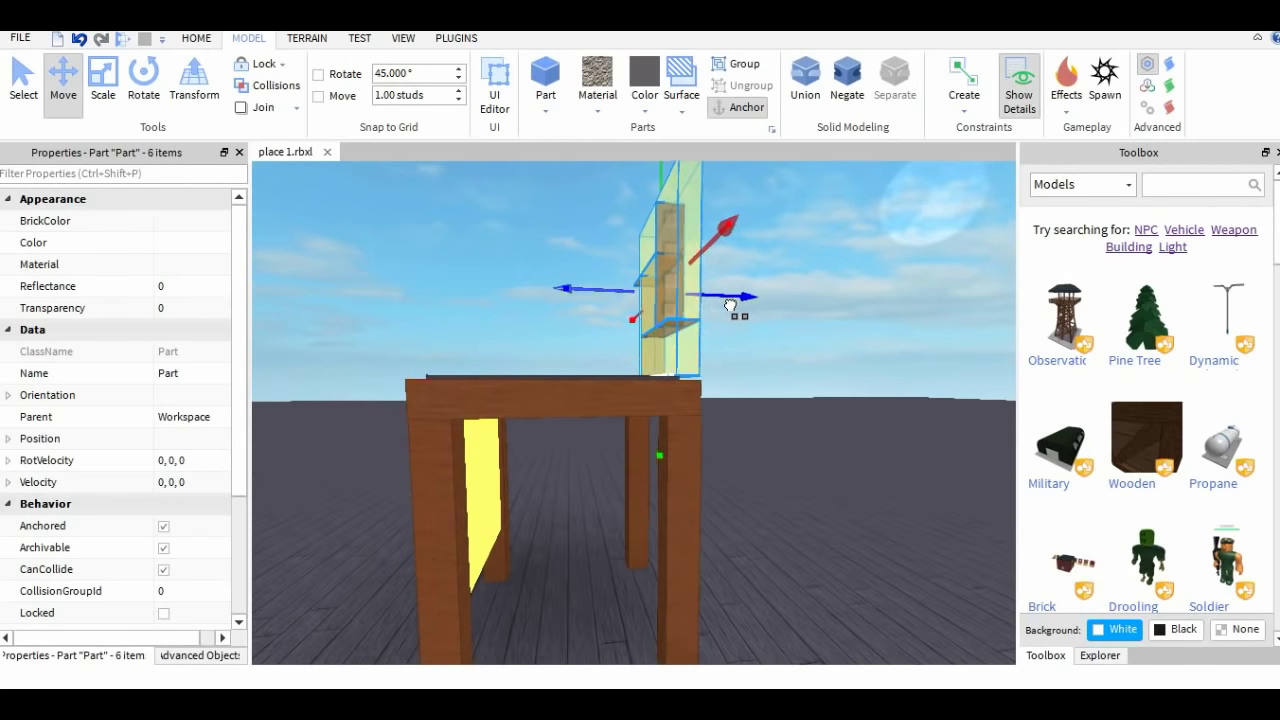
{"action": "scroll", "coordinate": [730, 305], "scroll_direction": "up", "scroll_amount": 2}
{"action": "right_click_drag", "start_coordinate": [730, 305], "coordinate": [640, 362]}
{"action": "left_click_drag", "start_coordinate": [626, 375], "coordinate": [650, 600]}
Step: Rotate the copied panel set half a turn so its shelves face outward
{"action": "left_click", "coordinate": [146, 86]}
{"action": "key", "text": "d"}
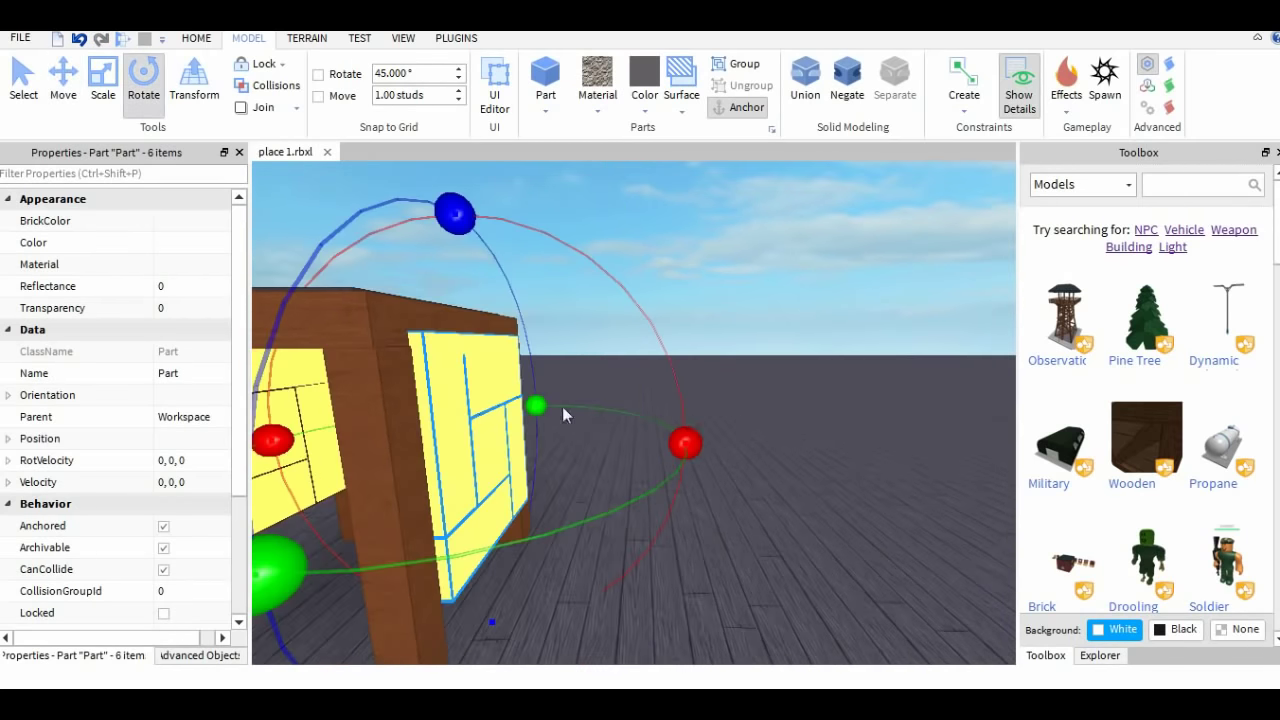
{"action": "left_click_drag", "start_coordinate": [538, 406], "coordinate": [290, 565]}
{"action": "scroll", "coordinate": [189, 390], "scroll_direction": "down", "scroll_amount": 2}
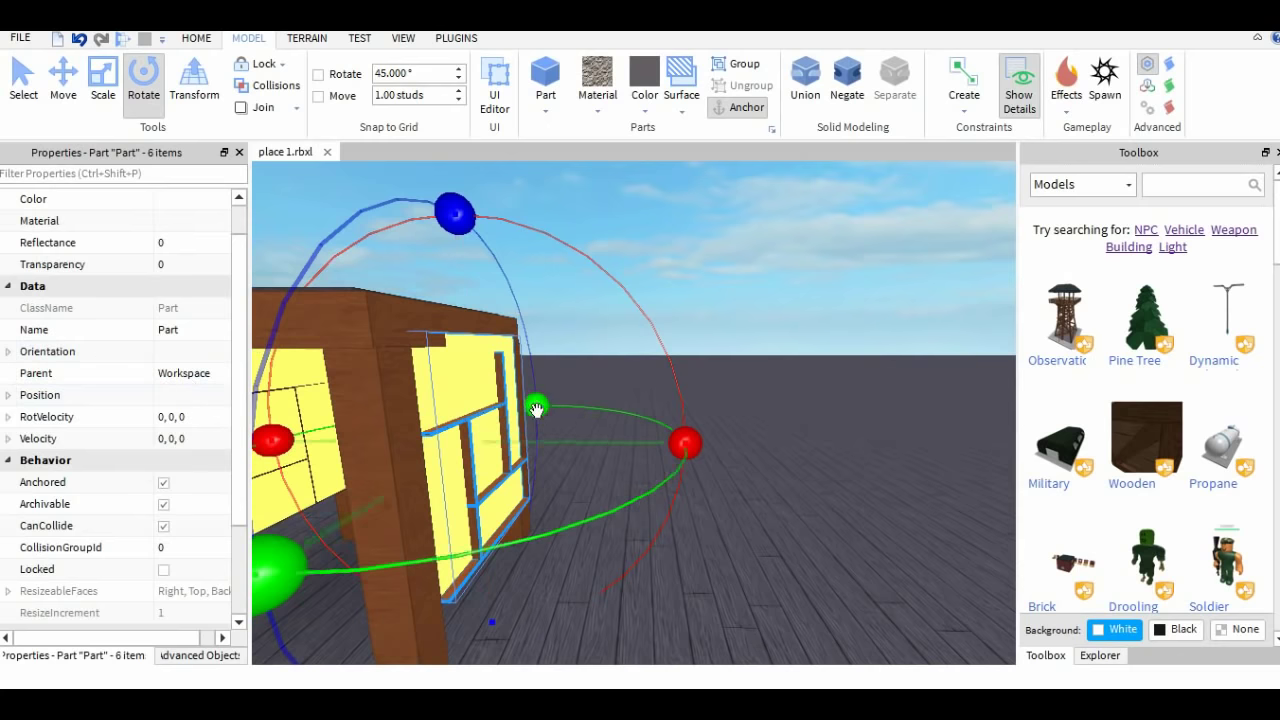
{"action": "left_click_drag", "start_coordinate": [536, 409], "coordinate": [531, 408]}
{"action": "left_click", "coordinate": [65, 84]}
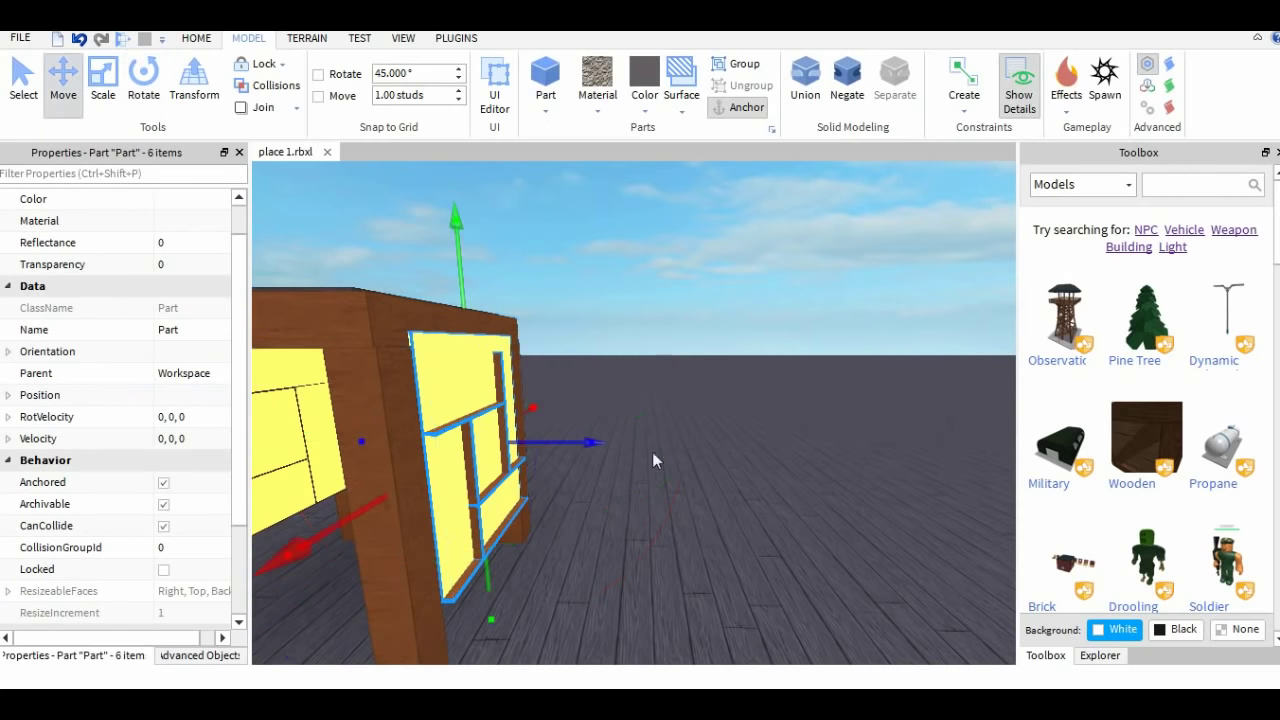
{"action": "right_click_drag", "start_coordinate": [560, 446], "coordinate": [471, 351]}
Step: Paste another copy of the panel set and rotate it a quarter turn for the adjacent side
{"action": "left_click", "coordinate": [147, 103]}
{"action": "left_click_drag", "start_coordinate": [914, 338], "coordinate": [915, 341]}
{"action": "left_click", "coordinate": [810, 454]}
{"action": "right_click_drag", "start_coordinate": [810, 454], "coordinate": [690, 508]}
{"action": "key", "text": "ctrl+v"}
{"action": "left_click_drag", "start_coordinate": [690, 508], "coordinate": [590, 596]}
{"action": "right_click_drag", "start_coordinate": [590, 596], "coordinate": [560, 520]}
Step: Lower the quarter-turned panel set and fit it between the two legs of the adjacent side
{"action": "left_click", "coordinate": [60, 88]}
{"action": "left_click_drag", "start_coordinate": [618, 281], "coordinate": [620, 428]}
{"action": "right_click_drag", "start_coordinate": [620, 428], "coordinate": [631, 426]}
{"action": "scroll", "coordinate": [631, 426], "scroll_direction": "up", "scroll_amount": 2}
{"action": "left_click_drag", "start_coordinate": [748, 538], "coordinate": [732, 520]}
{"action": "left_click_drag", "start_coordinate": [868, 478], "coordinate": [882, 478]}
{"action": "left_click", "coordinate": [878, 271]}
{"action": "right_click_drag", "start_coordinate": [878, 271], "coordinate": [877, 270]}
Step: Extend the tall divider on the opposite side's panel up to the underside of the tabletop
{"action": "left_click", "coordinate": [638, 355]}
{"action": "left_click", "coordinate": [103, 86]}
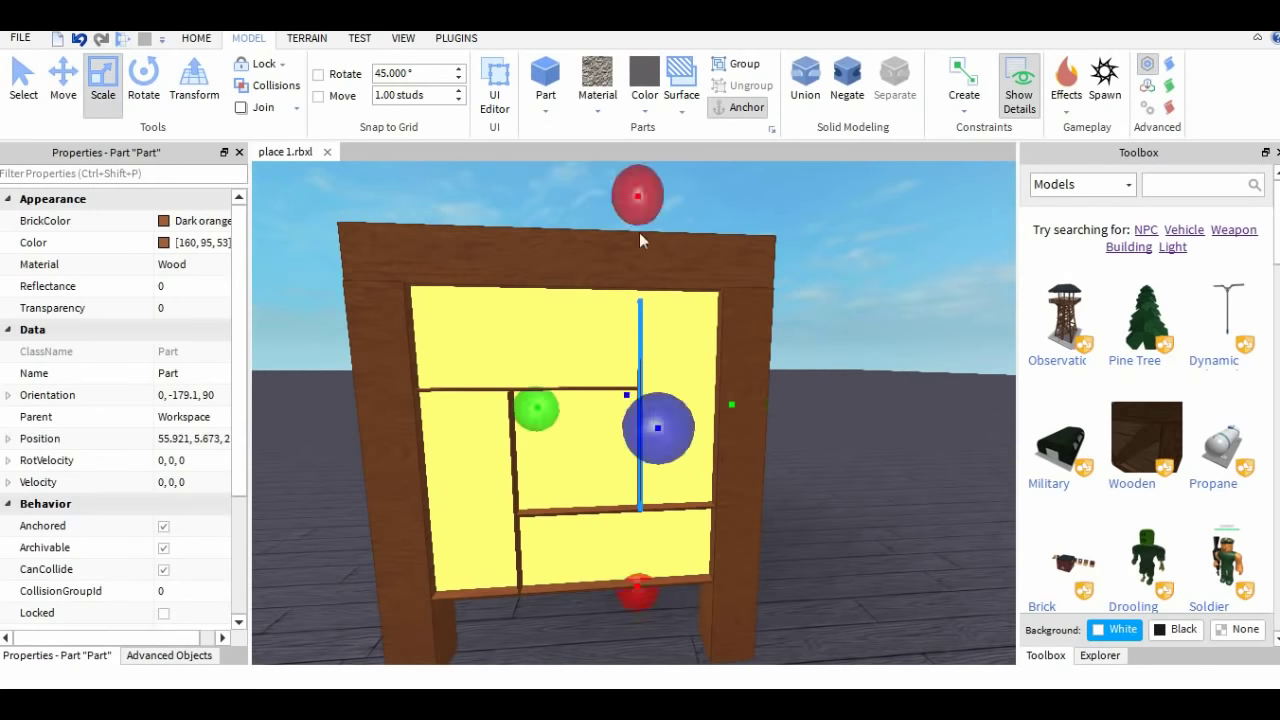
{"action": "right_click_drag", "start_coordinate": [669, 374], "coordinate": [660, 386]}
{"action": "left_click", "coordinate": [660, 385]}
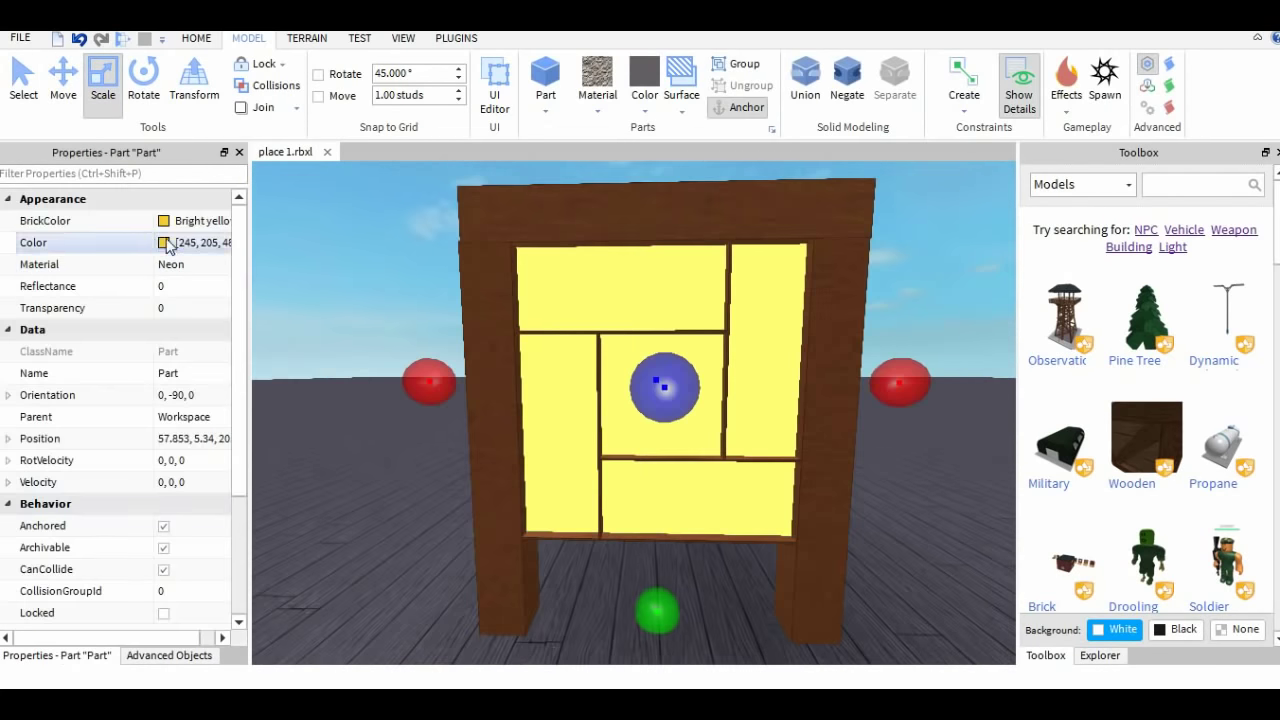
{"action": "left_click", "coordinate": [163, 243]}
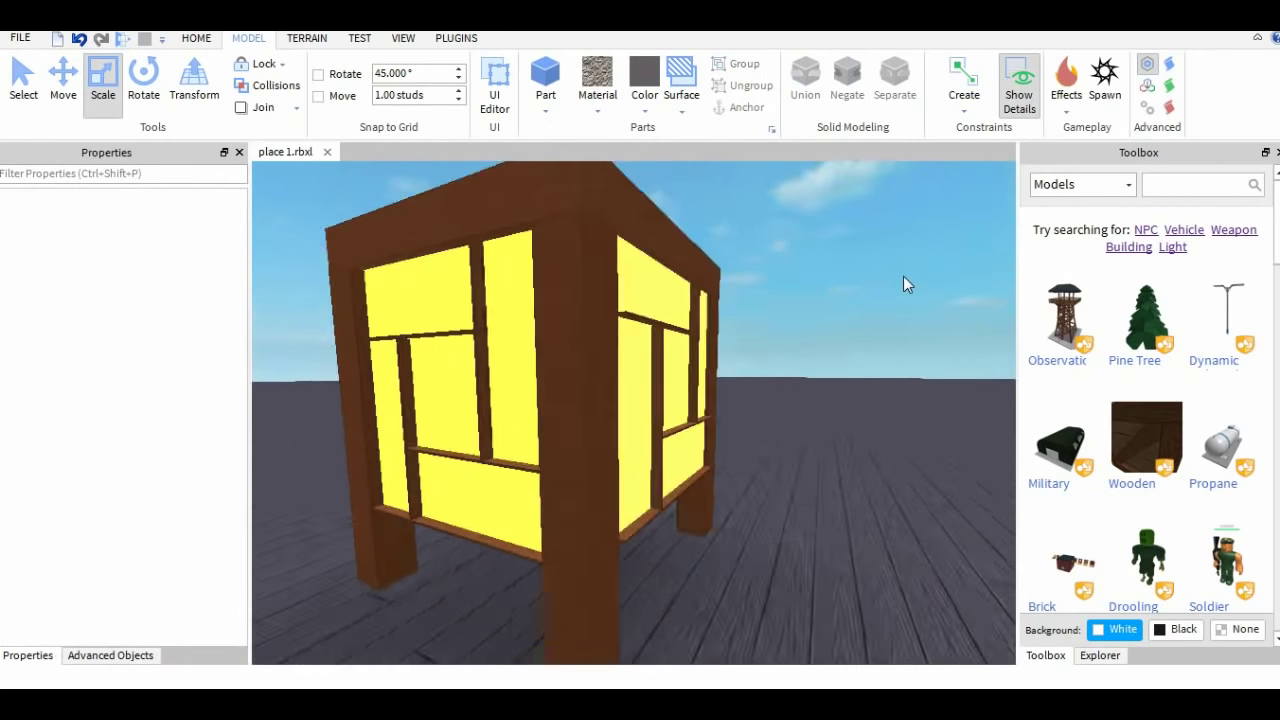
Step: Duplicate the adjacent side's panel set and fit the copy between the legs of the remaining open side, shelves facing outward
{"action": "scroll", "coordinate": [903, 276], "scroll_direction": "up", "scroll_amount": 5}
{"action": "key", "text": "a"}
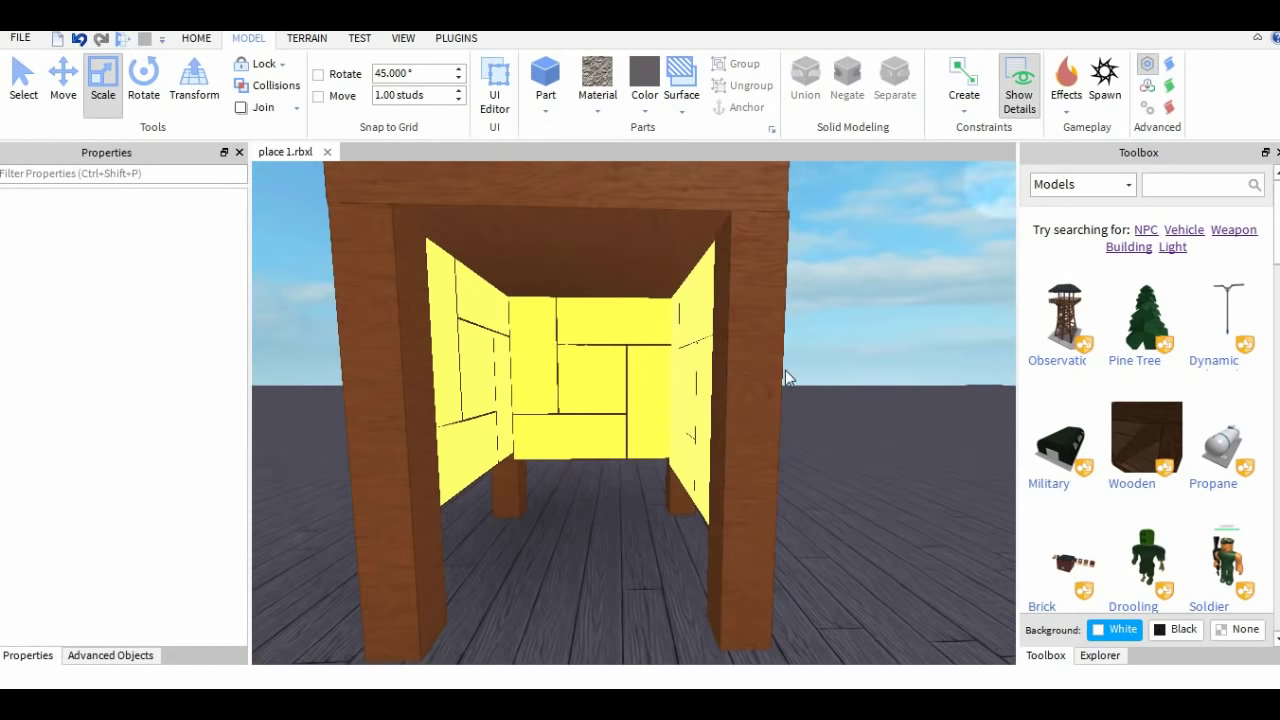
{"action": "left_click_drag", "start_coordinate": [537, 519], "coordinate": [649, 304]}
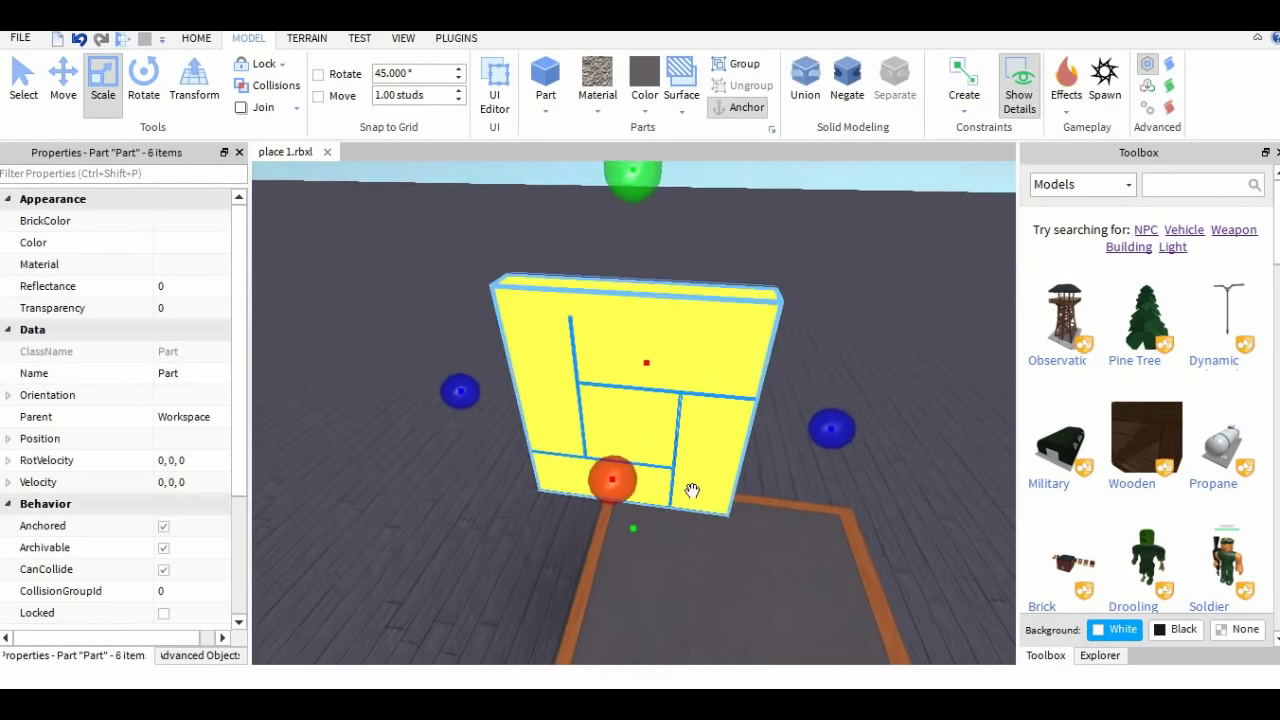
{"action": "scroll", "coordinate": [692, 490], "scroll_direction": "down", "scroll_amount": 4}
{"action": "left_click_drag", "start_coordinate": [692, 490], "coordinate": [634, 549]}
{"action": "right_click_drag", "start_coordinate": [634, 549], "coordinate": [621, 497]}
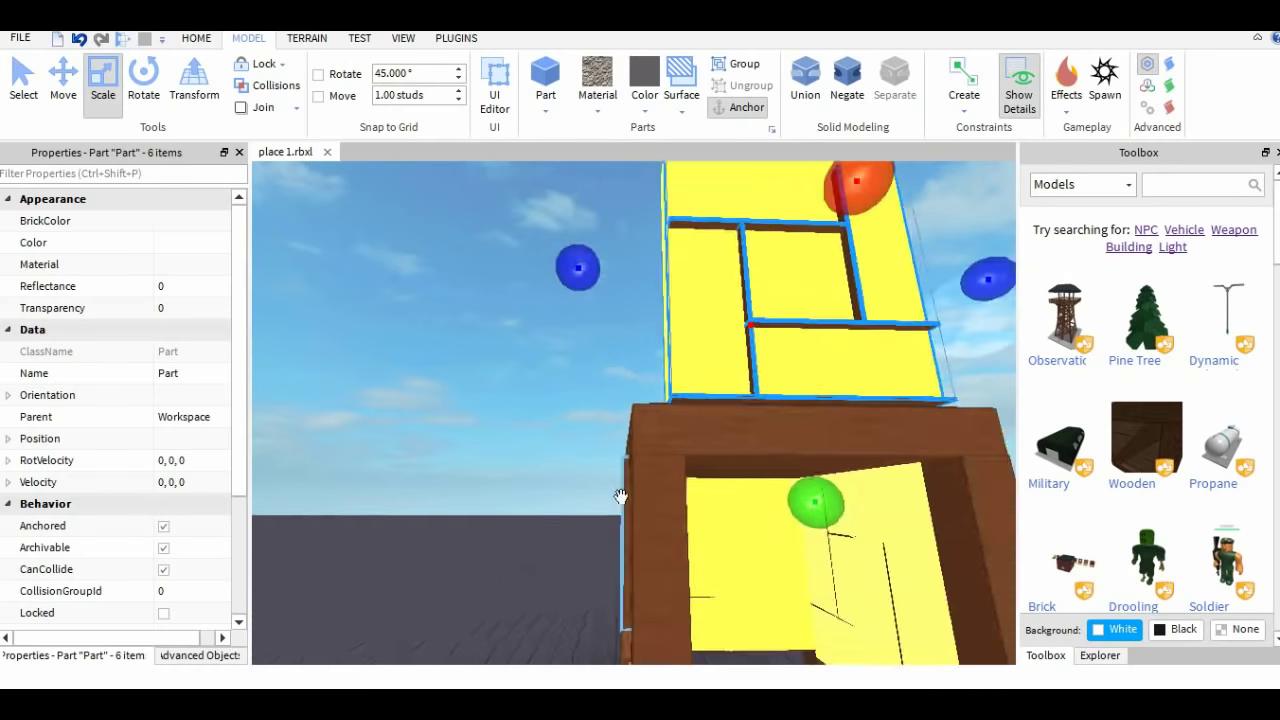
{"action": "scroll", "coordinate": [621, 497], "scroll_direction": "down", "scroll_amount": 4}
{"action": "left_click", "coordinate": [63, 82]}
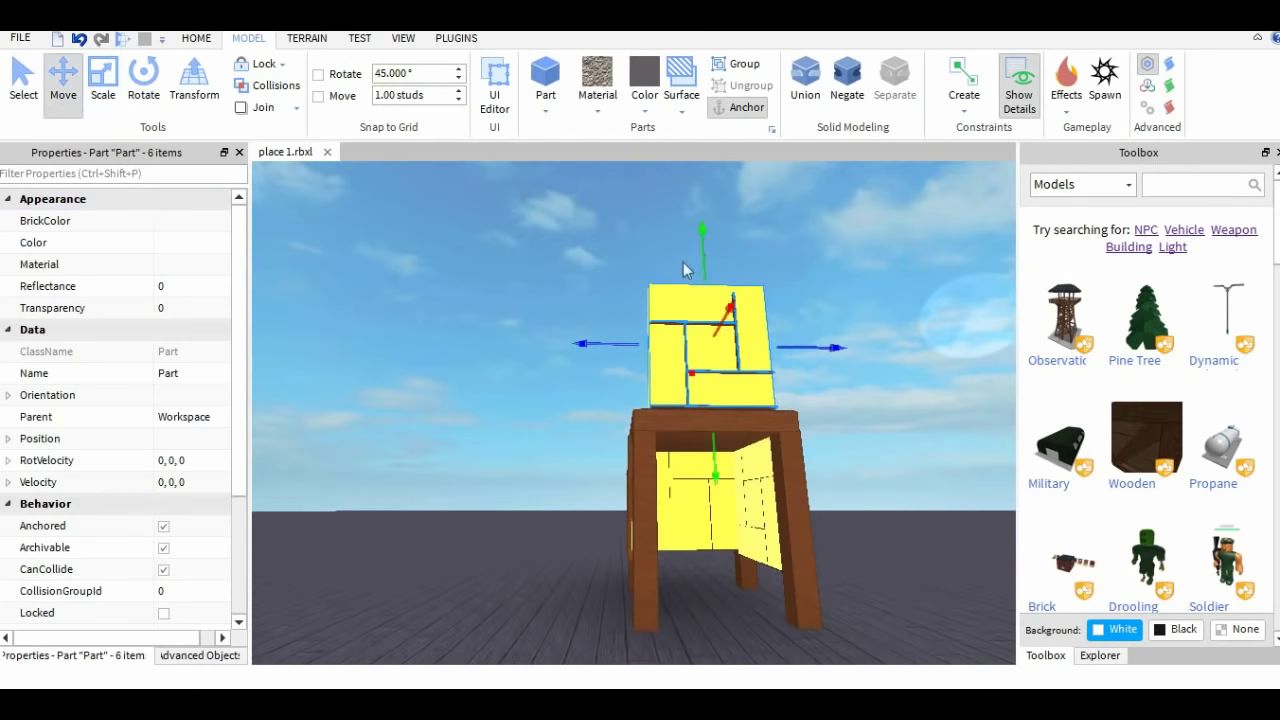
{"action": "left_click_drag", "start_coordinate": [712, 236], "coordinate": [743, 384]}
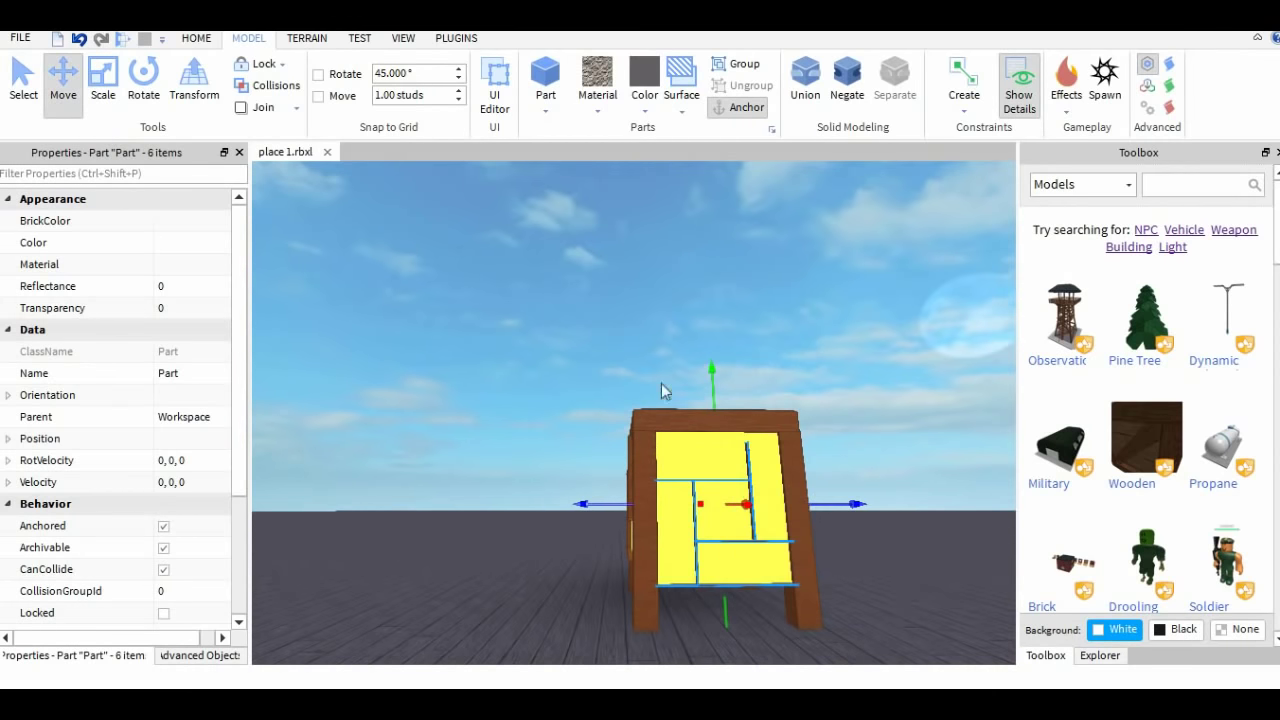
{"action": "left_click", "coordinate": [868, 372]}
Step: Examine the neon panels and plank edges from inside and outside the desk
{"action": "right_click_drag", "start_coordinate": [868, 372], "coordinate": [868, 365]}
{"action": "key", "text": "w"}
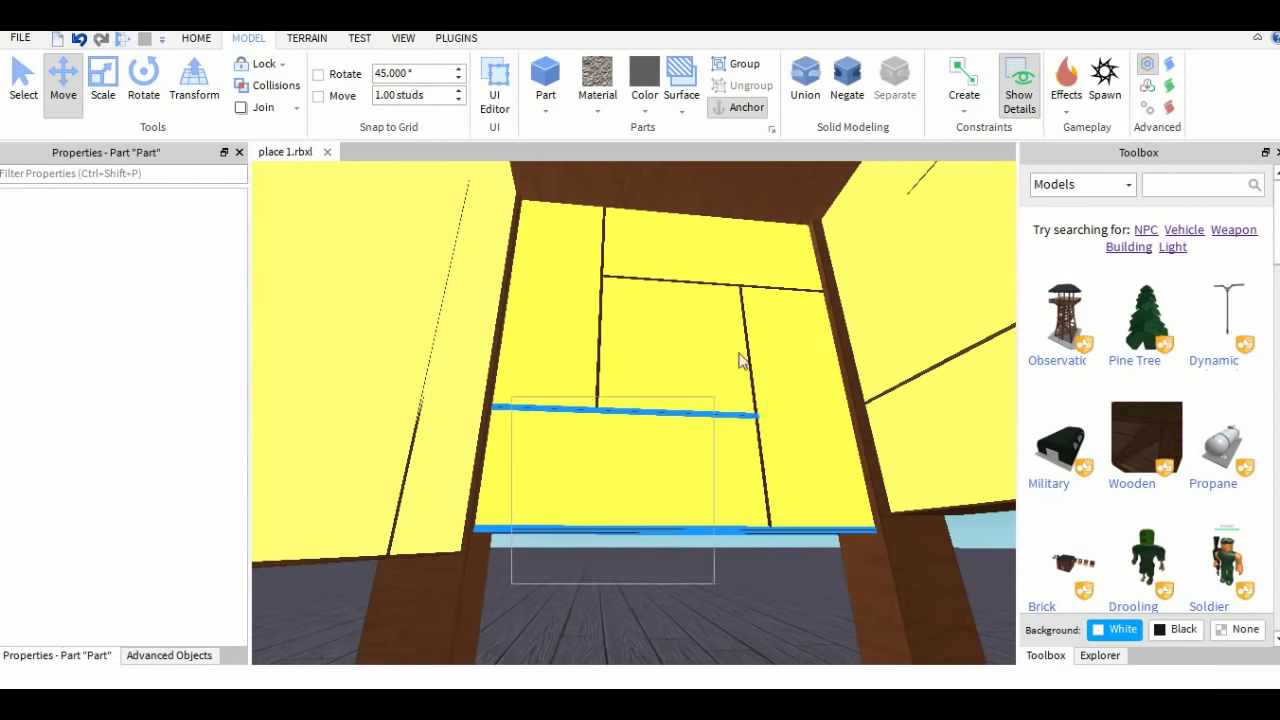
{"action": "left_click_drag", "start_coordinate": [739, 353], "coordinate": [768, 295]}
{"action": "left_click_drag", "start_coordinate": [676, 592], "coordinate": [742, 627]}
{"action": "left_click", "coordinate": [562, 590]}
{"action": "scroll", "coordinate": [561, 590], "scroll_direction": "down", "scroll_amount": 3}
{"action": "right_click_drag", "start_coordinate": [561, 590], "coordinate": [561, 584]}
{"action": "key", "text": "s"}
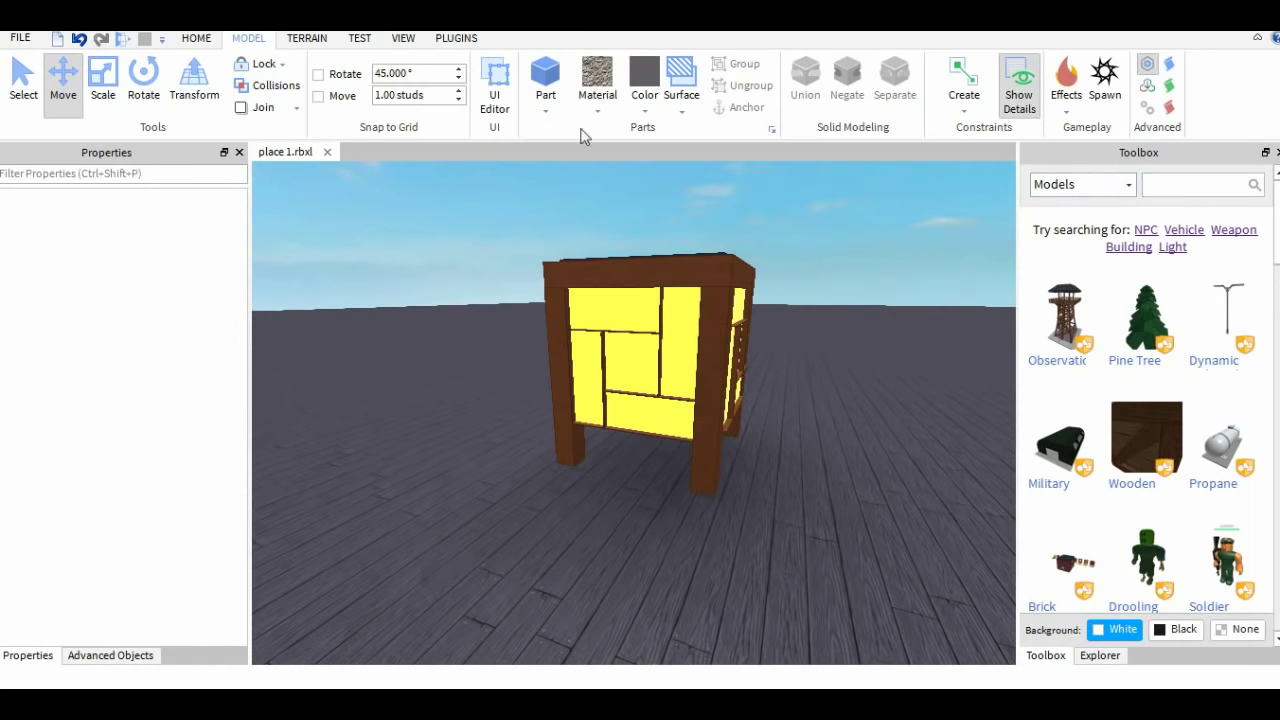
Step: Insert a new block part and set its transparency to 1
{"action": "left_click", "coordinate": [545, 76]}
{"action": "right_click_drag", "start_coordinate": [686, 264], "coordinate": [686, 270]}
{"action": "left_click", "coordinate": [189, 310]}
{"action": "type", "text": "1"}
{"action": "key", "text": "Return"}
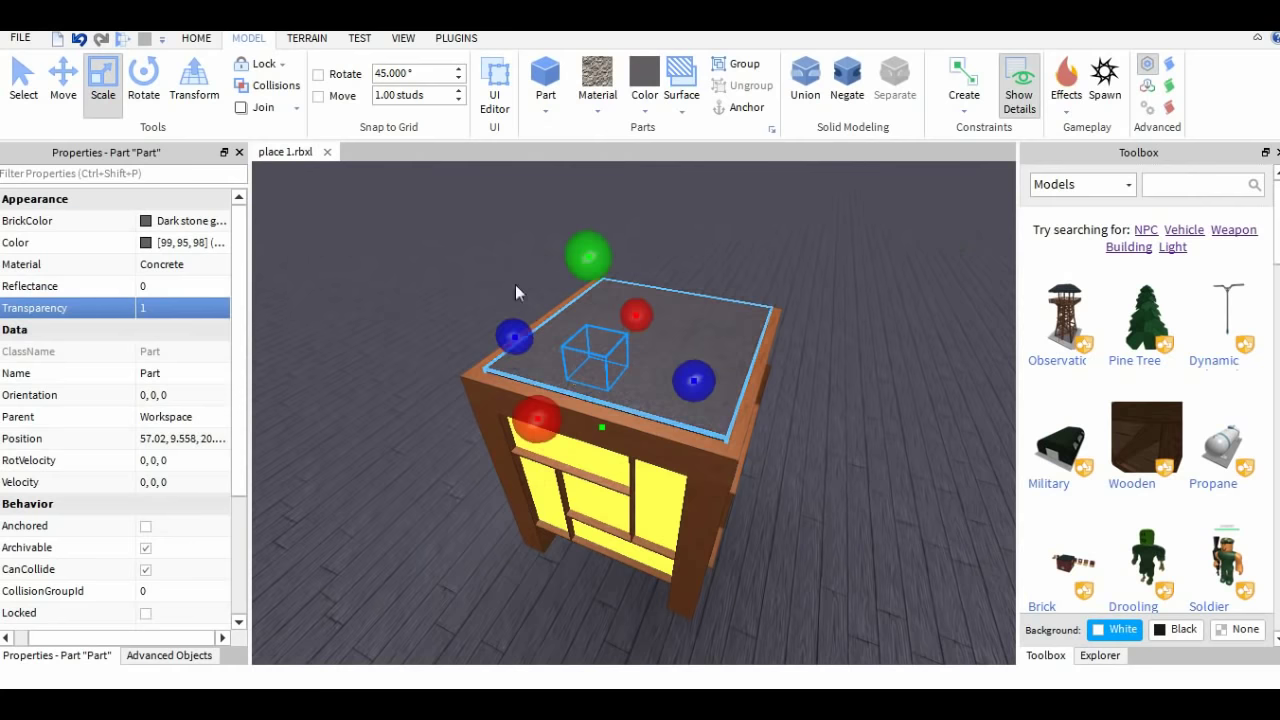
Step: Move the invisible block down through the tabletop into the middle of the space enclosed by the neon panels
{"action": "right_click_drag", "start_coordinate": [577, 384], "coordinate": [577, 380]}
{"action": "left_click_drag", "start_coordinate": [637, 296], "coordinate": [640, 364]}
{"action": "scroll", "coordinate": [671, 371], "scroll_direction": "up", "scroll_amount": 8}
{"action": "right_click_drag", "start_coordinate": [671, 371], "coordinate": [666, 400]}
{"action": "left_click_drag", "start_coordinate": [687, 328], "coordinate": [838, 440]}
{"action": "right_click_drag", "start_coordinate": [838, 440], "coordinate": [836, 450]}
{"action": "scroll", "coordinate": [843, 410], "scroll_direction": "down", "scroll_amount": 3}
{"action": "left_click_drag", "start_coordinate": [849, 386], "coordinate": [866, 396]}
{"action": "left_click_drag", "start_coordinate": [684, 268], "coordinate": [692, 412]}
{"action": "right_click_drag", "start_coordinate": [713, 350], "coordinate": [714, 346]}
{"action": "scroll", "coordinate": [713, 346], "scroll_direction": "down", "scroll_amount": 5}
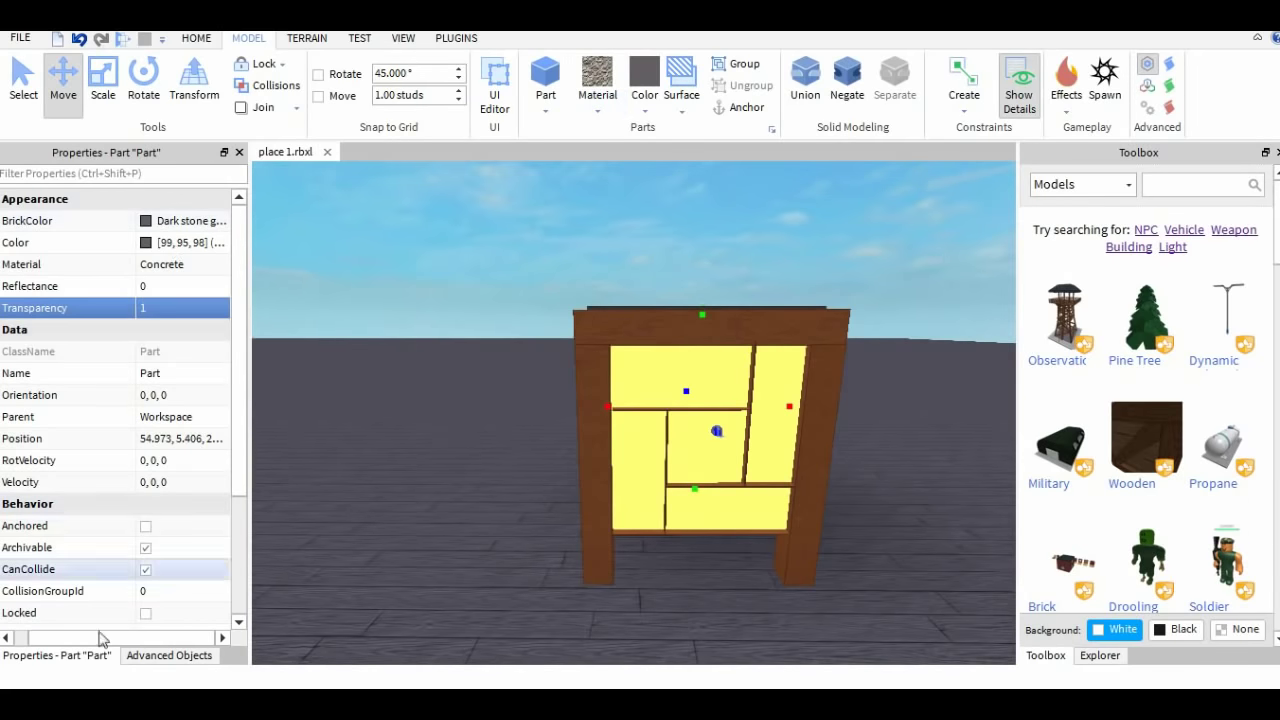
Step: Add a PointLight object to the invisible block and locate it in the object hierarchy
{"action": "left_click", "coordinate": [168, 657]}
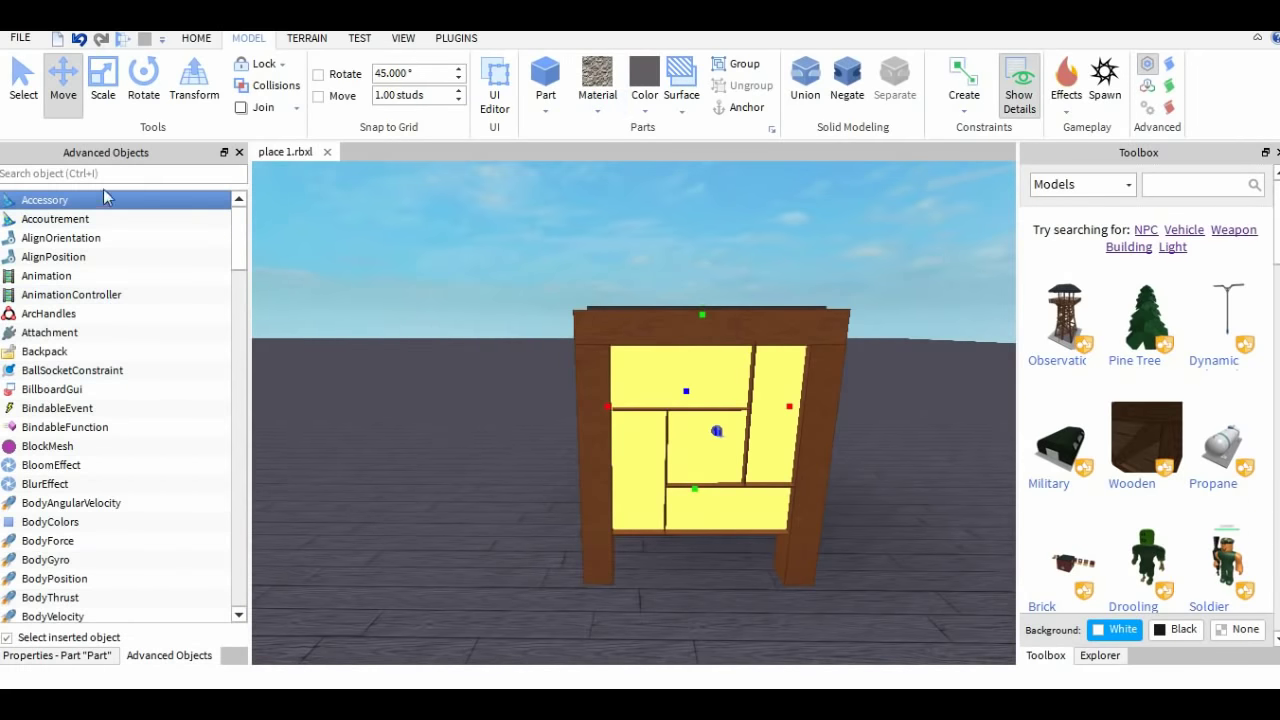
{"action": "left_click", "coordinate": [105, 176]}
{"action": "type", "text": "p"}
{"action": "left_click", "coordinate": [97, 217]}
{"action": "left_click", "coordinate": [1096, 657]}
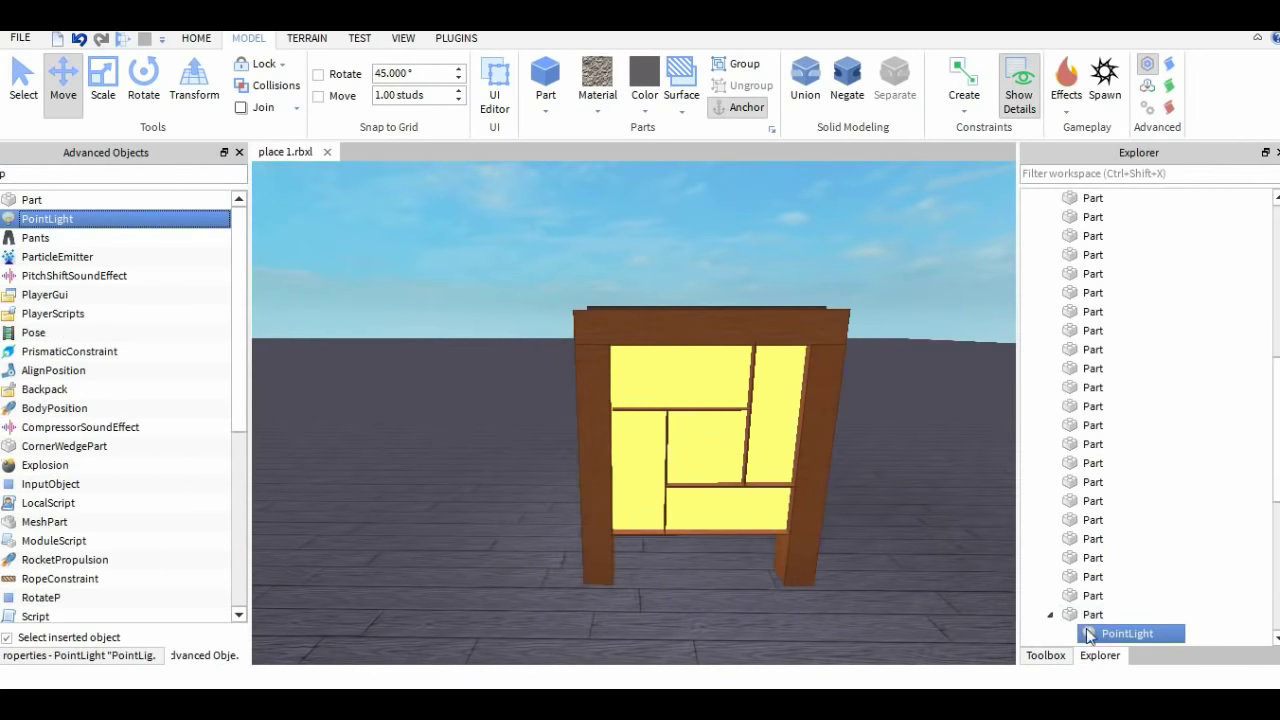
Step: Set the point light's color to yellow (#fff70f) and enter 10 as its light value
{"action": "left_click", "coordinate": [155, 656]}
{"action": "left_click", "coordinate": [88, 243]}
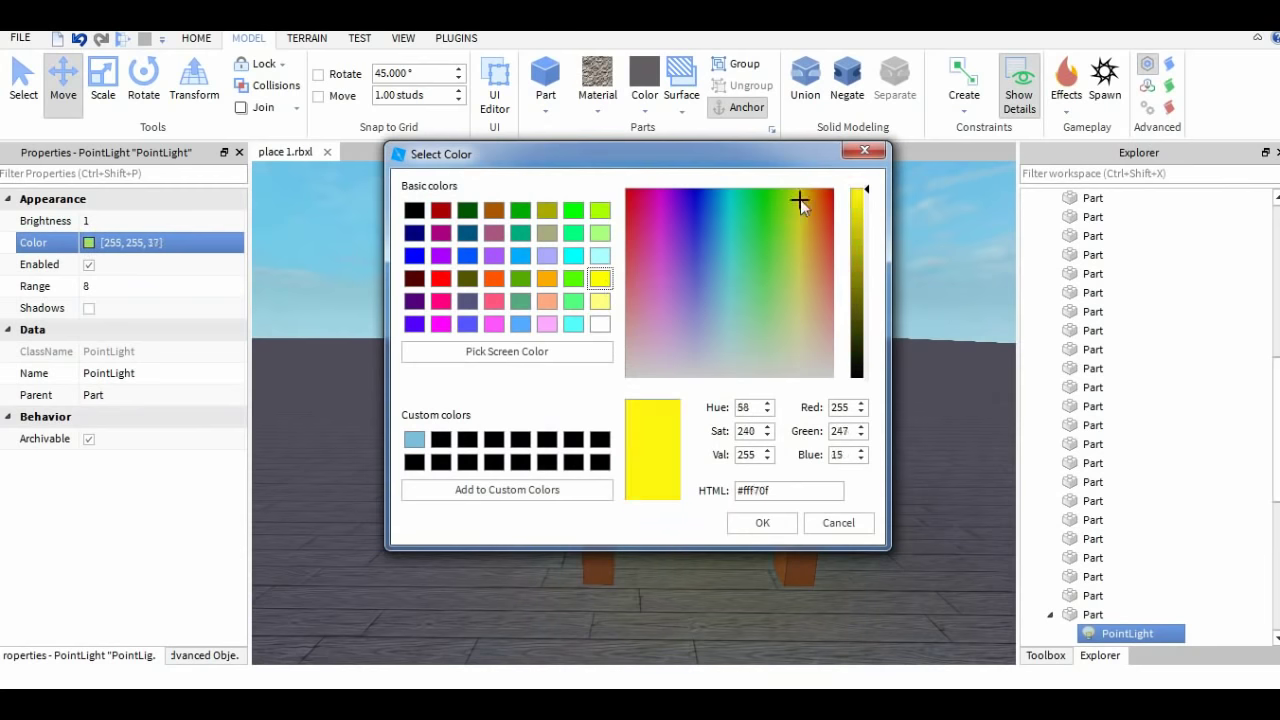
{"action": "left_click", "coordinate": [749, 523]}
{"action": "type", "text": "10"}
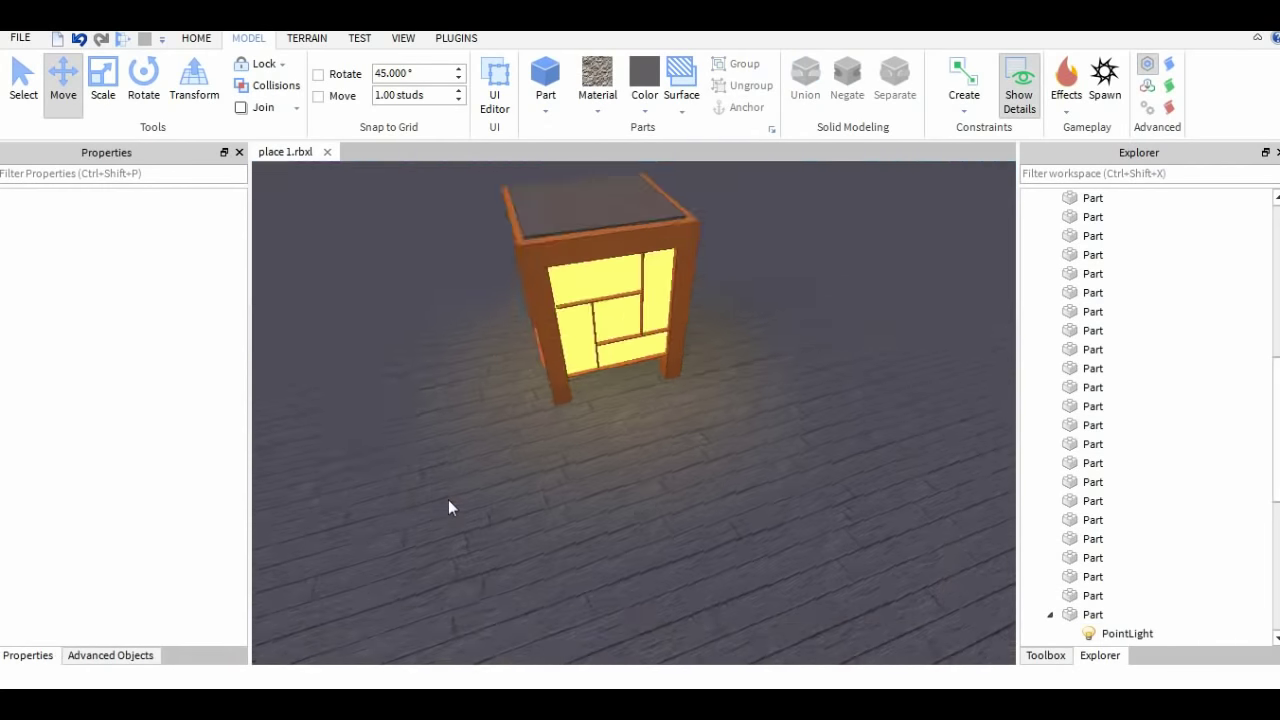
Step: Select all parts of the desk, including the light block, and anchor them
{"action": "left_click_drag", "start_coordinate": [809, 277], "coordinate": [444, 525]}
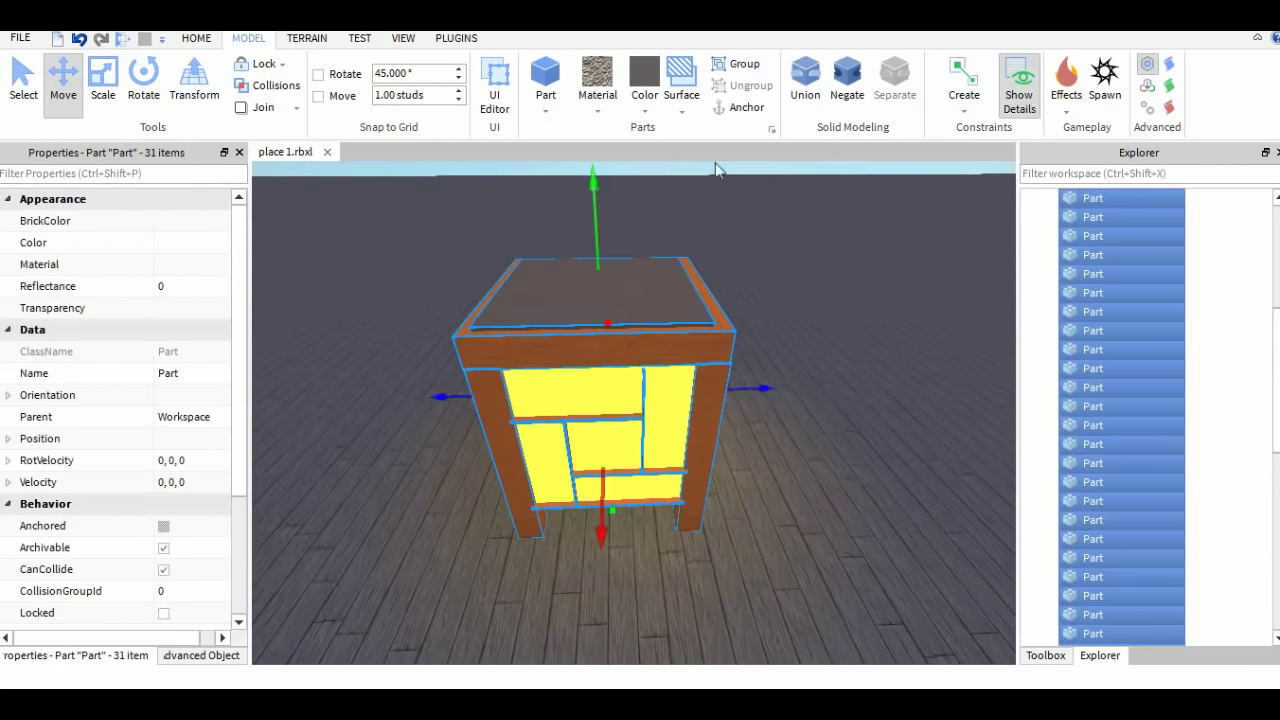
{"action": "left_click_drag", "start_coordinate": [817, 223], "coordinate": [470, 510]}
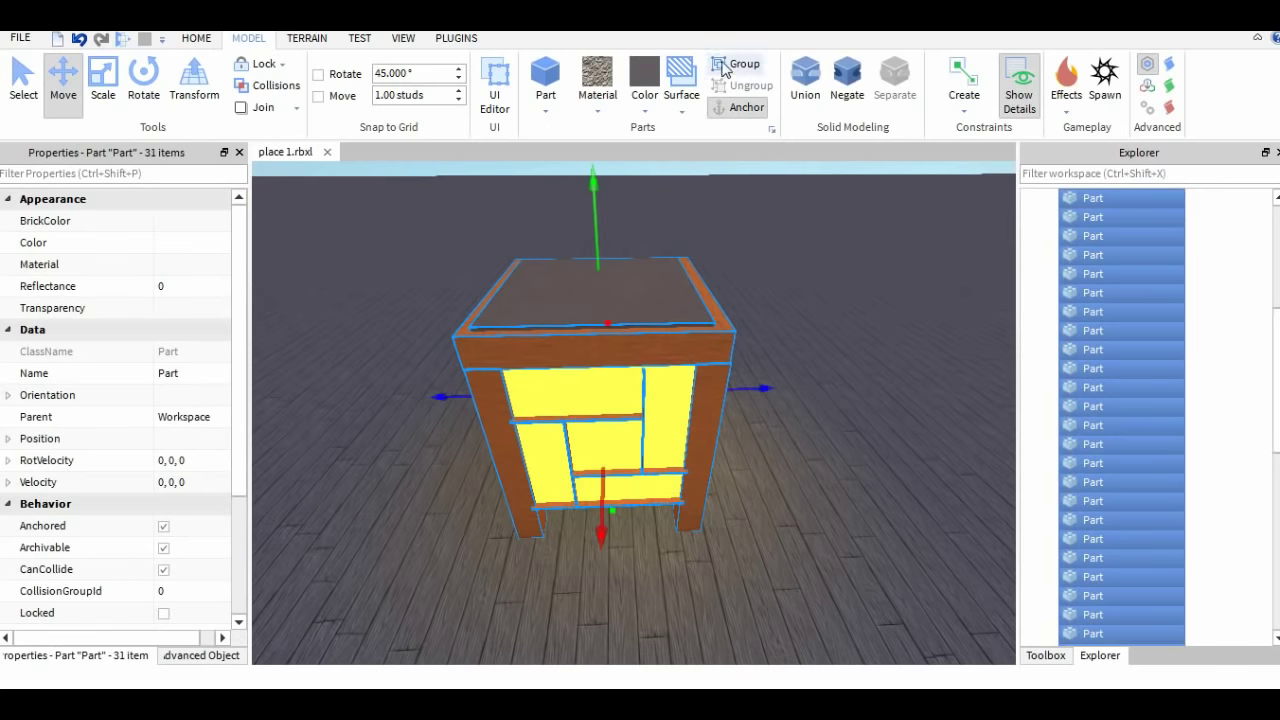
Step: Group the selected desk parts into a model and ungroup them again
{"action": "left_click", "coordinate": [724, 64]}
{"action": "left_click", "coordinate": [817, 294]}
{"action": "right_click_drag", "start_coordinate": [817, 294], "coordinate": [799, 284]}
{"action": "left_click", "coordinate": [660, 285]}
{"action": "left_click", "coordinate": [748, 86]}
{"action": "left_click", "coordinate": [806, 250]}
{"action": "left_click", "coordinate": [619, 300]}
{"action": "left_click", "coordinate": [800, 284]}
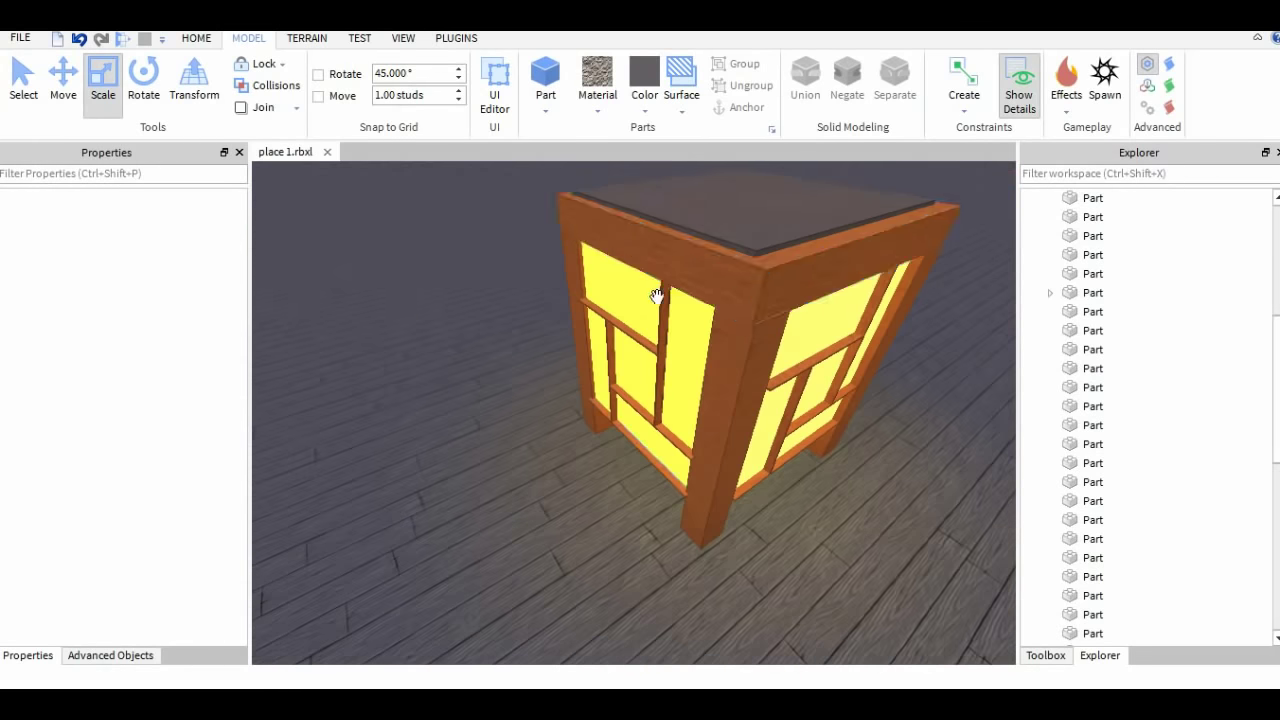
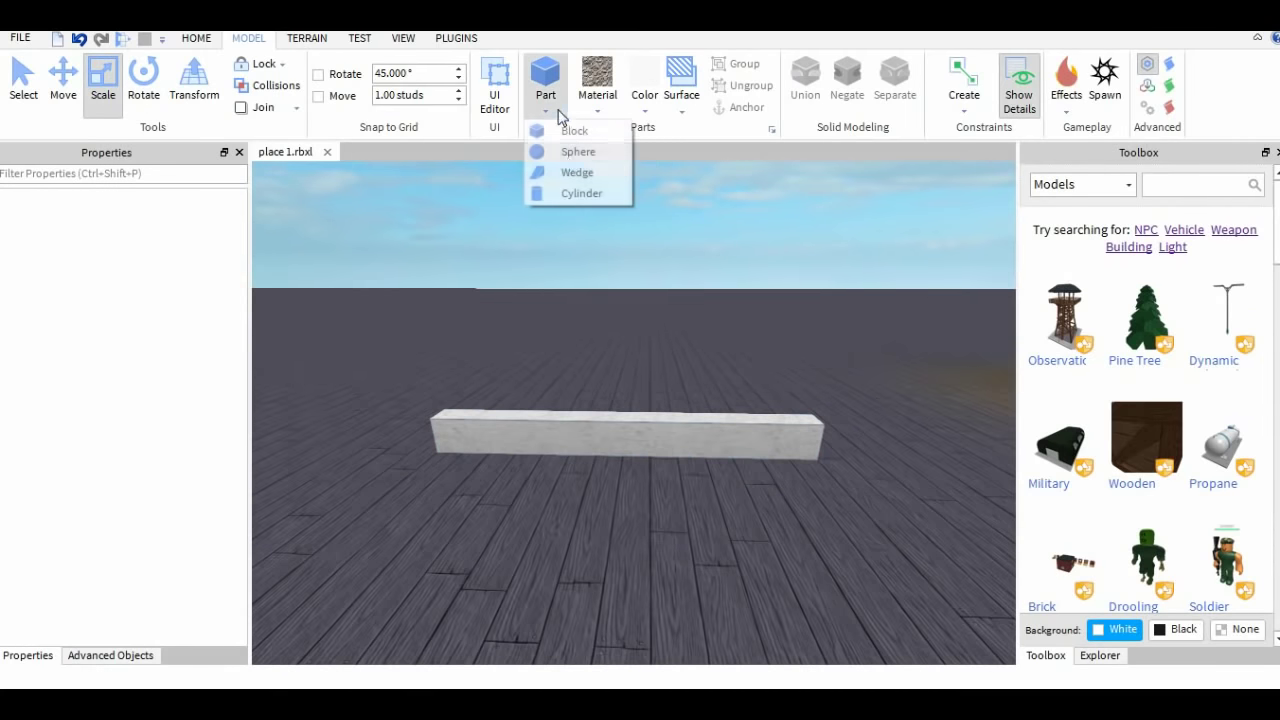
Step: Insert a cylinder part on the concrete beam and open its Size property
{"action": "left_click", "coordinate": [571, 195]}
{"action": "scroll", "coordinate": [645, 385], "scroll_direction": "up", "scroll_amount": 2}
{"action": "right_click_drag", "start_coordinate": [662, 435], "coordinate": [385, 428]}
{"action": "scroll", "coordinate": [178, 560], "scroll_direction": "down", "scroll_amount": 3}
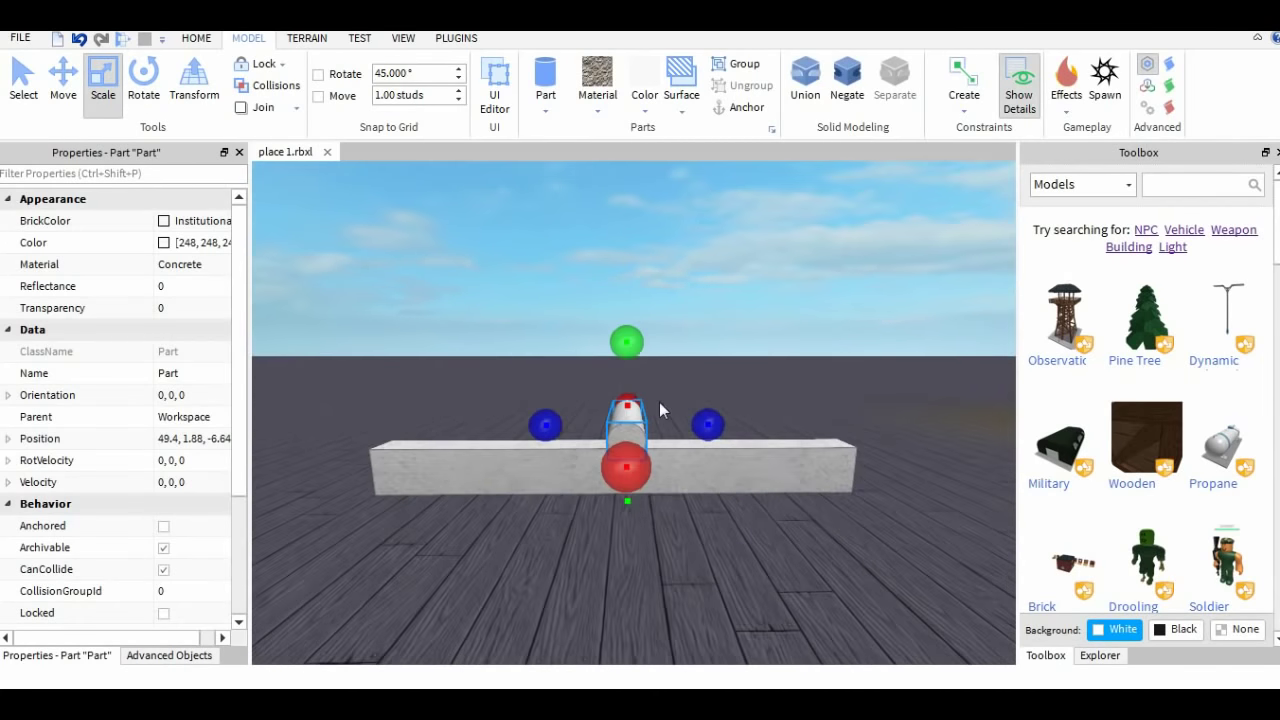
{"action": "left_click", "coordinate": [176, 568]}
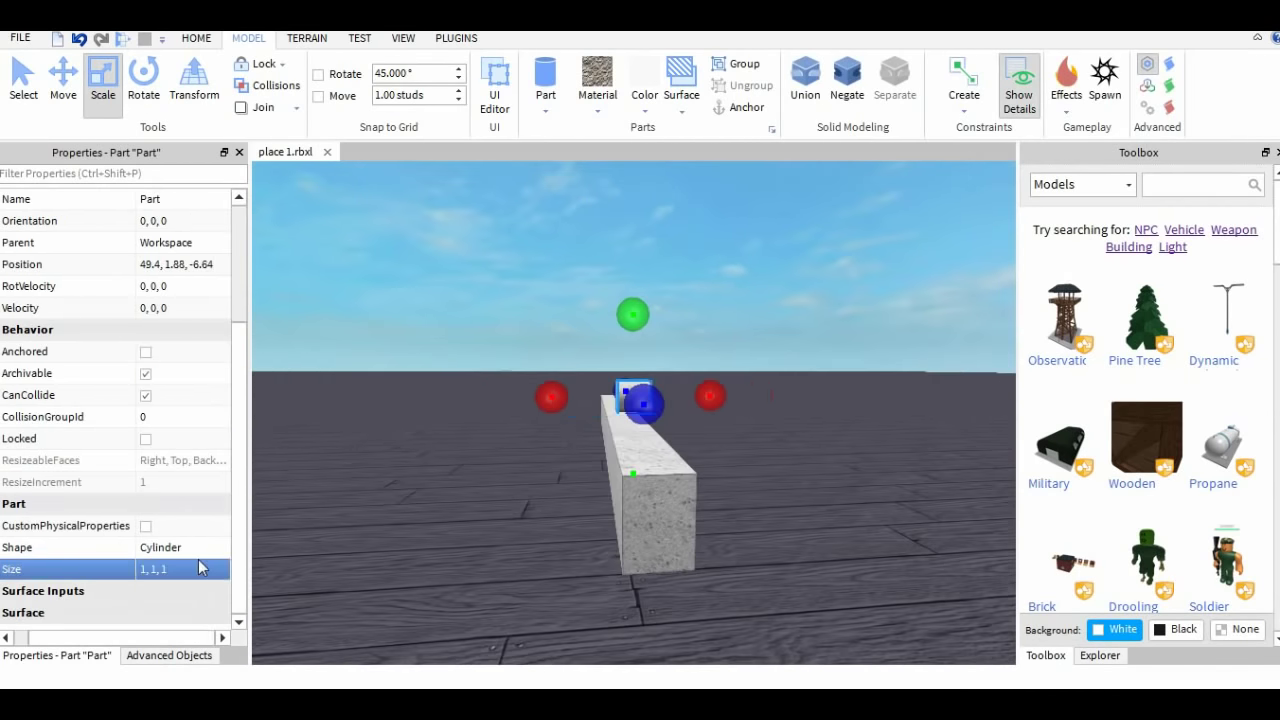
Step: Center the cylinder across the beam's width and move it along to the beam's far end
{"action": "right_click_drag", "start_coordinate": [715, 370], "coordinate": [713, 390]}
{"action": "left_click", "coordinate": [69, 105]}
{"action": "left_click_drag", "start_coordinate": [756, 338], "coordinate": [750, 344]}
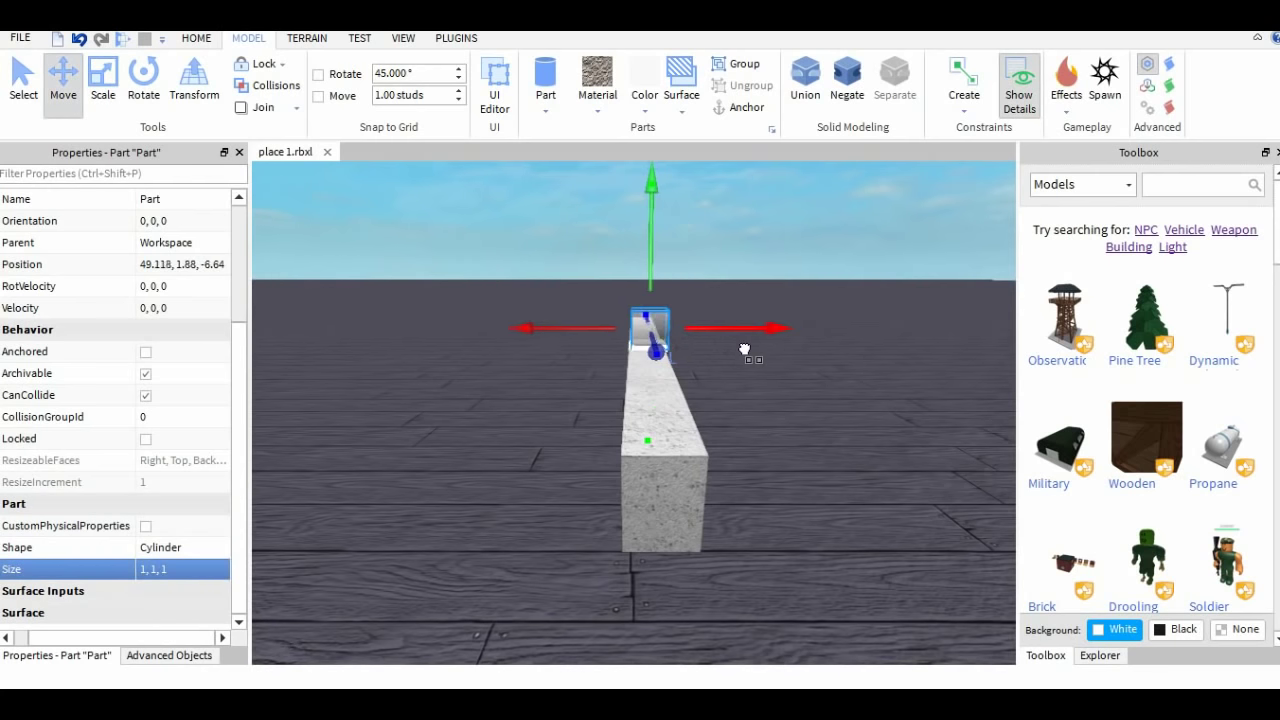
{"action": "right_click_drag", "start_coordinate": [742, 352], "coordinate": [880, 354]}
{"action": "left_click_drag", "start_coordinate": [692, 359], "coordinate": [857, 422]}
{"action": "right_click_drag", "start_coordinate": [857, 422], "coordinate": [875, 375]}
{"action": "scroll", "coordinate": [870, 378], "scroll_direction": "down", "scroll_amount": 1}
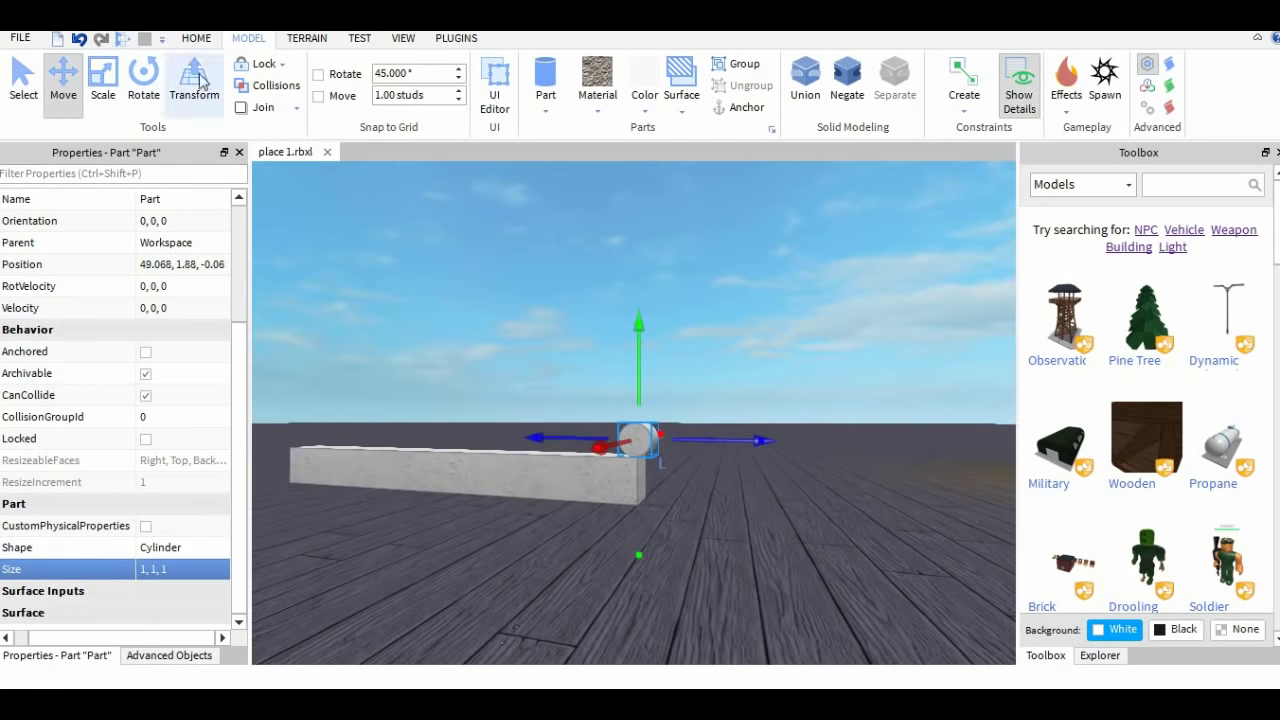
Step: Enlarge the cylinder into an upright disc and set it at the beam's end, level with its underside
{"action": "right_click_drag", "start_coordinate": [648, 280], "coordinate": [632, 356]}
{"action": "left_click", "coordinate": [65, 82]}
{"action": "scroll", "coordinate": [600, 350], "scroll_direction": "up", "scroll_amount": 1}
{"action": "left_click_drag", "start_coordinate": [604, 396], "coordinate": [651, 398]}
{"action": "left_click_drag", "start_coordinate": [547, 248], "coordinate": [628, 315]}
{"action": "right_click_drag", "start_coordinate": [628, 315], "coordinate": [575, 343]}
{"action": "left_click_drag", "start_coordinate": [548, 453], "coordinate": [541, 471]}
{"action": "right_click_drag", "start_coordinate": [541, 471], "coordinate": [826, 430]}
{"action": "left_click_drag", "start_coordinate": [834, 428], "coordinate": [833, 437]}
{"action": "left_click", "coordinate": [855, 266]}
{"action": "right_click_drag", "start_coordinate": [855, 266], "coordinate": [823, 369]}
{"action": "scroll", "coordinate": [823, 369], "scroll_direction": "down", "scroll_amount": 3}
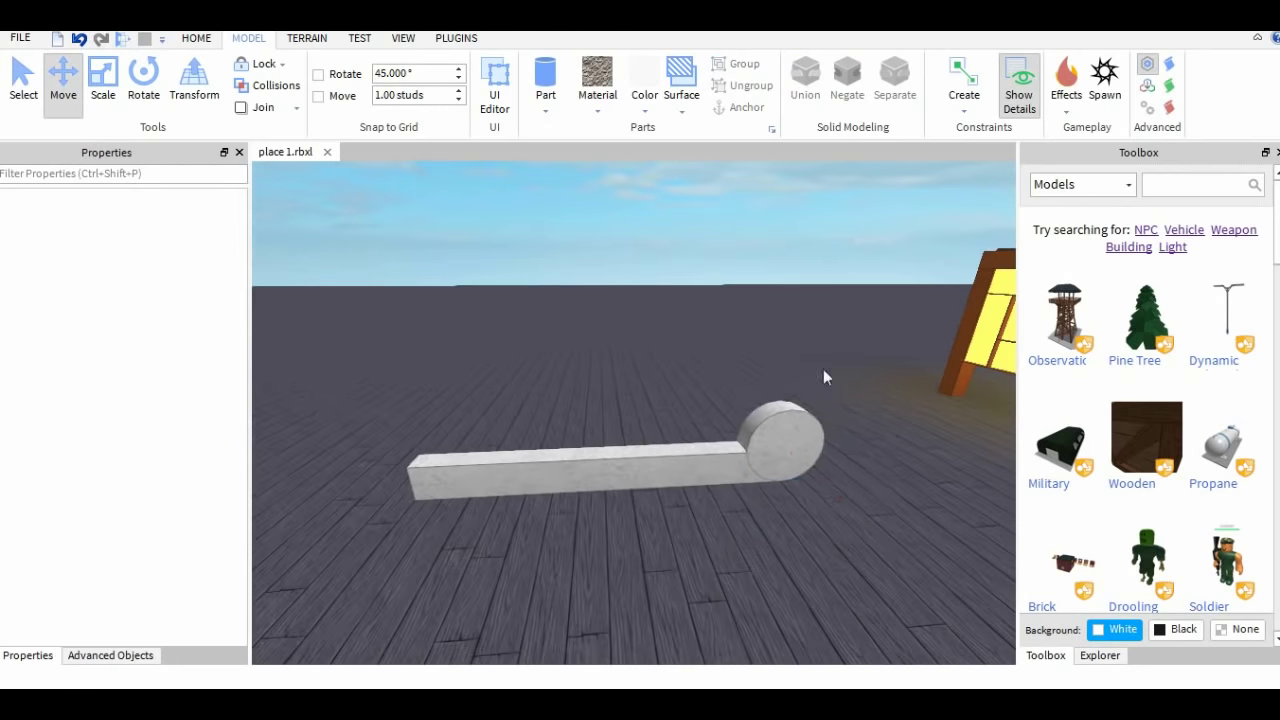
Step: Scale the disc up further and shift it so its edge meets the beam's end and underside
{"action": "left_click", "coordinate": [795, 430]}
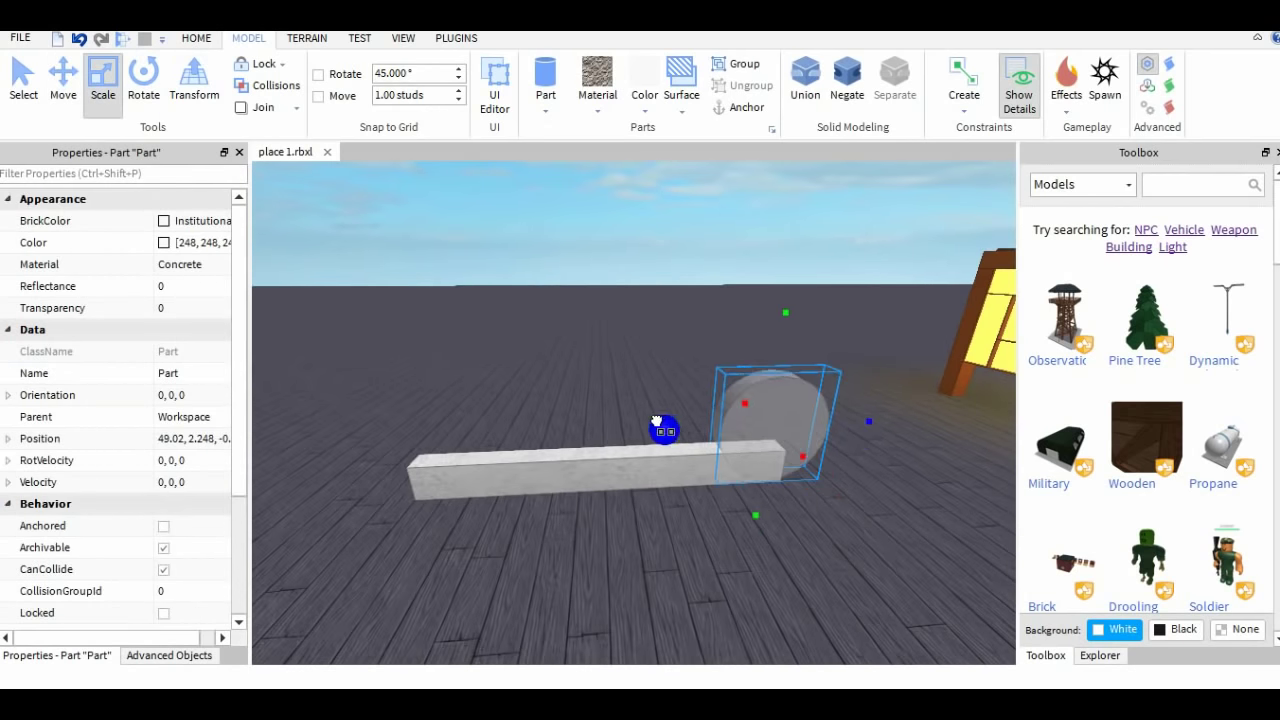
{"action": "left_click_drag", "start_coordinate": [657, 421], "coordinate": [650, 421]}
{"action": "left_click", "coordinate": [628, 251]}
{"action": "scroll", "coordinate": [628, 251], "scroll_direction": "up", "scroll_amount": 3}
{"action": "right_click_drag", "start_coordinate": [628, 251], "coordinate": [650, 215]}
{"action": "scroll", "coordinate": [640, 240], "scroll_direction": "down", "scroll_amount": 2}
{"action": "left_click", "coordinate": [680, 500]}
{"action": "left_click", "coordinate": [63, 80]}
{"action": "left_click_drag", "start_coordinate": [884, 481], "coordinate": [922, 479]}
{"action": "left_click", "coordinate": [820, 408]}
{"action": "left_click", "coordinate": [775, 465]}
{"action": "left_click", "coordinate": [857, 315]}
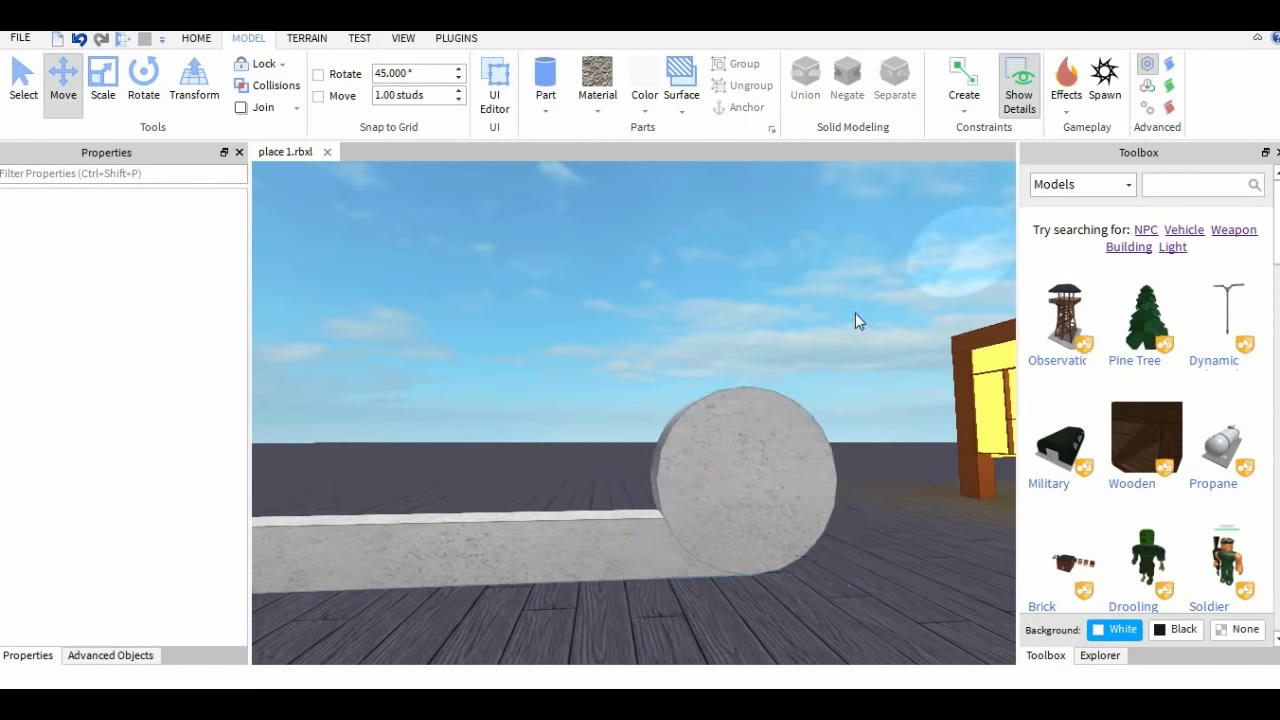
Step: Duplicate the disc, shrink the copy to a small cylinder at the disc's center and negate it
{"action": "scroll", "coordinate": [857, 315], "scroll_direction": "down", "scroll_amount": 2}
{"action": "left_click", "coordinate": [786, 397]}
{"action": "key", "text": "ctrl+d"}
{"action": "left_click", "coordinate": [103, 80]}
{"action": "right_click_drag", "start_coordinate": [720, 400], "coordinate": [741, 367]}
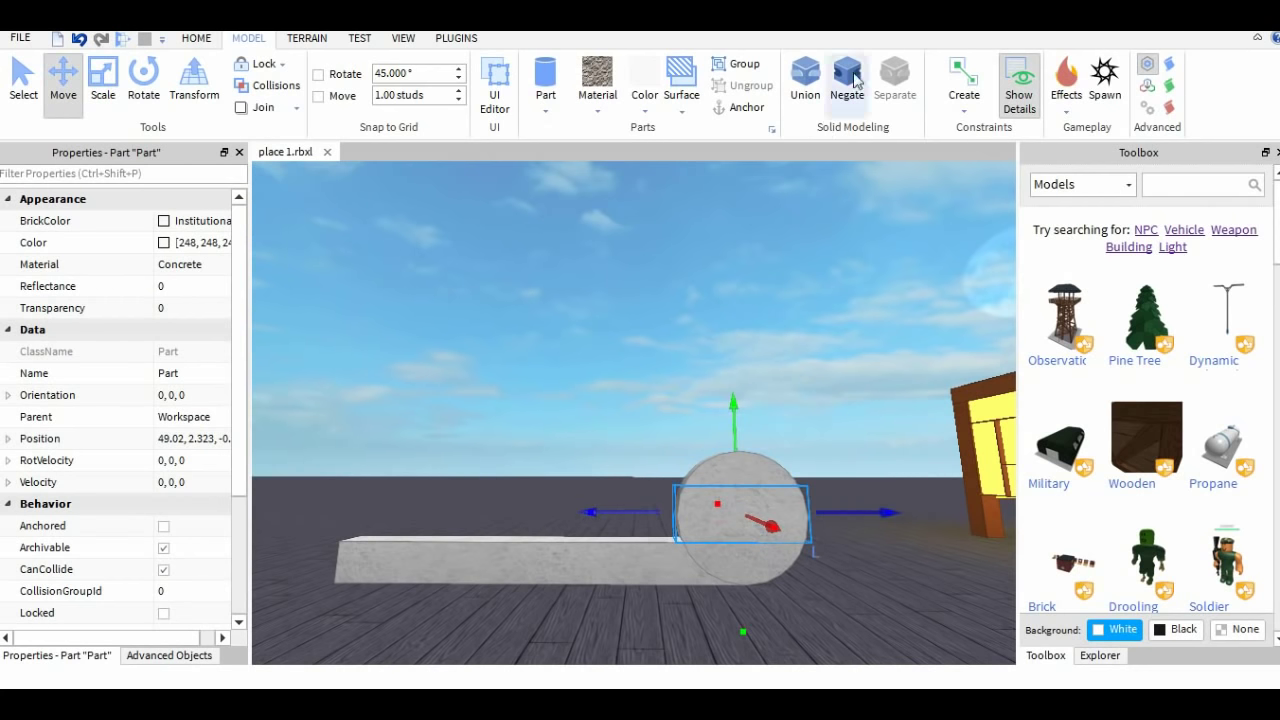
{"action": "left_click", "coordinate": [854, 78]}
{"action": "left_click", "coordinate": [805, 380]}
Step: Duplicate the beam, shorten the copy to a block reaching into the disc above the beam, and negate it
{"action": "left_click", "coordinate": [634, 556]}
{"action": "key", "text": "ctrl+d"}
{"action": "left_click_drag", "start_coordinate": [548, 447], "coordinate": [599, 430]}
{"action": "left_click_drag", "start_coordinate": [298, 520], "coordinate": [583, 538]}
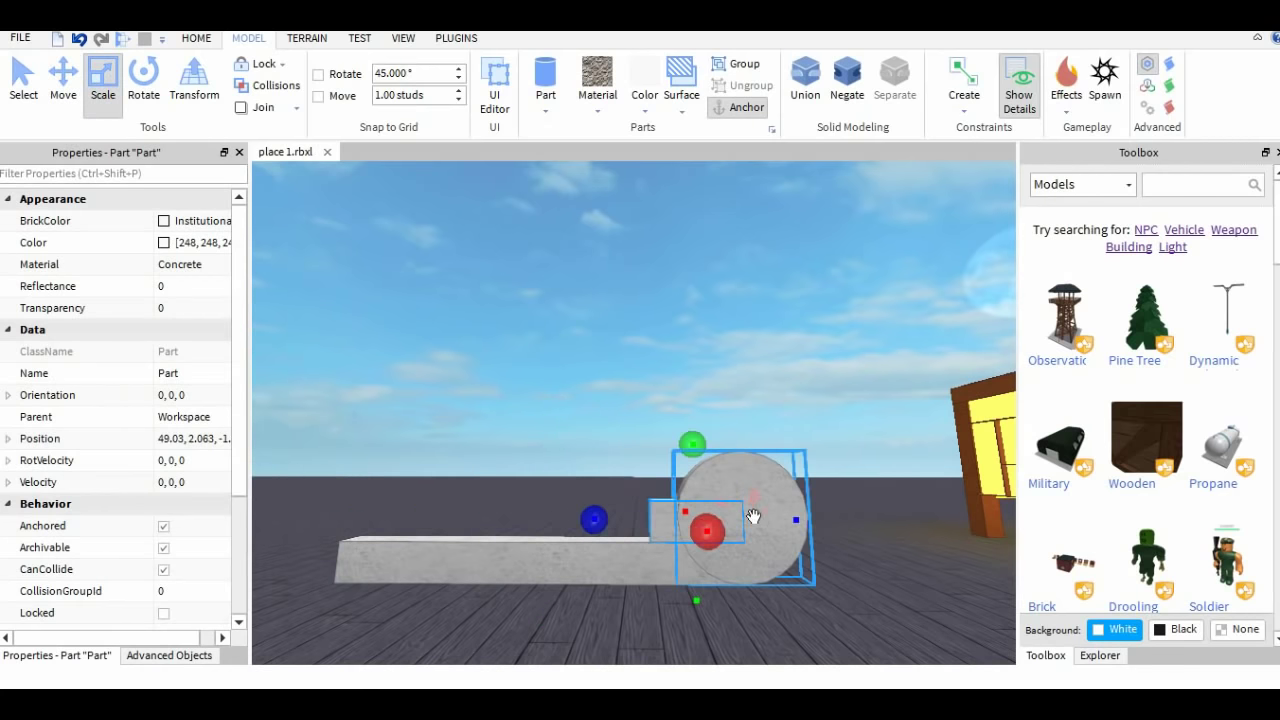
{"action": "left_click", "coordinate": [753, 516]}
{"action": "left_click", "coordinate": [1100, 655]}
Step: Try to subtract both negative parts from the disc with a Union
{"action": "left_click", "coordinate": [749, 467]}
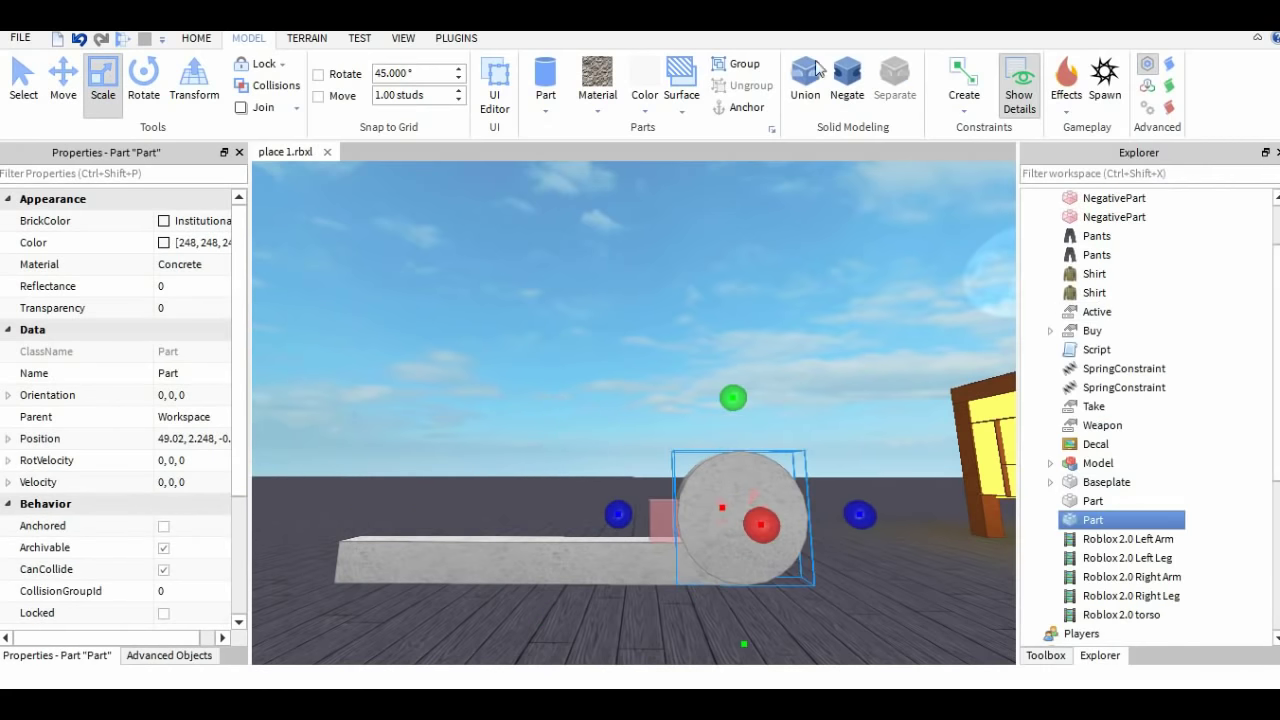
{"action": "left_click", "coordinate": [1144, 216], "text": "ctrl"}
{"action": "left_click", "coordinate": [1128, 198], "text": "ctrl"}
{"action": "left_click", "coordinate": [816, 80]}
{"action": "left_click", "coordinate": [813, 380]}
{"action": "left_click", "coordinate": [812, 376]}
{"action": "right_click_drag", "start_coordinate": [812, 376], "coordinate": [812, 375]}
Step: Separate the negated block back into a solid, widen it slightly and negate it again
{"action": "left_click", "coordinate": [1114, 198]}
{"action": "left_click", "coordinate": [895, 84]}
{"action": "left_click_drag", "start_coordinate": [825, 418], "coordinate": [829, 420]}
{"action": "right_click_drag", "start_coordinate": [732, 361], "coordinate": [731, 361]}
{"action": "scroll", "coordinate": [728, 262], "scroll_direction": "down", "scroll_amount": 2}
{"action": "left_click", "coordinate": [847, 82]}
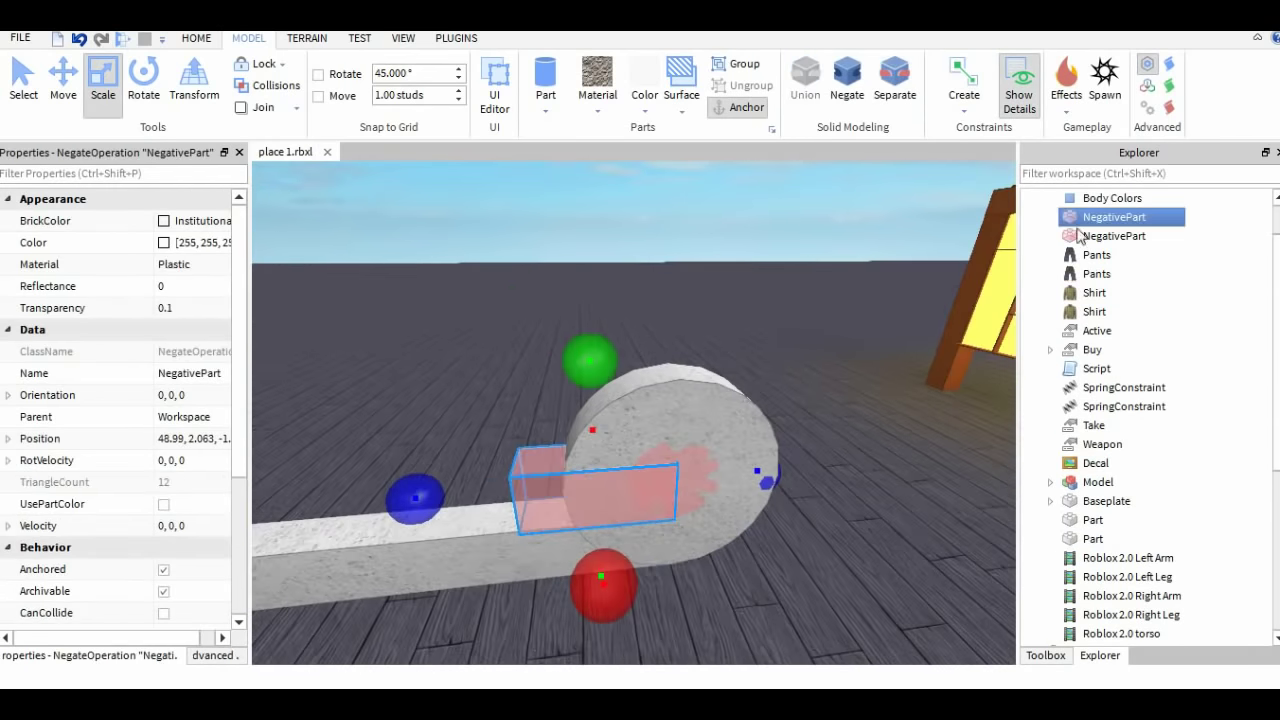
Step: Retry the Union of the disc with the resized negative block and the negative cylinder
{"action": "left_click", "coordinate": [1086, 236], "text": "ctrl"}
{"action": "key", "text": "ctrl+shift+g"}
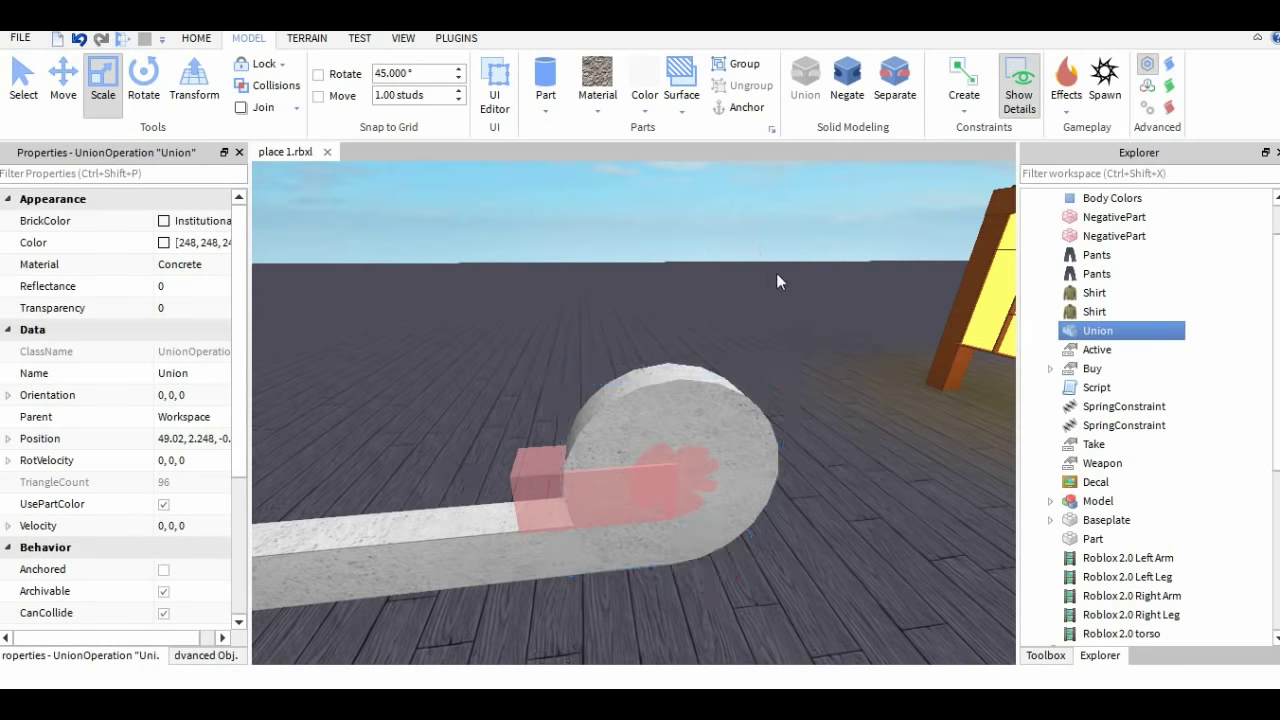
{"action": "left_click", "coordinate": [777, 274]}
{"action": "right_click_drag", "start_coordinate": [777, 274], "coordinate": [778, 275]}
{"action": "left_click", "coordinate": [732, 331]}
{"action": "left_click", "coordinate": [857, 90]}
{"action": "left_click", "coordinate": [825, 270]}
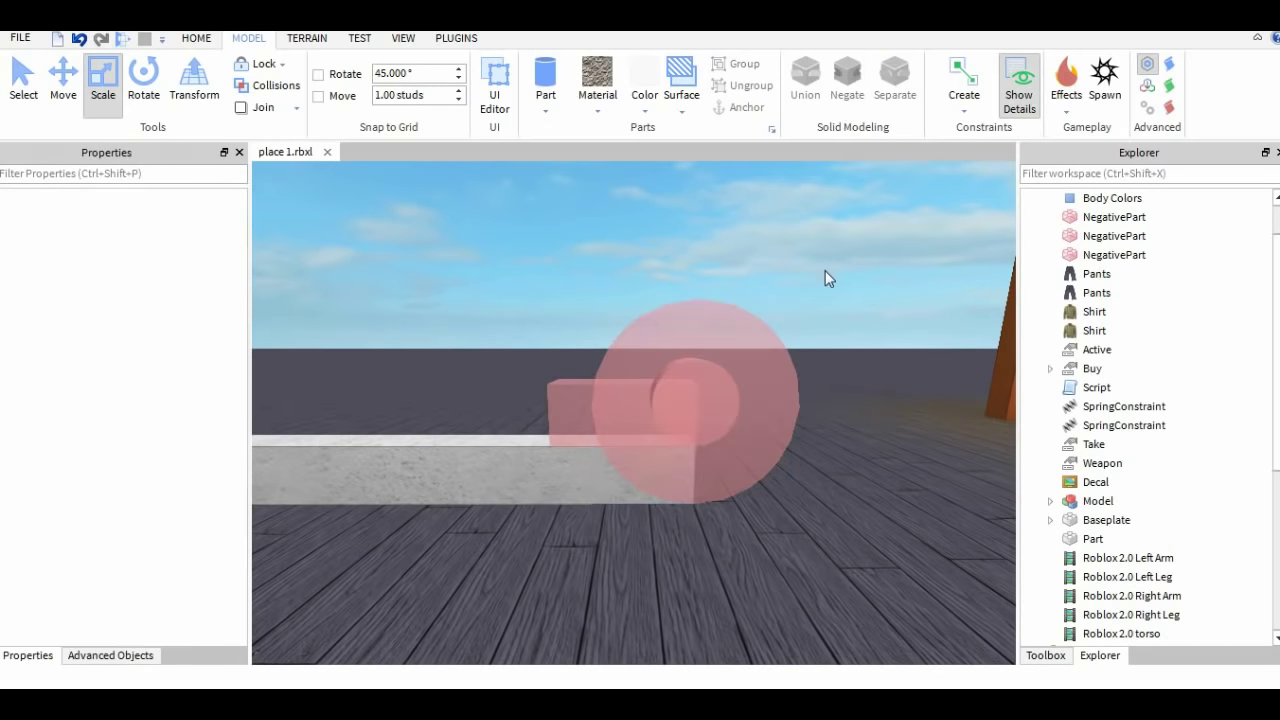
{"action": "left_click", "coordinate": [765, 335]}
{"action": "left_click", "coordinate": [894, 84]}
{"action": "left_click", "coordinate": [811, 266]}
Step: Restore the negative block to a solid, increase its height upward and negate it again
{"action": "left_click", "coordinate": [1102, 221]}
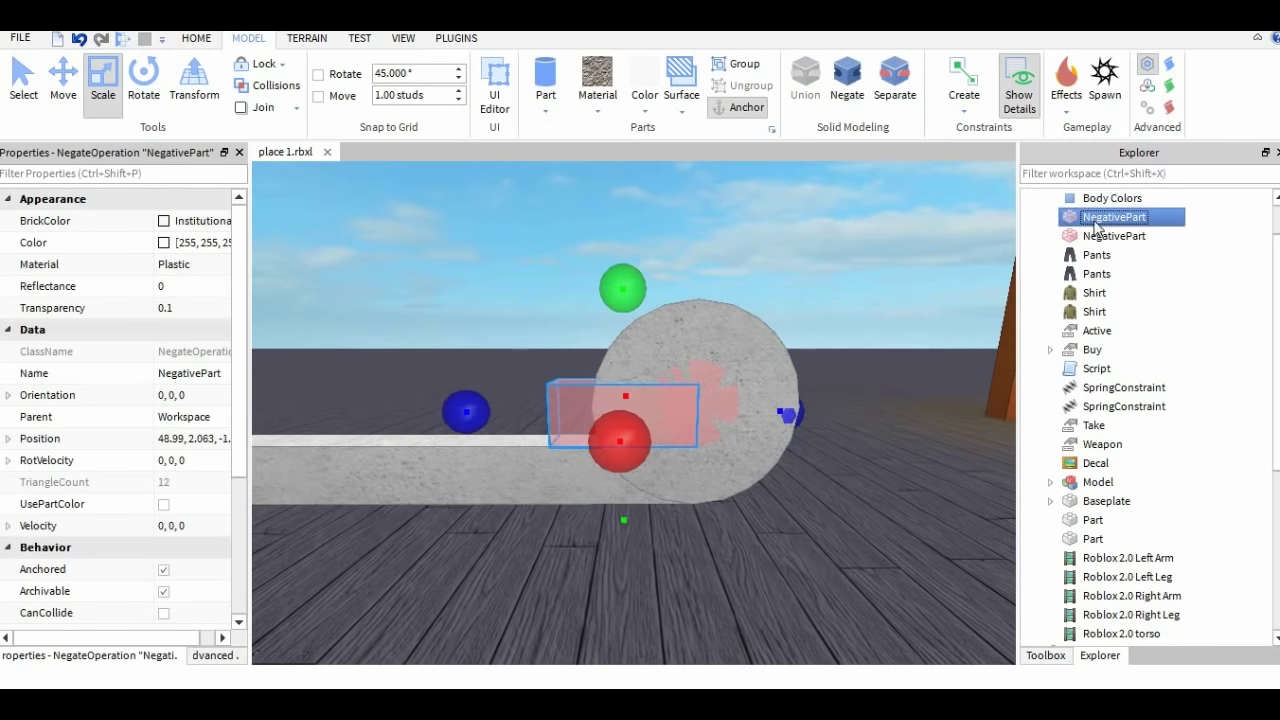
{"action": "left_click", "coordinate": [860, 85]}
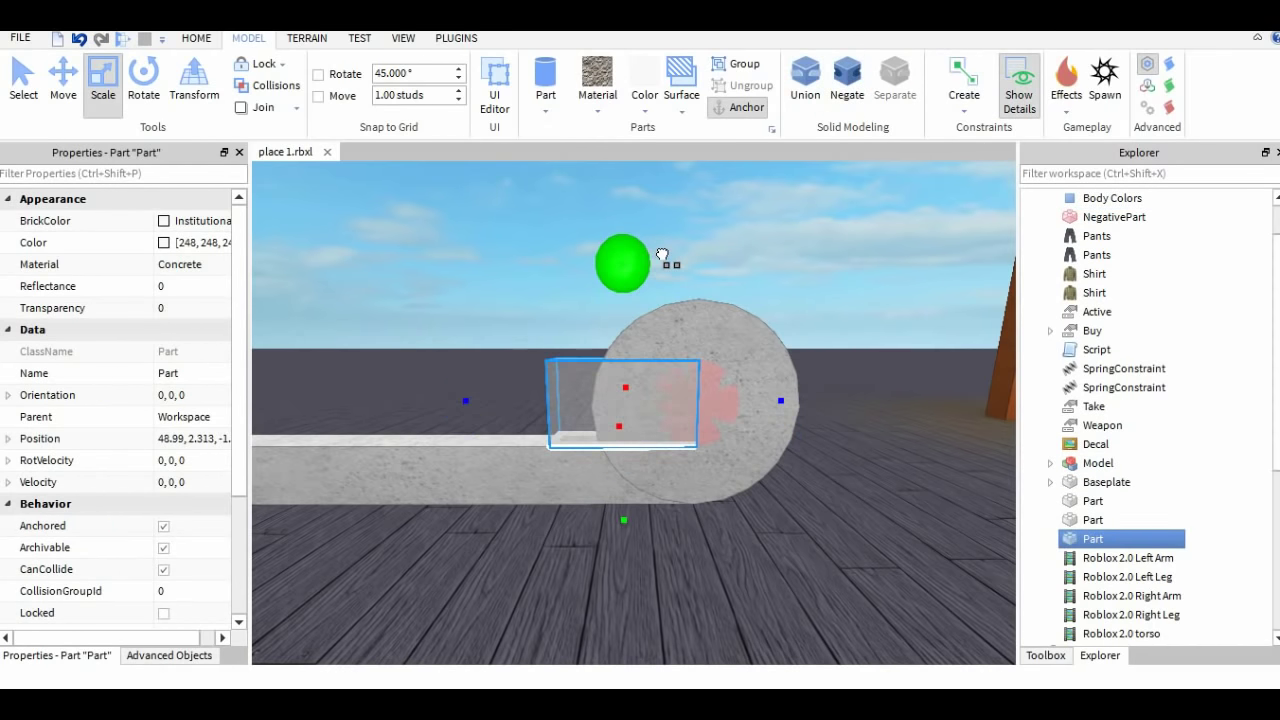
{"action": "left_click", "coordinate": [848, 96]}
Step: Union the disc with the negative parts to cut the round hole through its center
{"action": "left_click", "coordinate": [728, 313]}
{"action": "left_click", "coordinate": [1133, 236], "text": "ctrl"}
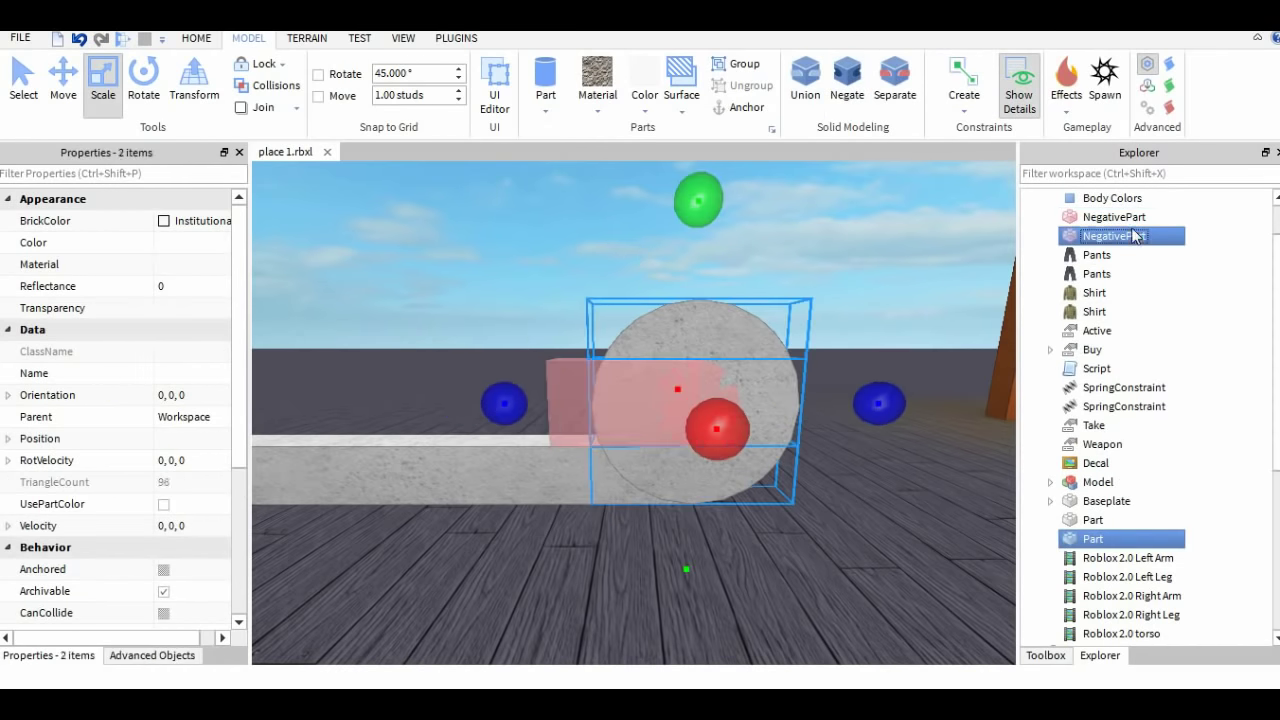
{"action": "left_click", "coordinate": [1125, 219], "text": "ctrl"}
{"action": "left_click", "coordinate": [796, 92]}
{"action": "left_click", "coordinate": [840, 380]}
{"action": "left_click", "coordinate": [805, 85]}
Step: Restore the block to a solid and widen it slightly on both sides so it passes fully through the ring
{"action": "right_click_drag", "start_coordinate": [654, 344], "coordinate": [534, 366]}
{"action": "left_click", "coordinate": [534, 368]}
{"action": "left_click", "coordinate": [848, 90]}
{"action": "right_click_drag", "start_coordinate": [720, 335], "coordinate": [841, 342]}
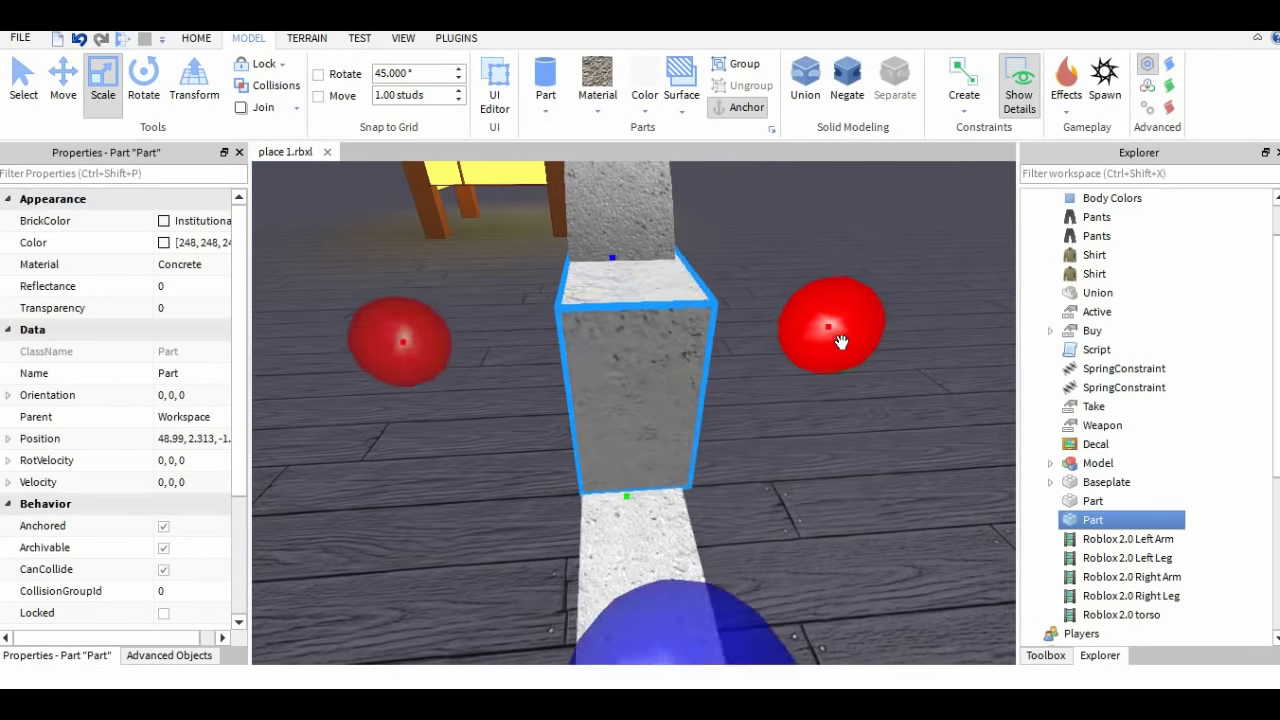
{"action": "left_click_drag", "start_coordinate": [841, 342], "coordinate": [845, 342]}
{"action": "left_click_drag", "start_coordinate": [418, 345], "coordinate": [412, 345]}
{"action": "right_click_drag", "start_coordinate": [620, 350], "coordinate": [490, 340]}
{"action": "left_click_drag", "start_coordinate": [661, 356], "coordinate": [666, 360]}
{"action": "right_click_drag", "start_coordinate": [666, 360], "coordinate": [580, 335]}
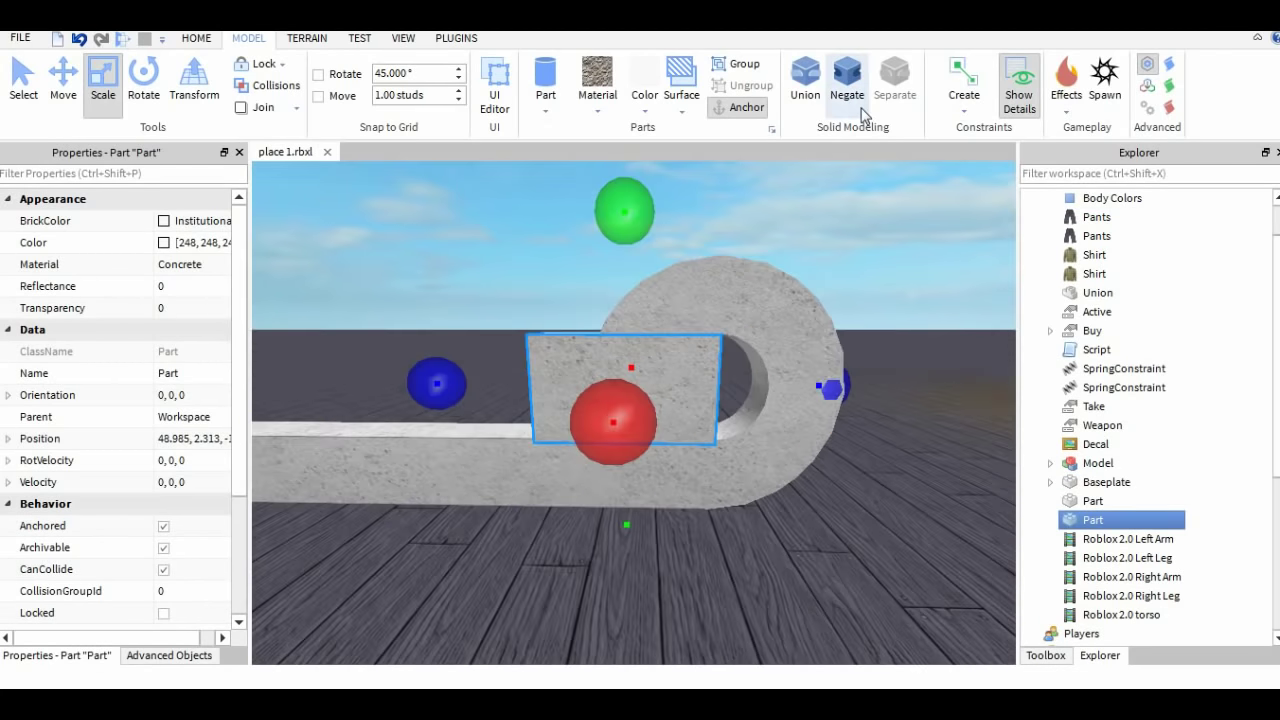
Step: Negate the widened block and union it with the ring to cut open its side into a hook
{"action": "left_click", "coordinate": [862, 112]}
{"action": "left_click", "coordinate": [799, 299], "text": "ctrl"}
{"action": "left_click", "coordinate": [804, 87]}
{"action": "left_click", "coordinate": [831, 378]}
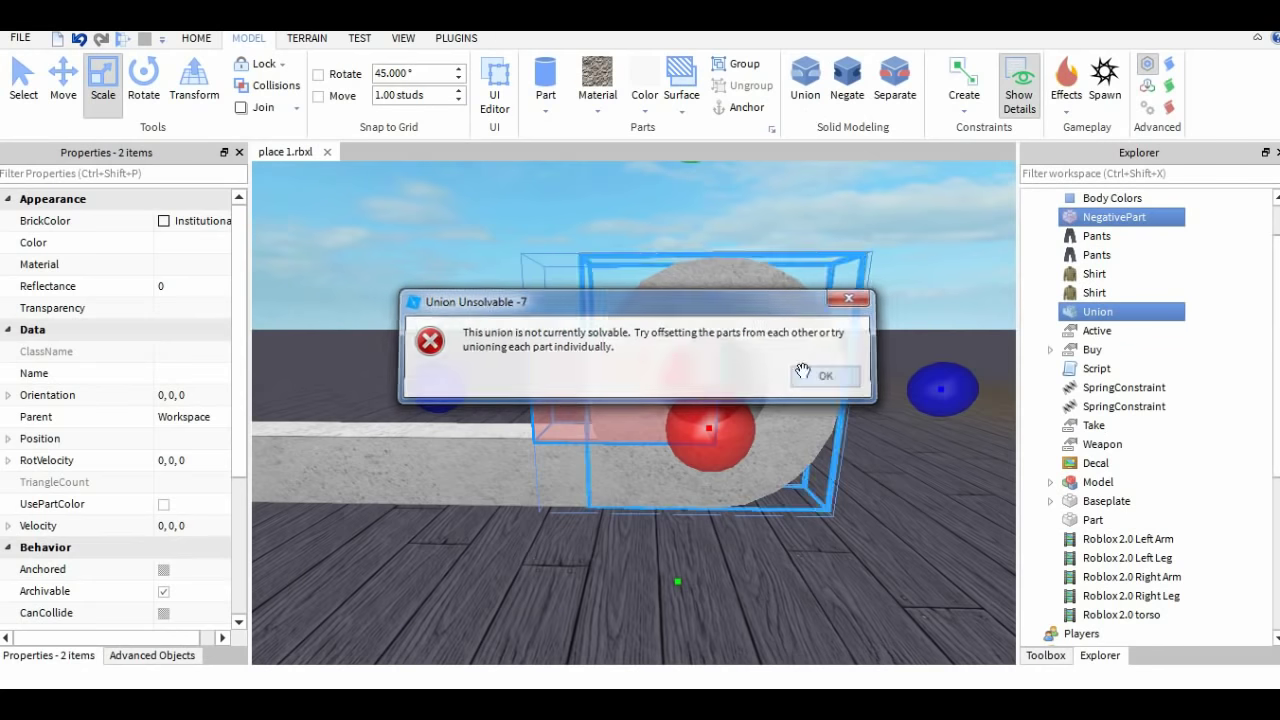
{"action": "left_click", "coordinate": [803, 374]}
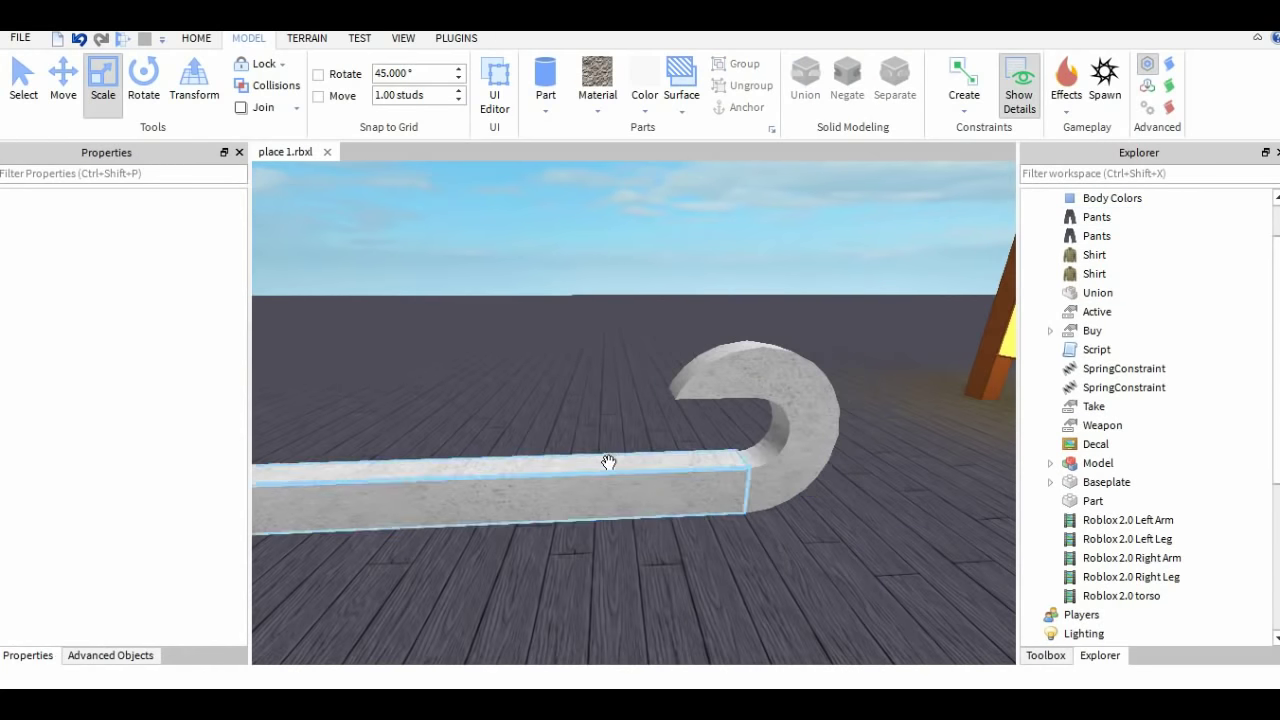
Step: Copy the concrete beam and paste the duplicate above the original
{"action": "left_click", "coordinate": [609, 462]}
{"action": "key", "text": "ctrl+c"}
{"action": "scroll", "coordinate": [509, 260], "scroll_direction": "down", "scroll_amount": 3}
{"action": "key", "text": "ctrl+v"}
{"action": "left_click", "coordinate": [63, 78]}
{"action": "scroll", "coordinate": [714, 389], "scroll_direction": "up", "scroll_amount": 4}
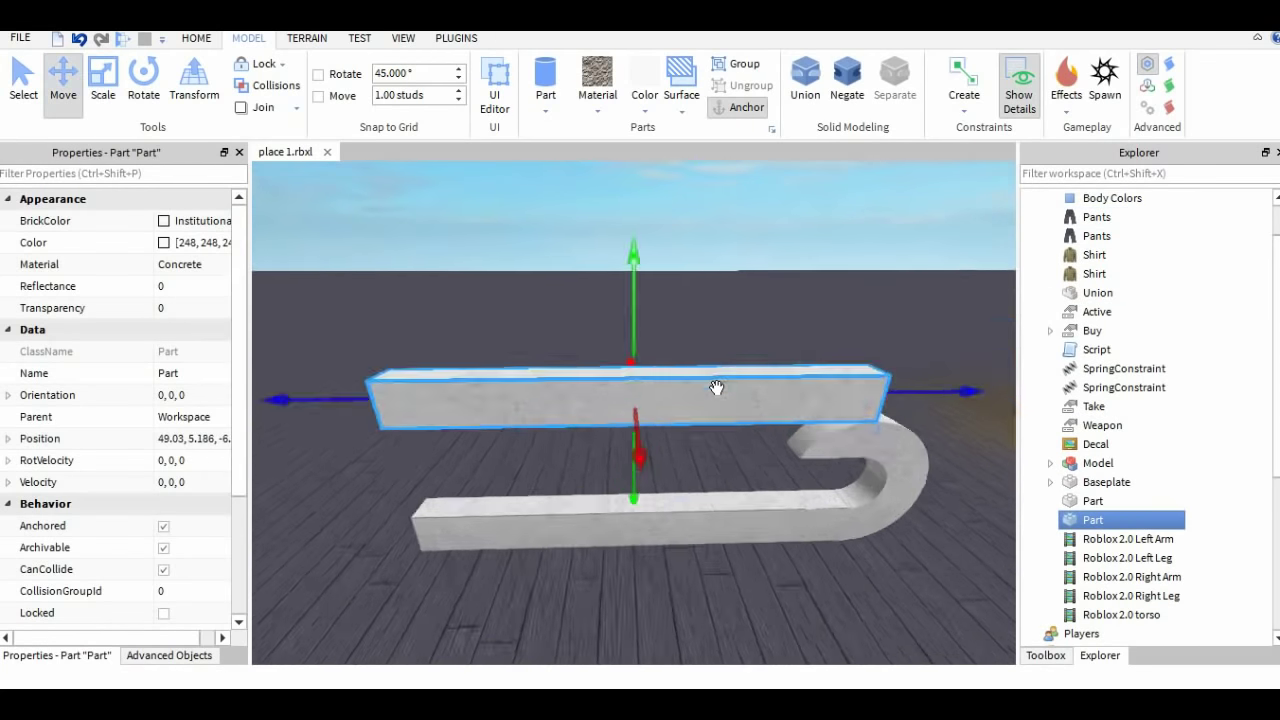
Step: Lower the copied beam until it lines up with the upper end of the curved piece
{"action": "right_click_drag", "start_coordinate": [714, 389], "coordinate": [700, 345]}
{"action": "left_click_drag", "start_coordinate": [614, 277], "coordinate": [668, 353]}
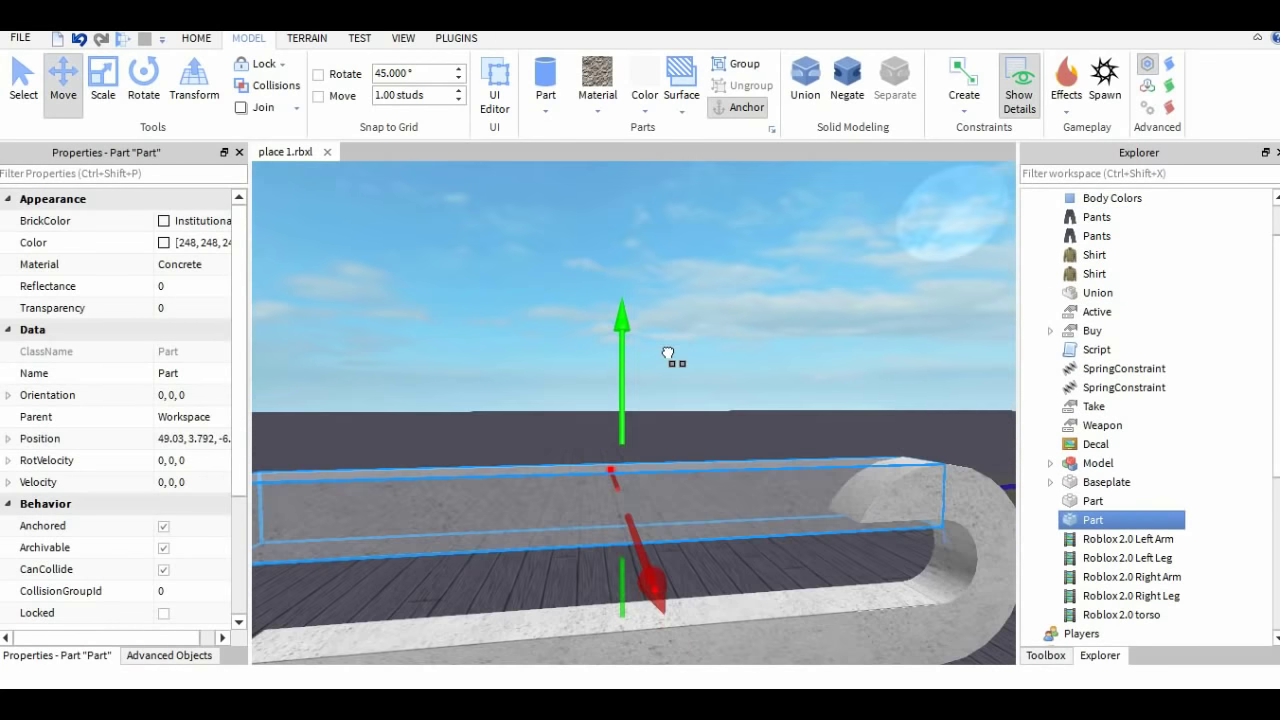
{"action": "scroll", "coordinate": [668, 353], "scroll_direction": "up", "scroll_amount": 3}
{"action": "right_click_drag", "start_coordinate": [668, 353], "coordinate": [668, 350]}
{"action": "scroll", "coordinate": [671, 354], "scroll_direction": "down", "scroll_amount": 4}
{"action": "left_click_drag", "start_coordinate": [552, 516], "coordinate": [598, 506]}
{"action": "left_click", "coordinate": [776, 269]}
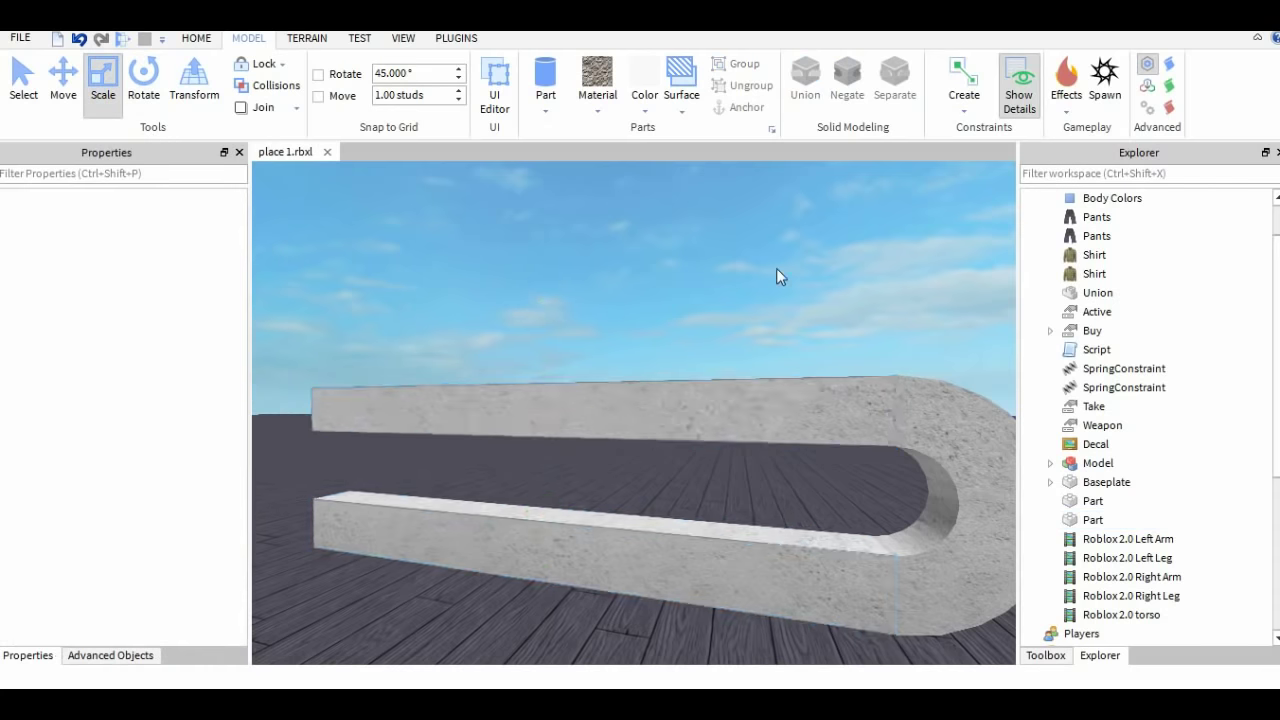
Step: Shorten the upper beam from its free end so the lower beam extends beyond it
{"action": "right_click_drag", "start_coordinate": [776, 269], "coordinate": [750, 272]}
{"action": "left_click", "coordinate": [603, 402]}
{"action": "left_click_drag", "start_coordinate": [389, 397], "coordinate": [537, 397]}
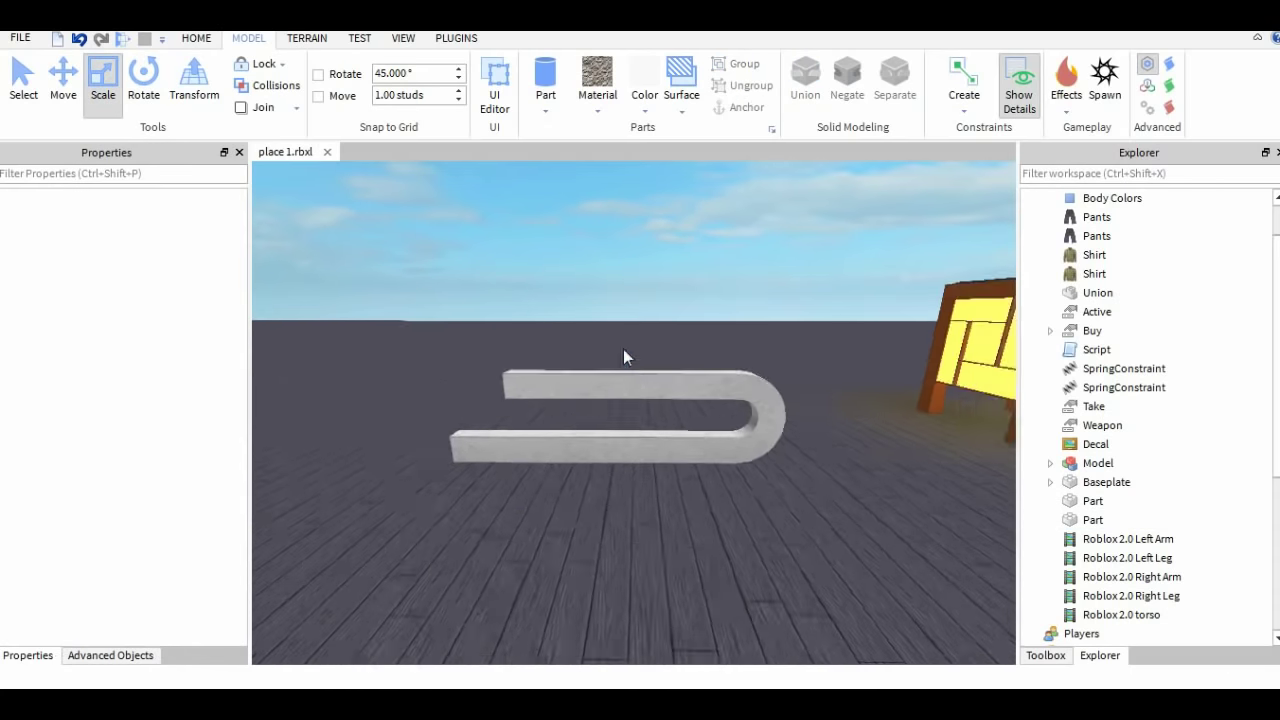
Step: Duplicate the curved end piece and place the copy, turned 180°, near the beams' open ends
{"action": "left_click", "coordinate": [771, 406]}
{"action": "key", "text": "ctrl+d"}
{"action": "left_click_drag", "start_coordinate": [755, 300], "coordinate": [487, 556]}
{"action": "scroll", "coordinate": [637, 287], "scroll_direction": "down", "scroll_amount": 2}
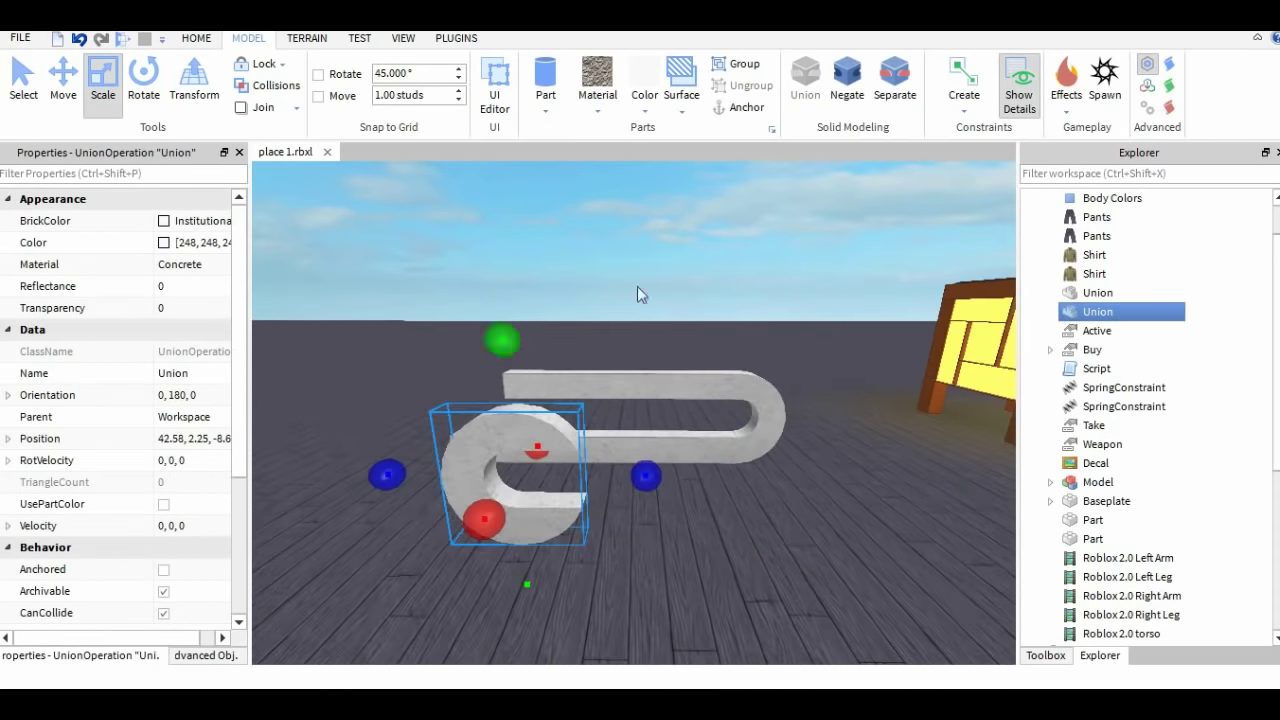
Step: Break the copied curve into its disc, cylinder and block, and join the cylinder and block into one negative part
{"action": "left_click", "coordinate": [846, 76]}
{"action": "left_click", "coordinate": [805, 80]}
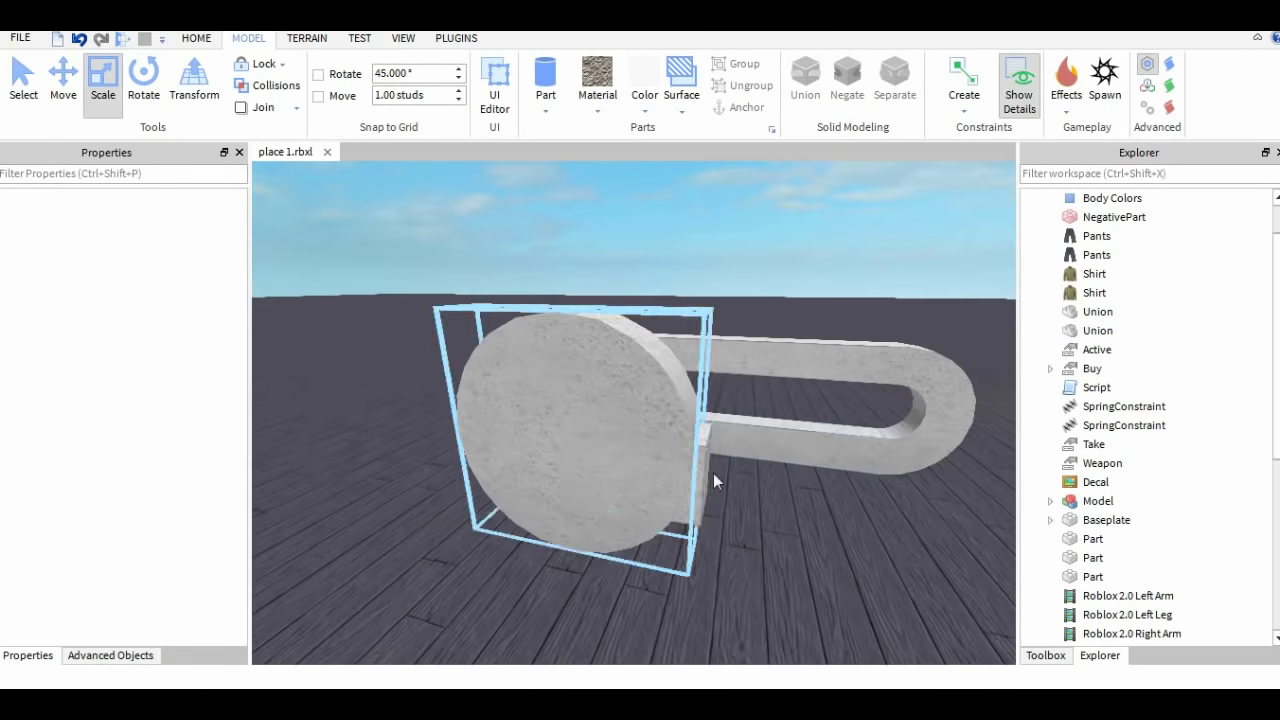
{"action": "left_click", "coordinate": [713, 473]}
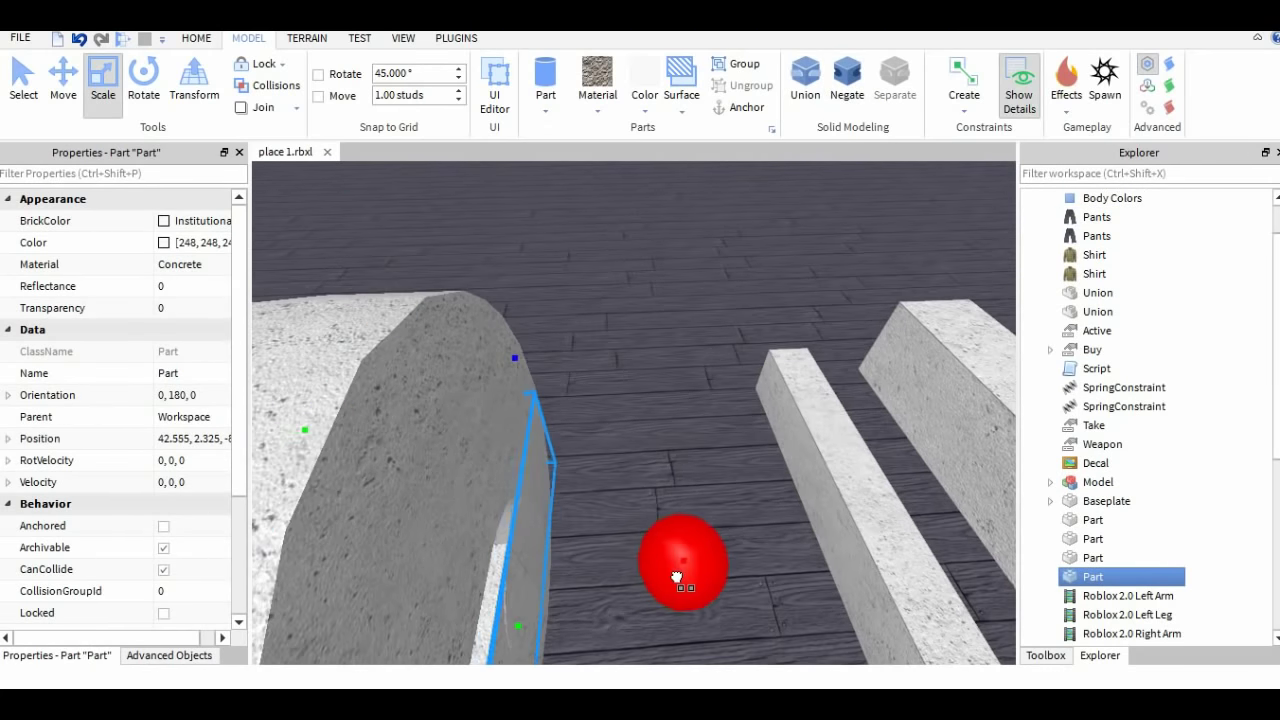
{"action": "left_click", "coordinate": [805, 85]}
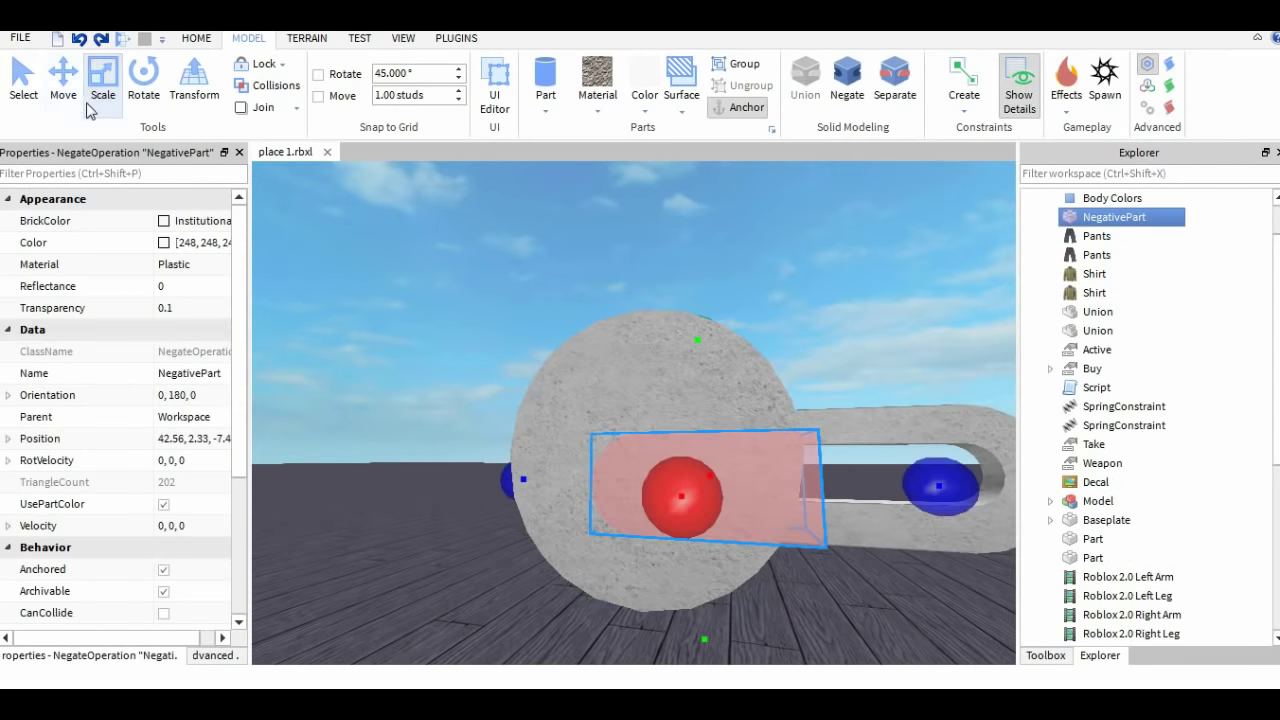
Step: Raise the combined negative part slightly within the disc
{"action": "left_click", "coordinate": [65, 90]}
{"action": "left_click_drag", "start_coordinate": [715, 309], "coordinate": [719, 304]}
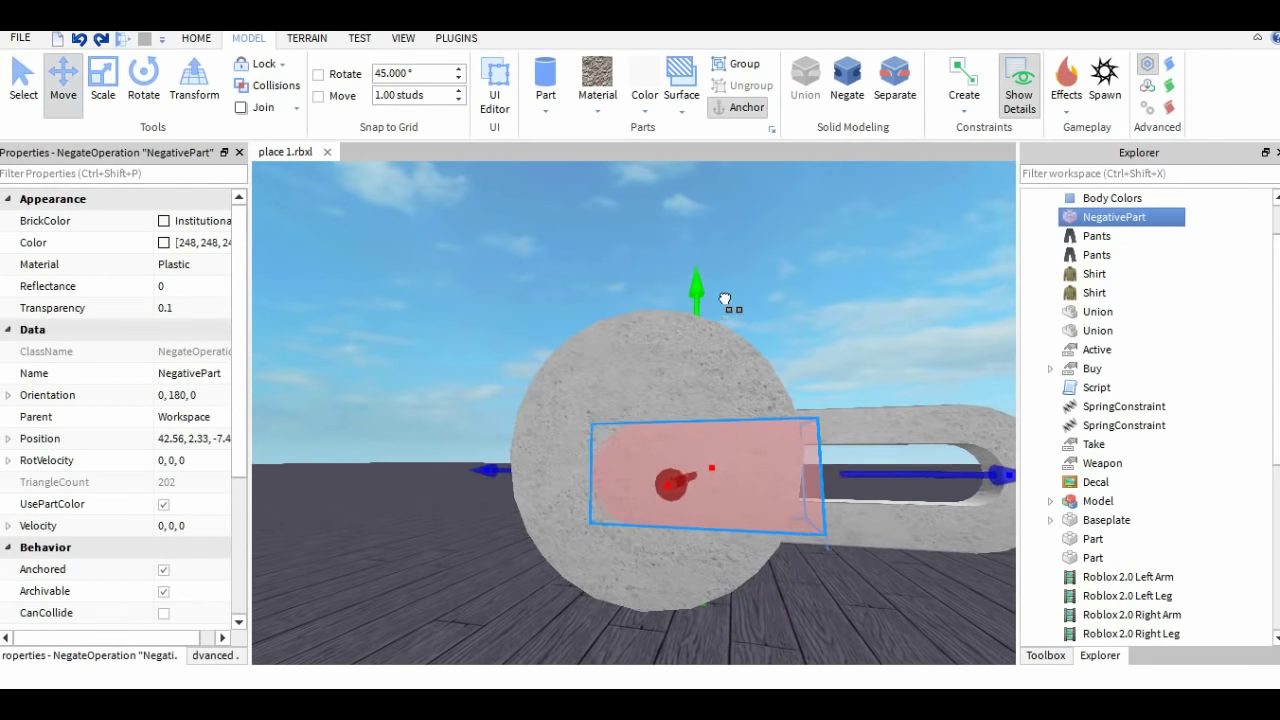
{"action": "left_click", "coordinate": [753, 288]}
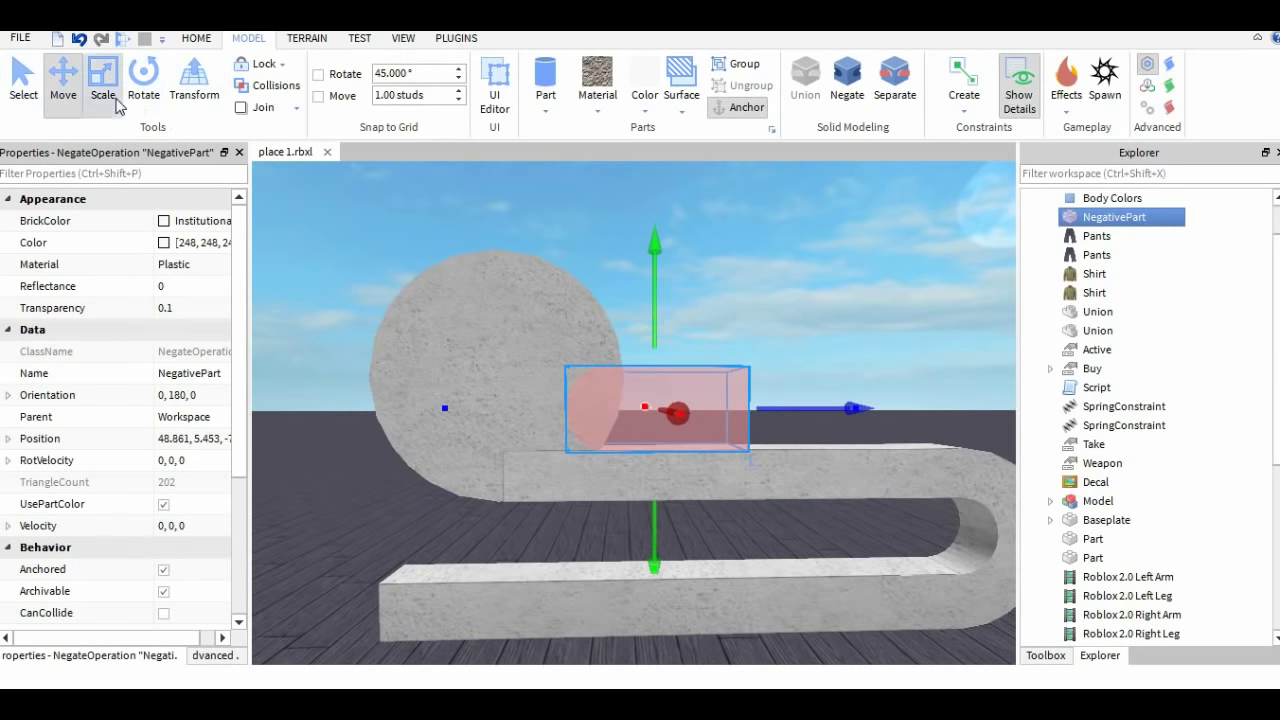
Step: Increase the negative part's height and move it up so it sits level with the upper beam's top face
{"action": "left_click", "coordinate": [117, 102]}
{"action": "mouse_move", "coordinate": [670, 286]}
{"action": "left_mouse_down"}
{"action": "mouse_move", "coordinate": [677, 263]}
{"action": "mouse_move", "coordinate": [684, 282]}
{"action": "left_mouse_up"}
{"action": "left_click", "coordinate": [70, 92]}
{"action": "scroll", "coordinate": [711, 307], "scroll_direction": "up", "scroll_amount": 3}
{"action": "right_click_drag", "start_coordinate": [711, 307], "coordinate": [711, 307]}
{"action": "left_click_drag", "start_coordinate": [520, 194], "coordinate": [543, 198]}
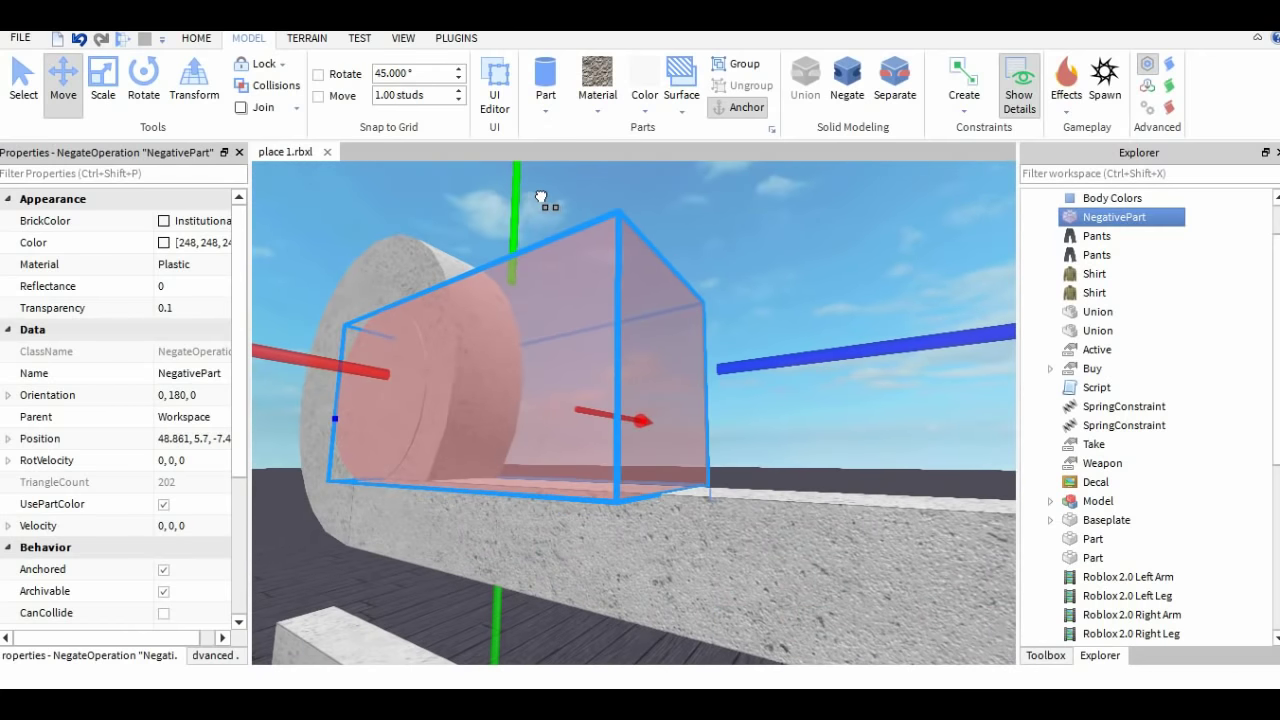
Step: Lower the disc so its lower edge lines up with the upper beam
{"action": "right_click_drag", "start_coordinate": [755, 311], "coordinate": [755, 311]}
{"action": "scroll", "coordinate": [755, 311], "scroll_direction": "down", "scroll_amount": 3}
{"action": "left_click_drag", "start_coordinate": [797, 374], "coordinate": [747, 386]}
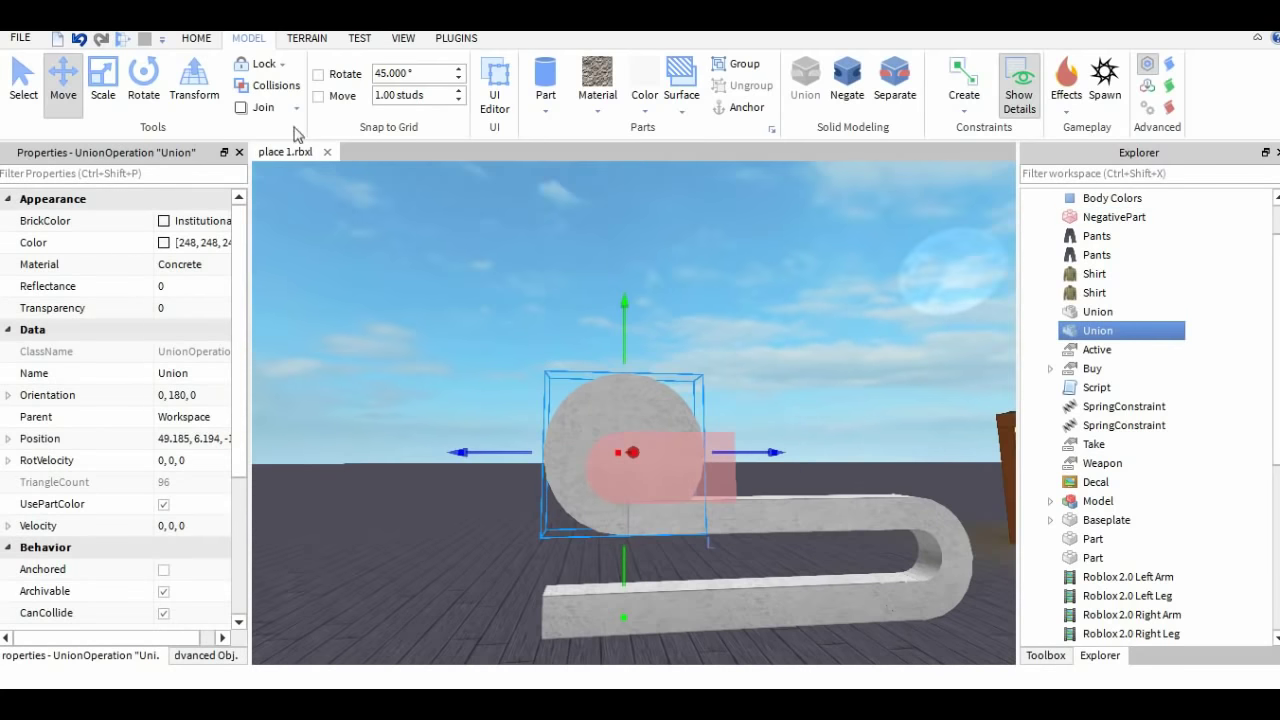
{"action": "right_click_drag", "start_coordinate": [652, 343], "coordinate": [652, 343]}
{"action": "scroll", "coordinate": [652, 343], "scroll_direction": "up", "scroll_amount": 3}
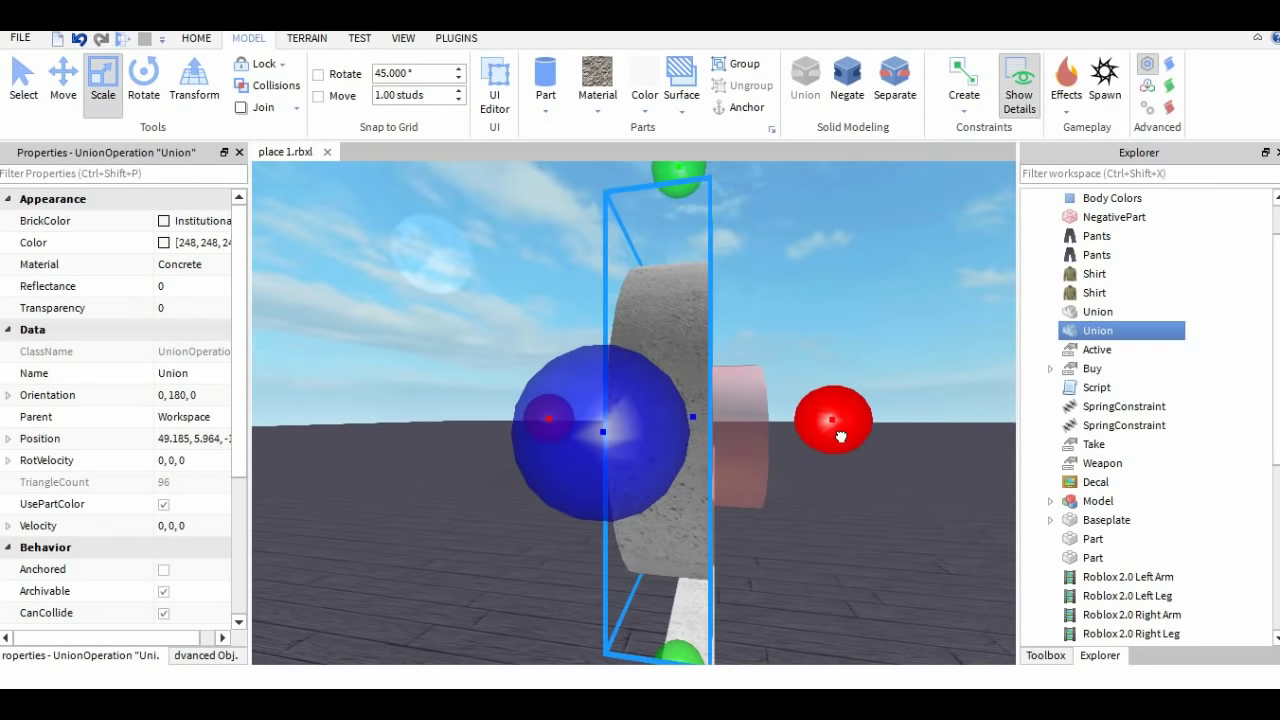
Step: Separate the disc union back into a plain cylinder part
{"action": "left_click_drag", "start_coordinate": [840, 434], "coordinate": [833, 434]}
{"action": "right_click_drag", "start_coordinate": [806, 434], "coordinate": [806, 434]}
{"action": "left_click", "coordinate": [847, 84]}
{"action": "right_click_drag", "start_coordinate": [844, 281], "coordinate": [844, 281]}
{"action": "left_click", "coordinate": [895, 97]}
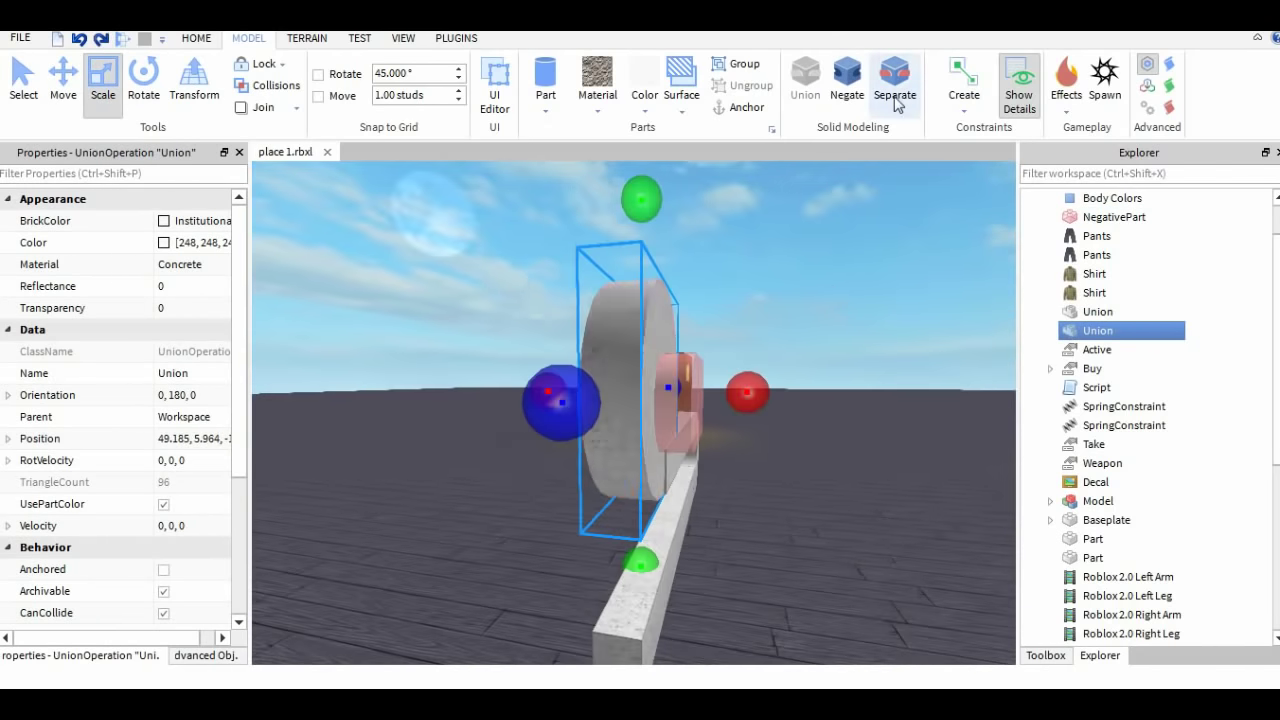
{"action": "left_click", "coordinate": [895, 97]}
Step: Resize the disc's thickness so its faces line up with the sides of the beam
{"action": "left_click_drag", "start_coordinate": [748, 405], "coordinate": [748, 405]}
{"action": "right_click_drag", "start_coordinate": [748, 405], "coordinate": [748, 405]}
{"action": "right_click_drag", "start_coordinate": [663, 411], "coordinate": [663, 411]}
{"action": "left_click_drag", "start_coordinate": [515, 337], "coordinate": [549, 351]}
{"action": "right_click_drag", "start_coordinate": [549, 351], "coordinate": [549, 351]}
{"action": "left_click", "coordinate": [735, 436]}
{"action": "right_click_drag", "start_coordinate": [812, 384], "coordinate": [812, 384]}
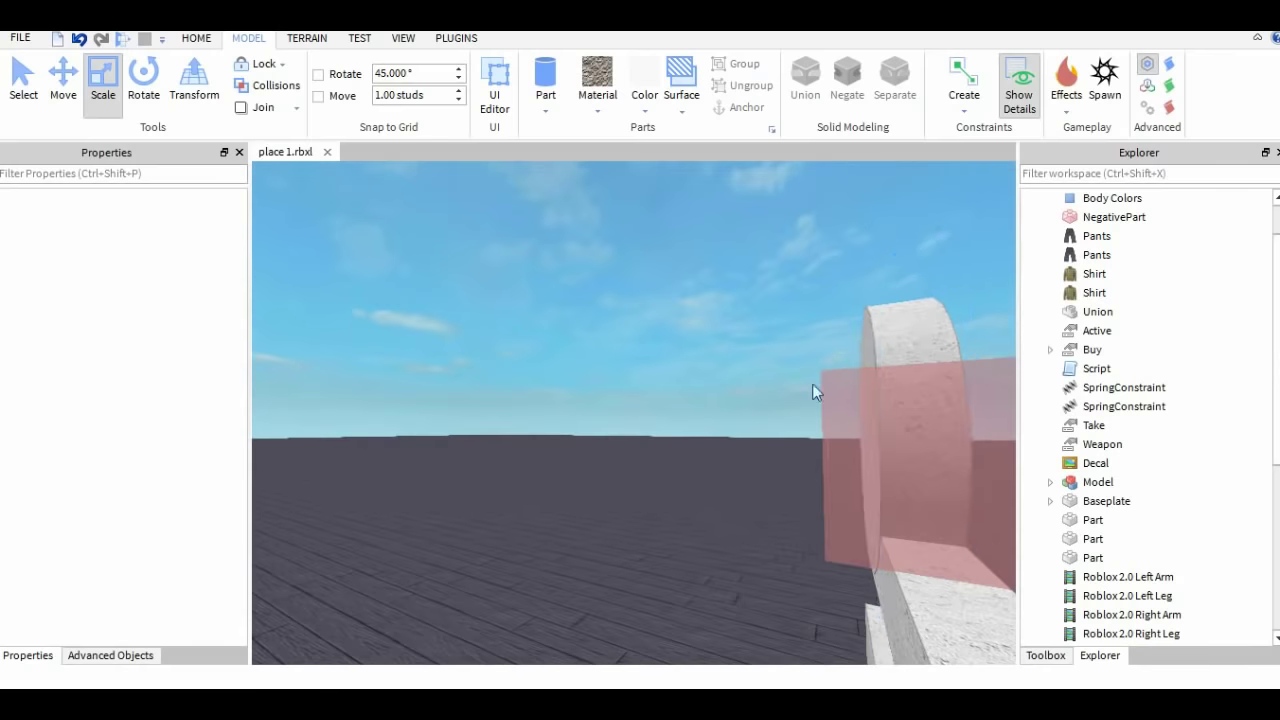
{"action": "left_click", "coordinate": [886, 350]}
{"action": "left_click_drag", "start_coordinate": [783, 445], "coordinate": [777, 448]}
{"action": "left_click", "coordinate": [715, 492]}
{"action": "right_click_drag", "start_coordinate": [715, 492], "coordinate": [715, 492]}
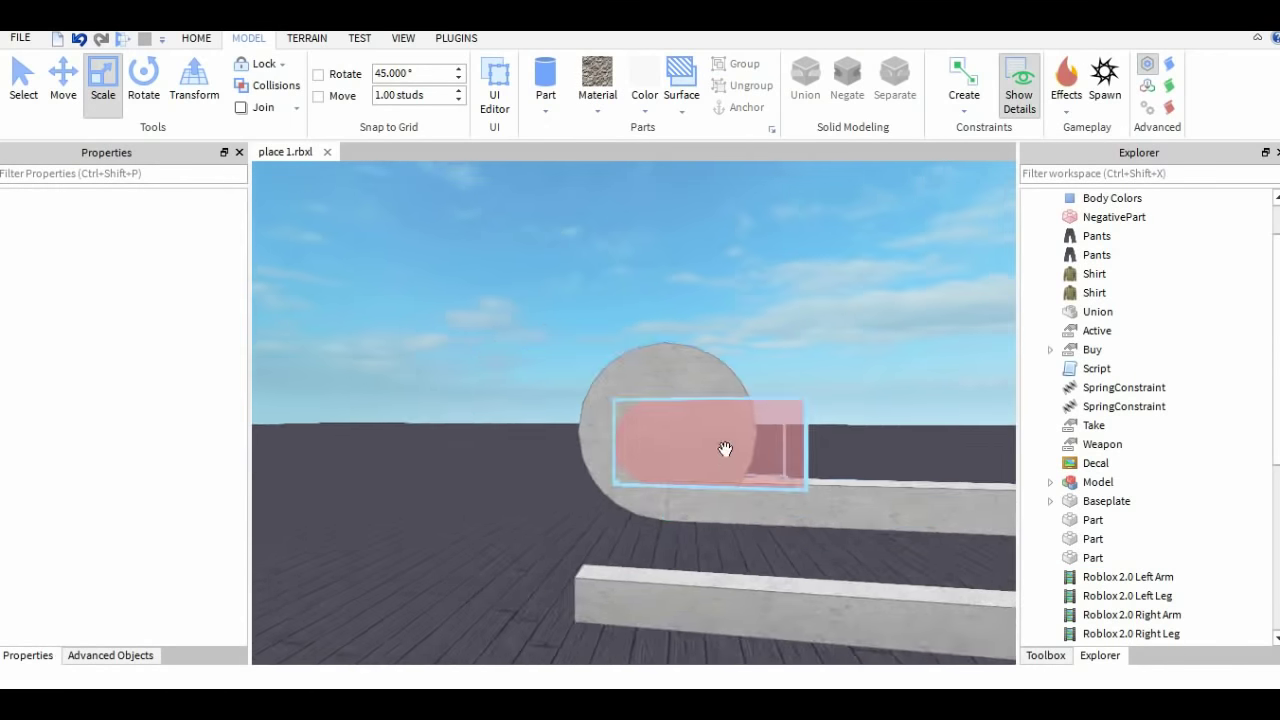
Step: Increase the negative part's height slightly and raise it within the disc
{"action": "right_click_drag", "start_coordinate": [725, 449], "coordinate": [725, 449]}
{"action": "left_click", "coordinate": [694, 386]}
{"action": "left_click", "coordinate": [571, 334]}
{"action": "left_click", "coordinate": [734, 429]}
{"action": "left_click_drag", "start_coordinate": [668, 291], "coordinate": [684, 291]}
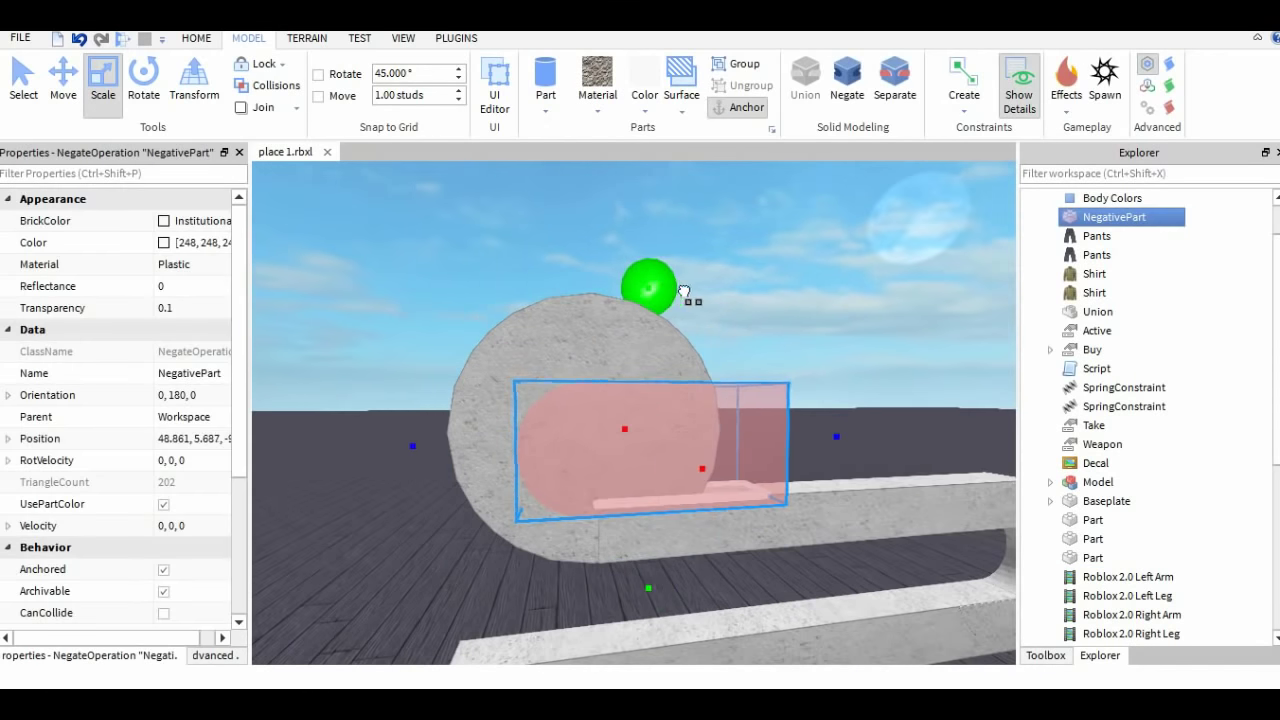
{"action": "key", "text": "ctrl+2"}
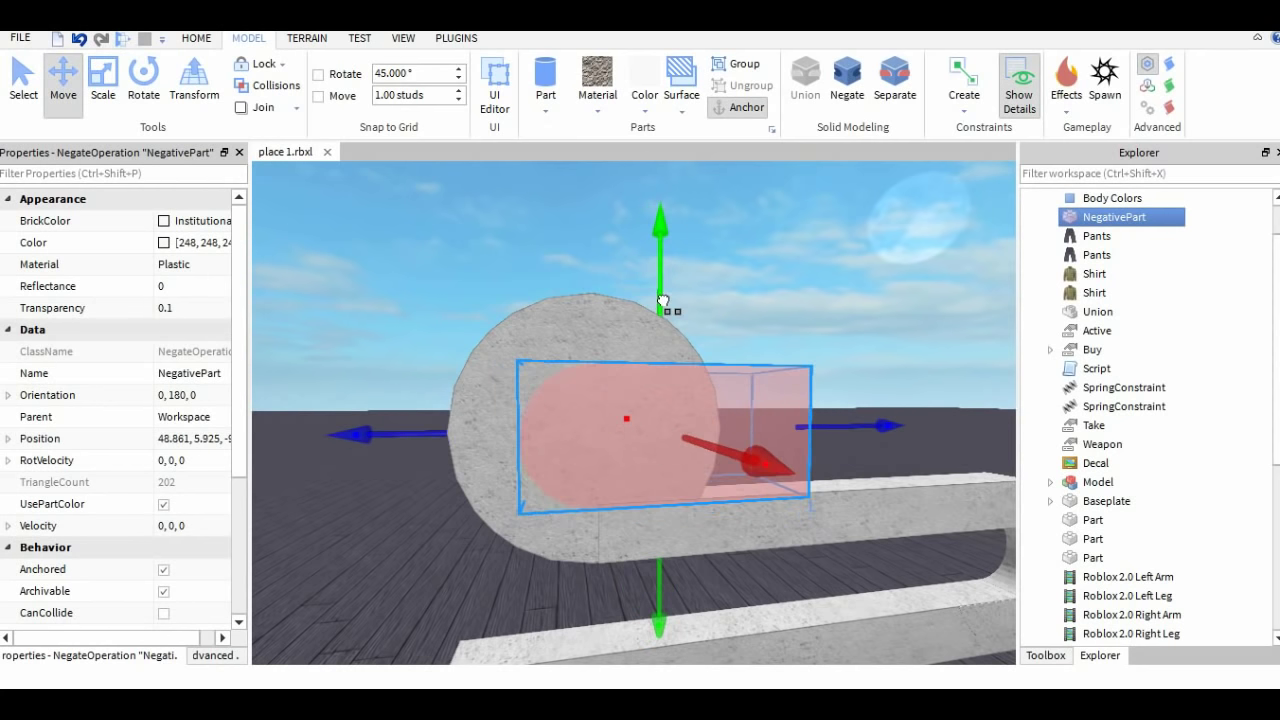
Step: Try cutting the curve by unioning the disc with the raised negative part
{"action": "left_click", "coordinate": [526, 368], "text": "ctrl"}
{"action": "left_click", "coordinate": [807, 88]}
{"action": "left_click", "coordinate": [797, 357]}
{"action": "right_click_drag", "start_coordinate": [797, 357], "coordinate": [797, 357]}
{"action": "left_click", "coordinate": [612, 350]}
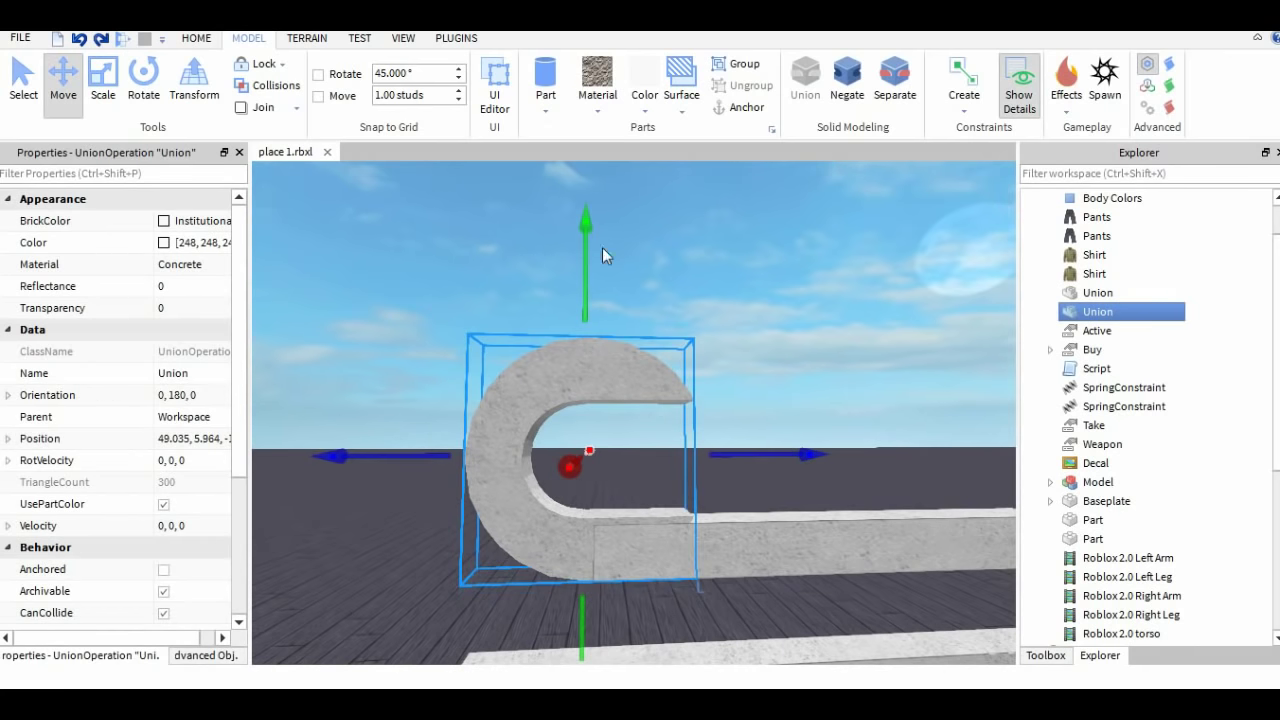
{"action": "left_click", "coordinate": [894, 80]}
Step: Lower the negative part slightly and union it with the disc to cut the second curved end
{"action": "left_click", "coordinate": [731, 430]}
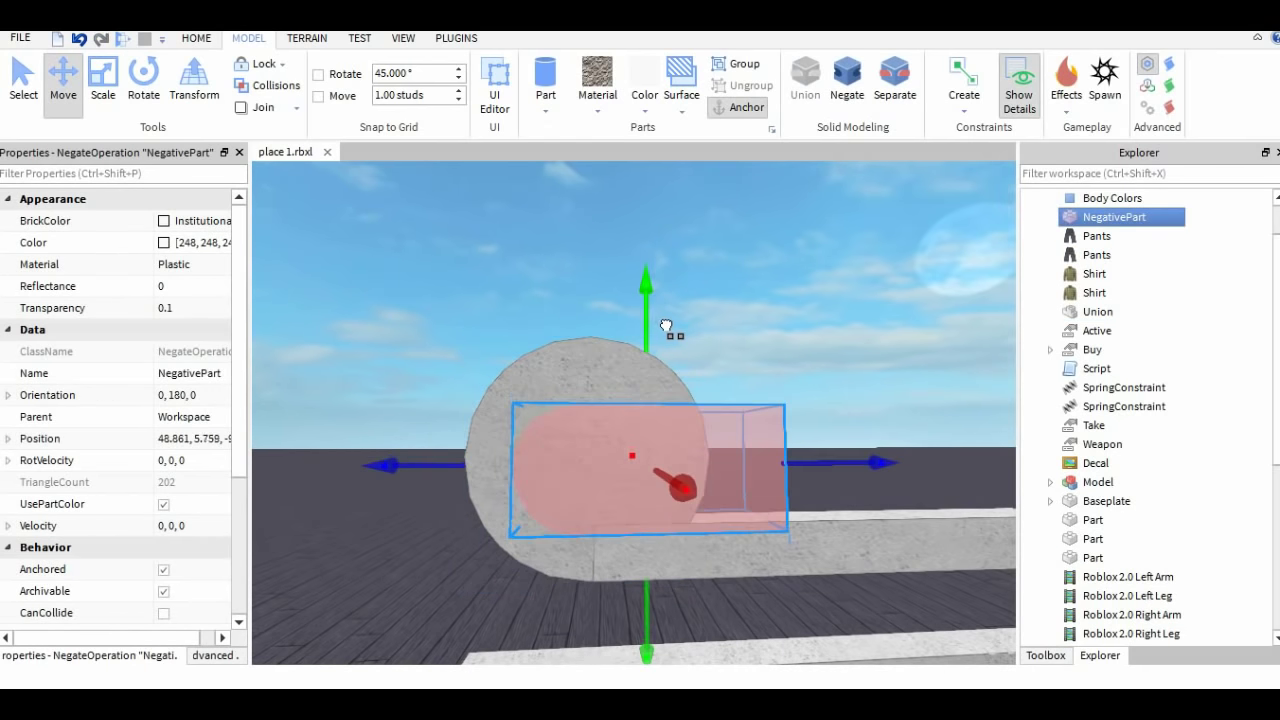
{"action": "left_click", "coordinate": [613, 362], "text": "ctrl"}
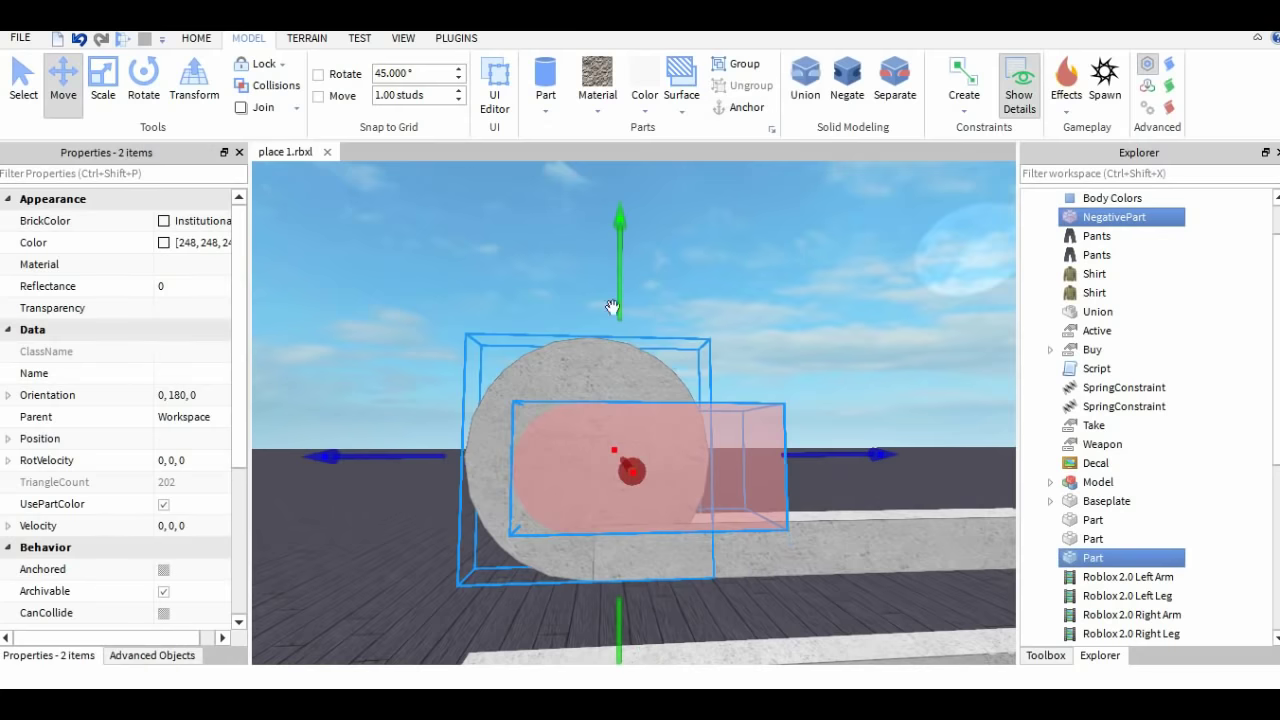
{"action": "left_click", "coordinate": [806, 84]}
{"action": "left_click", "coordinate": [802, 254]}
{"action": "scroll", "coordinate": [802, 254], "scroll_direction": "down", "scroll_amount": 3}
{"action": "right_click_drag", "start_coordinate": [802, 254], "coordinate": [802, 254]}
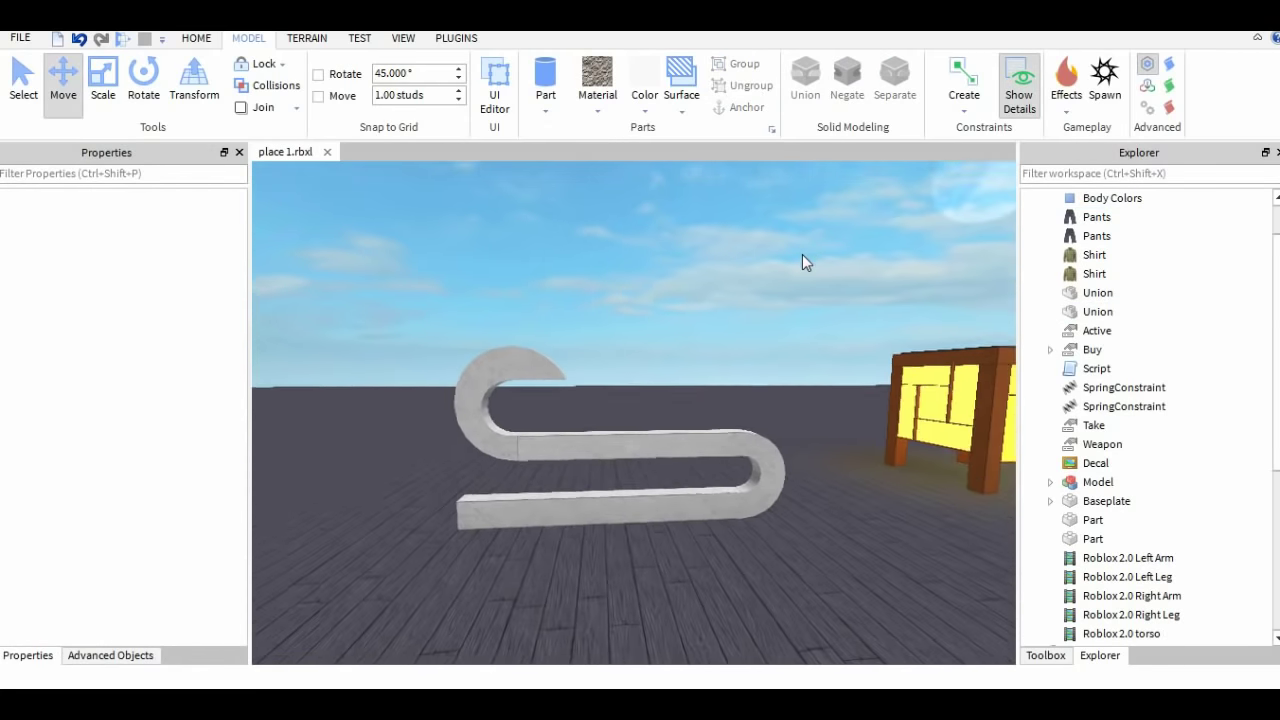
Step: Adjust the height and vertical position of the negative part inside the cyan disc to follow the concrete curve's inner edge
{"action": "key", "text": "ctrl+3"}
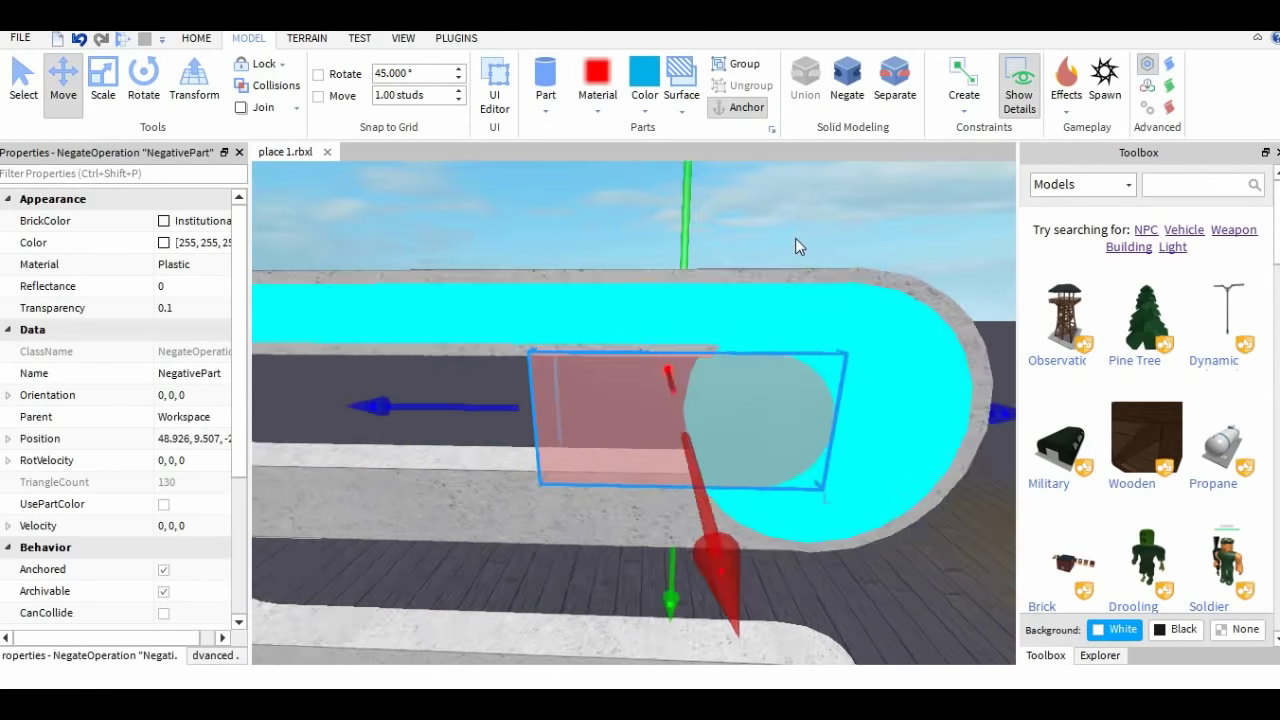
{"action": "key", "text": "d"}
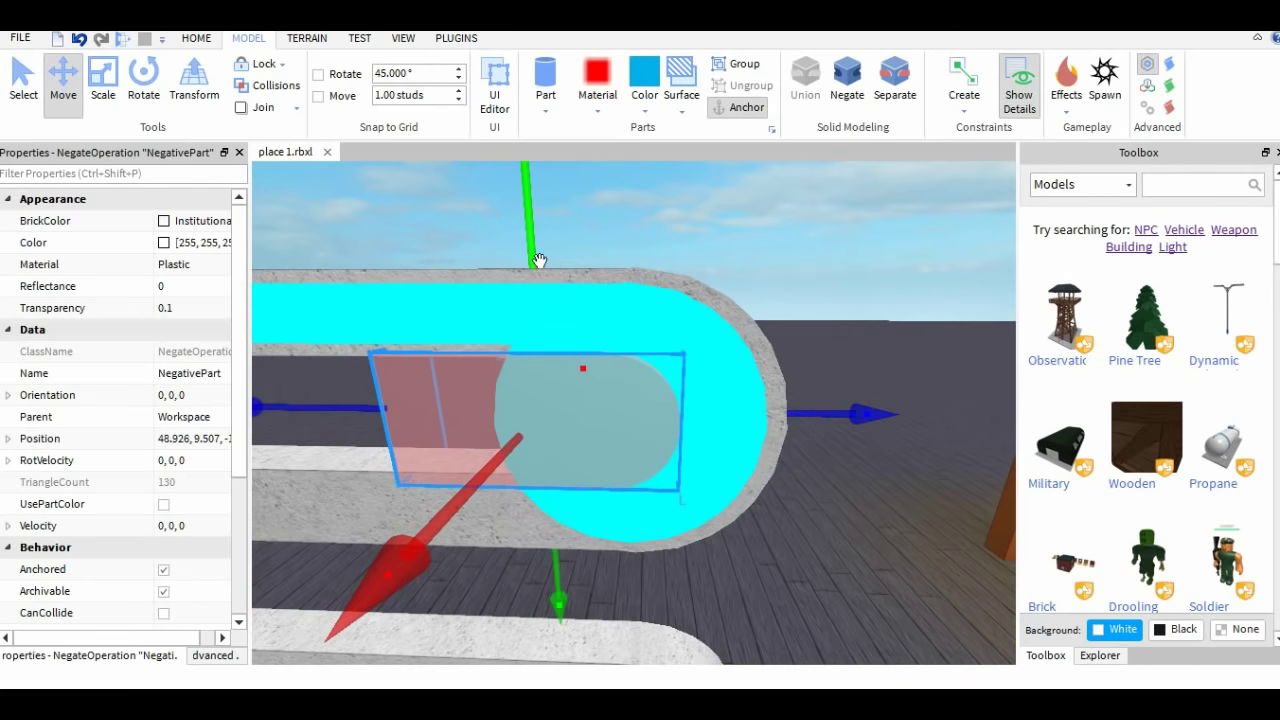
{"action": "left_click_drag", "start_coordinate": [540, 260], "coordinate": [540, 253]}
{"action": "right_click_drag", "start_coordinate": [578, 508], "coordinate": [694, 537]}
{"action": "scroll", "coordinate": [694, 537], "scroll_direction": "up", "scroll_amount": 1}
{"action": "key", "text": "ctrl+3"}
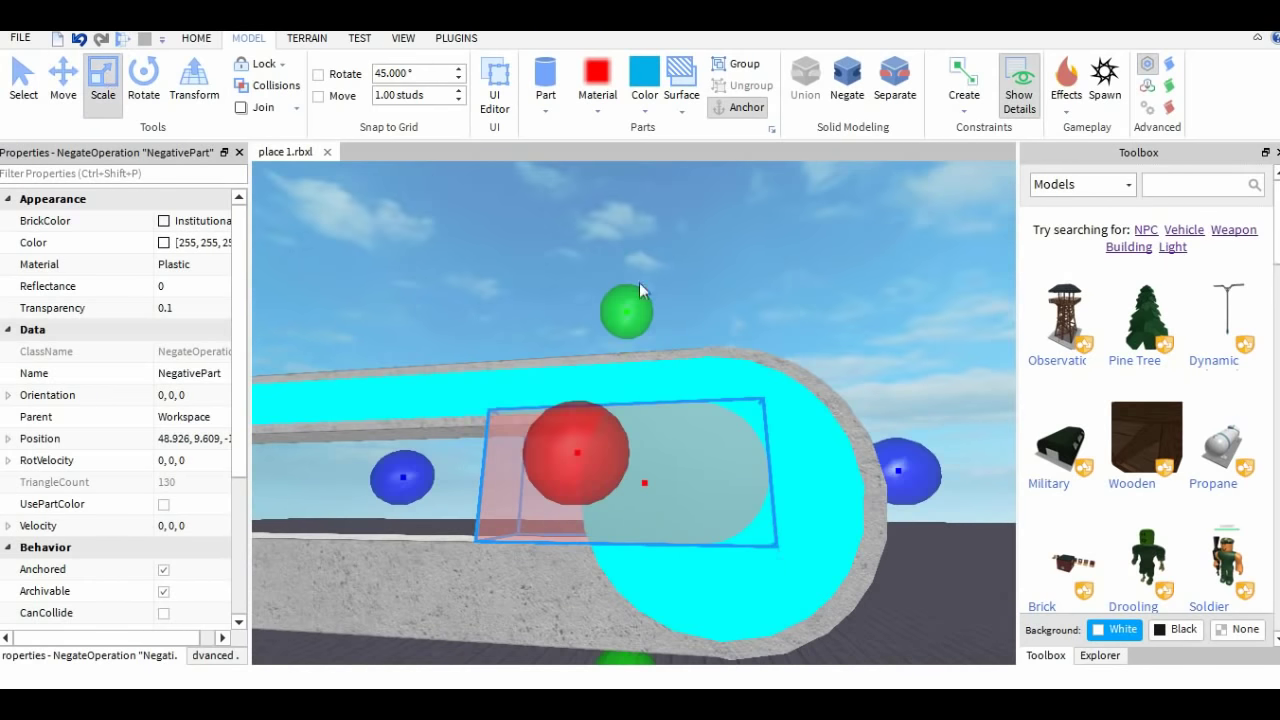
{"action": "mouse_move", "coordinate": [637, 300]}
{"action": "left_mouse_down"}
{"action": "mouse_move", "coordinate": [637, 315]}
{"action": "mouse_move", "coordinate": [678, 302]}
{"action": "mouse_move", "coordinate": [661, 303]}
{"action": "left_mouse_up"}
{"action": "left_click", "coordinate": [63, 80]}
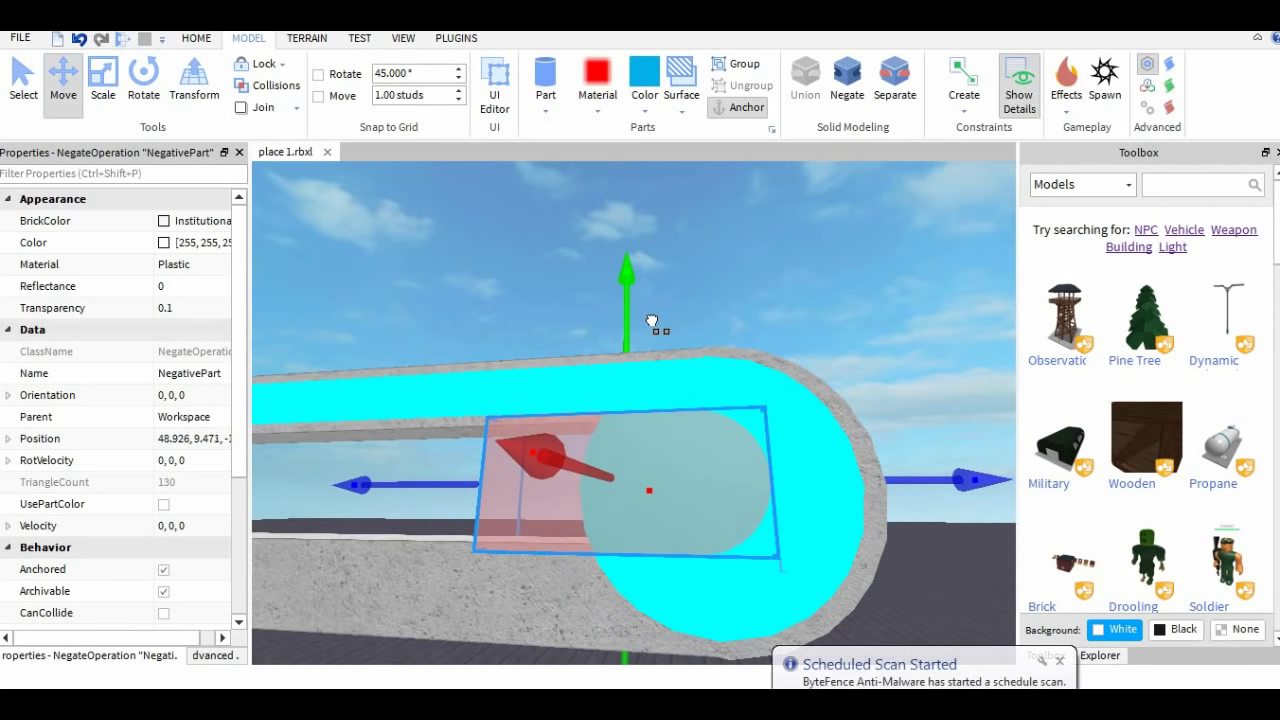
Step: Union the cyan disc with the negative part to form the glowing curve, and nudge the curve into line with the straight strip
{"action": "left_click", "coordinate": [712, 386], "text": "ctrl"}
{"action": "left_click", "coordinate": [804, 74]}
{"action": "left_click", "coordinate": [1061, 664]}
{"action": "right_click_drag", "start_coordinate": [847, 241], "coordinate": [847, 241]}
{"action": "scroll", "coordinate": [661, 397], "scroll_direction": "up", "scroll_amount": 2}
{"action": "left_click", "coordinate": [540, 360]}
{"action": "right_click_drag", "start_coordinate": [540, 360], "coordinate": [540, 360]}
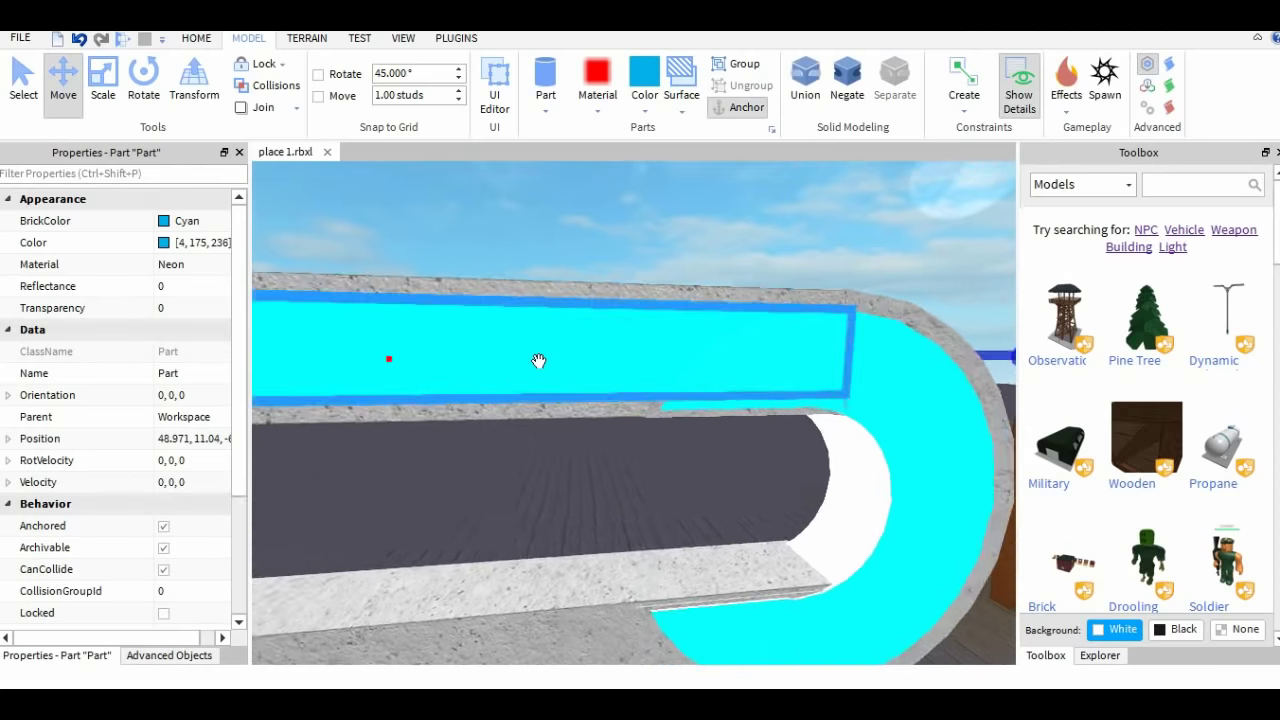
{"action": "scroll", "coordinate": [540, 360], "scroll_direction": "down", "scroll_amount": 2}
{"action": "left_click", "coordinate": [826, 414]}
{"action": "left_click_drag", "start_coordinate": [799, 203], "coordinate": [800, 207]}
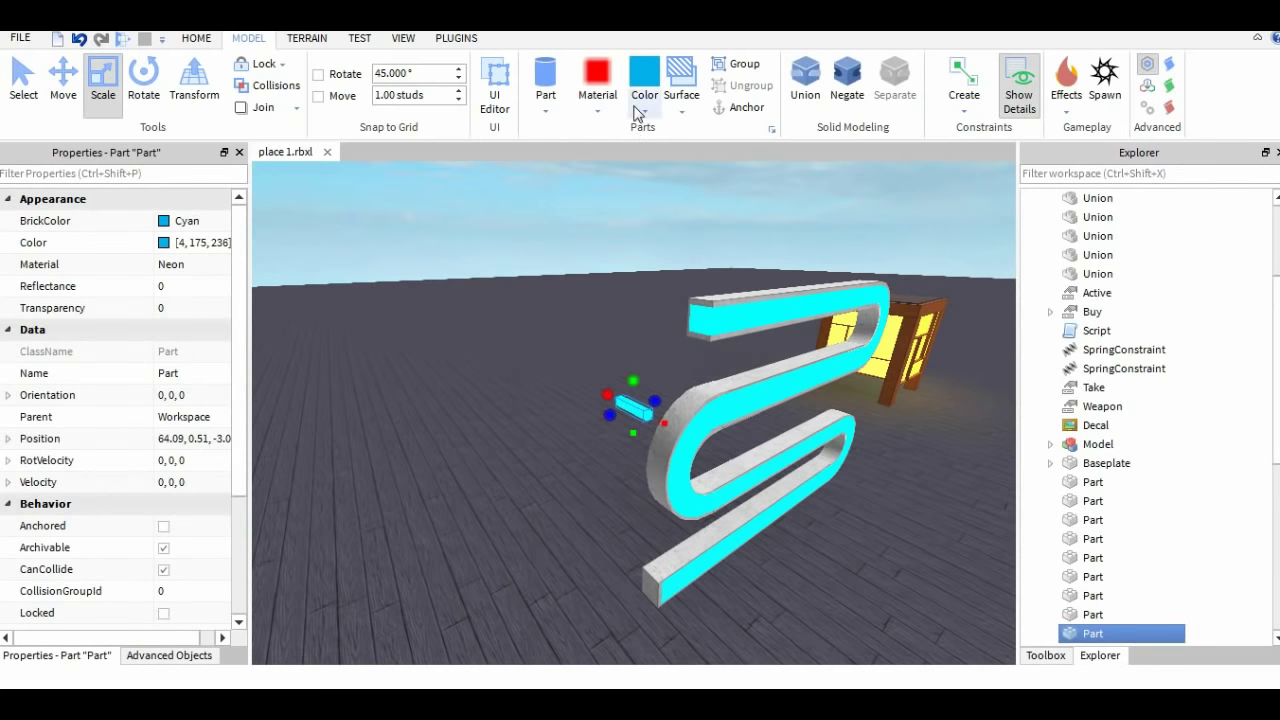
Step: Set the new cylinder's material to Concrete and its color to Institutional white
{"action": "left_click", "coordinate": [597, 113]}
{"action": "left_click", "coordinate": [608, 214]}
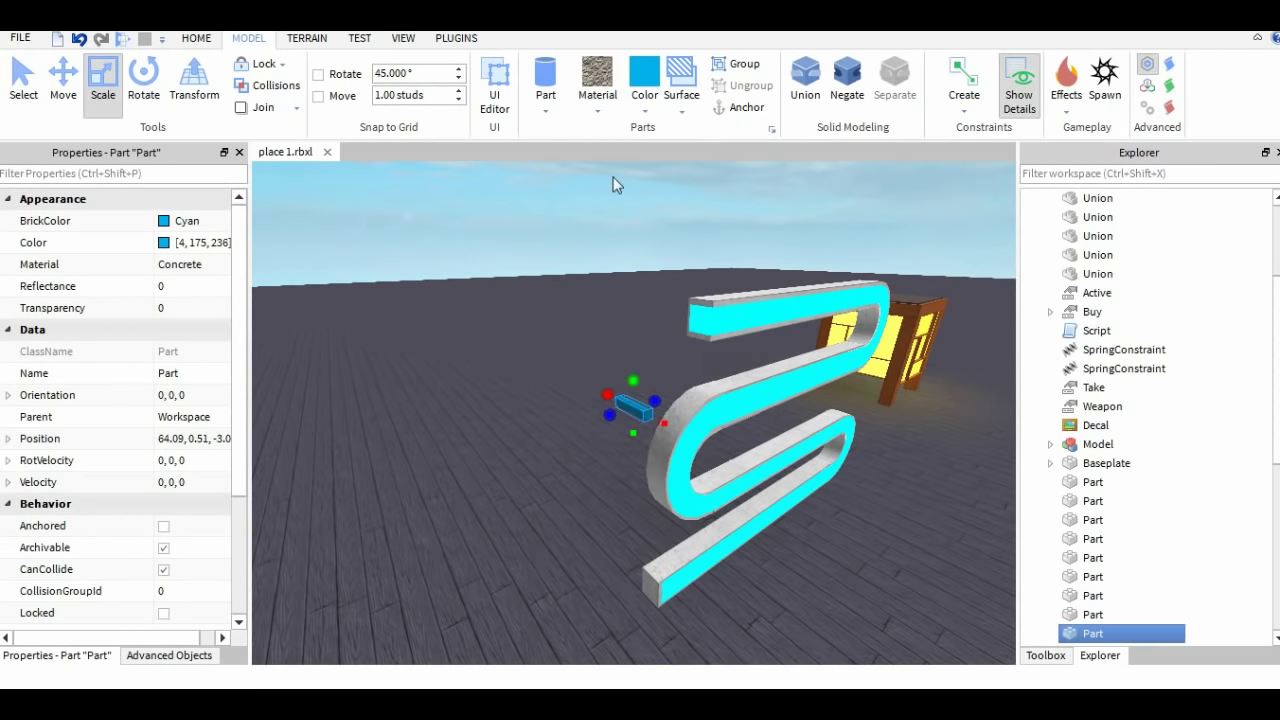
{"action": "left_click", "coordinate": [644, 113]}
{"action": "left_click", "coordinate": [867, 440]}
{"action": "left_click_drag", "start_coordinate": [640, 410], "coordinate": [764, 360]}
{"action": "left_click", "coordinate": [644, 113]}
{"action": "left_click", "coordinate": [946, 440]}
Step: Place the concrete cylinder at the top beam's open end and resize it to roughly match the beam's cross-section
{"action": "left_click_drag", "start_coordinate": [525, 355], "coordinate": [638, 382]}
{"action": "scroll", "coordinate": [638, 384], "scroll_direction": "up", "scroll_amount": 3}
{"action": "right_click_drag", "start_coordinate": [640, 386], "coordinate": [683, 333]}
{"action": "left_click_drag", "start_coordinate": [714, 468], "coordinate": [690, 460]}
{"action": "right_click_drag", "start_coordinate": [686, 457], "coordinate": [604, 280]}
{"action": "left_click_drag", "start_coordinate": [600, 257], "coordinate": [600, 251]}
{"action": "key", "text": "ctrl+2"}
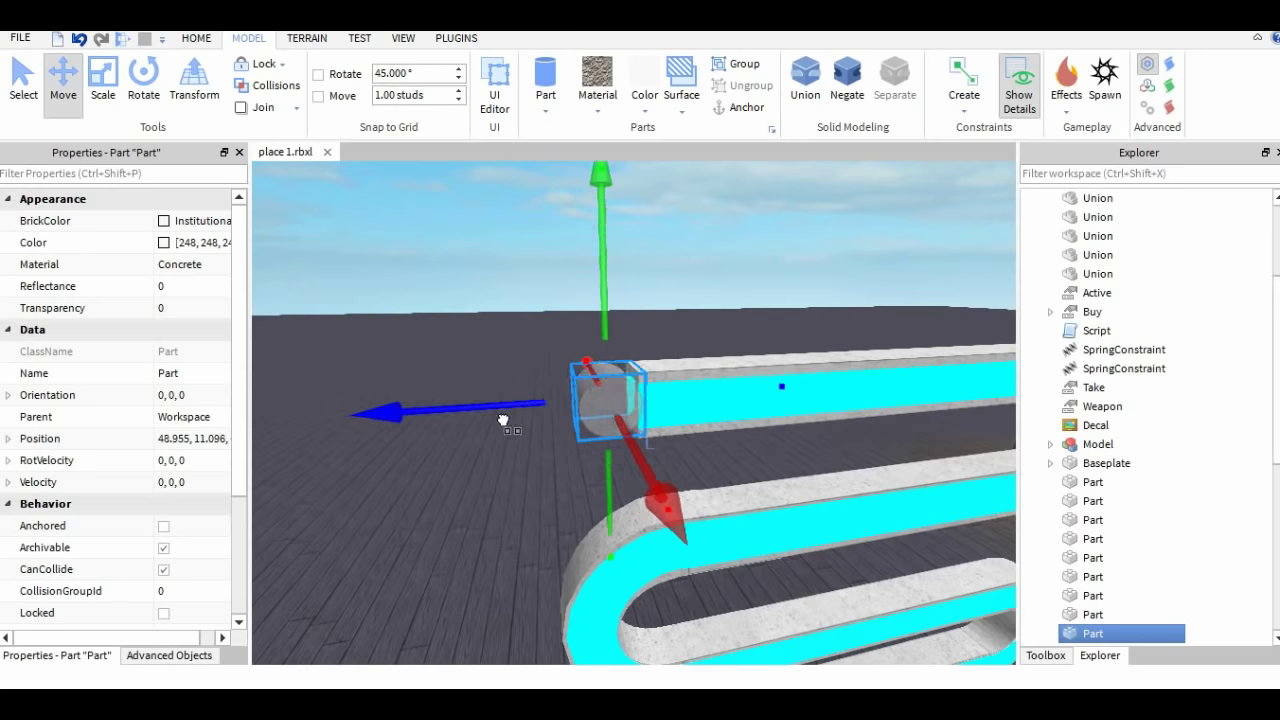
{"action": "left_click_drag", "start_coordinate": [503, 420], "coordinate": [532, 418]}
Step: Fine-tune the cylinder's height and position so it forms a flush rounded cap on the top beam
{"action": "right_click_drag", "start_coordinate": [717, 386], "coordinate": [610, 300]}
{"action": "left_click", "coordinate": [103, 82]}
{"action": "left_click_drag", "start_coordinate": [642, 577], "coordinate": [642, 587]}
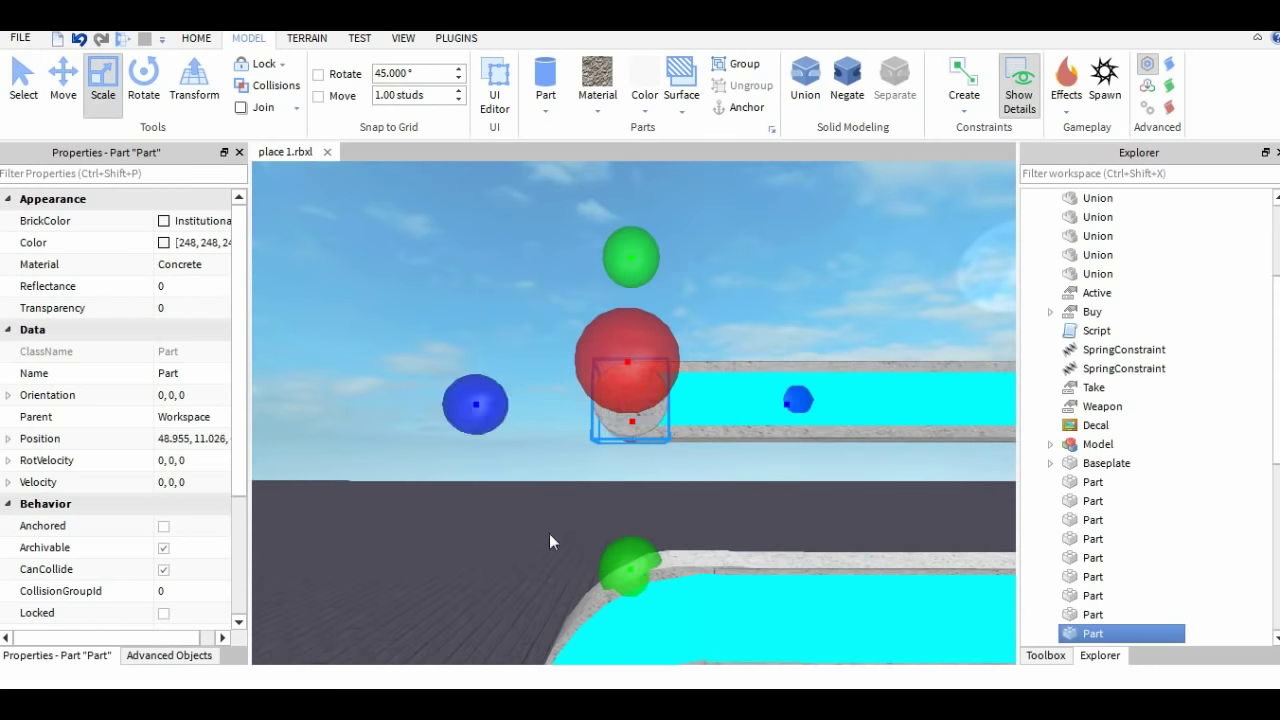
{"action": "key", "text": "ctrl+2"}
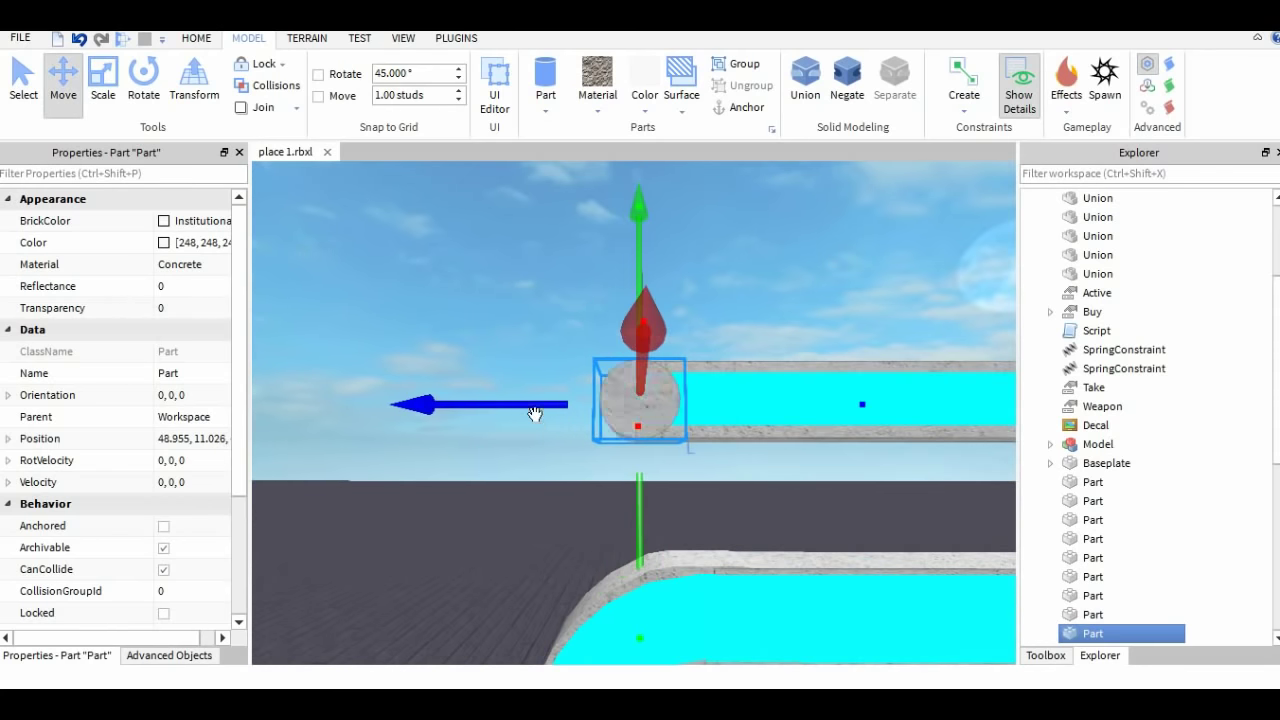
{"action": "right_click_drag", "start_coordinate": [535, 414], "coordinate": [535, 417]}
{"action": "left_click_drag", "start_coordinate": [633, 300], "coordinate": [609, 315]}
{"action": "right_click_drag", "start_coordinate": [609, 315], "coordinate": [725, 235]}
{"action": "left_click", "coordinate": [729, 220]}
{"action": "left_click", "coordinate": [646, 400]}
{"action": "key", "text": "ctrl+3"}
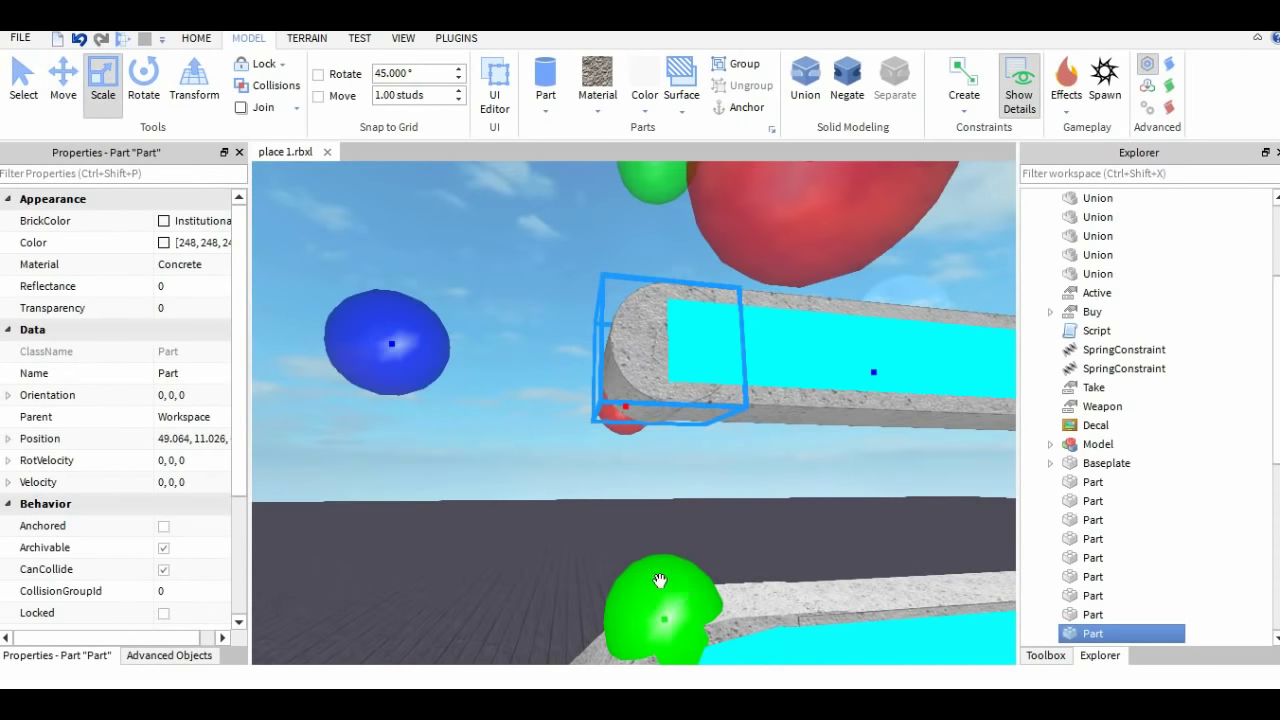
{"action": "left_click_drag", "start_coordinate": [659, 581], "coordinate": [677, 583]}
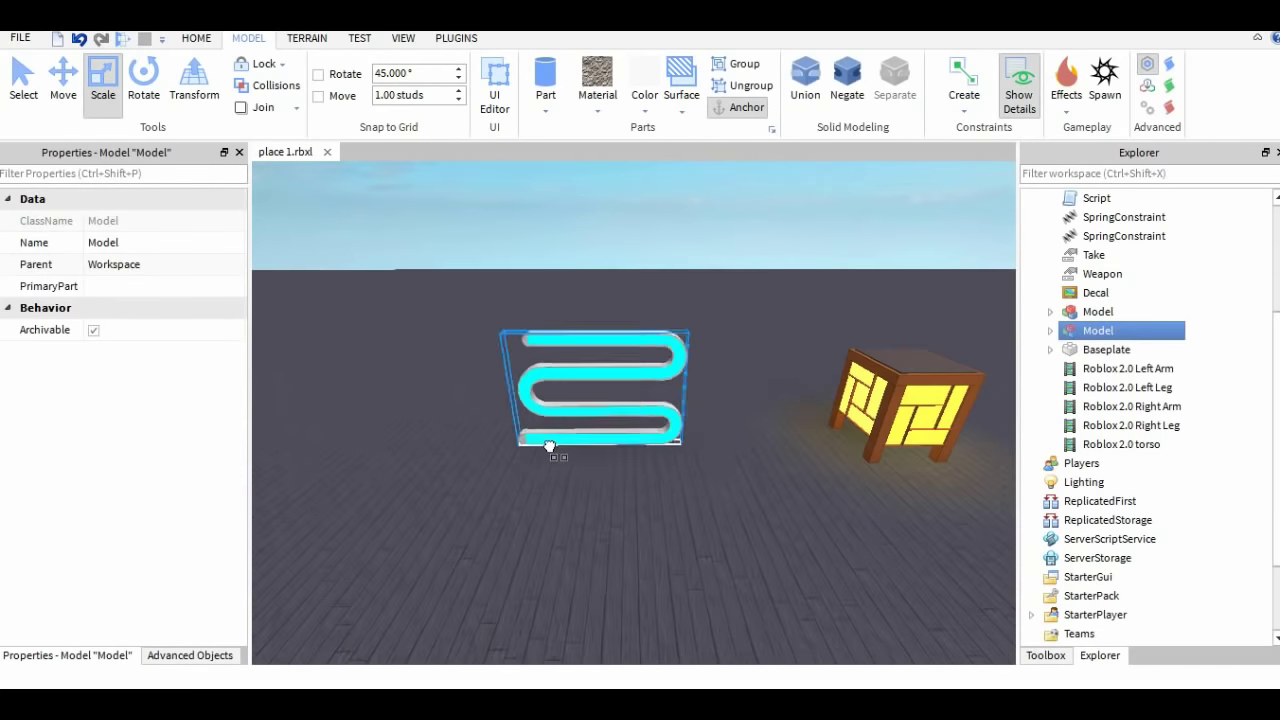
Step: Move the grouped curved structure across the floor toward the desk
{"action": "left_click_drag", "start_coordinate": [586, 452], "coordinate": [711, 466]}
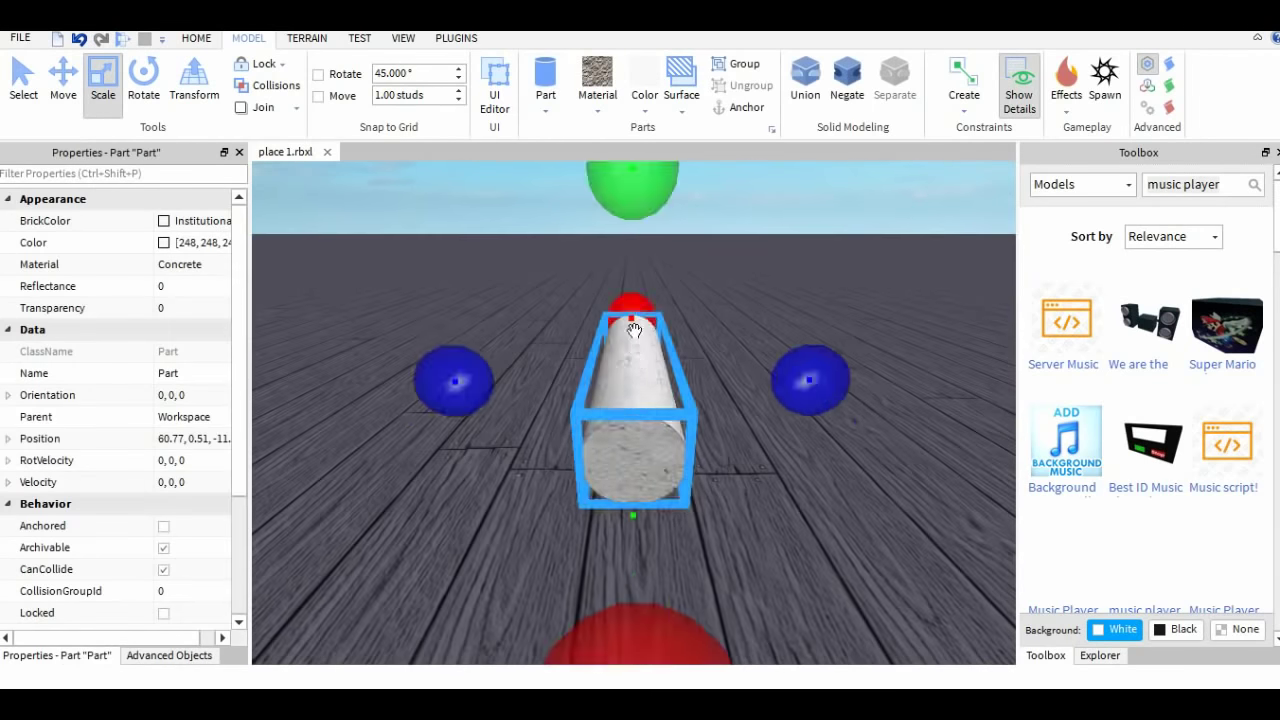
Step: Shorten the separate concrete cylinder and enlarge its diameter into a short, wide drum
{"action": "left_click_drag", "start_coordinate": [634, 330], "coordinate": [637, 408]}
{"action": "mouse_move", "coordinate": [637, 430]}
{"action": "right_mouse_down"}
{"action": "mouse_move", "coordinate": [657, 446]}
{"action": "mouse_move", "coordinate": [620, 440]}
{"action": "right_mouse_up"}
{"action": "left_click_drag", "start_coordinate": [604, 297], "coordinate": [601, 240]}
{"action": "left_click_drag", "start_coordinate": [783, 478], "coordinate": [803, 484]}
{"action": "left_click_drag", "start_coordinate": [595, 257], "coordinate": [599, 243]}
{"action": "left_click_drag", "start_coordinate": [656, 406], "coordinate": [672, 399]}
{"action": "left_click_drag", "start_coordinate": [797, 471], "coordinate": [815, 467]}
{"action": "left_click_drag", "start_coordinate": [630, 248], "coordinate": [632, 222]}
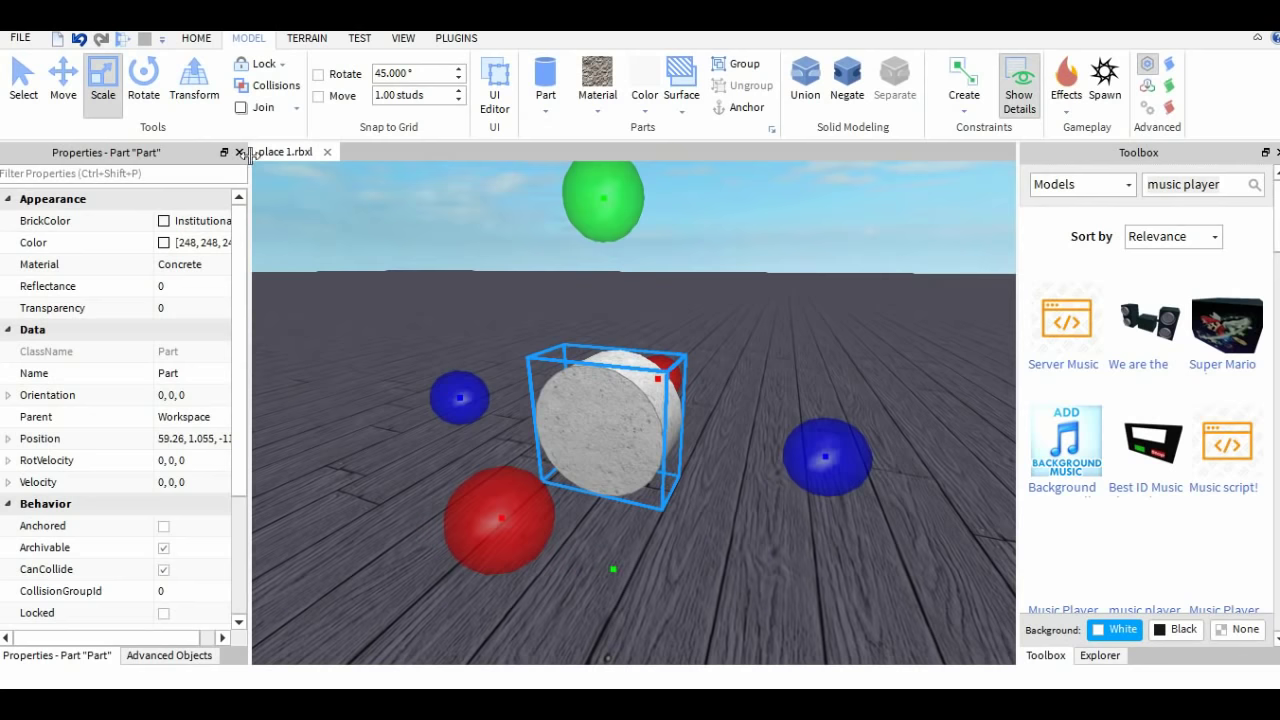
Step: Duplicate the drum, lower the copy into the original, and shrink it slightly to leave a thin rim
{"action": "key", "text": "ctrl+d"}
{"action": "right_click_drag", "start_coordinate": [351, 211], "coordinate": [338, 201]}
{"action": "left_click", "coordinate": [63, 78]}
{"action": "left_click_drag", "start_coordinate": [644, 218], "coordinate": [686, 374]}
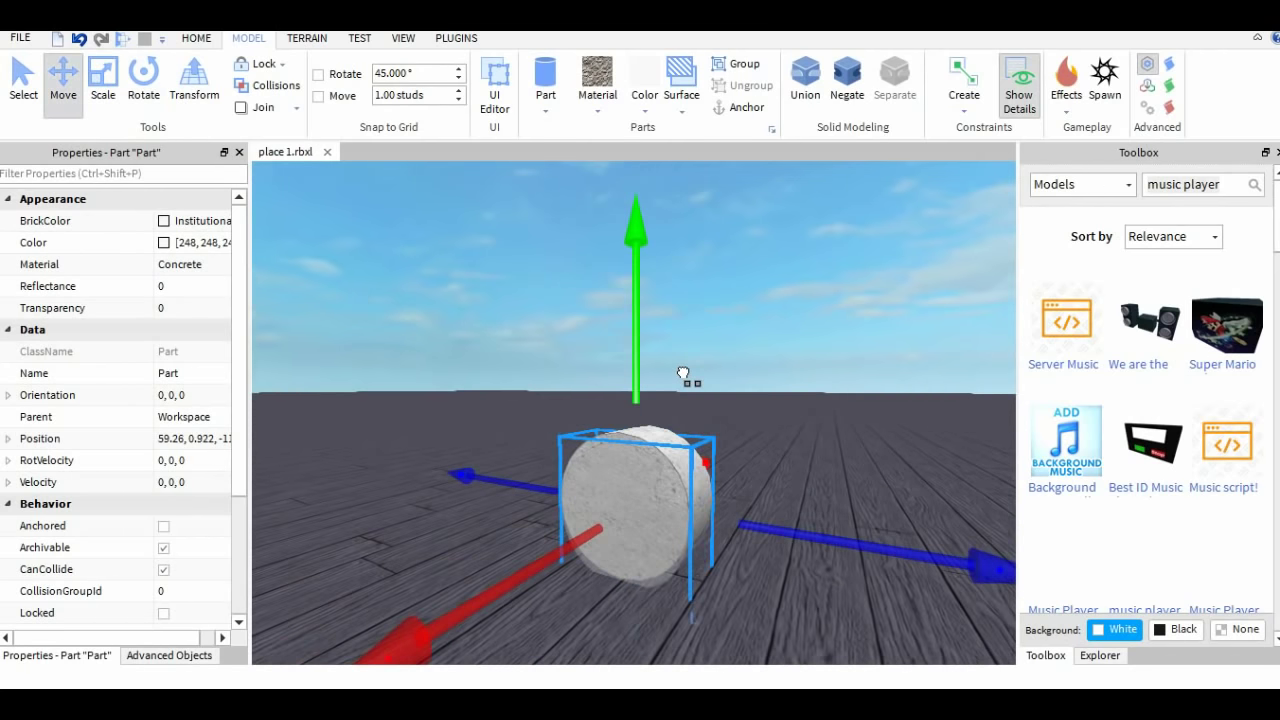
{"action": "left_click", "coordinate": [103, 80]}
{"action": "left_click_drag", "start_coordinate": [650, 296], "coordinate": [652, 313]}
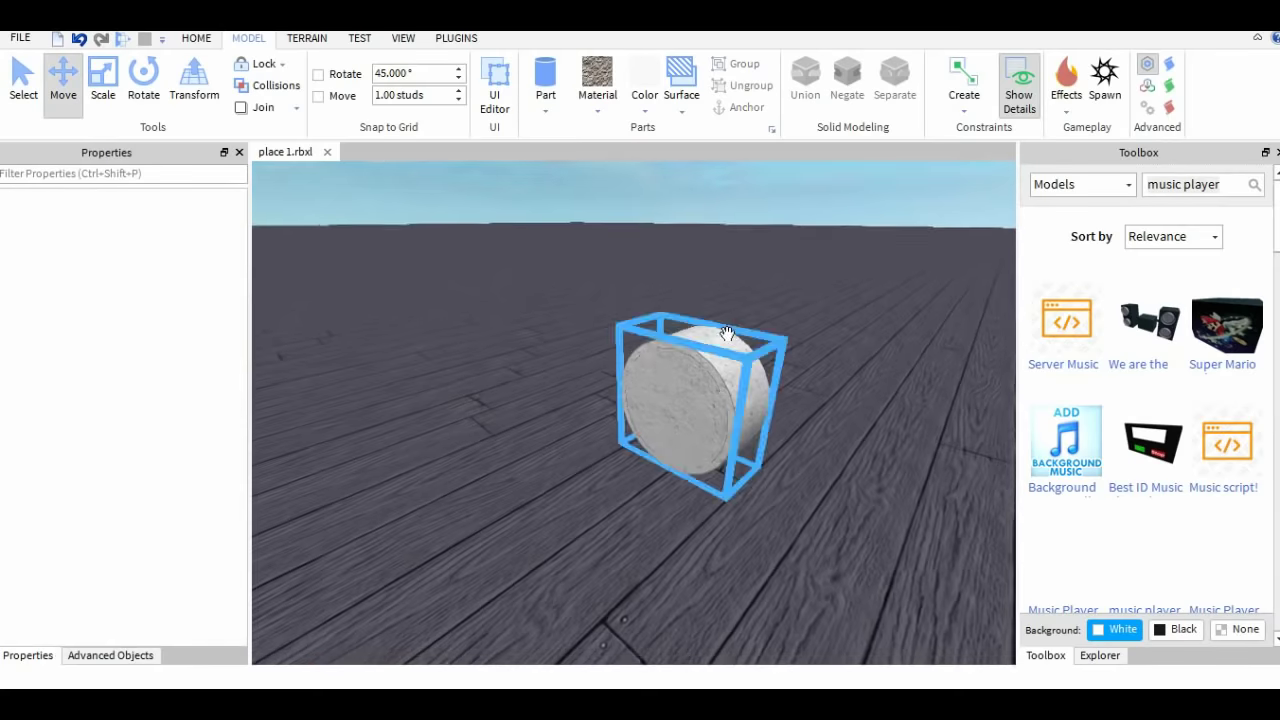
Step: Negate the inner drum and union it with the outer one to form a hollow concrete ring
{"action": "left_click", "coordinate": [651, 357]}
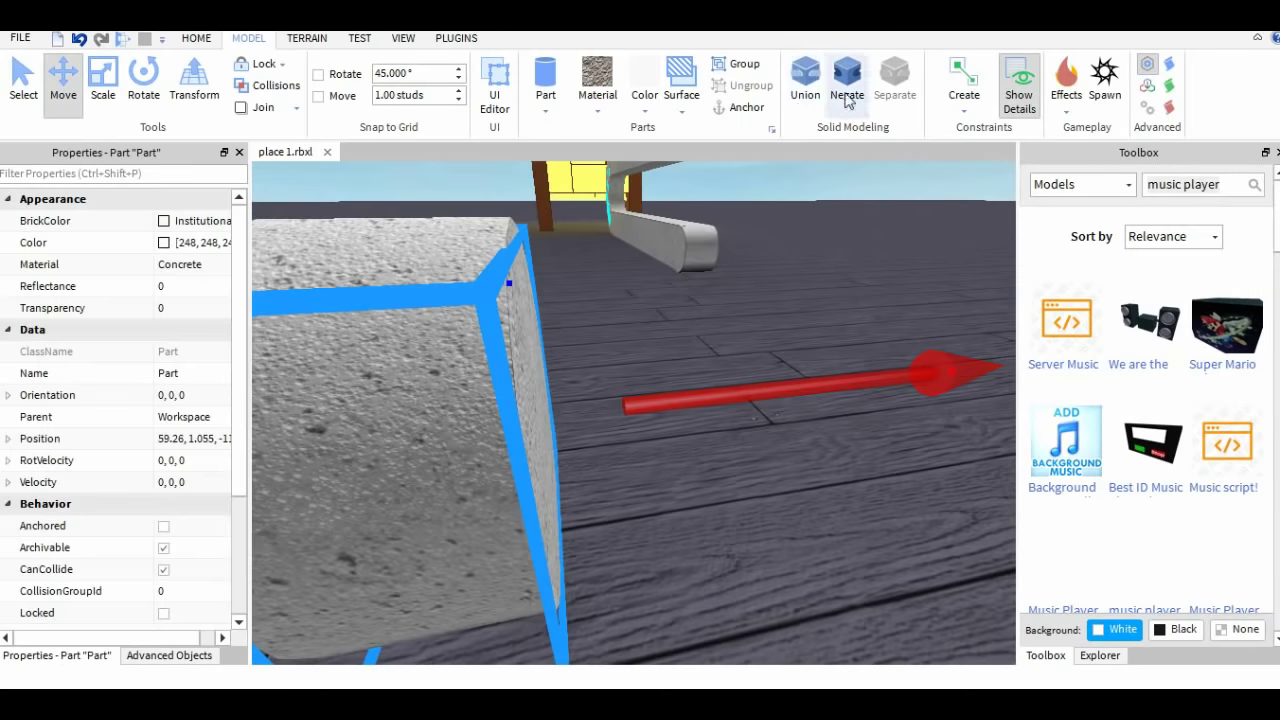
{"action": "left_click", "coordinate": [846, 90]}
{"action": "scroll", "coordinate": [728, 312], "scroll_direction": "down", "scroll_amount": 2}
{"action": "left_click_drag", "start_coordinate": [748, 300], "coordinate": [560, 450]}
{"action": "left_click", "coordinate": [806, 95]}
{"action": "left_click", "coordinate": [829, 243]}
{"action": "scroll", "coordinate": [829, 243], "scroll_direction": "up", "scroll_amount": 3}
{"action": "right_click_drag", "start_coordinate": [829, 243], "coordinate": [717, 337]}
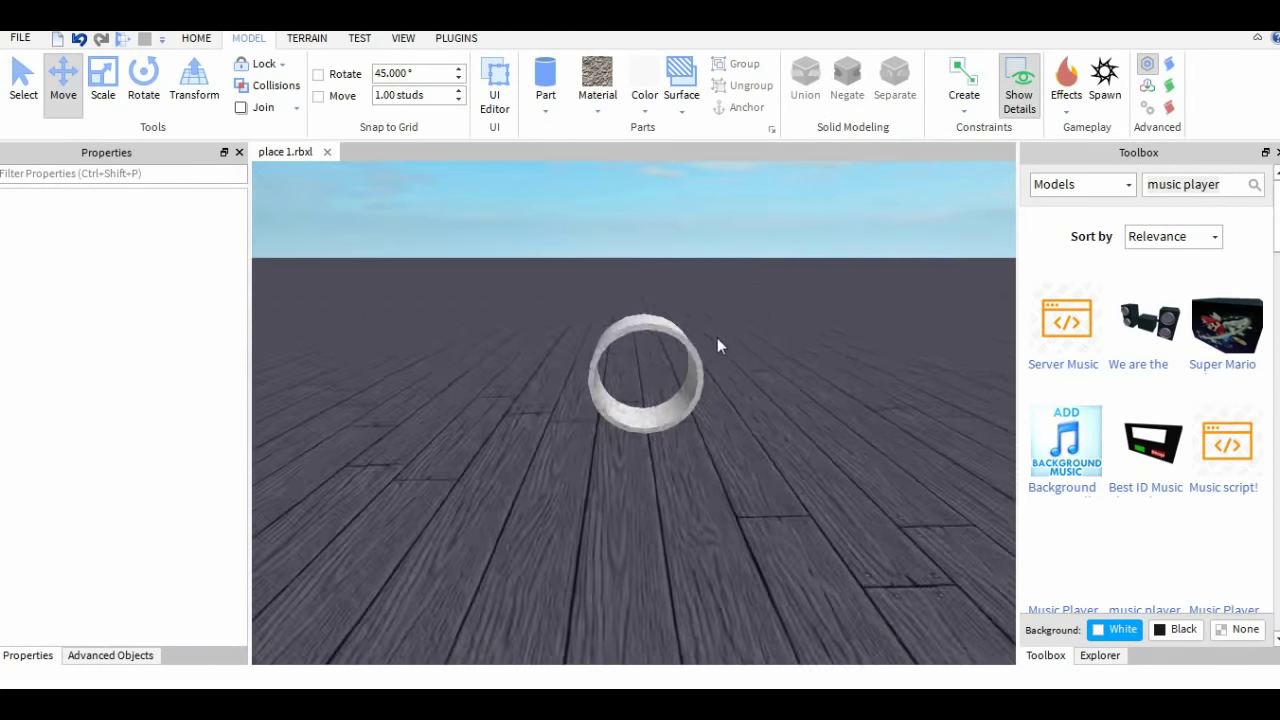
Step: Raise the concrete ring above the floor and duplicate it
{"action": "left_click", "coordinate": [672, 372]}
{"action": "left_click_drag", "start_coordinate": [660, 211], "coordinate": [662, 165]}
{"action": "left_click", "coordinate": [720, 257]}
{"action": "right_click_drag", "start_coordinate": [664, 211], "coordinate": [494, 448]}
{"action": "left_click", "coordinate": [469, 357]}
{"action": "key", "text": "ctrl+d"}
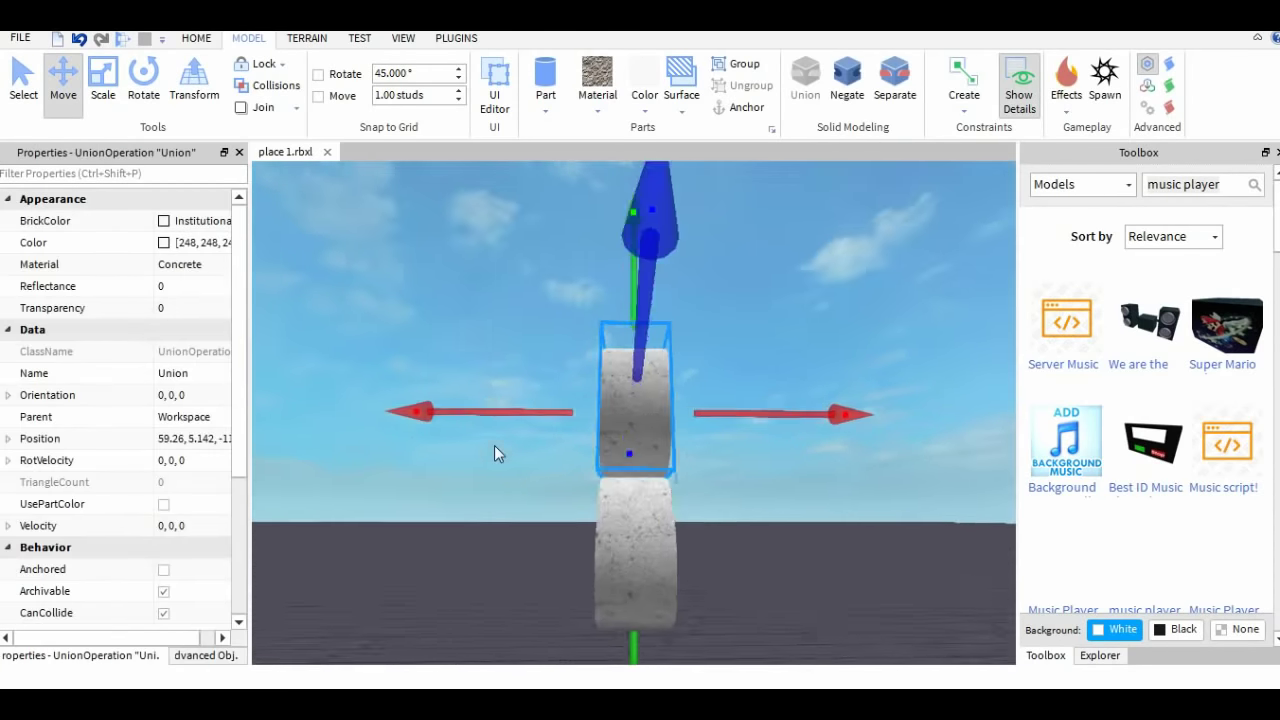
Step: Lower the copied ring onto the original and separate the copy into its solid cylinder and negative part
{"action": "left_click_drag", "start_coordinate": [643, 594], "coordinate": [645, 672]}
{"action": "right_click_drag", "start_coordinate": [645, 672], "coordinate": [683, 550]}
{"action": "scroll", "coordinate": [683, 550], "scroll_direction": "up", "scroll_amount": 2}
{"action": "left_click_drag", "start_coordinate": [692, 232], "coordinate": [715, 320]}
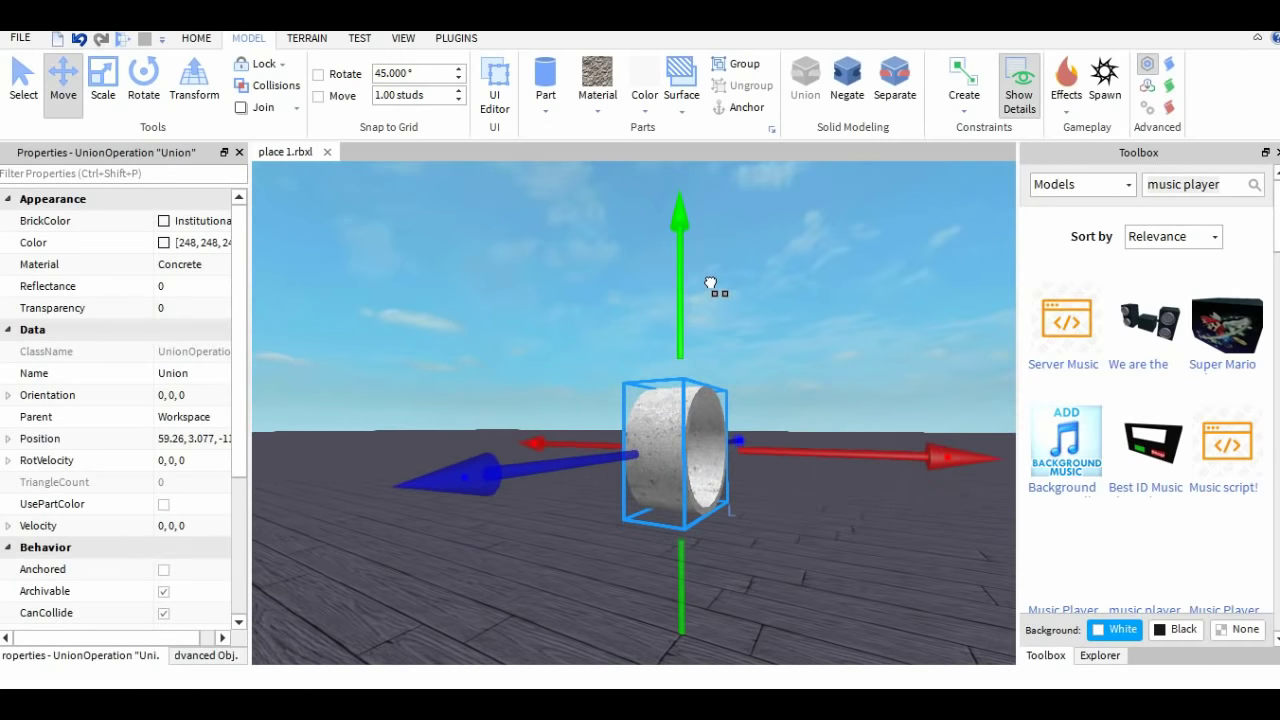
{"action": "right_click_drag", "start_coordinate": [710, 283], "coordinate": [785, 224]}
{"action": "left_click", "coordinate": [895, 80]}
{"action": "left_click", "coordinate": [857, 202]}
{"action": "right_click_drag", "start_coordinate": [857, 202], "coordinate": [591, 331]}
Step: Try deleting the solid outer cylinder of the separated copy
{"action": "left_click", "coordinate": [588, 333]}
{"action": "key", "text": "Delete"}
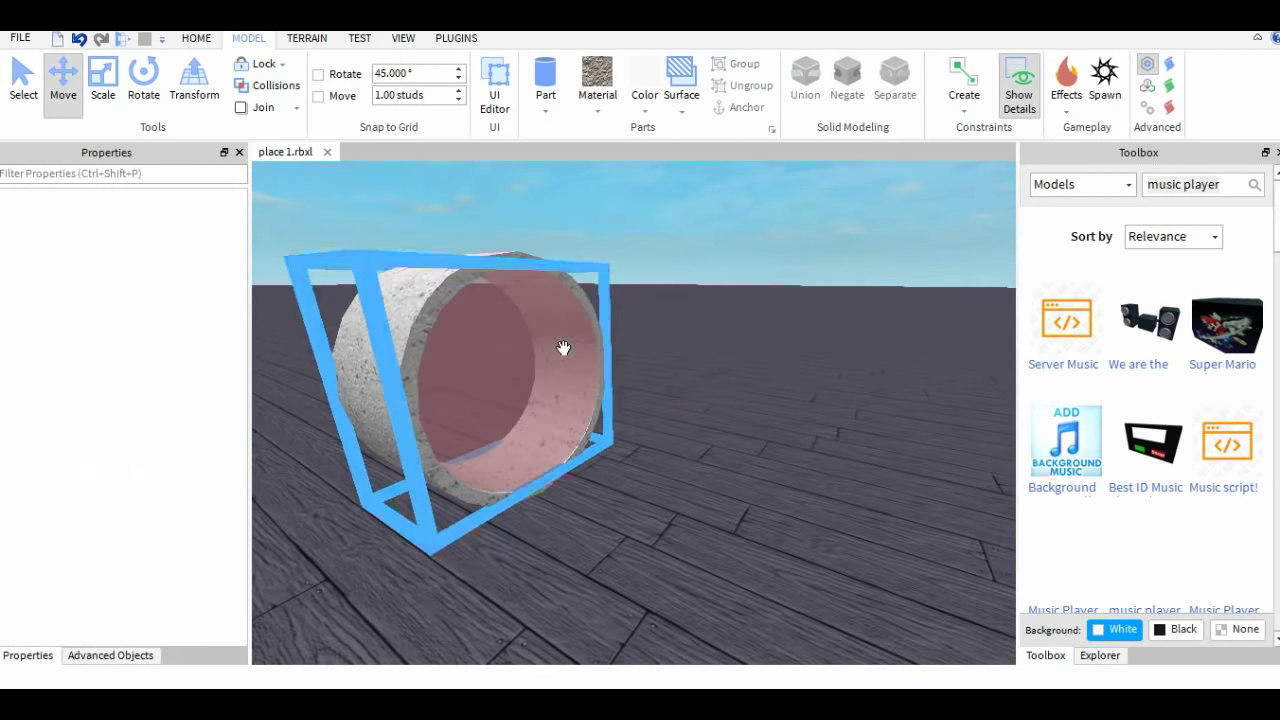
{"action": "key", "text": "ctrl+z"}
Step: Flatten the separated solid cylinder into a thin disc at one face of the ring
{"action": "right_click_drag", "start_coordinate": [836, 512], "coordinate": [440, 320]}
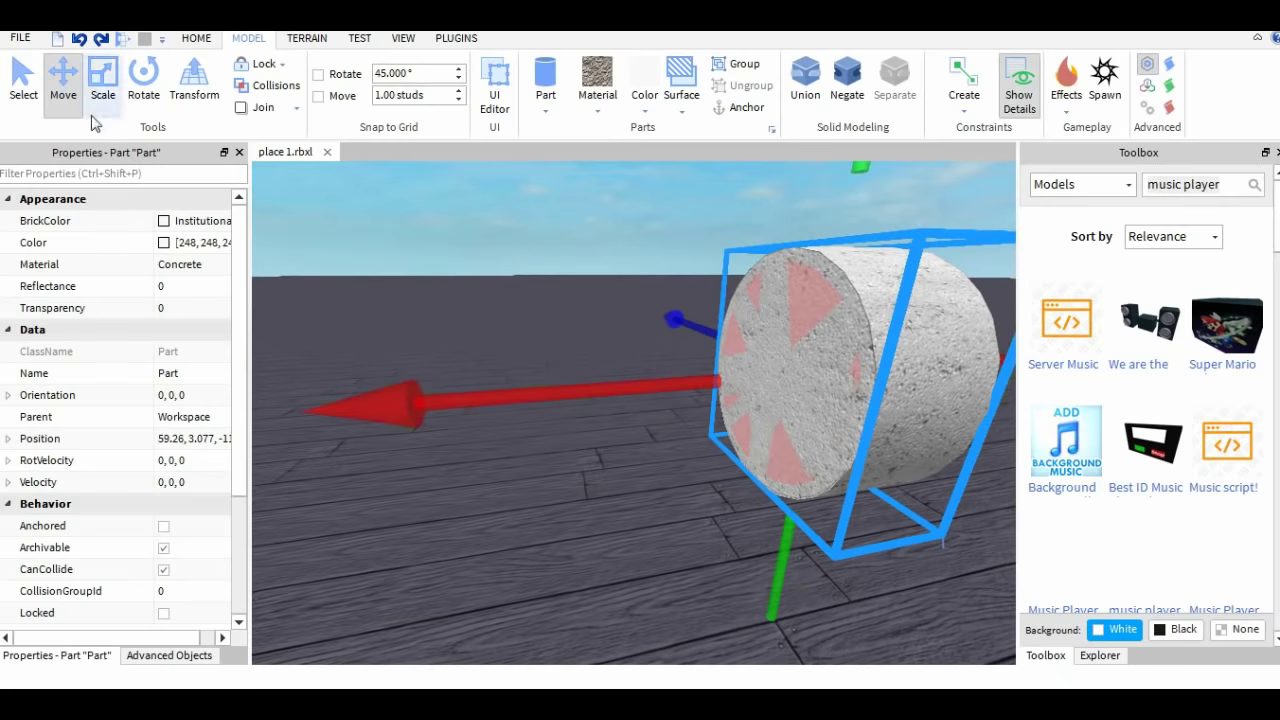
{"action": "right_click_drag", "start_coordinate": [528, 399], "coordinate": [590, 375]}
{"action": "left_click_drag", "start_coordinate": [590, 375], "coordinate": [504, 408]}
{"action": "right_click_drag", "start_coordinate": [504, 408], "coordinate": [475, 400]}
Step: Set the thin disc's material to Neon and duplicate the disc
{"action": "left_click", "coordinate": [600, 107]}
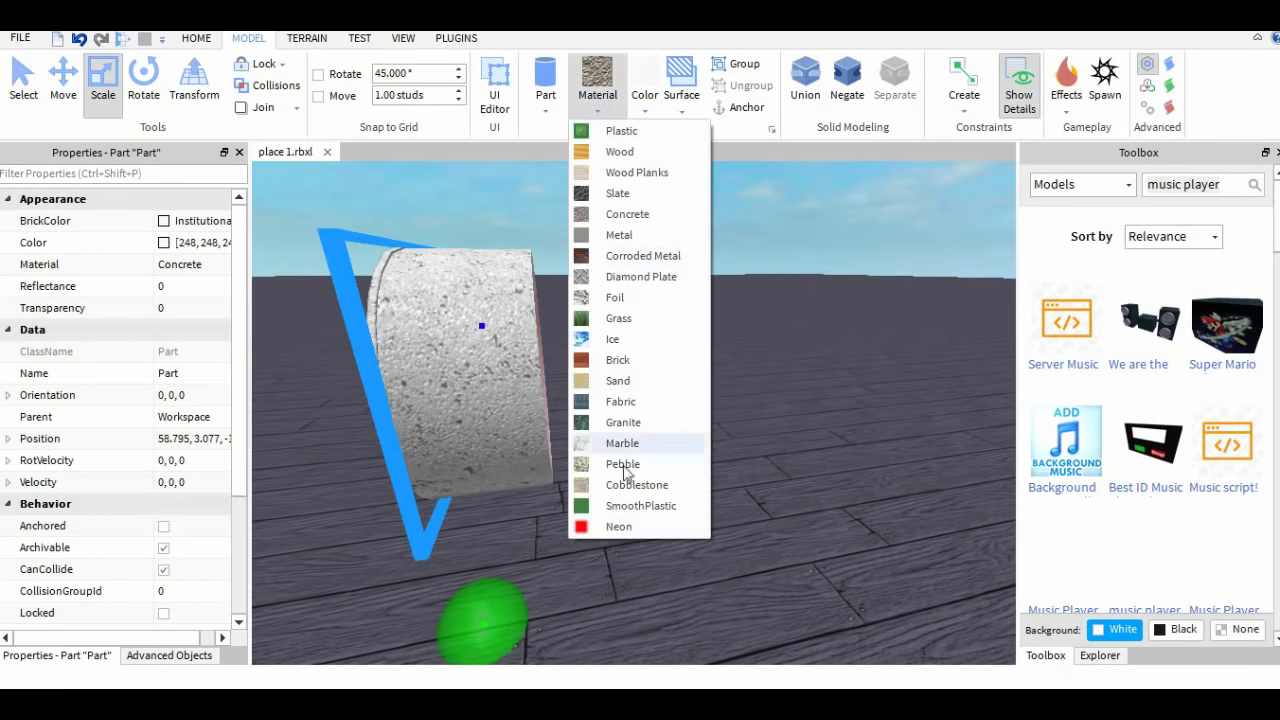
{"action": "left_click", "coordinate": [626, 527]}
{"action": "right_click_drag", "start_coordinate": [626, 527], "coordinate": [574, 564]}
{"action": "key", "text": "ctrl+d"}
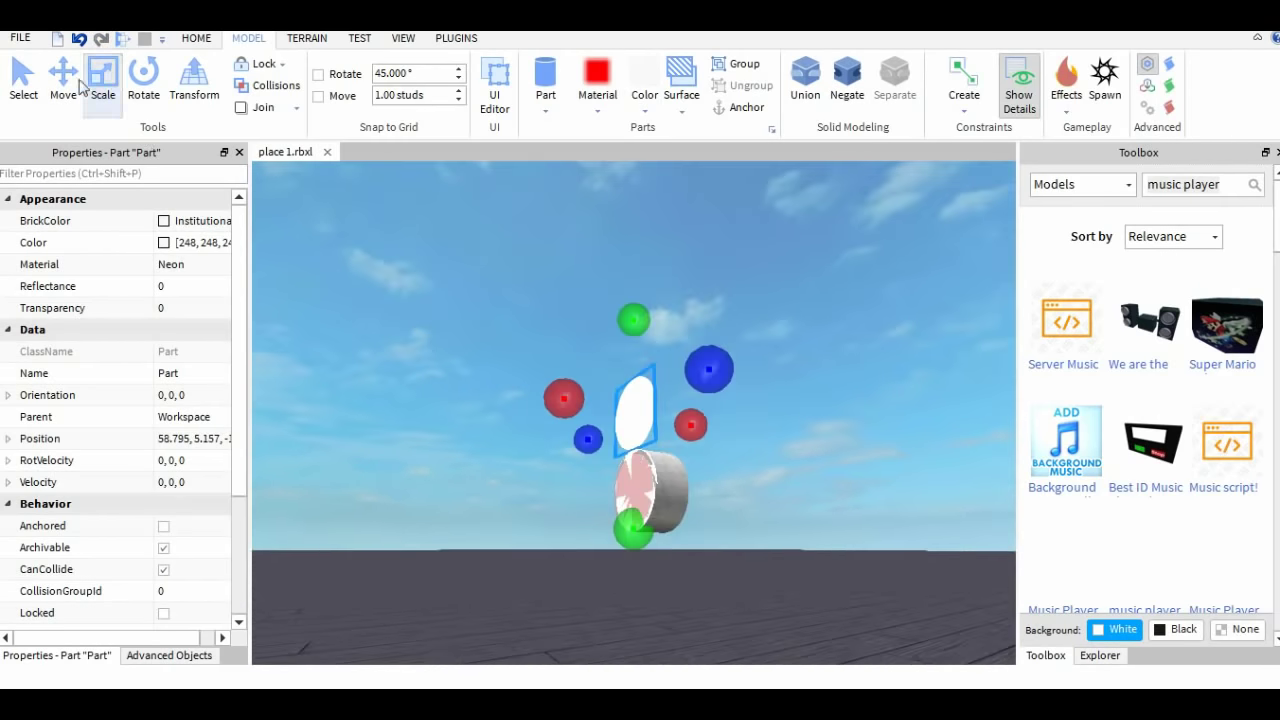
Step: Move the duplicated neon disc down to the concrete ring and across to its opposite face
{"action": "left_click", "coordinate": [67, 84]}
{"action": "scroll", "coordinate": [632, 260], "scroll_direction": "up", "scroll_amount": 3}
{"action": "left_click_drag", "start_coordinate": [631, 259], "coordinate": [675, 430]}
{"action": "right_click_drag", "start_coordinate": [675, 430], "coordinate": [678, 434]}
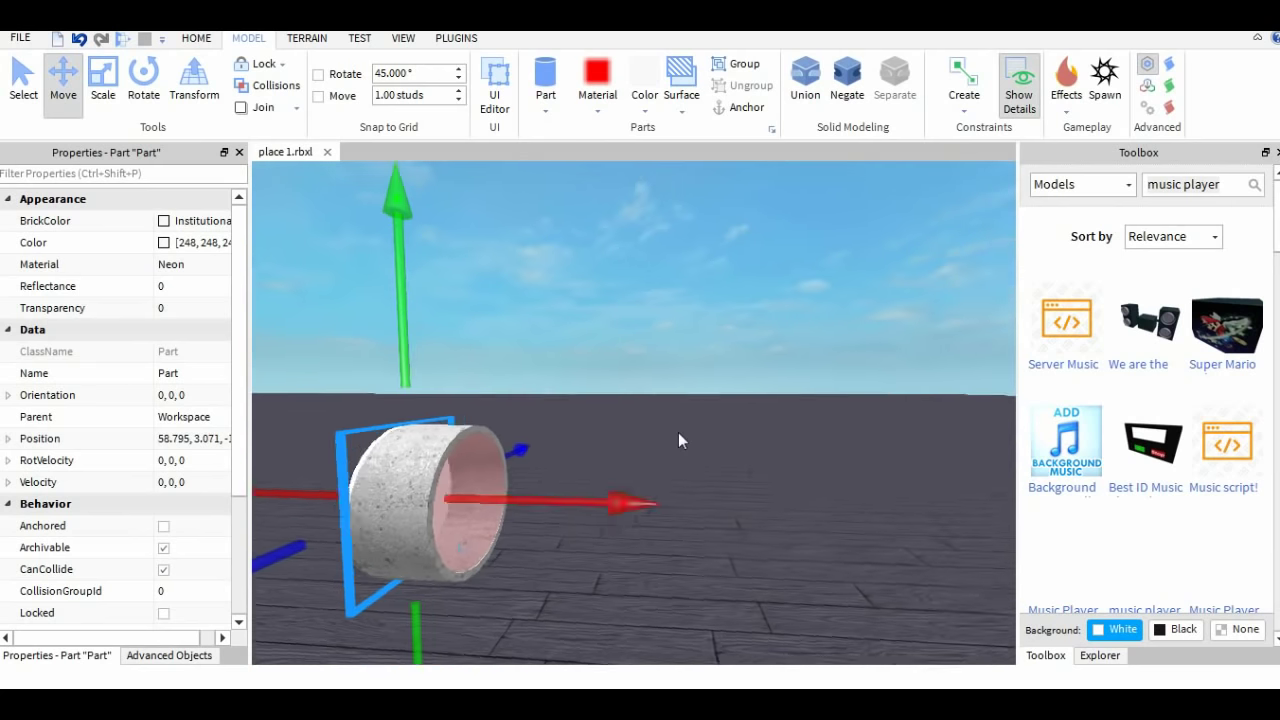
{"action": "left_click_drag", "start_coordinate": [600, 507], "coordinate": [687, 516]}
{"action": "left_click", "coordinate": [723, 438]}
Step: Turn the negative part inside the concrete ring back into a solid cylinder
{"action": "scroll", "coordinate": [723, 438], "scroll_direction": "up", "scroll_amount": 3}
{"action": "scroll", "coordinate": [720, 437], "scroll_direction": "down", "scroll_amount": 4}
{"action": "right_click_drag", "start_coordinate": [723, 438], "coordinate": [770, 470]}
{"action": "left_click", "coordinate": [570, 397]}
{"action": "left_click", "coordinate": [103, 84]}
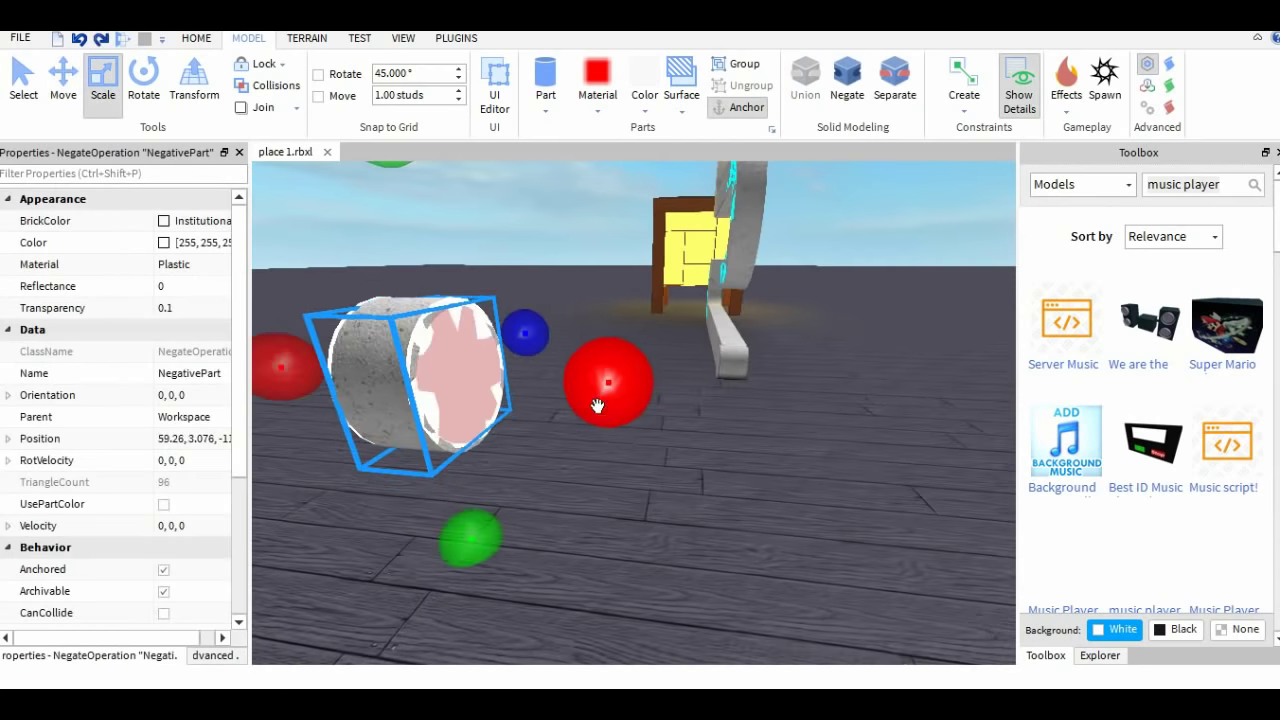
{"action": "key", "text": "ctrl+z"}
{"action": "left_click_drag", "start_coordinate": [598, 404], "coordinate": [614, 390]}
{"action": "right_click_drag", "start_coordinate": [614, 390], "coordinate": [615, 388]}
{"action": "key", "text": "f"}
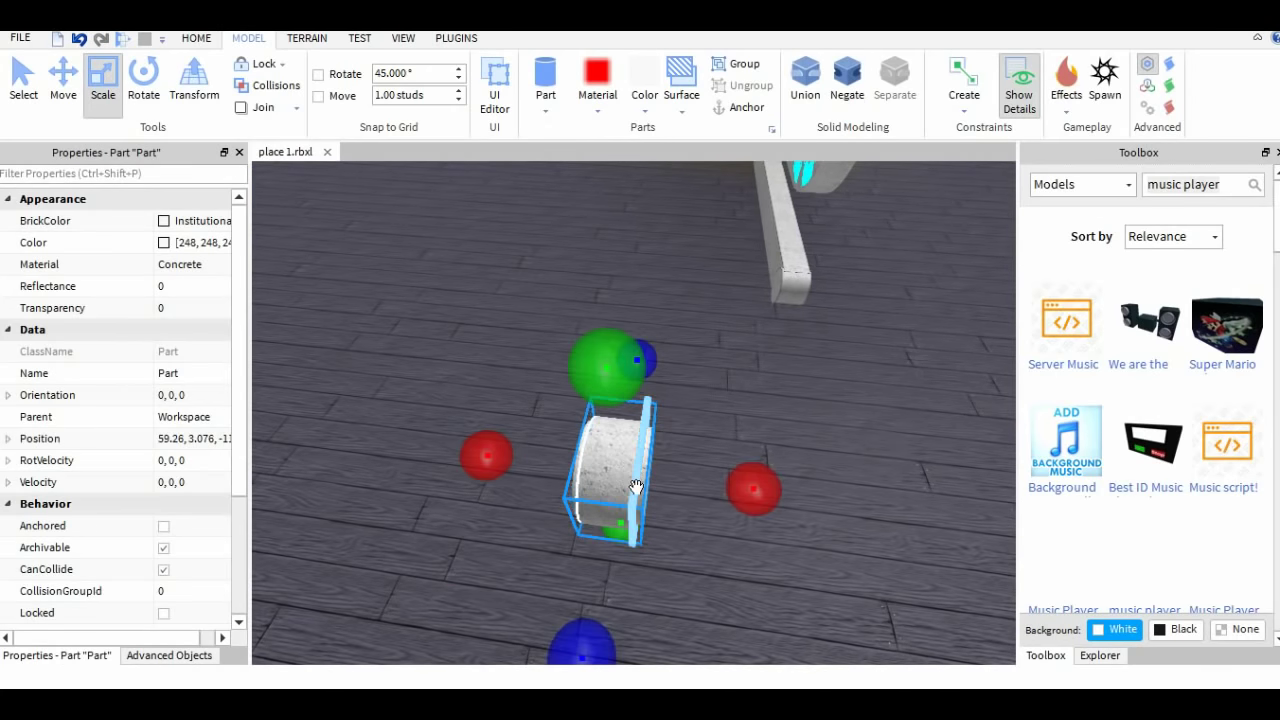
{"action": "left_click", "coordinate": [823, 78]}
{"action": "key", "text": "ctrl+z"}
Step: Lengthen the inner cylinder so it extends past both neon discs and negate it
{"action": "right_click_drag", "start_coordinate": [701, 418], "coordinate": [700, 420]}
{"action": "left_click_drag", "start_coordinate": [562, 285], "coordinate": [685, 420]}
{"action": "right_click_drag", "start_coordinate": [685, 420], "coordinate": [690, 416]}
{"action": "left_click", "coordinate": [927, 381]}
{"action": "left_click", "coordinate": [895, 325]}
{"action": "left_click", "coordinate": [861, 73]}
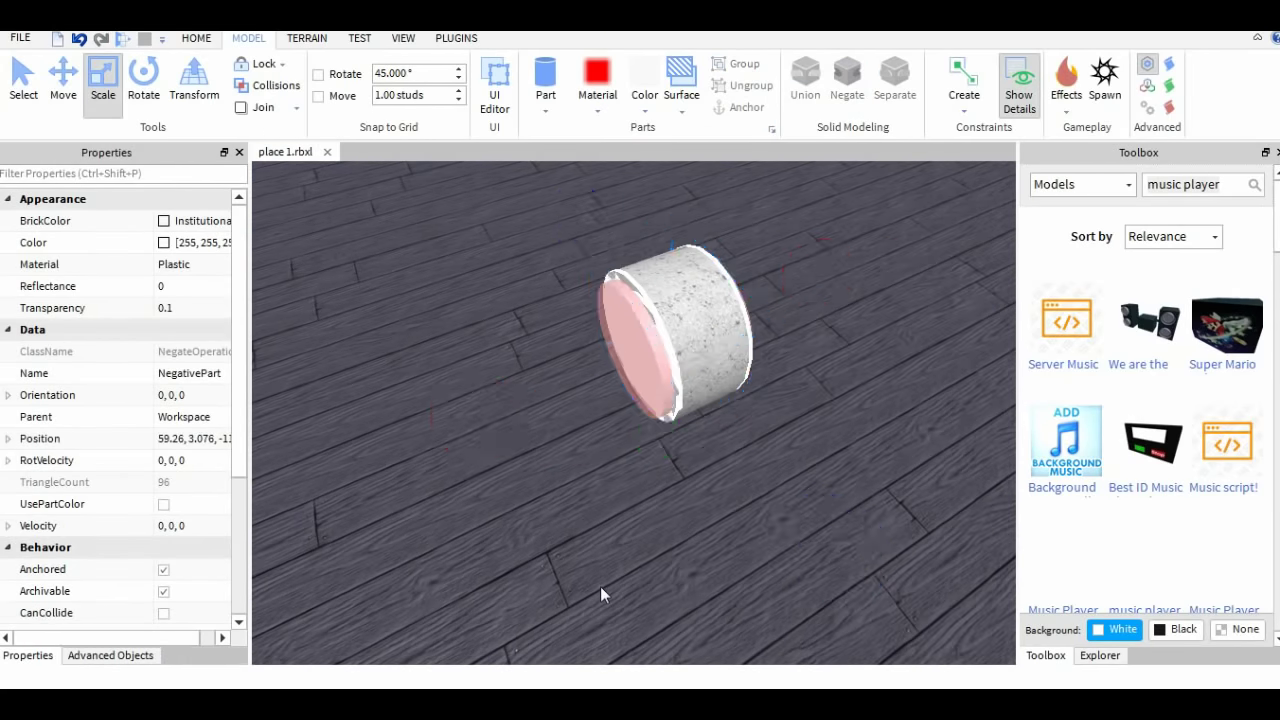
Step: Union the two neon discs with the lengthened negative part to hollow them into rims
{"action": "left_click", "coordinate": [600, 586]}
{"action": "right_click_drag", "start_coordinate": [782, 327], "coordinate": [725, 310]}
{"action": "key", "text": "w"}
{"action": "left_click", "coordinate": [739, 398]}
{"action": "left_click", "coordinate": [618, 408], "text": "ctrl"}
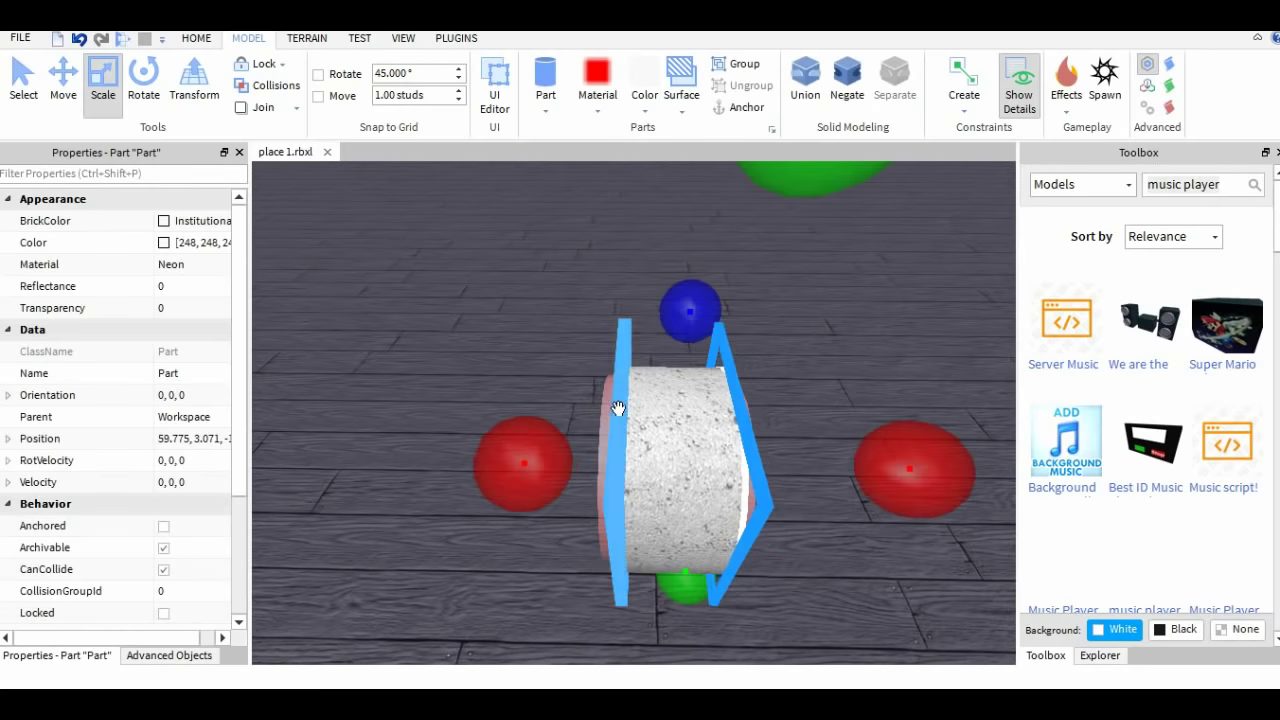
{"action": "left_click", "coordinate": [668, 400], "text": "ctrl"}
{"action": "left_click", "coordinate": [814, 103]}
{"action": "left_click", "coordinate": [860, 286]}
{"action": "right_click_drag", "start_coordinate": [860, 286], "coordinate": [860, 286]}
Step: Try to union the concrete ring with its hollow rims, and undo the union
{"action": "left_click", "coordinate": [598, 362]}
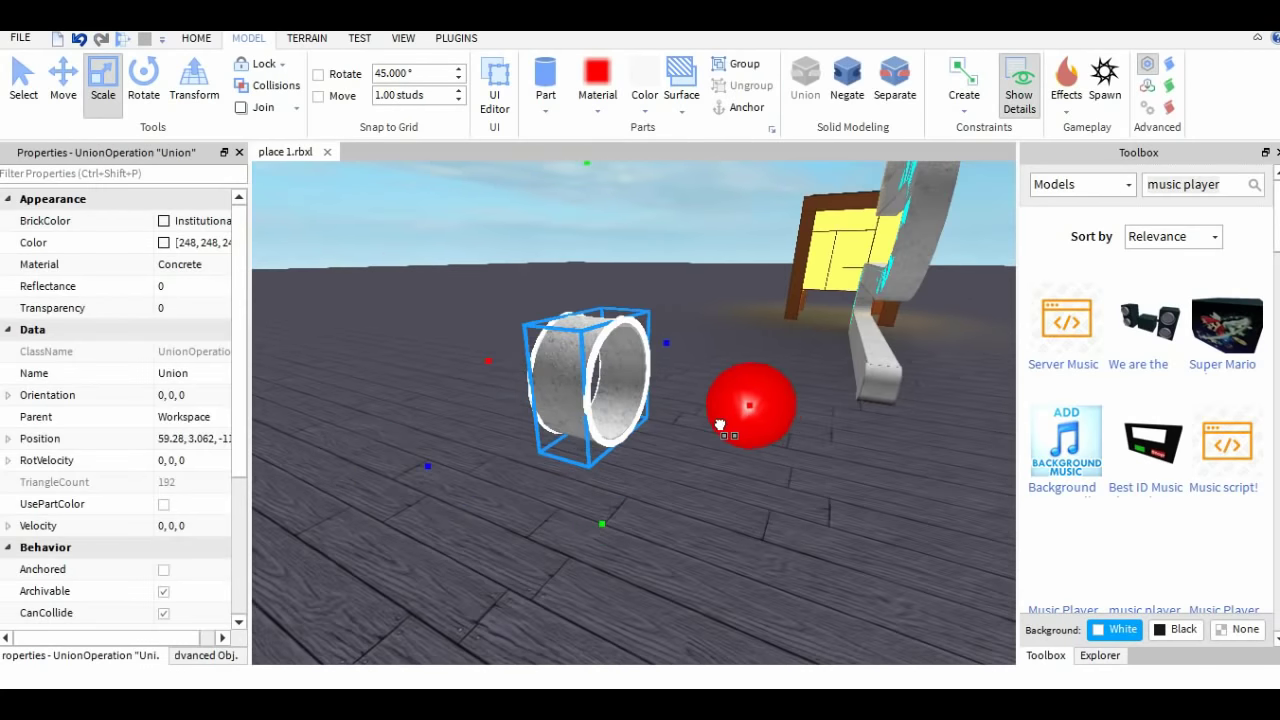
{"action": "left_click", "coordinate": [670, 480]}
{"action": "right_click_drag", "start_coordinate": [670, 480], "coordinate": [670, 480]}
{"action": "right_click_drag", "start_coordinate": [651, 368], "coordinate": [651, 368]}
{"action": "left_click_drag", "start_coordinate": [800, 346], "coordinate": [520, 573]}
{"action": "left_click", "coordinate": [805, 80]}
{"action": "key", "text": "ctrl+z"}
Step: Shift the selected ring union slightly along its axis to align the ring and its rims
{"action": "left_click", "coordinate": [804, 327]}
{"action": "right_click_drag", "start_coordinate": [821, 322], "coordinate": [821, 322]}
{"action": "left_click", "coordinate": [729, 438]}
{"action": "scroll", "coordinate": [729, 438], "scroll_direction": "up", "scroll_amount": 3}
{"action": "left_click", "coordinate": [818, 242]}
{"action": "left_click", "coordinate": [672, 428]}
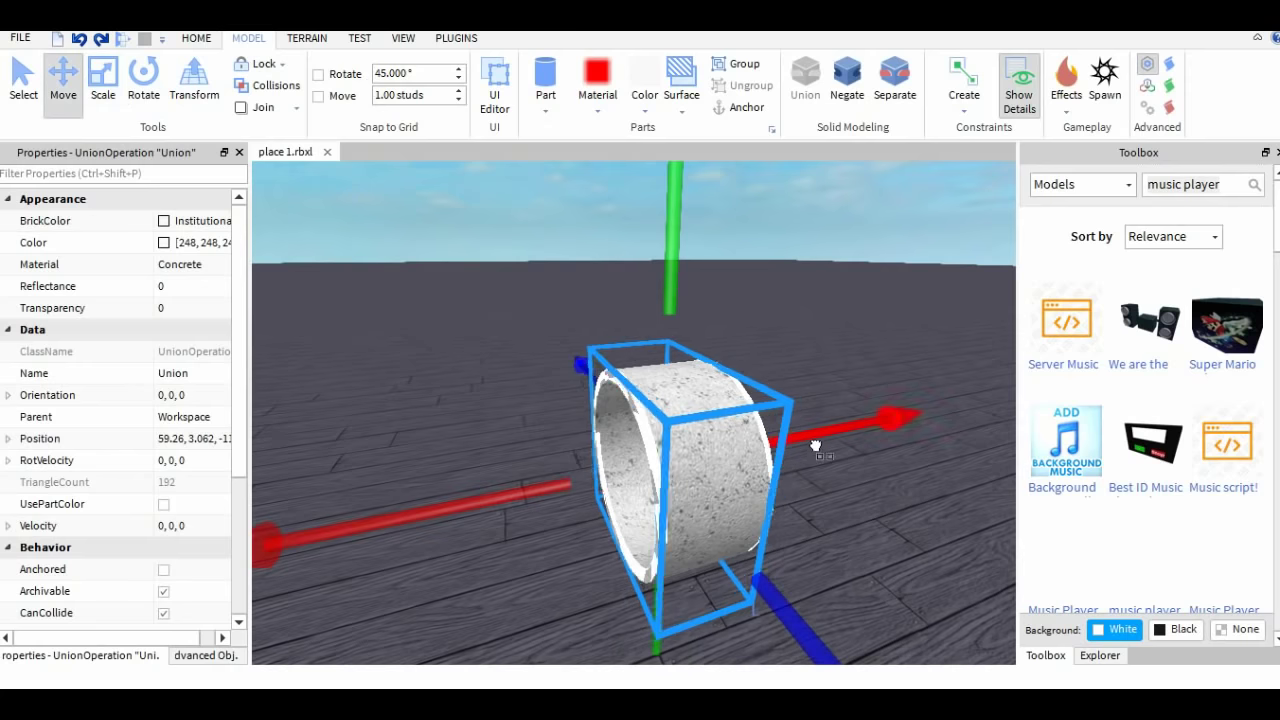
{"action": "left_click_drag", "start_coordinate": [816, 446], "coordinate": [827, 457]}
{"action": "left_click", "coordinate": [853, 317]}
{"action": "right_click_drag", "start_coordinate": [853, 317], "coordinate": [853, 317]}
Step: Separate the ring unions and resize a released part along the ring's axis
{"action": "scroll", "coordinate": [634, 400], "scroll_direction": "up", "scroll_amount": 3}
{"action": "left_click", "coordinate": [634, 400]}
{"action": "left_click", "coordinate": [590, 420], "text": "ctrl"}
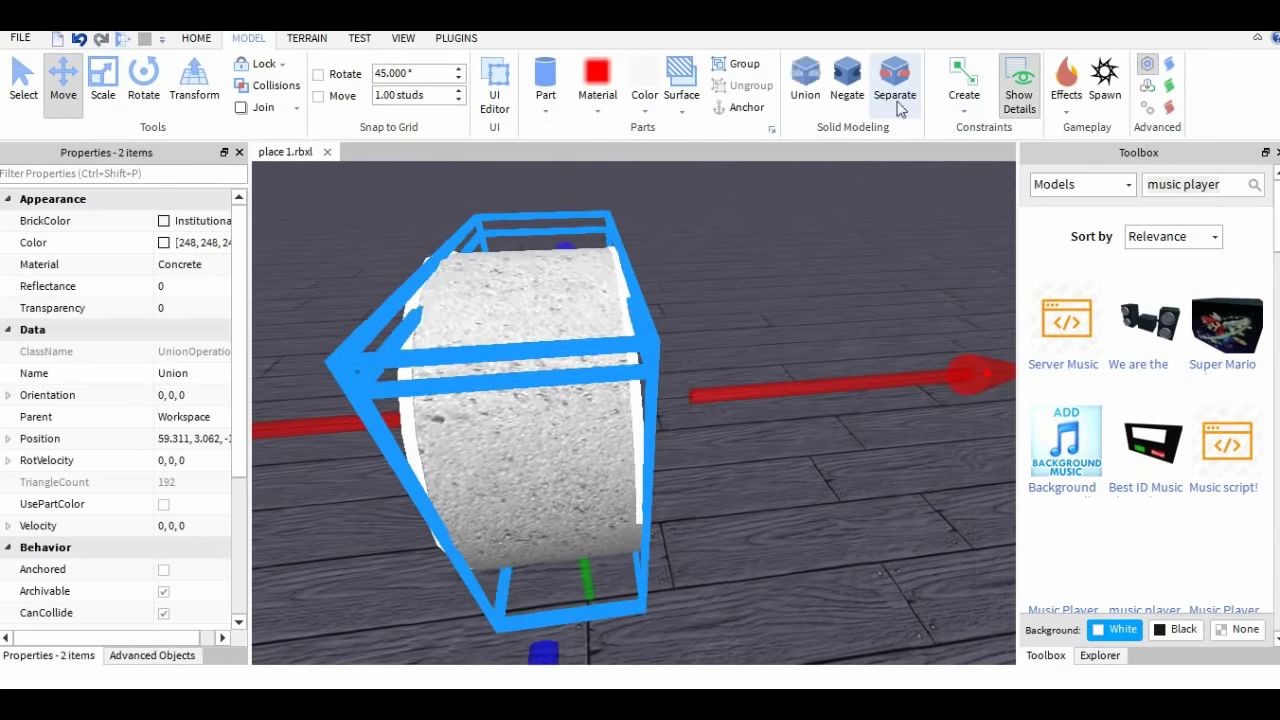
{"action": "left_click", "coordinate": [897, 103]}
{"action": "left_click", "coordinate": [760, 330]}
{"action": "left_click", "coordinate": [574, 394]}
{"action": "scroll", "coordinate": [574, 394], "scroll_direction": "down", "scroll_amount": 3}
{"action": "left_click", "coordinate": [103, 80]}
{"action": "left_click_drag", "start_coordinate": [814, 431], "coordinate": [786, 446]}
Step: Union the resized ring part with its matching piece to form the hollow ring again
{"action": "left_click", "coordinate": [762, 314]}
{"action": "right_click_drag", "start_coordinate": [762, 314], "coordinate": [830, 257]}
{"action": "left_click", "coordinate": [543, 450]}
{"action": "left_click", "coordinate": [497, 371], "text": "ctrl"}
{"action": "left_click", "coordinate": [805, 80]}
{"action": "left_click", "coordinate": [754, 292]}
{"action": "scroll", "coordinate": [830, 257], "scroll_direction": "down", "scroll_amount": 3}
{"action": "left_click_drag", "start_coordinate": [679, 327], "coordinate": [487, 480]}
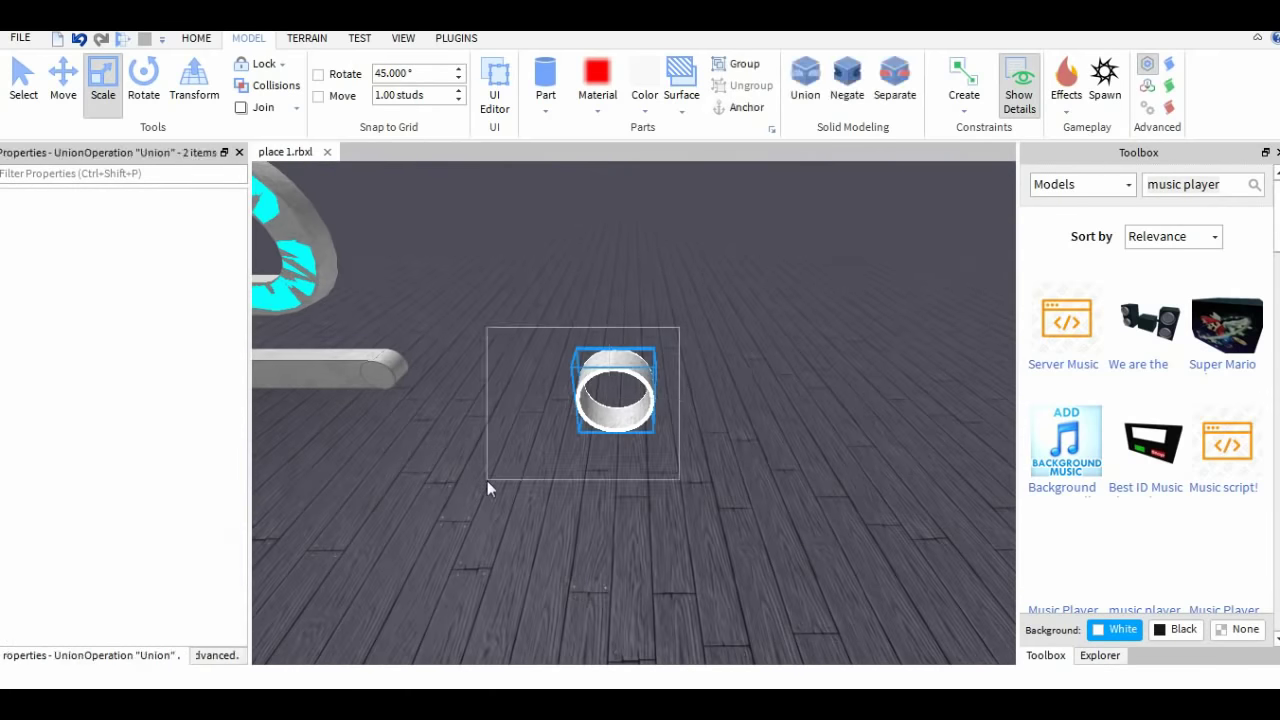
{"action": "left_click", "coordinate": [815, 397]}
{"action": "right_click_drag", "start_coordinate": [815, 397], "coordinate": [815, 397]}
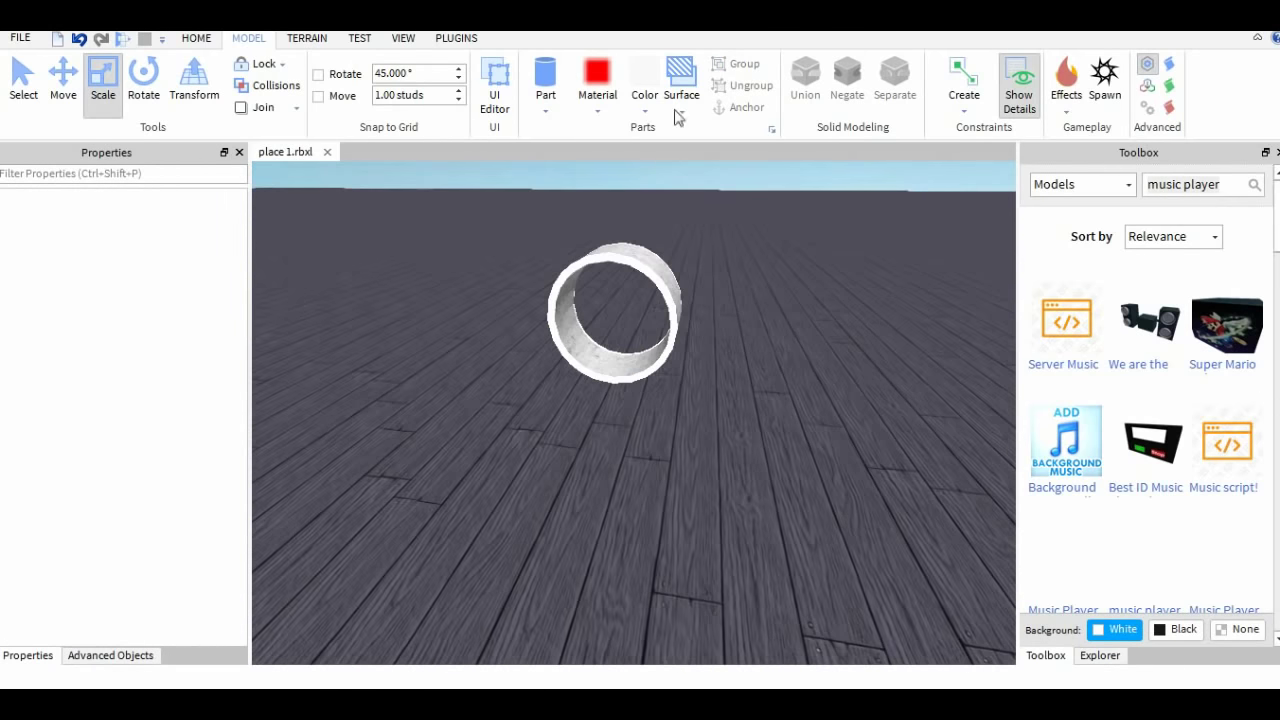
Step: Insert a cylinder with Metal material near the ring and scale it down into a small disc
{"action": "left_click", "coordinate": [545, 113]}
{"action": "left_click", "coordinate": [602, 112]}
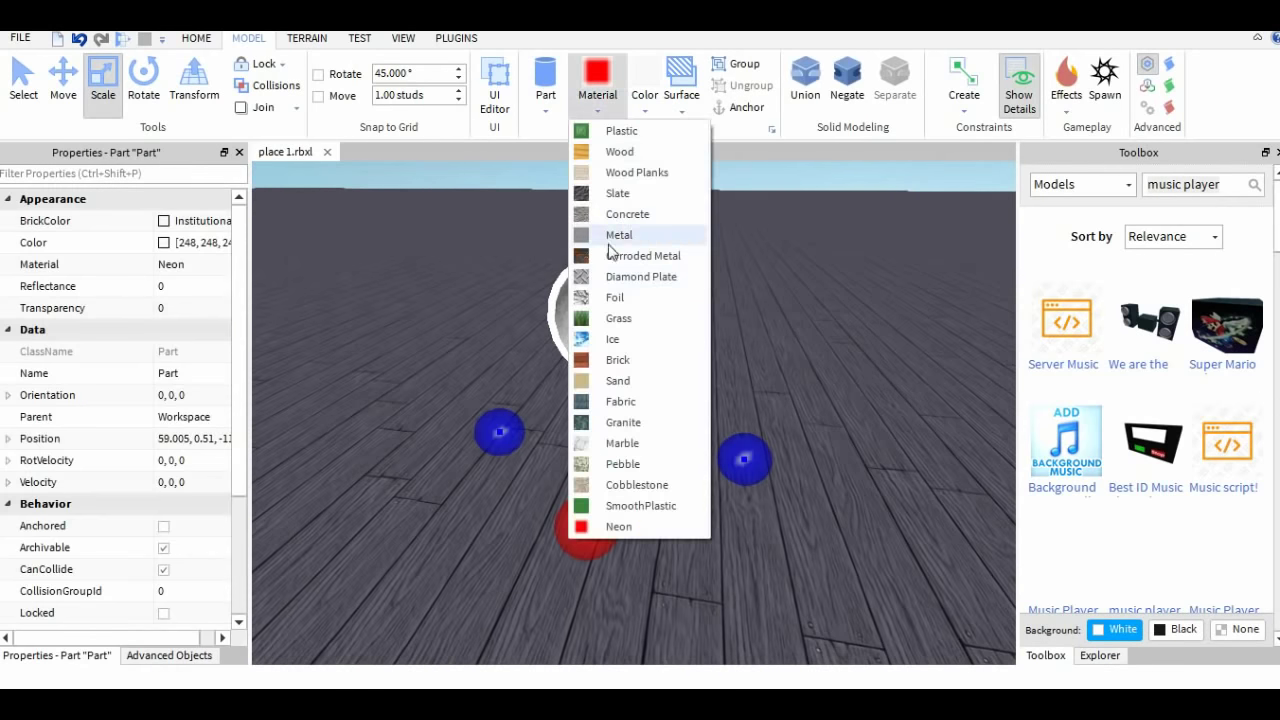
{"action": "left_click", "coordinate": [612, 240]}
{"action": "scroll", "coordinate": [704, 476], "scroll_direction": "up", "scroll_amount": 3}
{"action": "left_click_drag", "start_coordinate": [798, 480], "coordinate": [756, 470]}
{"action": "left_click_drag", "start_coordinate": [614, 246], "coordinate": [644, 302]}
Step: Copy the small metal disc and space the two discs side by side on the floor beneath the ring
{"action": "left_click", "coordinate": [64, 84]}
{"action": "left_click_drag", "start_coordinate": [764, 500], "coordinate": [741, 504]}
{"action": "right_click_drag", "start_coordinate": [722, 441], "coordinate": [690, 385]}
{"action": "scroll", "coordinate": [690, 400], "scroll_direction": "down", "scroll_amount": 1}
{"action": "left_click_drag", "start_coordinate": [566, 411], "coordinate": [567, 378]}
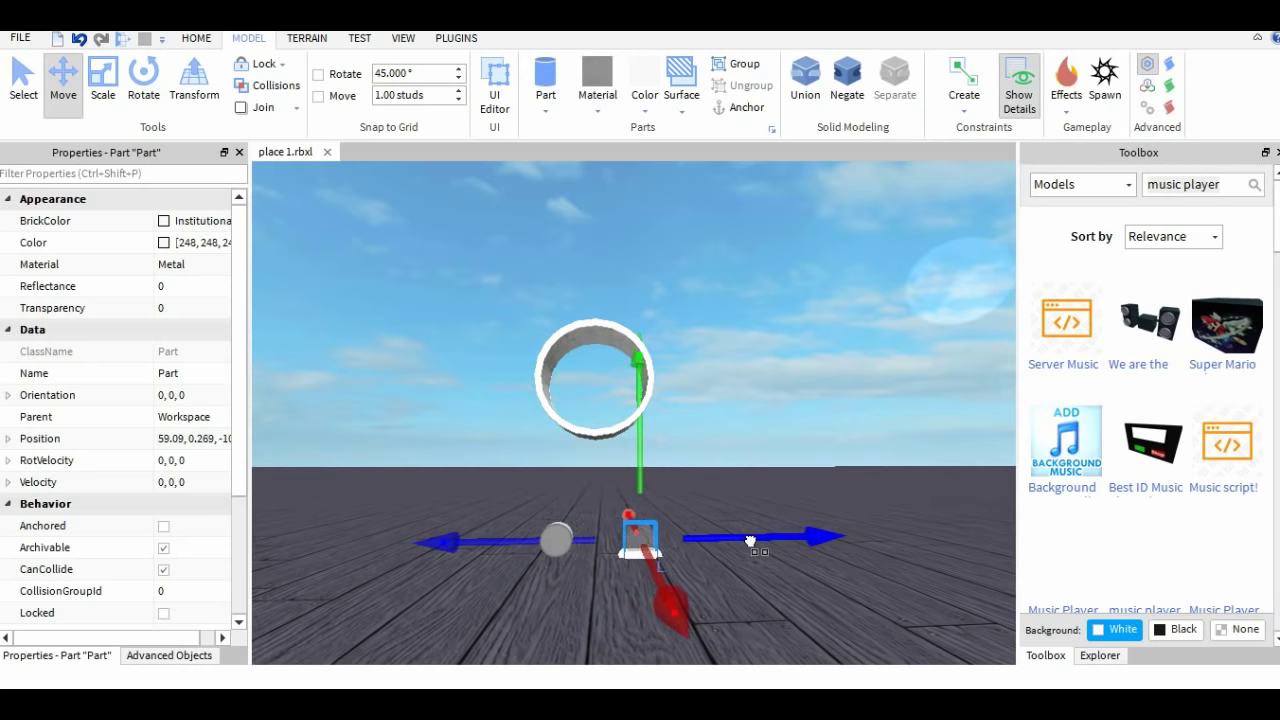
{"action": "left_click", "coordinate": [739, 489]}
Step: Insert a Metal block part on the floor beside the ring
{"action": "scroll", "coordinate": [739, 489], "scroll_direction": "up", "scroll_amount": 3}
{"action": "right_click_drag", "start_coordinate": [739, 489], "coordinate": [739, 497]}
{"action": "scroll", "coordinate": [739, 489], "scroll_direction": "down", "scroll_amount": 3}
{"action": "left_click", "coordinate": [545, 112]}
{"action": "left_click", "coordinate": [562, 134]}
{"action": "left_click", "coordinate": [103, 84]}
{"action": "right_click_drag", "start_coordinate": [700, 430], "coordinate": [809, 414]}
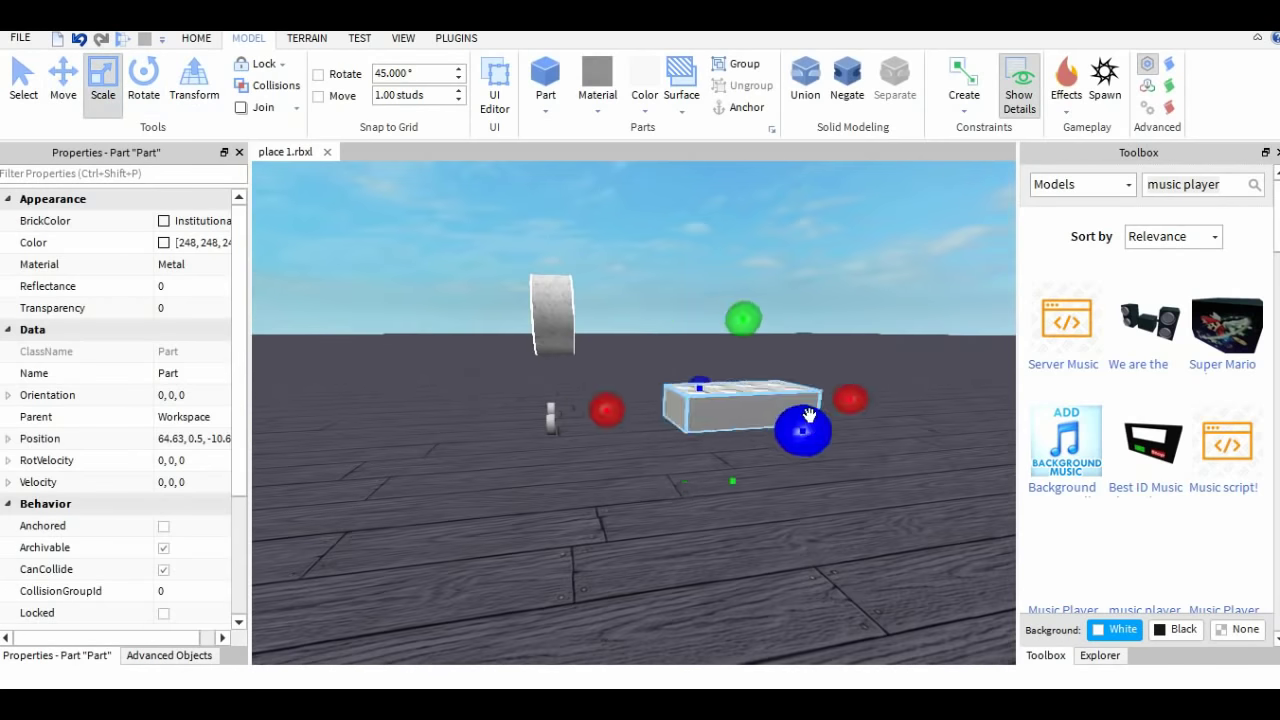
Step: Scale the block down to a slim upright bar and bring it next to the small metal discs
{"action": "left_click_drag", "start_coordinate": [736, 428], "coordinate": [711, 480]}
{"action": "right_click_drag", "start_coordinate": [736, 428], "coordinate": [711, 480]}
{"action": "left_click_drag", "start_coordinate": [711, 480], "coordinate": [711, 489]}
{"action": "right_click_drag", "start_coordinate": [711, 480], "coordinate": [711, 489]}
{"action": "left_click_drag", "start_coordinate": [711, 489], "coordinate": [712, 640]}
{"action": "right_click_drag", "start_coordinate": [712, 640], "coordinate": [722, 513]}
{"action": "left_click_drag", "start_coordinate": [906, 543], "coordinate": [909, 599]}
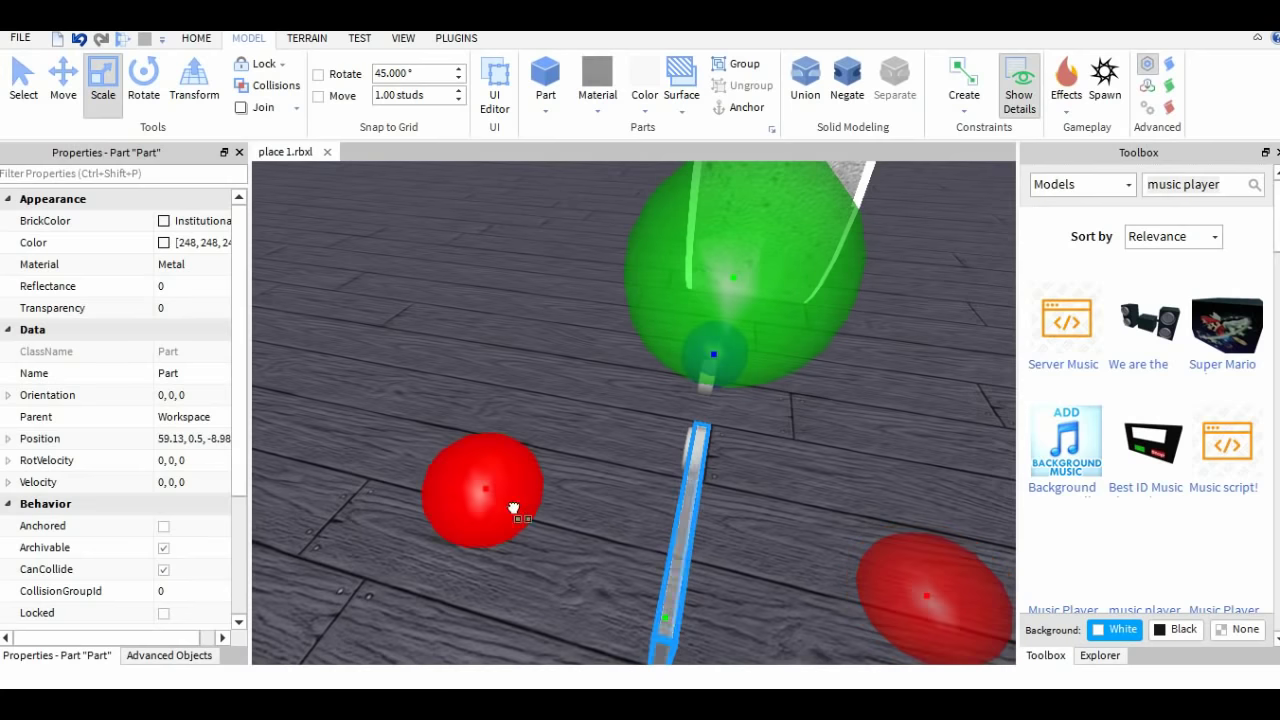
{"action": "left_click_drag", "start_coordinate": [514, 509], "coordinate": [545, 512]}
{"action": "right_click_drag", "start_coordinate": [545, 512], "coordinate": [582, 505]}
Step: Tilt the slim metal bar to an orientation of 20.56, 0, 0 and move it against one small disc
{"action": "scroll", "coordinate": [549, 514], "scroll_direction": "down", "scroll_amount": 3}
{"action": "scroll", "coordinate": [582, 505], "scroll_direction": "down", "scroll_amount": 2}
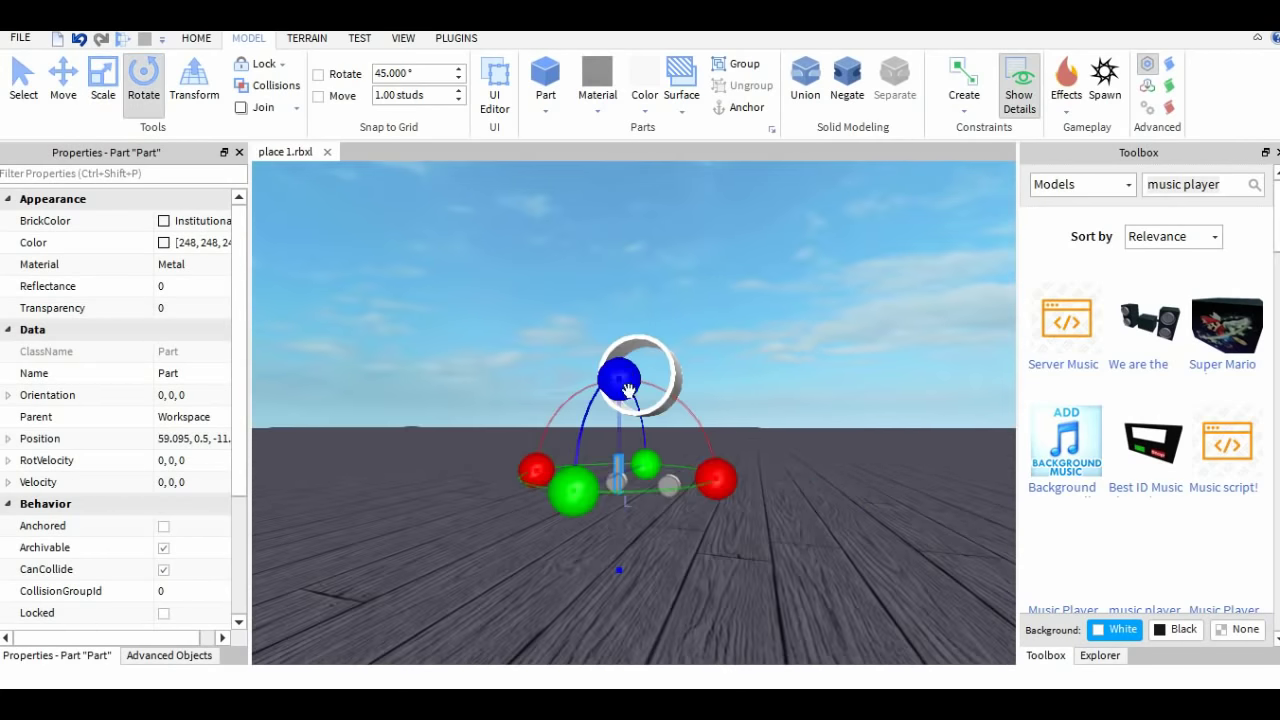
{"action": "left_click", "coordinate": [72, 92]}
{"action": "scroll", "coordinate": [510, 508], "scroll_direction": "up", "scroll_amount": 3}
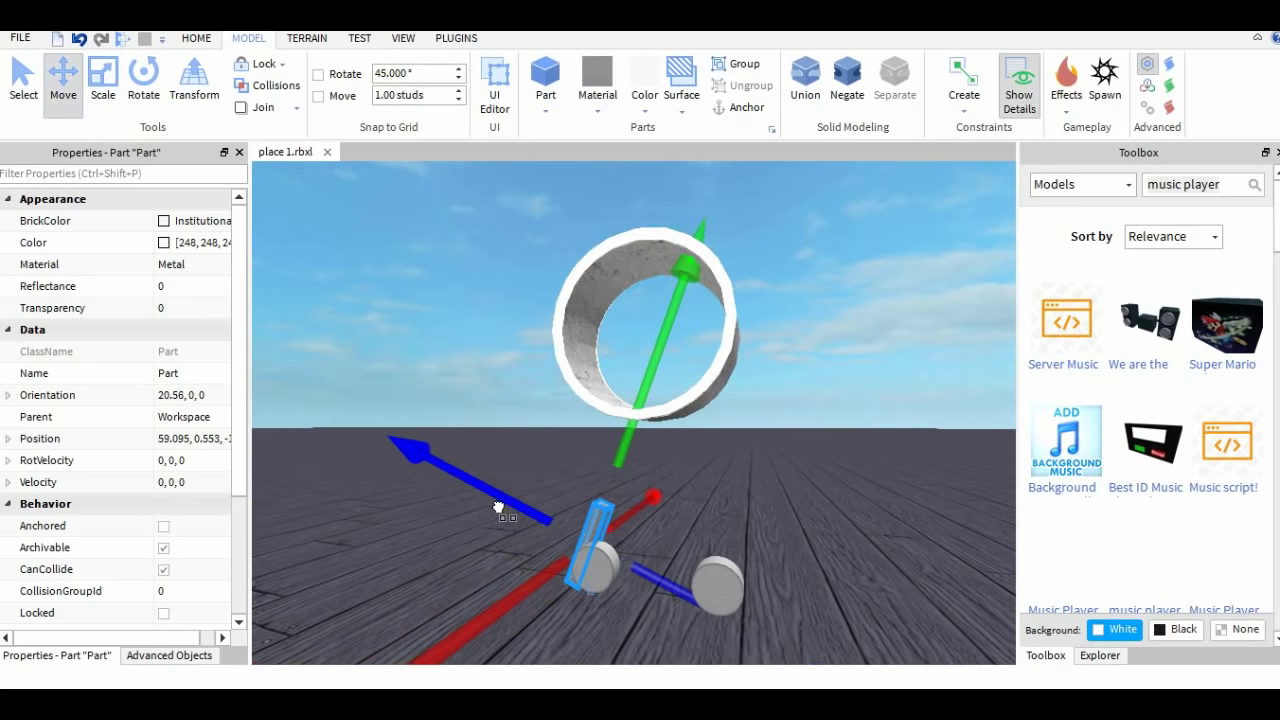
{"action": "scroll", "coordinate": [754, 466], "scroll_direction": "up", "scroll_amount": 3}
{"action": "right_click_drag", "start_coordinate": [754, 464], "coordinate": [752, 468]}
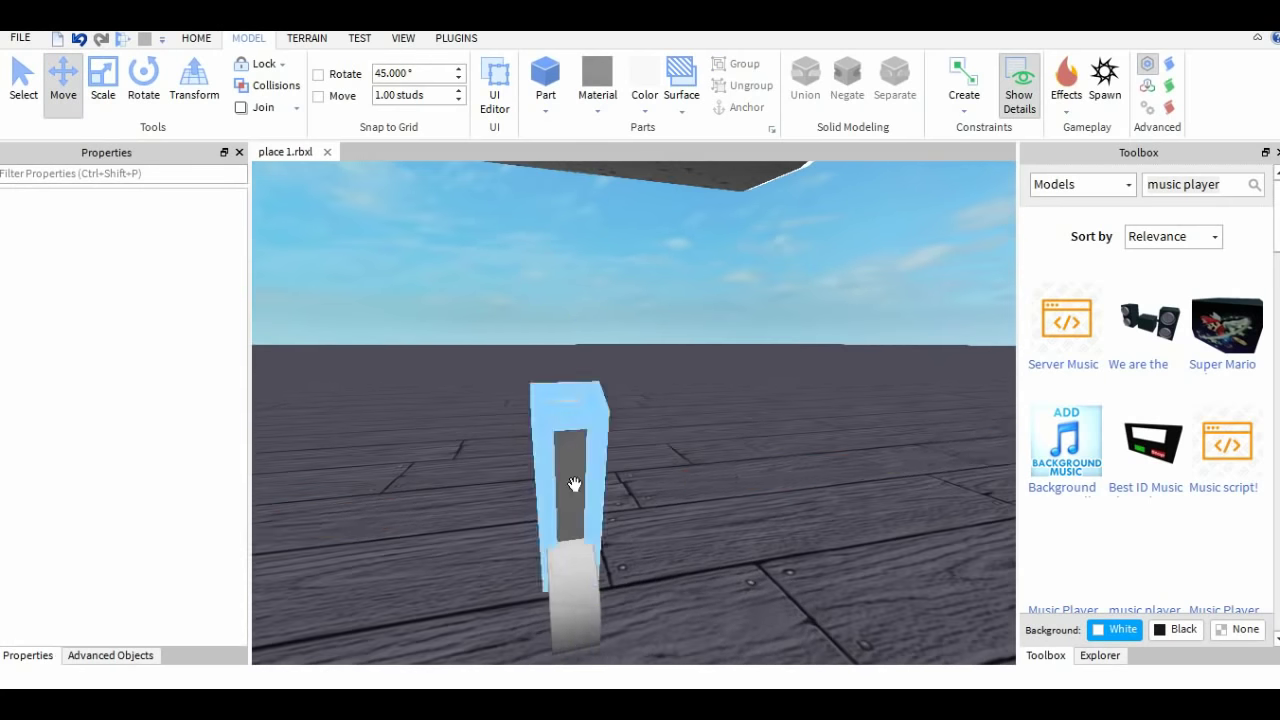
Step: Nudge the tilted bar in small moves until it is centred on the small disc's thickness
{"action": "left_click", "coordinate": [572, 486]}
{"action": "left_click", "coordinate": [720, 581]}
{"action": "left_click", "coordinate": [572, 482]}
{"action": "left_click_drag", "start_coordinate": [724, 492], "coordinate": [728, 492]}
{"action": "left_click", "coordinate": [733, 585]}
{"action": "right_click_drag", "start_coordinate": [733, 585], "coordinate": [733, 587]}
{"action": "left_click", "coordinate": [548, 474]}
{"action": "left_click_drag", "start_coordinate": [749, 494], "coordinate": [753, 494]}
{"action": "left_click", "coordinate": [739, 582]}
{"action": "right_click_drag", "start_coordinate": [740, 584], "coordinate": [740, 584]}
{"action": "left_click", "coordinate": [564, 480]}
{"action": "left_click_drag", "start_coordinate": [704, 494], "coordinate": [707, 494]}
{"action": "left_click", "coordinate": [694, 580]}
{"action": "right_click_drag", "start_coordinate": [694, 580], "coordinate": [703, 579]}
{"action": "left_click", "coordinate": [566, 482]}
{"action": "left_click", "coordinate": [703, 579]}
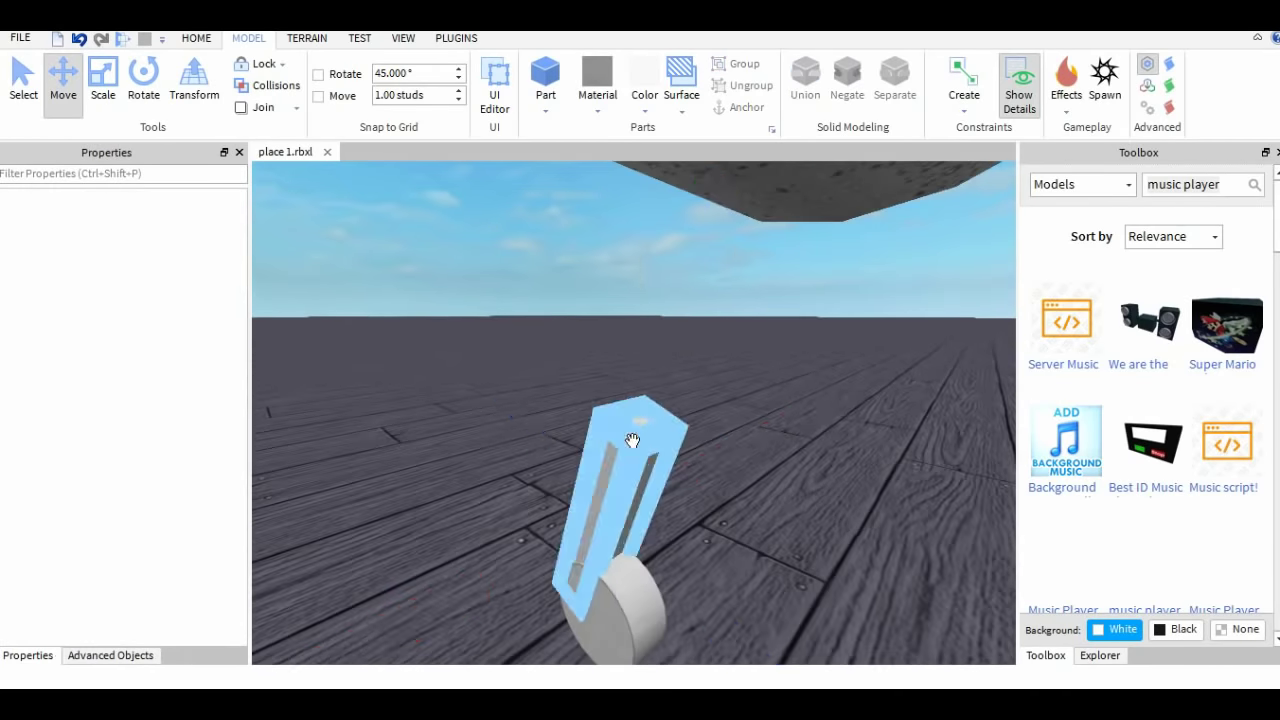
Step: Try resizing the tilted bar's thickness, and undo the resize
{"action": "left_click", "coordinate": [632, 437]}
{"action": "left_click", "coordinate": [103, 80]}
{"action": "scroll", "coordinate": [357, 461], "scroll_direction": "down", "scroll_amount": 3}
{"action": "right_click_drag", "start_coordinate": [357, 461], "coordinate": [357, 461]}
{"action": "left_click_drag", "start_coordinate": [427, 522], "coordinate": [433, 522]}
{"action": "key", "text": "ctrl+z"}
{"action": "left_click", "coordinate": [537, 550]}
{"action": "left_click", "coordinate": [703, 485]}
{"action": "right_click_drag", "start_coordinate": [537, 550], "coordinate": [514, 548]}
{"action": "left_click", "coordinate": [514, 548]}
Step: Lengthen the tilted bar upward until it reaches the underside of the concrete ring
{"action": "scroll", "coordinate": [514, 548], "scroll_direction": "down", "scroll_amount": 4}
{"action": "left_click", "coordinate": [613, 424]}
{"action": "left_click_drag", "start_coordinate": [670, 324], "coordinate": [691, 288]}
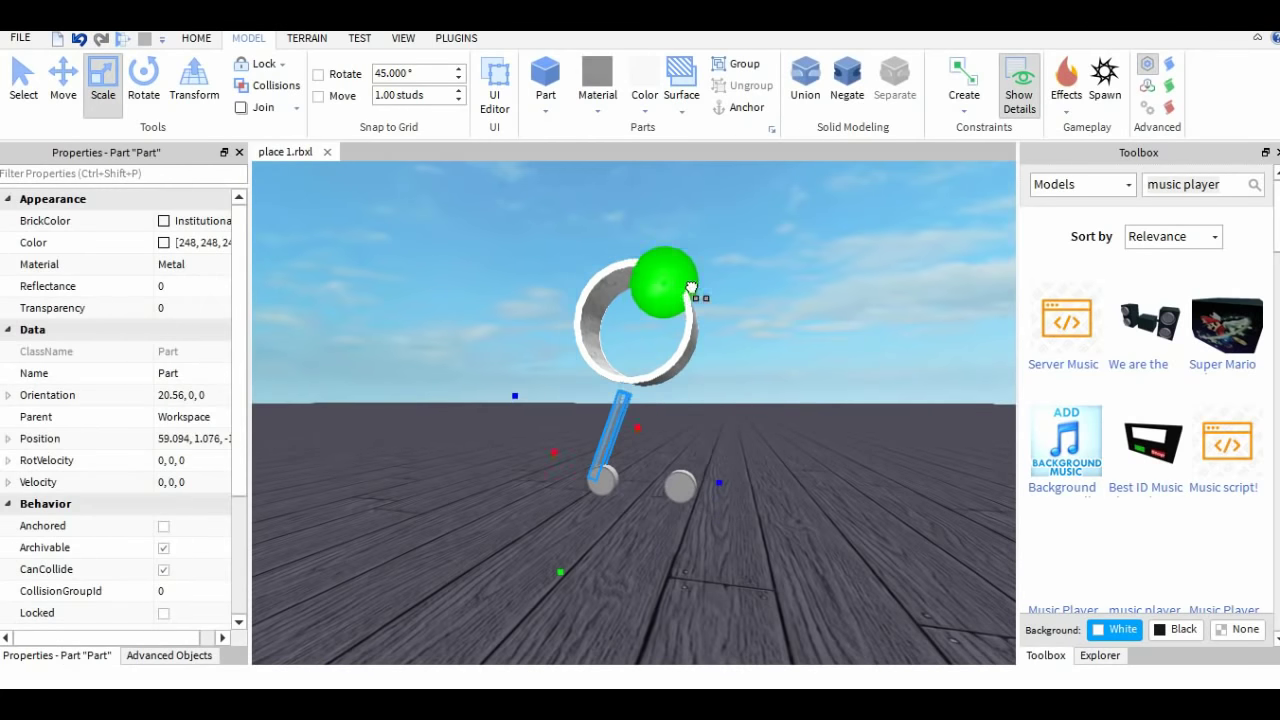
{"action": "scroll", "coordinate": [778, 392], "scroll_direction": "up", "scroll_amount": 3}
{"action": "right_click_drag", "start_coordinate": [778, 392], "coordinate": [778, 392]}
Step: Duplicate the leg bar, mirror its orientation to -20.56, 0, 0 and stand it between the second disc and the ring
{"action": "left_click", "coordinate": [577, 409]}
{"action": "key", "text": "ctrl+c"}
{"action": "key", "text": "ctrl+v"}
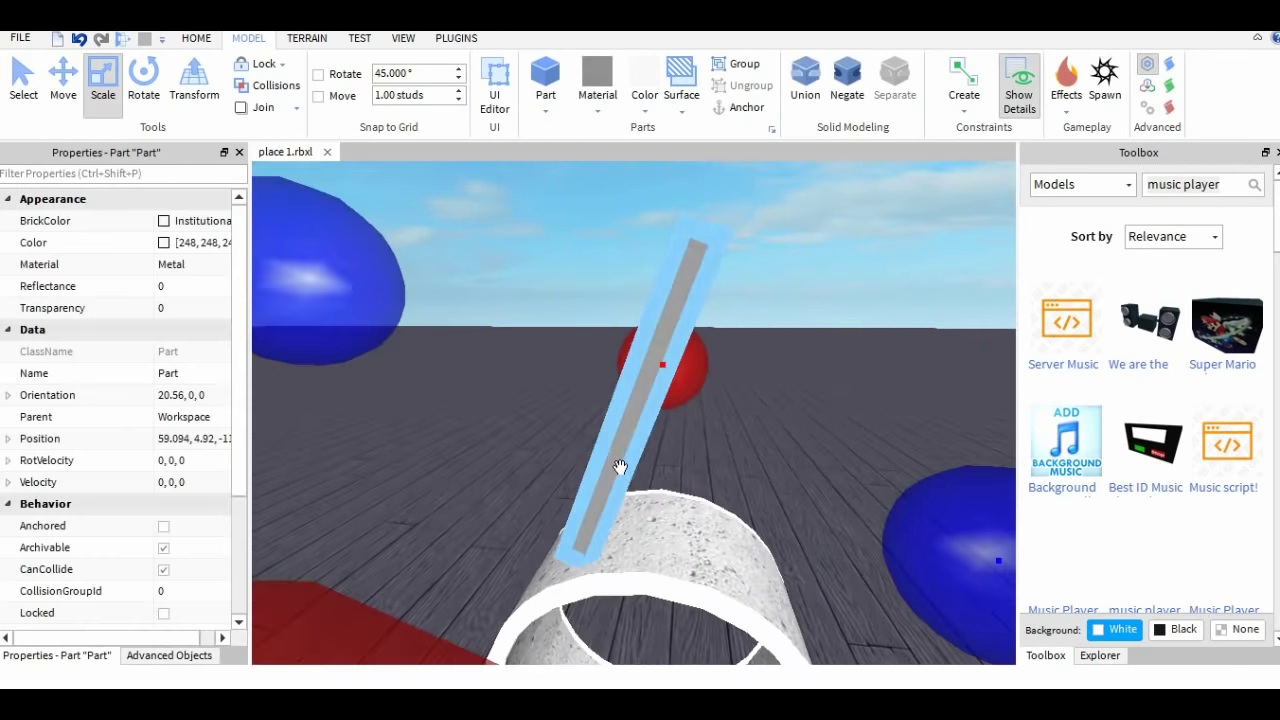
{"action": "left_click", "coordinate": [152, 86]}
{"action": "left_click", "coordinate": [167, 438]}
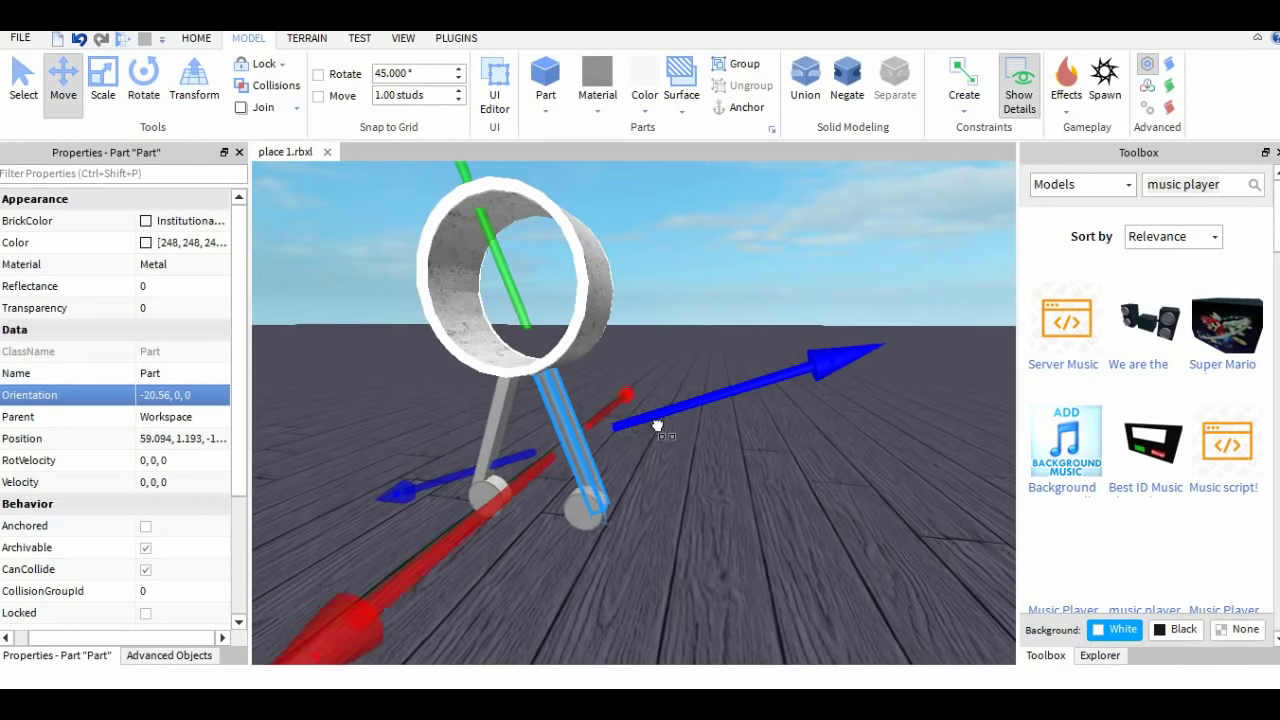
{"action": "left_click", "coordinate": [674, 501]}
{"action": "key", "text": "w"}
{"action": "right_click_drag", "start_coordinate": [674, 501], "coordinate": [674, 503]}
{"action": "key", "text": "s"}
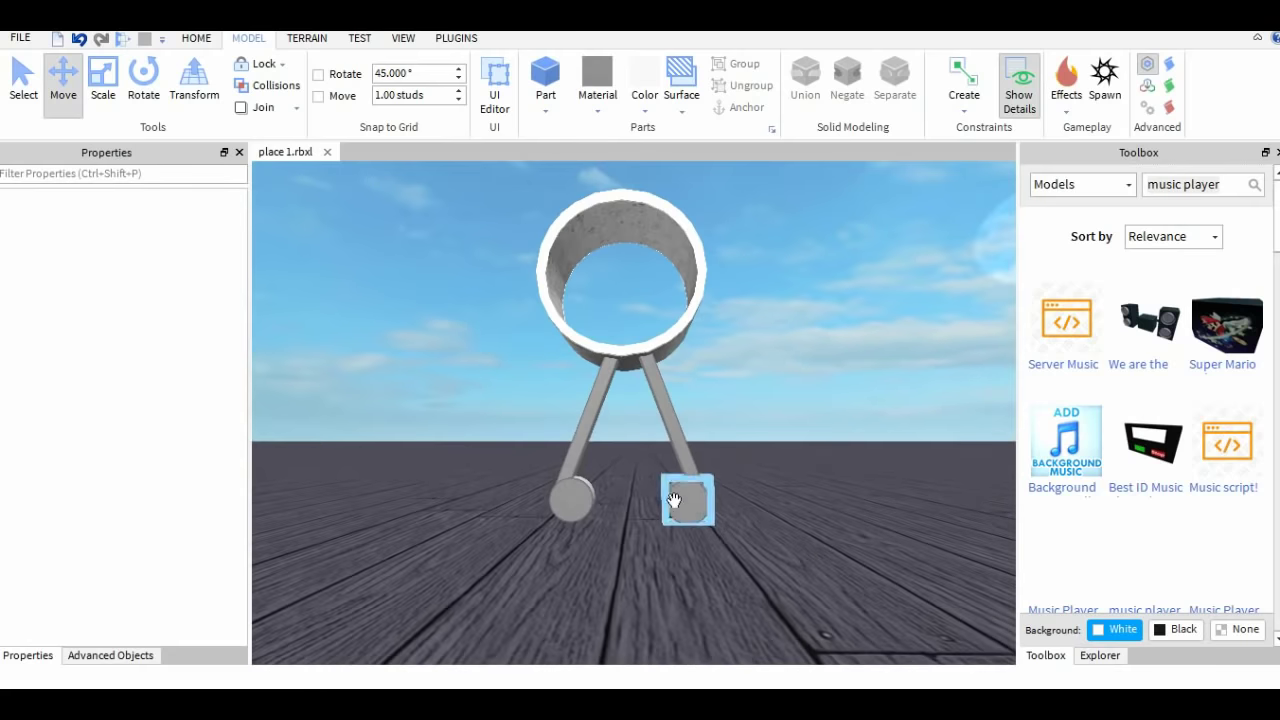
Step: Duplicate the second leg bar for a crossbar
{"action": "left_click", "coordinate": [815, 455]}
{"action": "key", "text": "d"}
{"action": "right_click_drag", "start_coordinate": [815, 454], "coordinate": [797, 437]}
{"action": "key", "text": "a"}
{"action": "left_click", "coordinate": [598, 404]}
{"action": "key", "text": "ctrl+d"}
{"action": "key", "text": "f"}
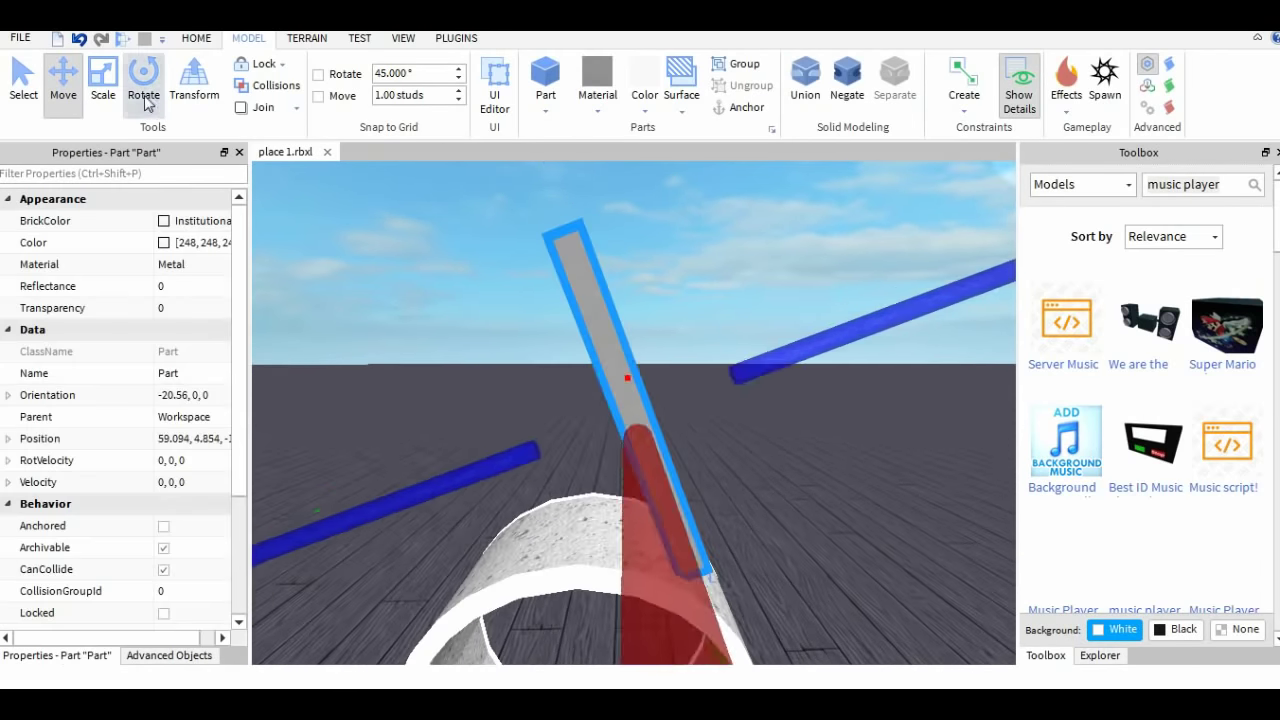
Step: Rotate the copied bar to horizontal with an orientation of -90, 0, 0
{"action": "left_click", "coordinate": [145, 95]}
{"action": "scroll", "coordinate": [612, 345], "scroll_direction": "down", "scroll_amount": 5}
{"action": "left_click_drag", "start_coordinate": [818, 358], "coordinate": [630, 212]}
{"action": "left_click", "coordinate": [186, 396]}
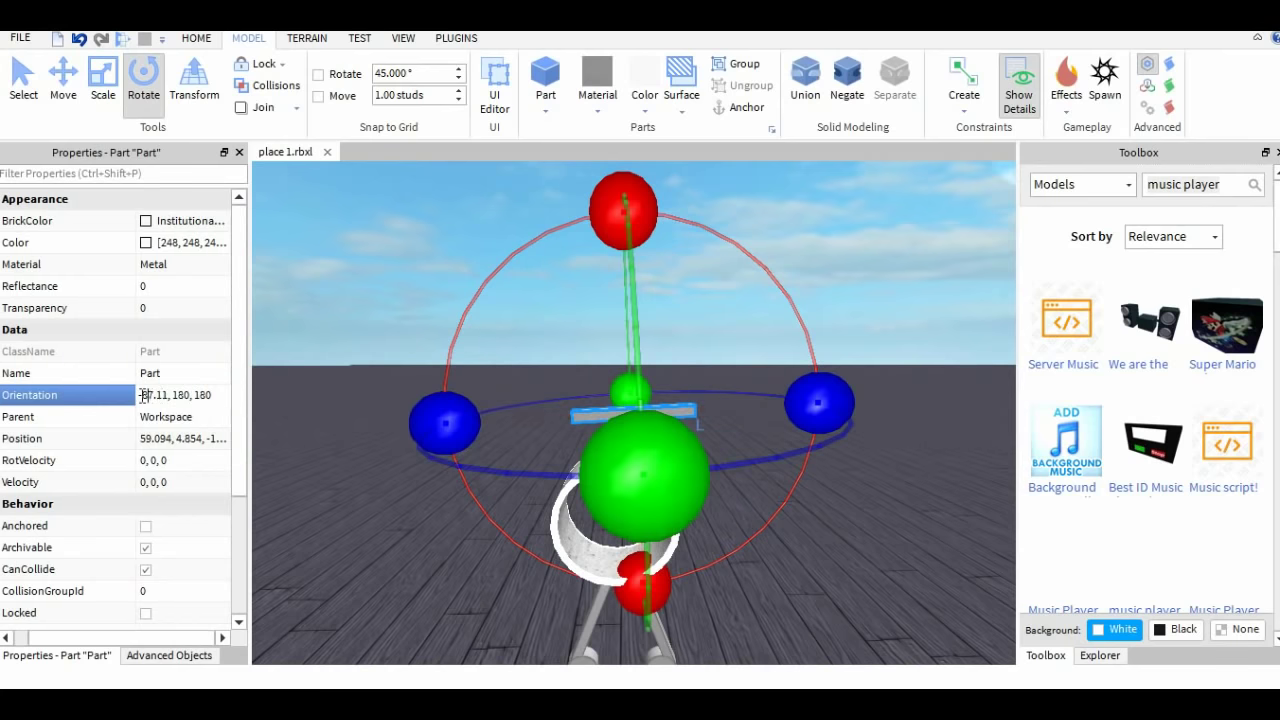
{"action": "key", "text": "Return"}
{"action": "left_click", "coordinate": [63, 80]}
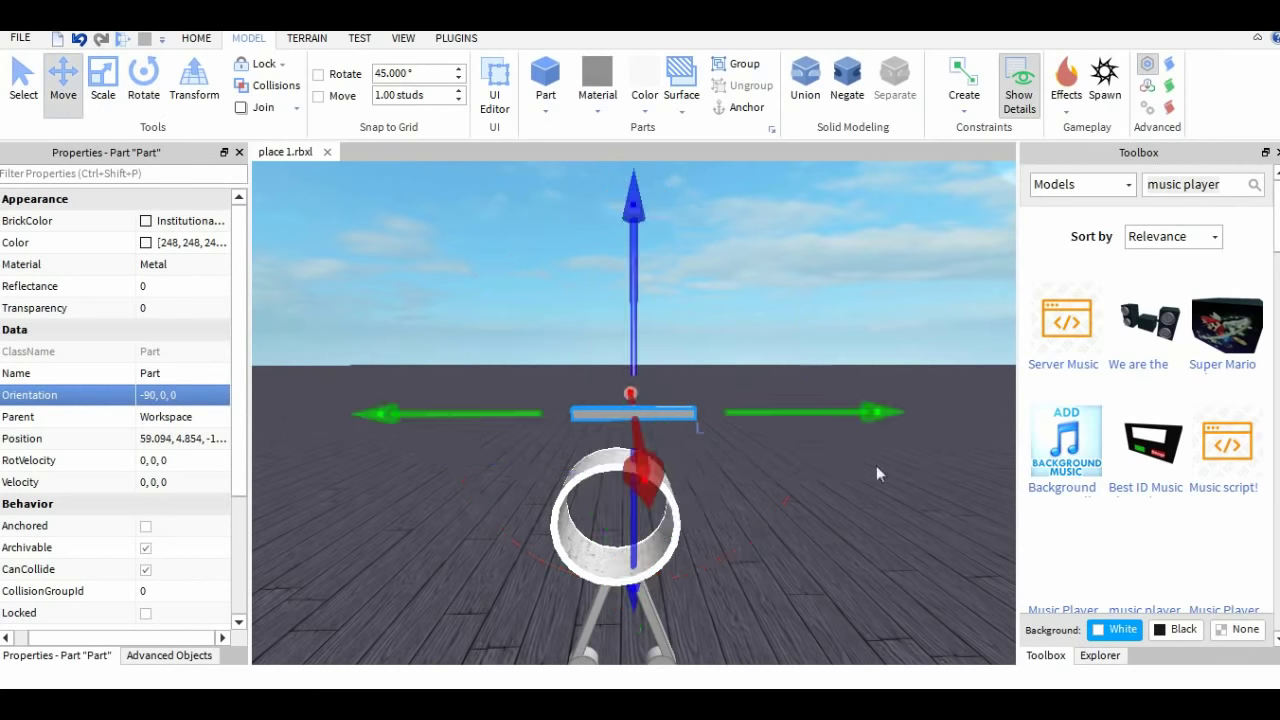
Step: Lower the horizontal bar to the floor so it spans the two small metal discs
{"action": "right_click_drag", "start_coordinate": [876, 465], "coordinate": [842, 446]}
{"action": "scroll", "coordinate": [686, 412], "scroll_direction": "down", "scroll_amount": 2}
{"action": "left_click_drag", "start_coordinate": [686, 413], "coordinate": [686, 412]}
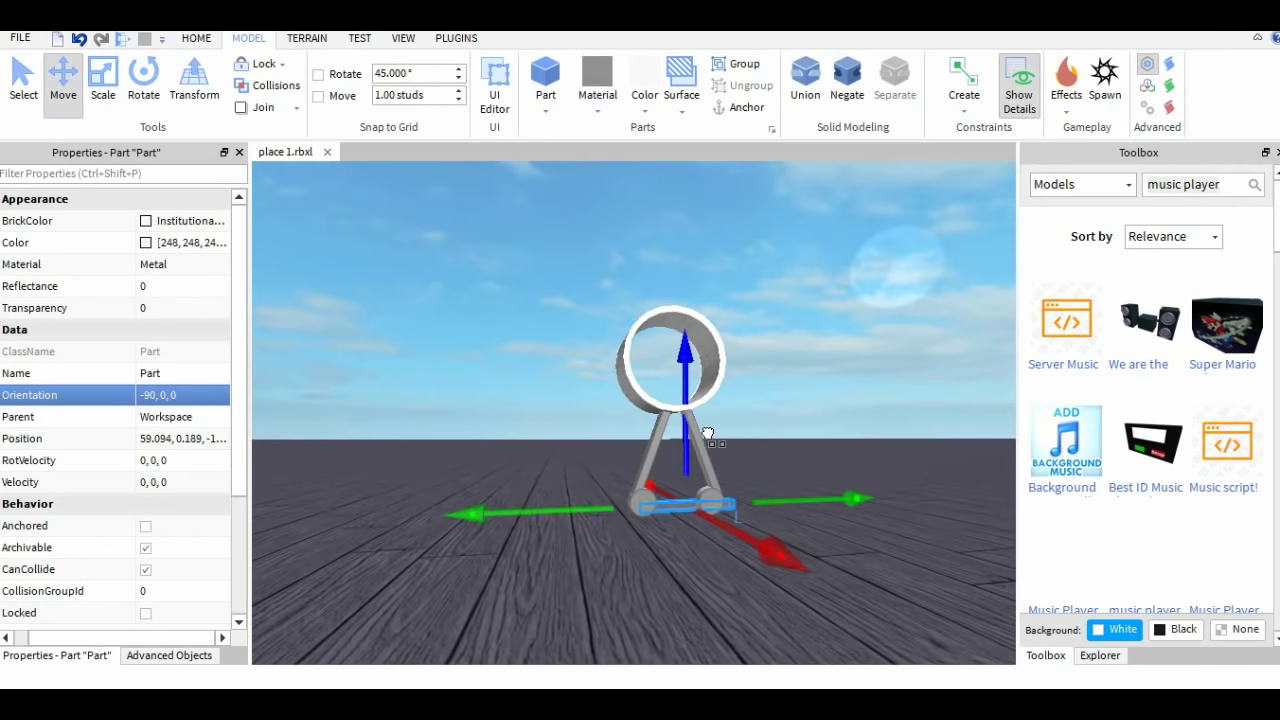
{"action": "right_click_drag", "start_coordinate": [732, 438], "coordinate": [774, 517]}
{"action": "scroll", "coordinate": [774, 517], "scroll_direction": "up", "scroll_amount": 4}
{"action": "left_click", "coordinate": [104, 84]}
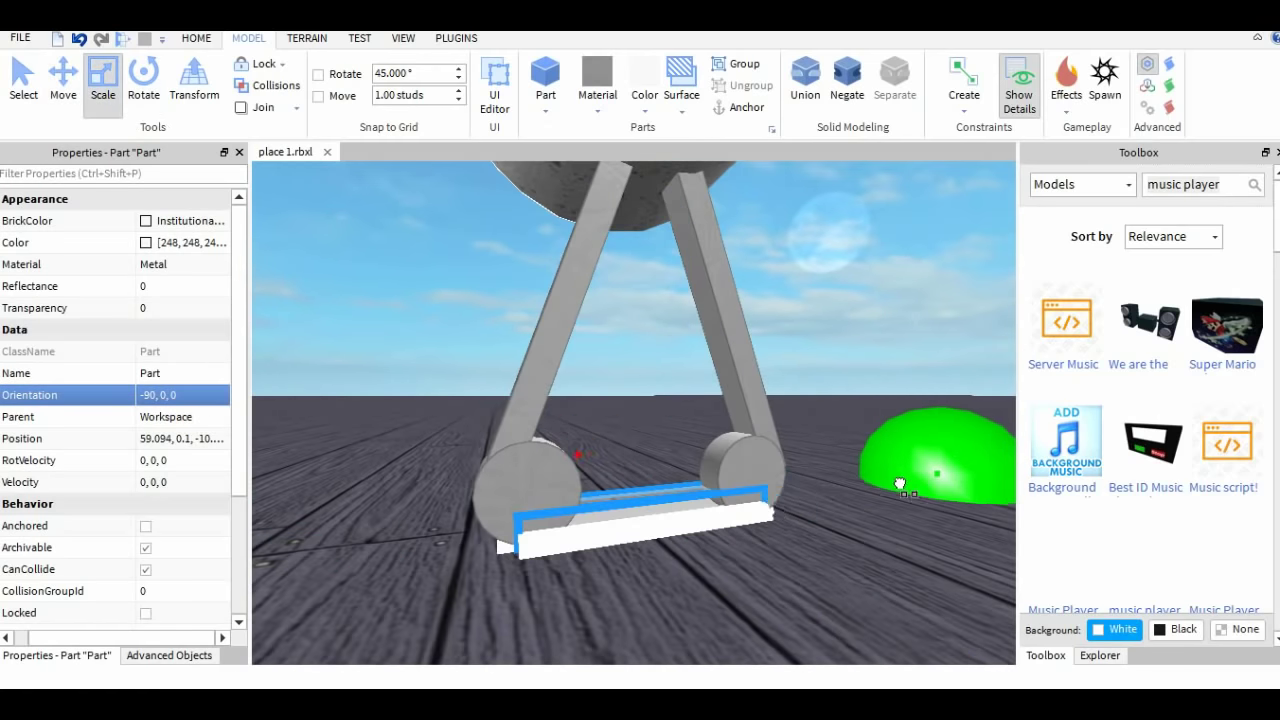
Step: Resize the horizontal crossbar lengthwise so it fits between the two small metal discs
{"action": "left_click_drag", "start_coordinate": [895, 490], "coordinate": [903, 489]}
{"action": "right_click_drag", "start_coordinate": [398, 507], "coordinate": [379, 494]}
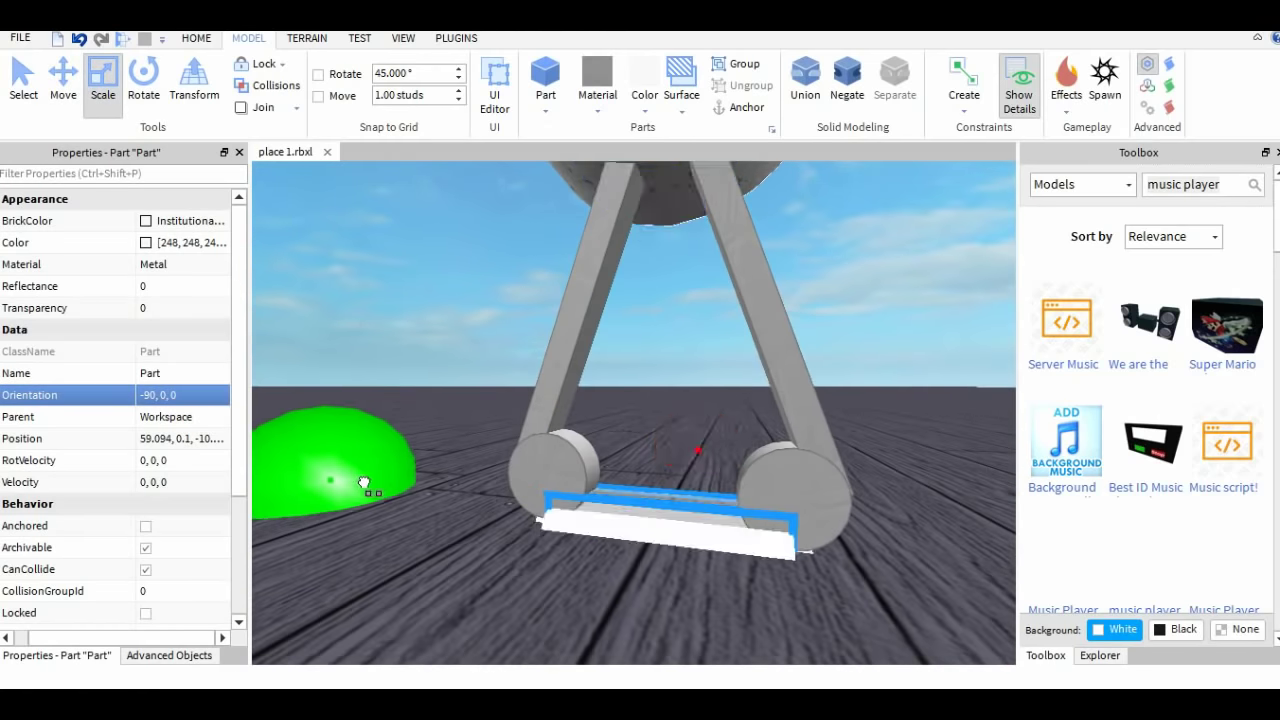
{"action": "left_click_drag", "start_coordinate": [364, 482], "coordinate": [353, 481]}
{"action": "left_click", "coordinate": [617, 568]}
{"action": "right_click_drag", "start_coordinate": [617, 568], "coordinate": [558, 518]}
Step: Nudge the crossbar vertically to a height of 0.06 so it sits flush with the bottoms of the discs
{"action": "left_click", "coordinate": [606, 517]}
{"action": "key", "text": "ctrl+2"}
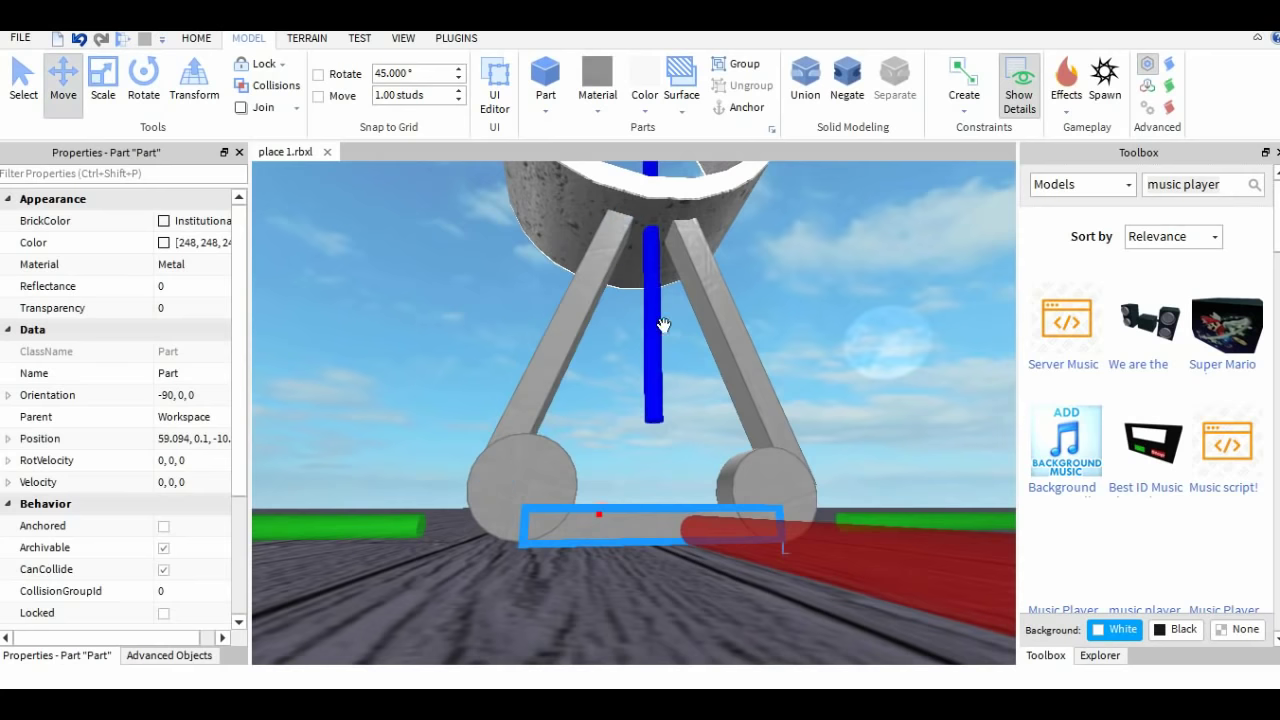
{"action": "left_click_drag", "start_coordinate": [663, 325], "coordinate": [692, 322]}
{"action": "left_click", "coordinate": [868, 320]}
{"action": "right_click_drag", "start_coordinate": [868, 322], "coordinate": [868, 322]}
{"action": "left_click", "coordinate": [660, 516]}
{"action": "left_click_drag", "start_coordinate": [660, 340], "coordinate": [679, 352]}
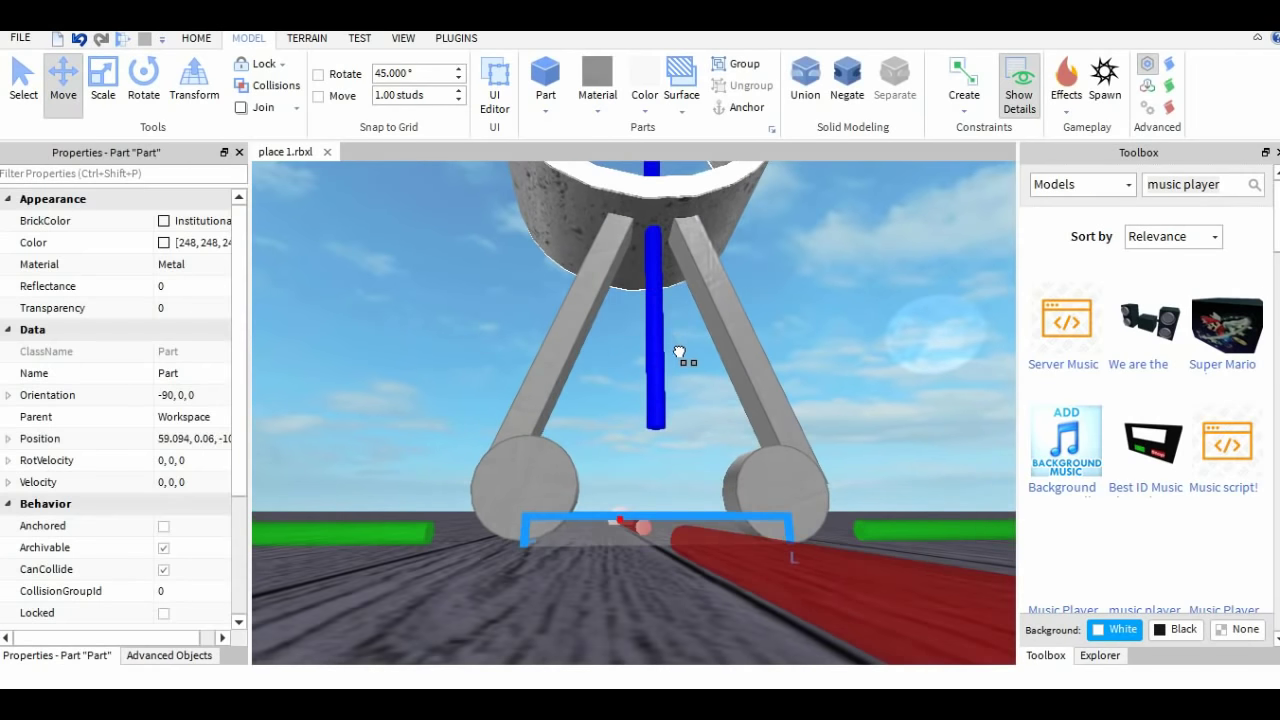
{"action": "left_click", "coordinate": [697, 352]}
{"action": "right_click_drag", "start_coordinate": [697, 352], "coordinate": [680, 372]}
Step: Nudge the first small disc vertically so it lines up with the crossbar and the opposite disc
{"action": "left_click", "coordinate": [557, 466]}
{"action": "right_click_drag", "start_coordinate": [557, 466], "coordinate": [555, 440]}
{"action": "left_click_drag", "start_coordinate": [554, 263], "coordinate": [556, 257]}
{"action": "right_click_drag", "start_coordinate": [590, 272], "coordinate": [594, 277]}
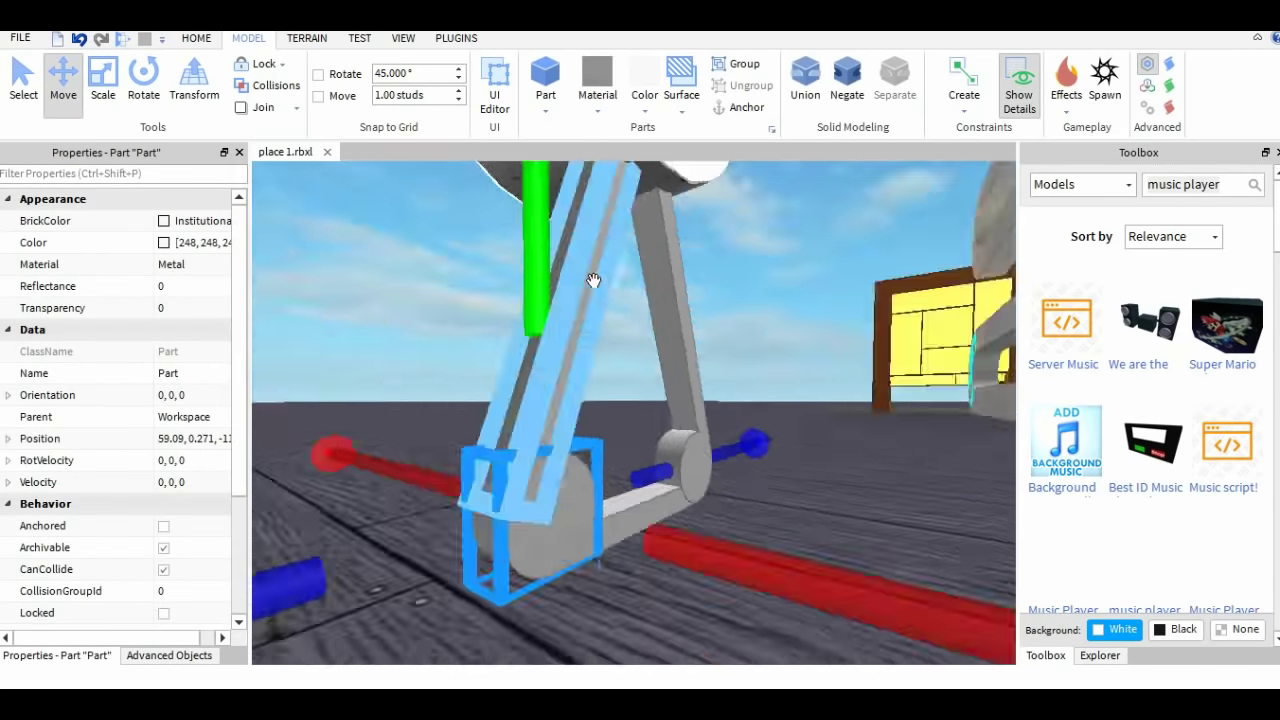
{"action": "left_click", "coordinate": [775, 228]}
{"action": "right_click_drag", "start_coordinate": [775, 228], "coordinate": [775, 230]}
{"action": "right_click_drag", "start_coordinate": [608, 448], "coordinate": [608, 451]}
{"action": "left_click", "coordinate": [803, 490]}
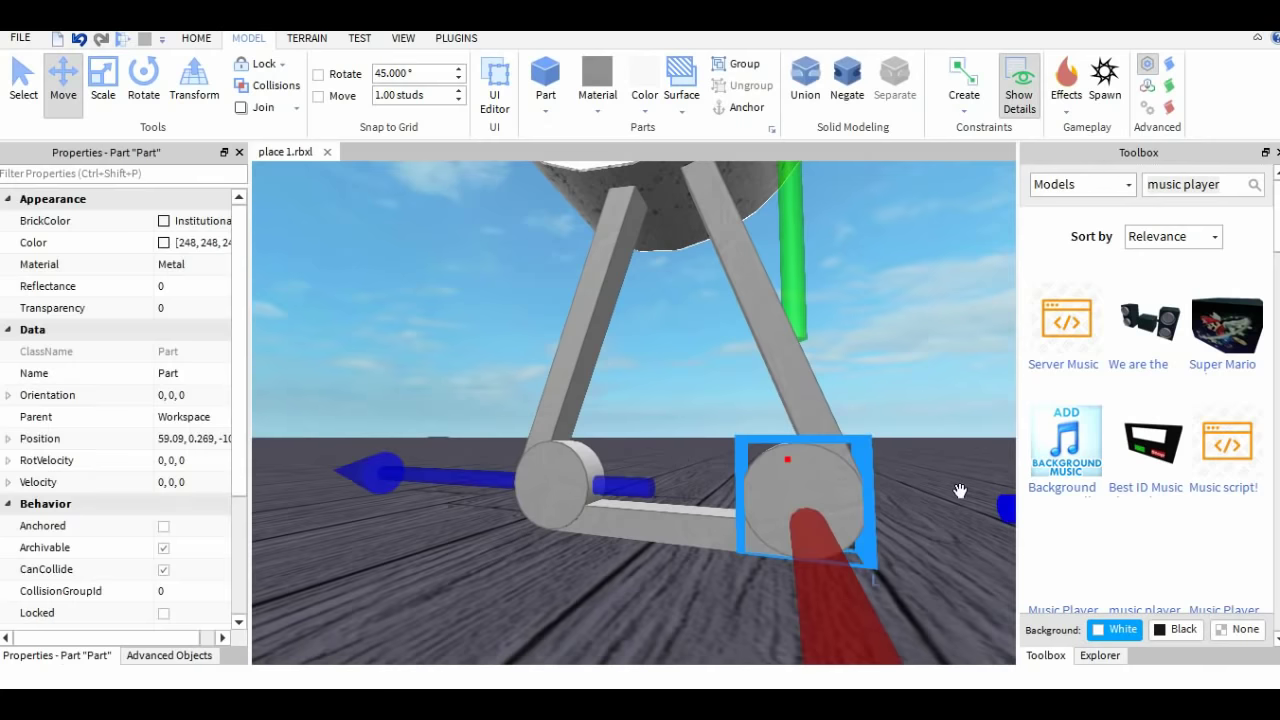
{"action": "left_click", "coordinate": [922, 377]}
{"action": "right_click_drag", "start_coordinate": [921, 376], "coordinate": [919, 376]}
{"action": "scroll", "coordinate": [919, 374], "scroll_direction": "down", "scroll_amount": 8}
{"action": "scroll", "coordinate": [919, 374], "scroll_direction": "up", "scroll_amount": 5}
{"action": "scroll", "coordinate": [920, 375], "scroll_direction": "up", "scroll_amount": 4}
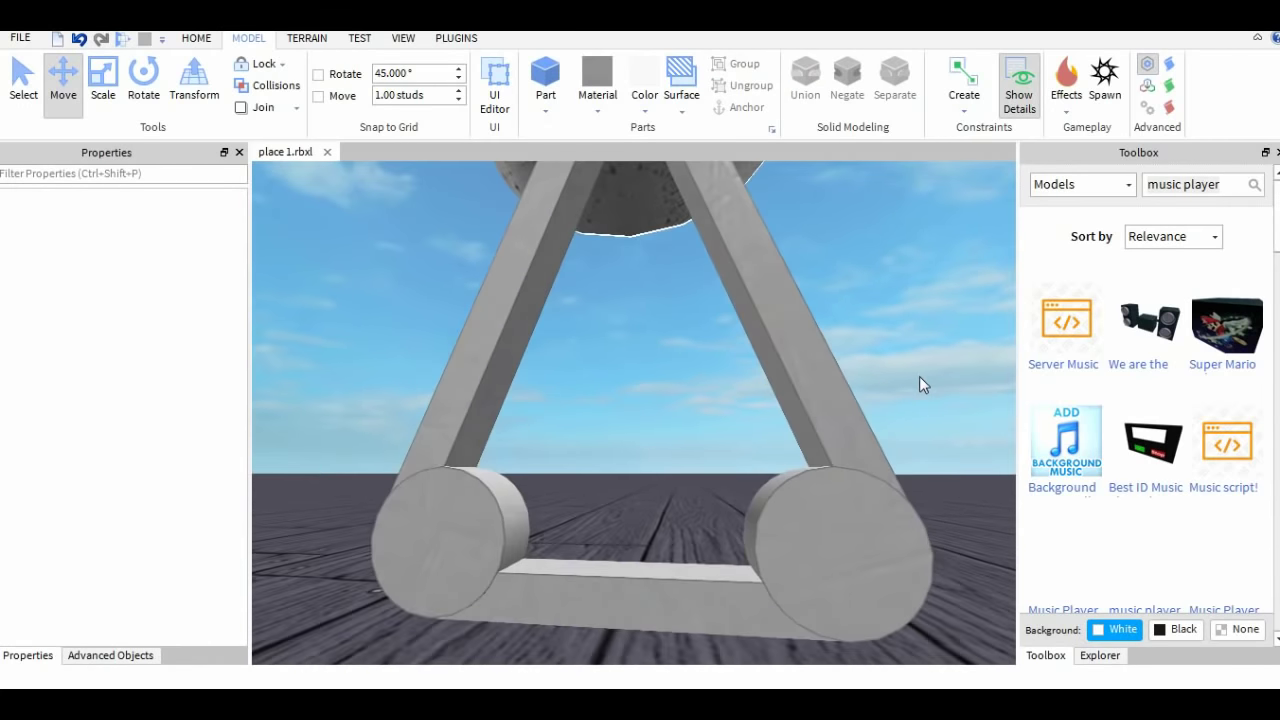
{"action": "scroll", "coordinate": [919, 376], "scroll_direction": "down", "scroll_amount": 4}
Step: Duplicate the second disc and lower the copy to a height of 0.42, just inside that corner of the stand
{"action": "left_click", "coordinate": [703, 460]}
{"action": "key", "text": "ctrl+c"}
{"action": "key", "text": "ctrl+v"}
{"action": "right_click_drag", "start_coordinate": [705, 462], "coordinate": [711, 475]}
{"action": "scroll", "coordinate": [711, 467], "scroll_direction": "down", "scroll_amount": 3}
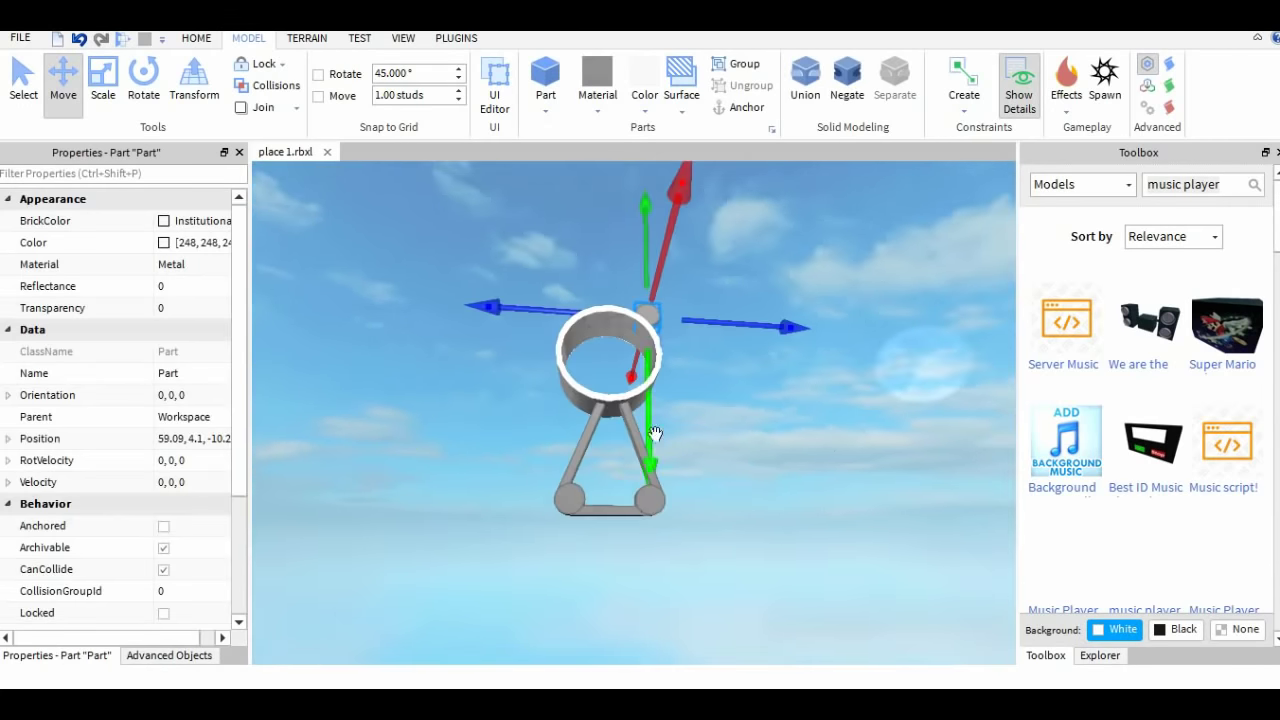
{"action": "left_click_drag", "start_coordinate": [655, 438], "coordinate": [740, 576]}
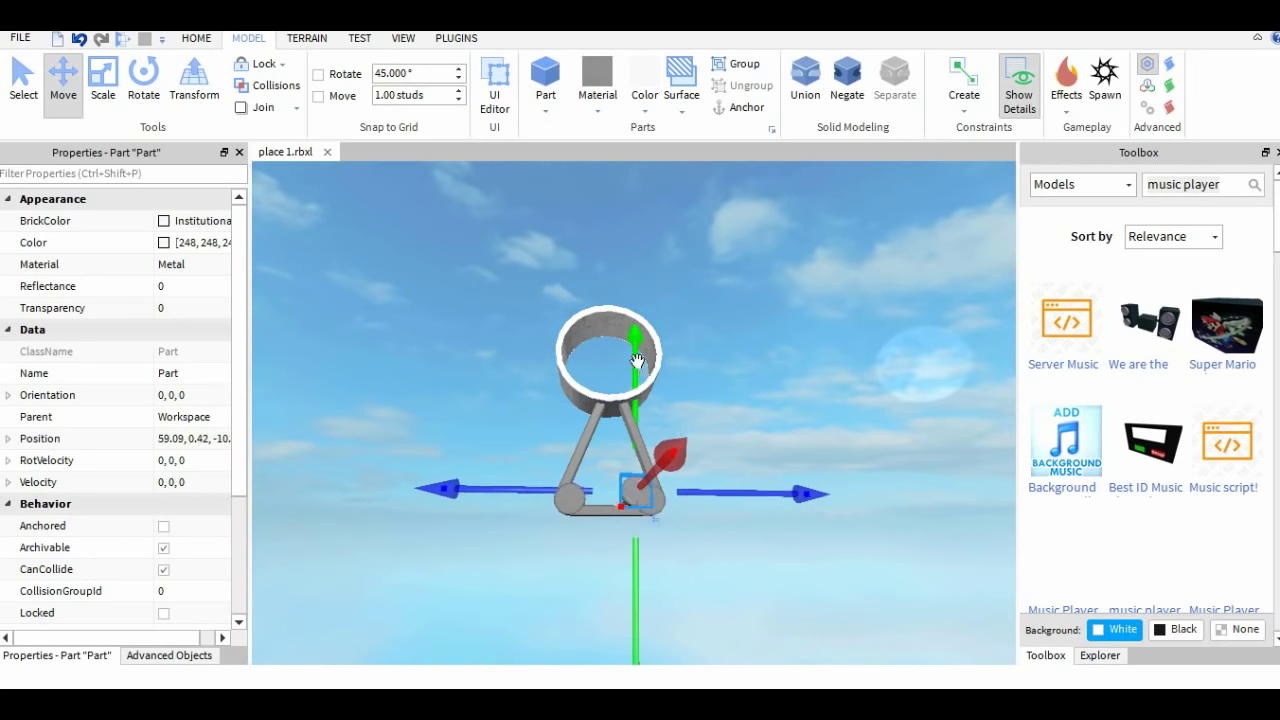
{"action": "scroll", "coordinate": [637, 362], "scroll_direction": "up", "scroll_amount": 4}
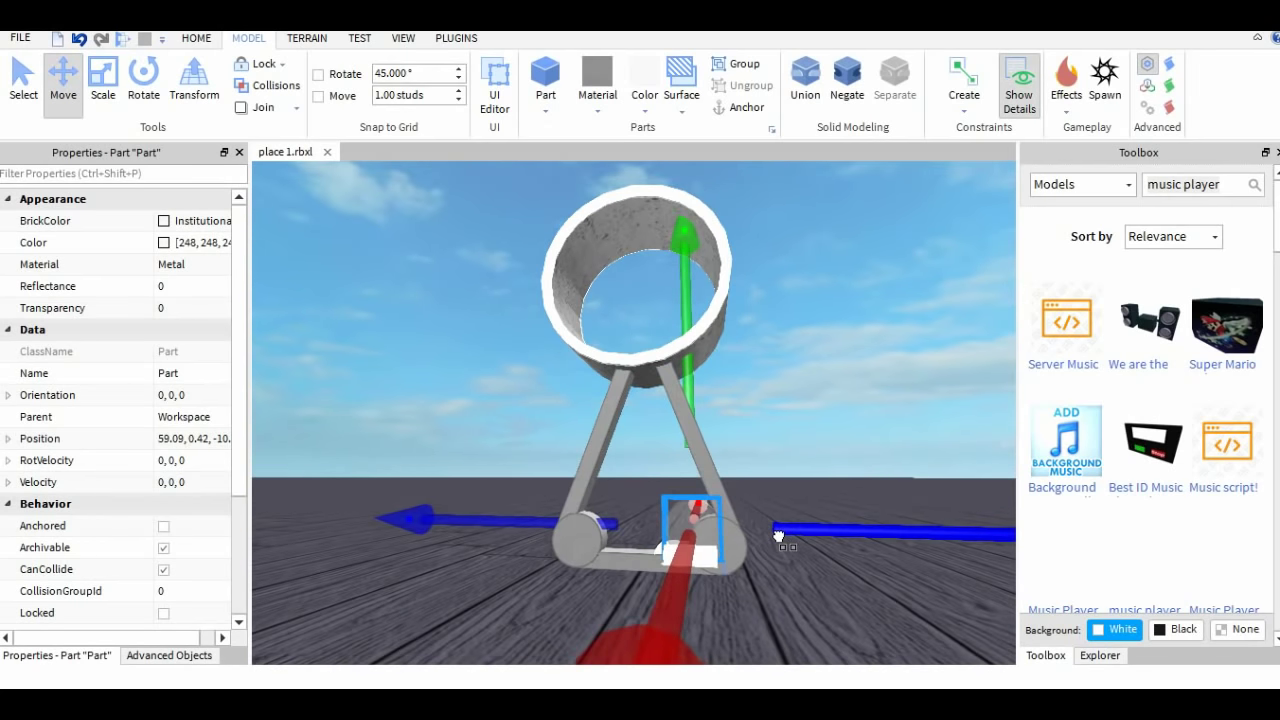
Step: Cut the copied disc out of the second corner disc using Negate and Union to round the stand's inner corner
{"action": "left_click", "coordinate": [793, 260]}
{"action": "left_click", "coordinate": [724, 552]}
{"action": "left_click", "coordinate": [688, 530], "text": "ctrl"}
{"action": "left_click", "coordinate": [797, 98]}
{"action": "left_click", "coordinate": [797, 360]}
{"action": "right_click_drag", "start_coordinate": [797, 360], "coordinate": [797, 366]}
{"action": "scroll", "coordinate": [797, 366], "scroll_direction": "up", "scroll_amount": 2}
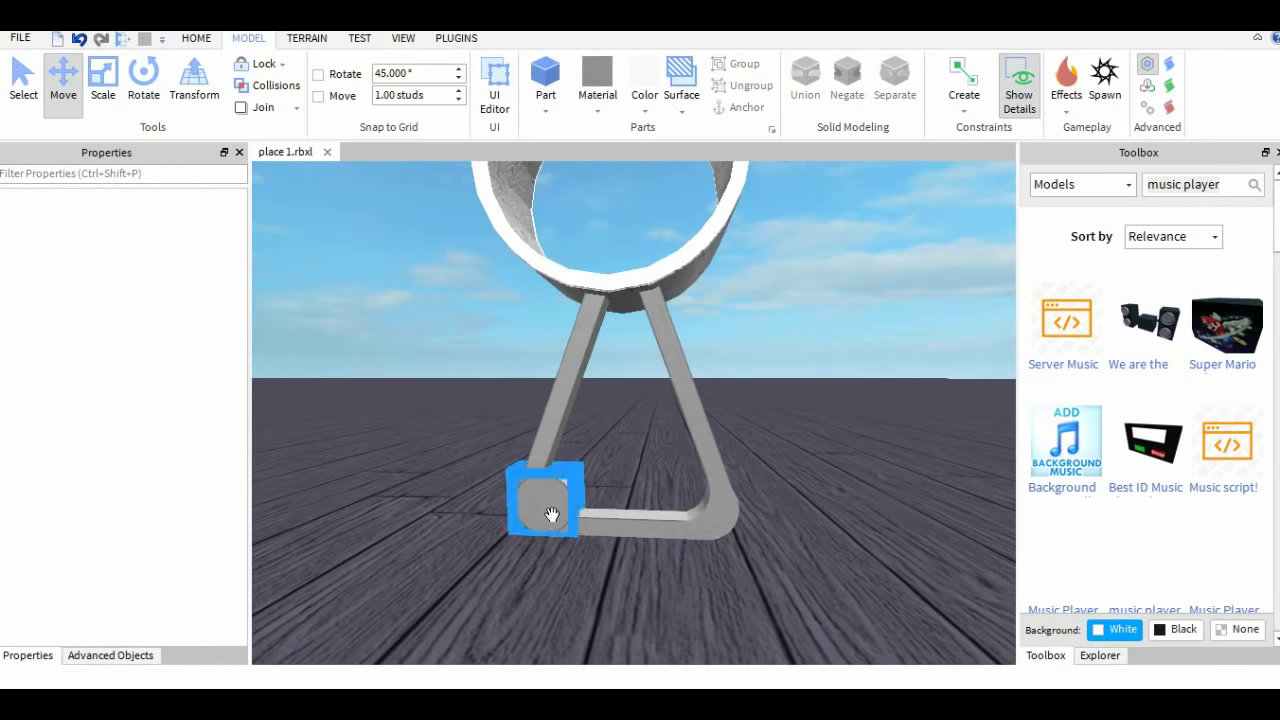
Step: Duplicate the first corner disc and place the copy just inside and above it, at a height of about 0.415
{"action": "left_click", "coordinate": [552, 514]}
{"action": "key", "text": "ctrl+c"}
{"action": "key", "text": "ctrl+v"}
{"action": "right_click_drag", "start_coordinate": [552, 514], "coordinate": [593, 424]}
{"action": "scroll", "coordinate": [593, 424], "scroll_direction": "down", "scroll_amount": 4}
{"action": "mouse_move", "coordinate": [608, 601]}
{"action": "right_mouse_down"}
{"action": "mouse_move", "coordinate": [619, 536]}
{"action": "mouse_move", "coordinate": [604, 584]}
{"action": "right_mouse_up"}
{"action": "left_click_drag", "start_coordinate": [603, 580], "coordinate": [603, 586]}
{"action": "scroll", "coordinate": [758, 443], "scroll_direction": "up", "scroll_amount": 5}
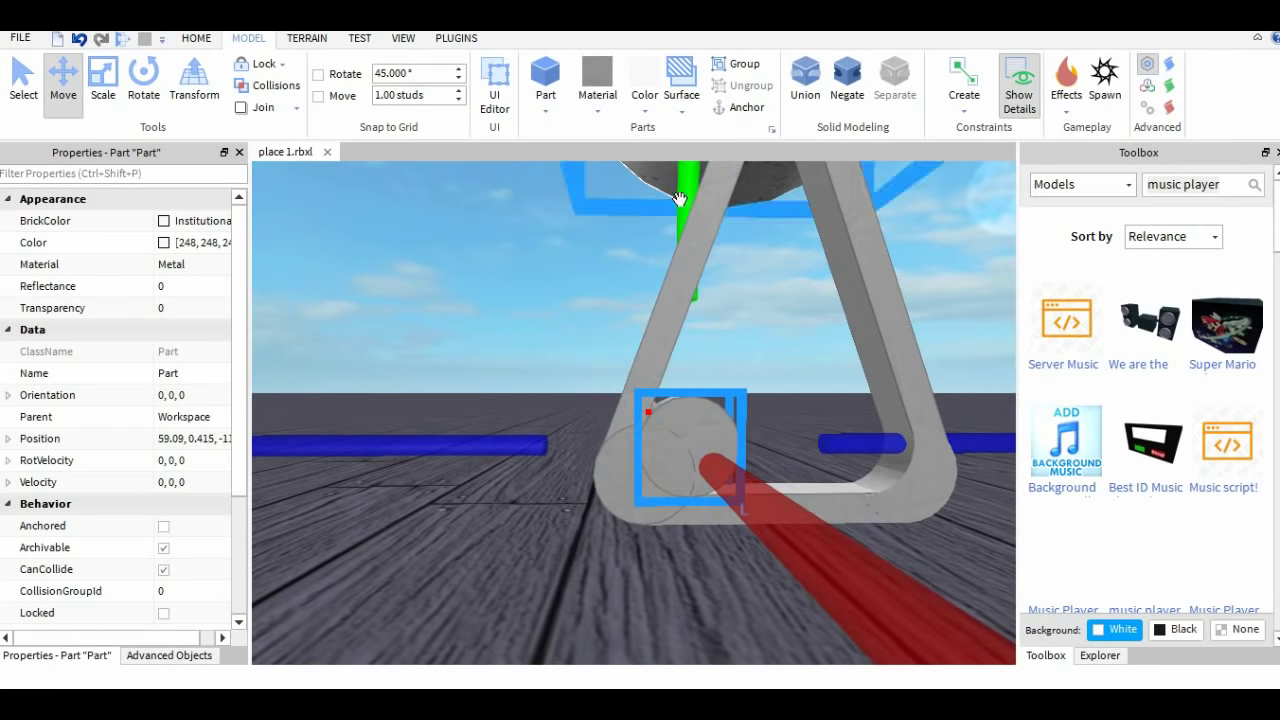
Step: Negate the copied disc and union it with the first corner disc to round that inner corner
{"action": "left_click", "coordinate": [843, 84]}
{"action": "left_click_drag", "start_coordinate": [577, 560], "coordinate": [705, 432]}
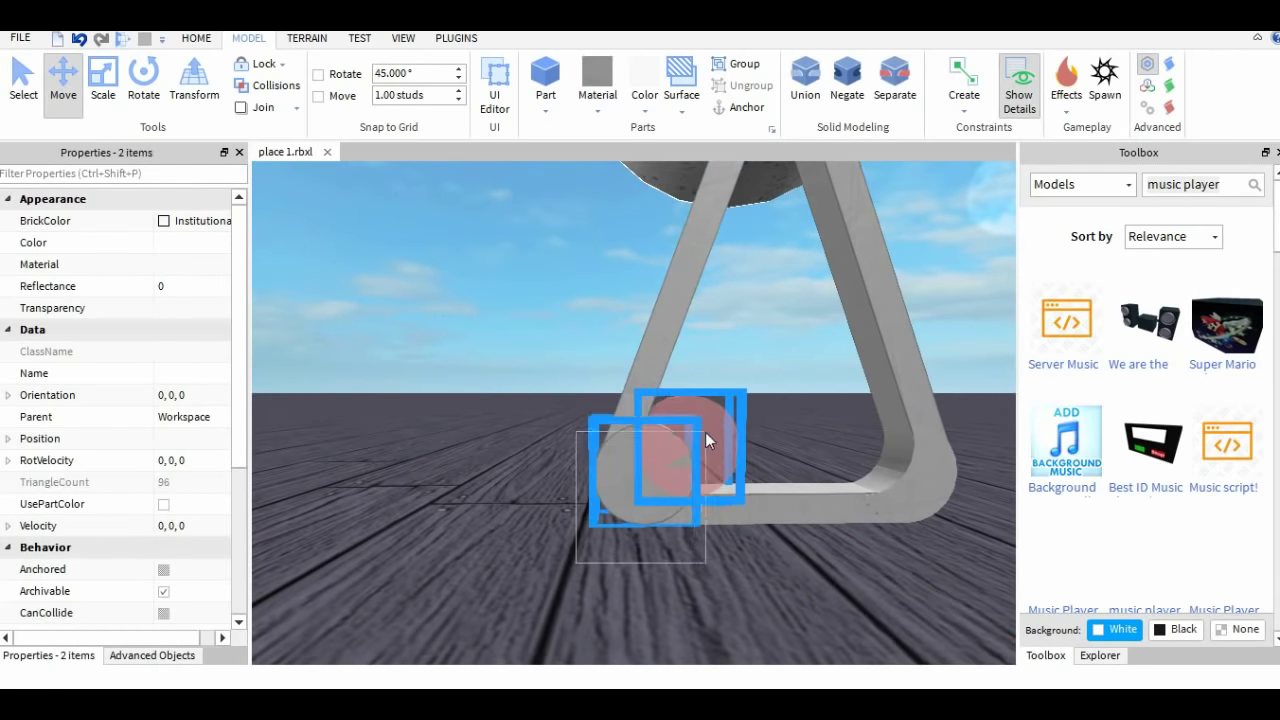
{"action": "left_click", "coordinate": [806, 82]}
{"action": "left_click", "coordinate": [407, 351]}
{"action": "scroll", "coordinate": [406, 349], "scroll_direction": "down", "scroll_amount": 5}
{"action": "right_click_drag", "start_coordinate": [406, 350], "coordinate": [391, 357]}
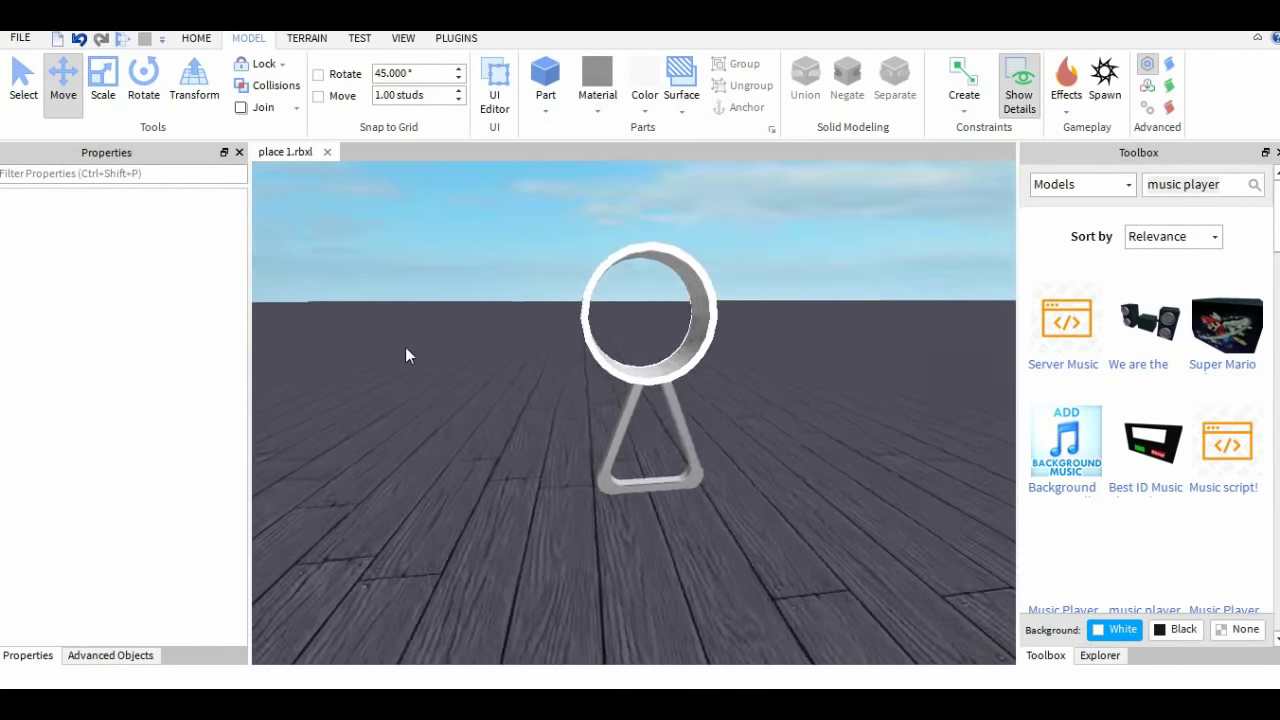
{"action": "scroll", "coordinate": [406, 350], "scroll_direction": "up", "scroll_amount": 5}
{"action": "scroll", "coordinate": [391, 357], "scroll_direction": "down", "scroll_amount": 5}
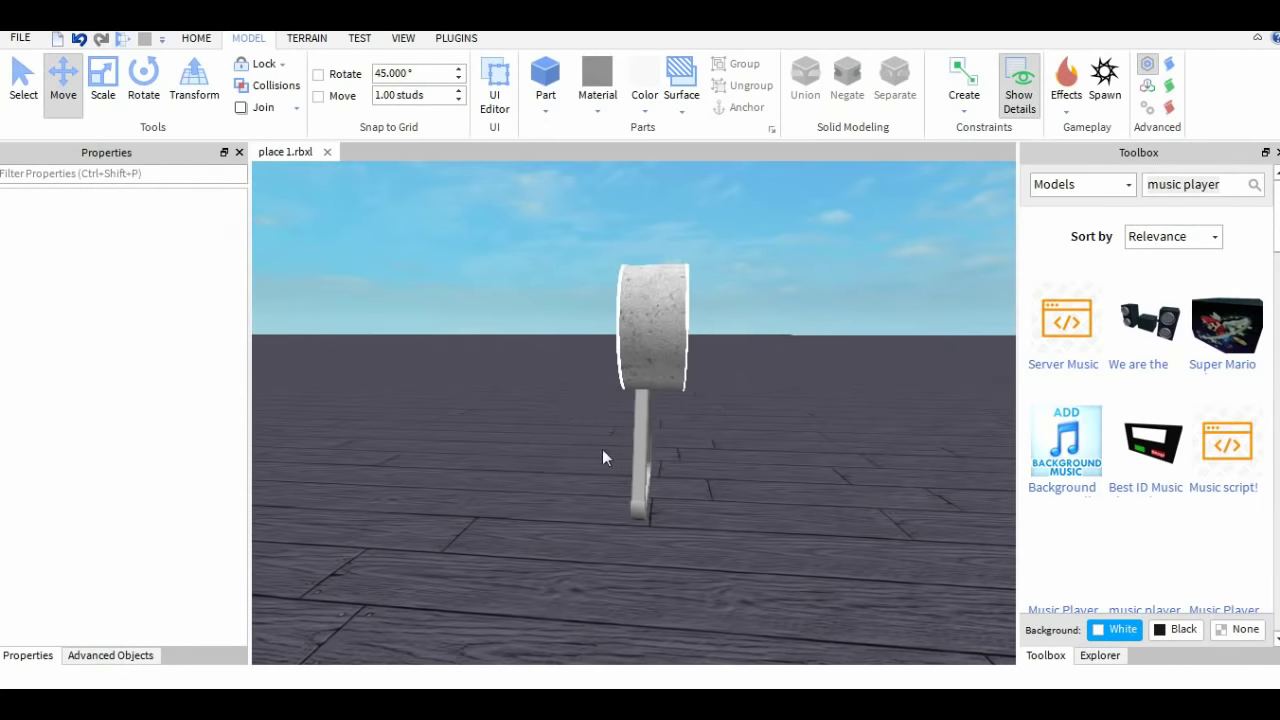
Step: Select all the metal stand parts beneath the ring and union them into one solid
{"action": "left_click_drag", "start_coordinate": [605, 452], "coordinate": [867, 352]}
{"action": "left_click", "coordinate": [806, 82]}
{"action": "scroll", "coordinate": [769, 473], "scroll_direction": "up", "scroll_amount": 3}
{"action": "left_click", "coordinate": [809, 387]}
{"action": "right_click_drag", "start_coordinate": [809, 387], "coordinate": [810, 387]}
{"action": "scroll", "coordinate": [810, 387], "scroll_direction": "down", "scroll_amount": 5}
{"action": "scroll", "coordinate": [810, 387], "scroll_direction": "up", "scroll_amount": 3}
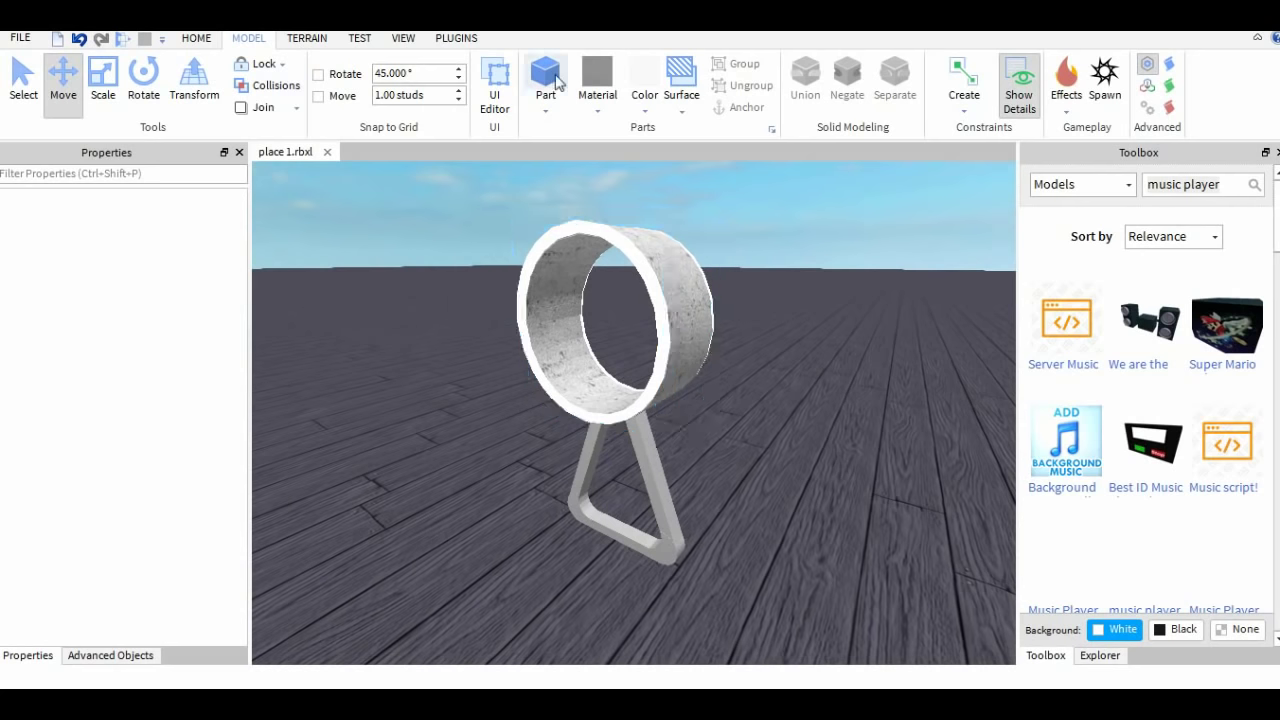
Step: Insert a block part, shrink it to a small cube and set its transparency to 1
{"action": "left_click", "coordinate": [551, 74]}
{"action": "left_click", "coordinate": [103, 80]}
{"action": "scroll", "coordinate": [630, 580], "scroll_direction": "down", "scroll_amount": 4}
{"action": "left_click_drag", "start_coordinate": [711, 388], "coordinate": [645, 417]}
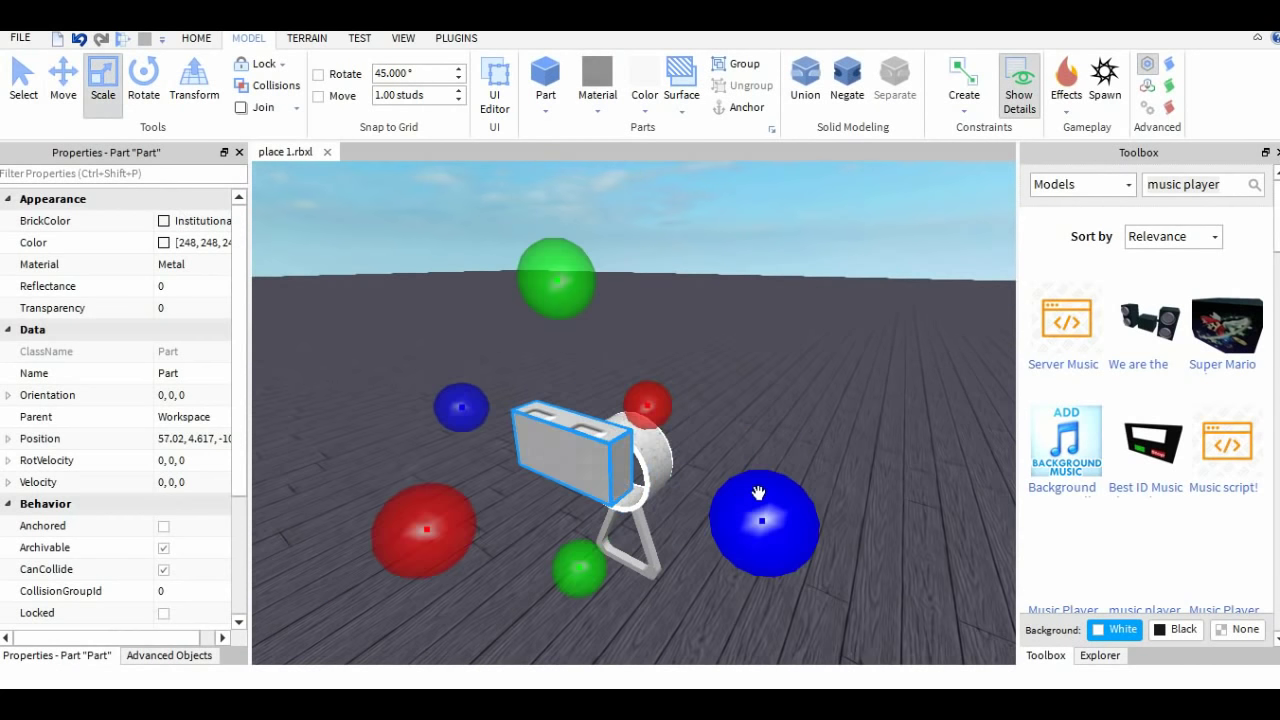
{"action": "left_click_drag", "start_coordinate": [757, 492], "coordinate": [621, 509]}
{"action": "type", "text": "1"}
{"action": "key", "text": "Return"}
{"action": "right_click_drag", "start_coordinate": [606, 500], "coordinate": [606, 509]}
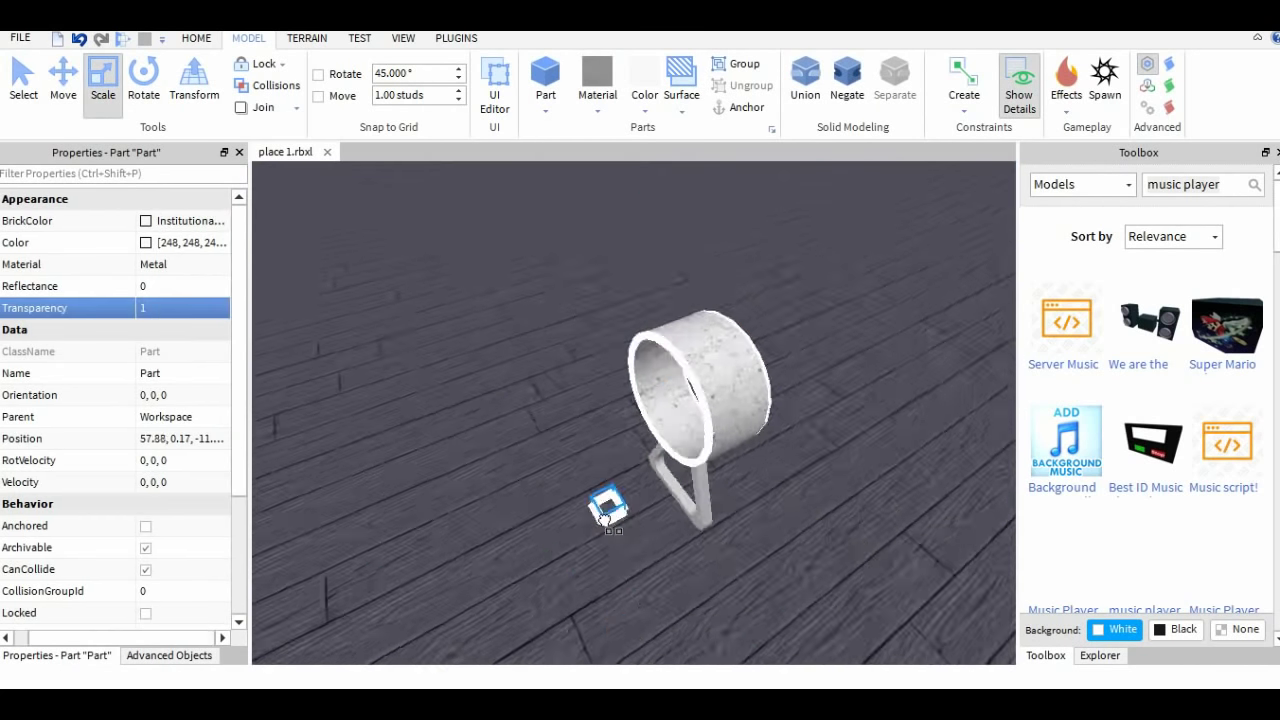
Step: Move the invisible cube onto the inner bottom surface of the concrete ring
{"action": "left_click_drag", "start_coordinate": [606, 509], "coordinate": [680, 477]}
{"action": "scroll", "coordinate": [680, 477], "scroll_direction": "up", "scroll_amount": 3}
{"action": "right_click_drag", "start_coordinate": [680, 477], "coordinate": [680, 477]}
{"action": "scroll", "coordinate": [680, 477], "scroll_direction": "down", "scroll_amount": 4}
{"action": "right_click_drag", "start_coordinate": [520, 354], "coordinate": [520, 354]}
{"action": "scroll", "coordinate": [520, 354], "scroll_direction": "up", "scroll_amount": 2}
Step: Add a PointLight to the invisible cube inside the ring
{"action": "left_click", "coordinate": [165, 654]}
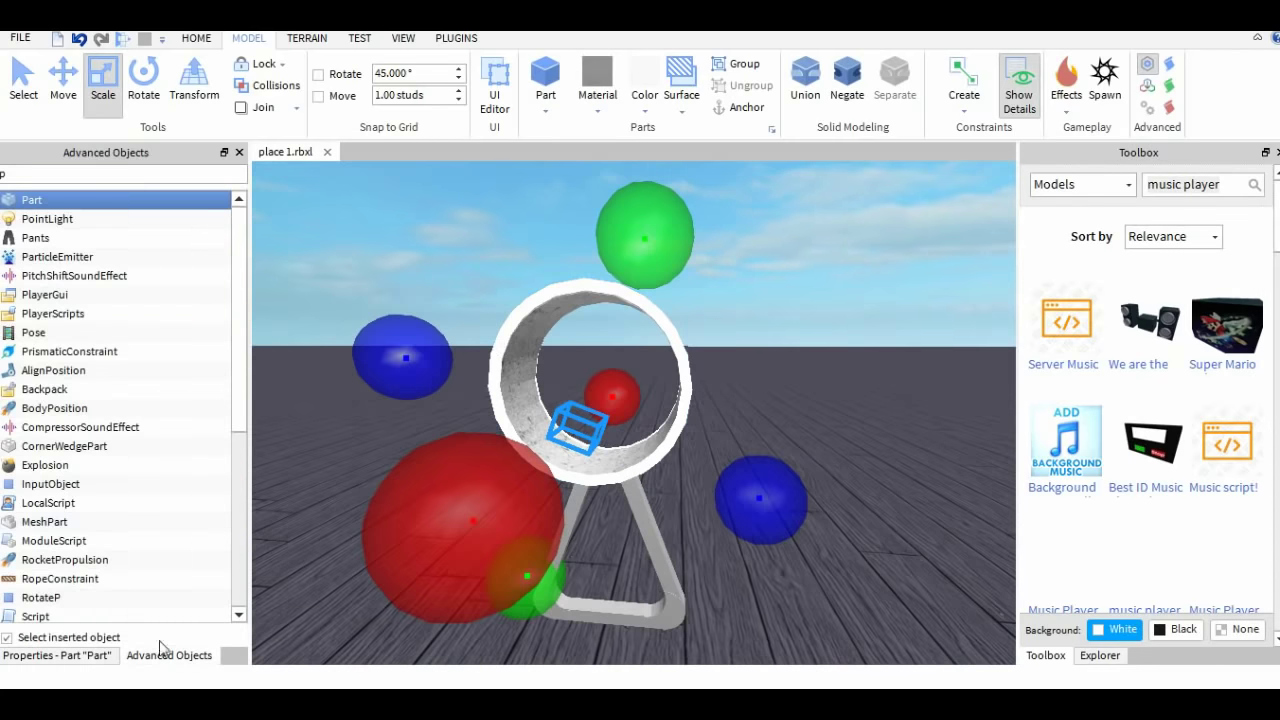
{"action": "left_click", "coordinate": [50, 220]}
{"action": "right_click_drag", "start_coordinate": [601, 315], "coordinate": [602, 315]}
{"action": "scroll", "coordinate": [602, 315], "scroll_direction": "down", "scroll_amount": 3}
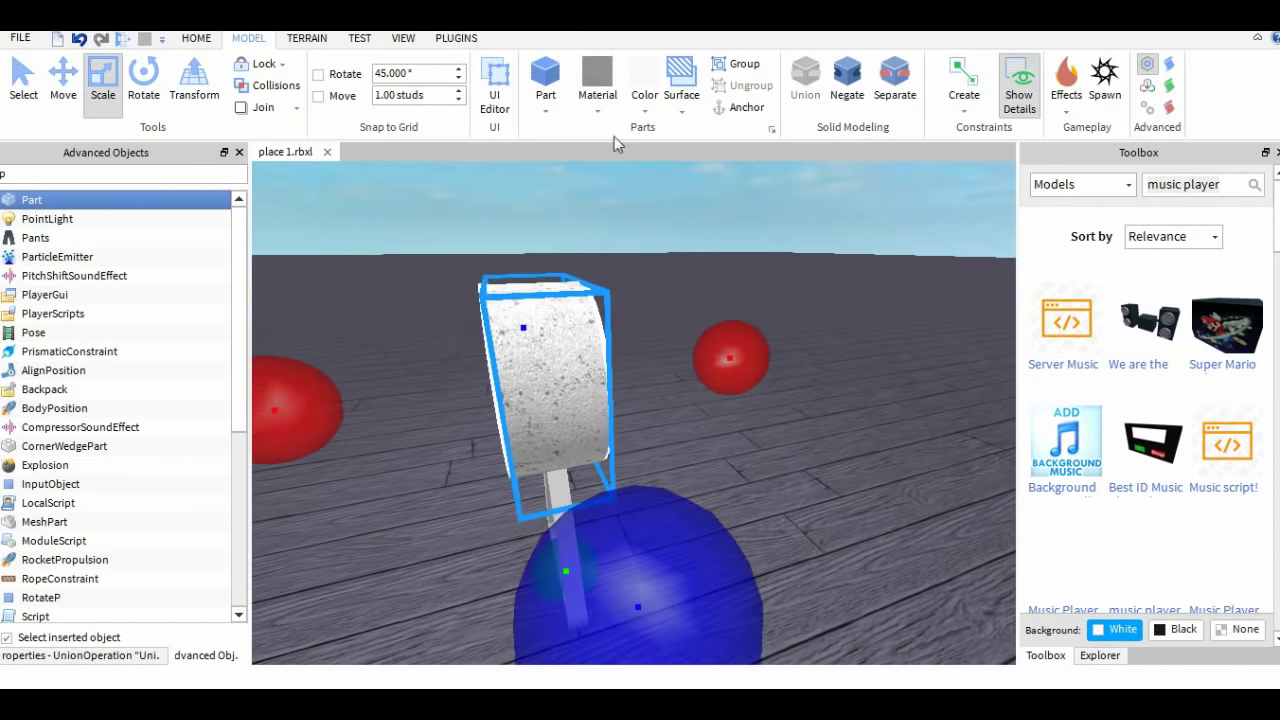
Step: Recolor the concrete ring to Fossil grey
{"action": "left_click", "coordinate": [644, 100]}
{"action": "left_click", "coordinate": [778, 439]}
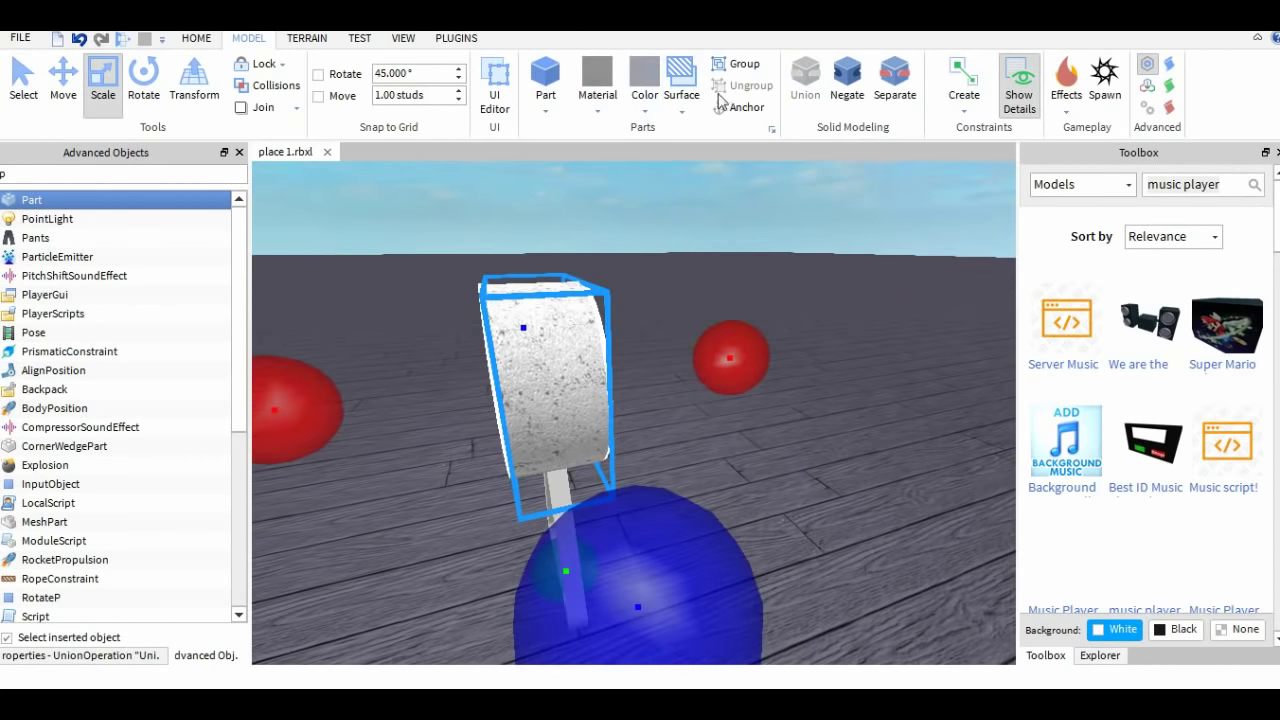
{"action": "left_click", "coordinate": [807, 87]}
{"action": "left_click", "coordinate": [760, 263]}
{"action": "right_click_drag", "start_coordinate": [760, 263], "coordinate": [760, 263]}
{"action": "scroll", "coordinate": [760, 263], "scroll_direction": "down", "scroll_amount": 2}
{"action": "scroll", "coordinate": [760, 263], "scroll_direction": "up", "scroll_amount": 3}
Step: Apply the Pebble material to the triangular stand
{"action": "left_click", "coordinate": [741, 586]}
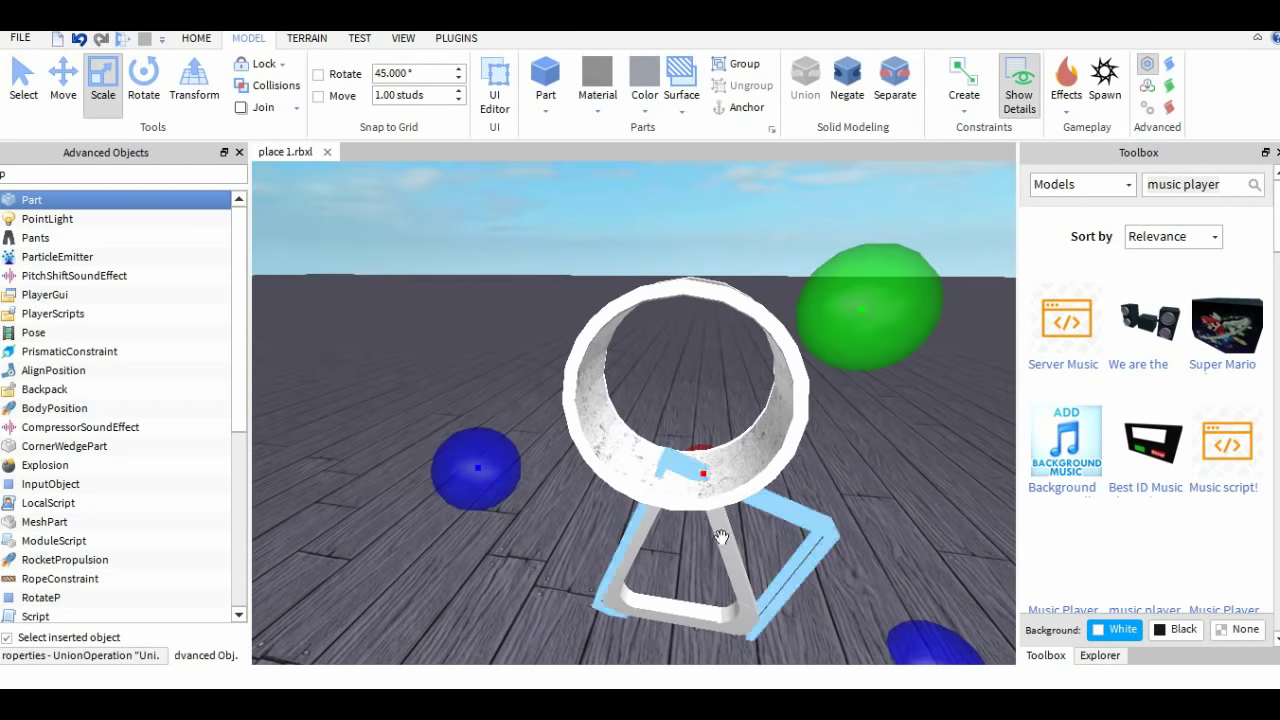
{"action": "left_click", "coordinate": [599, 112]}
{"action": "left_click", "coordinate": [681, 465]}
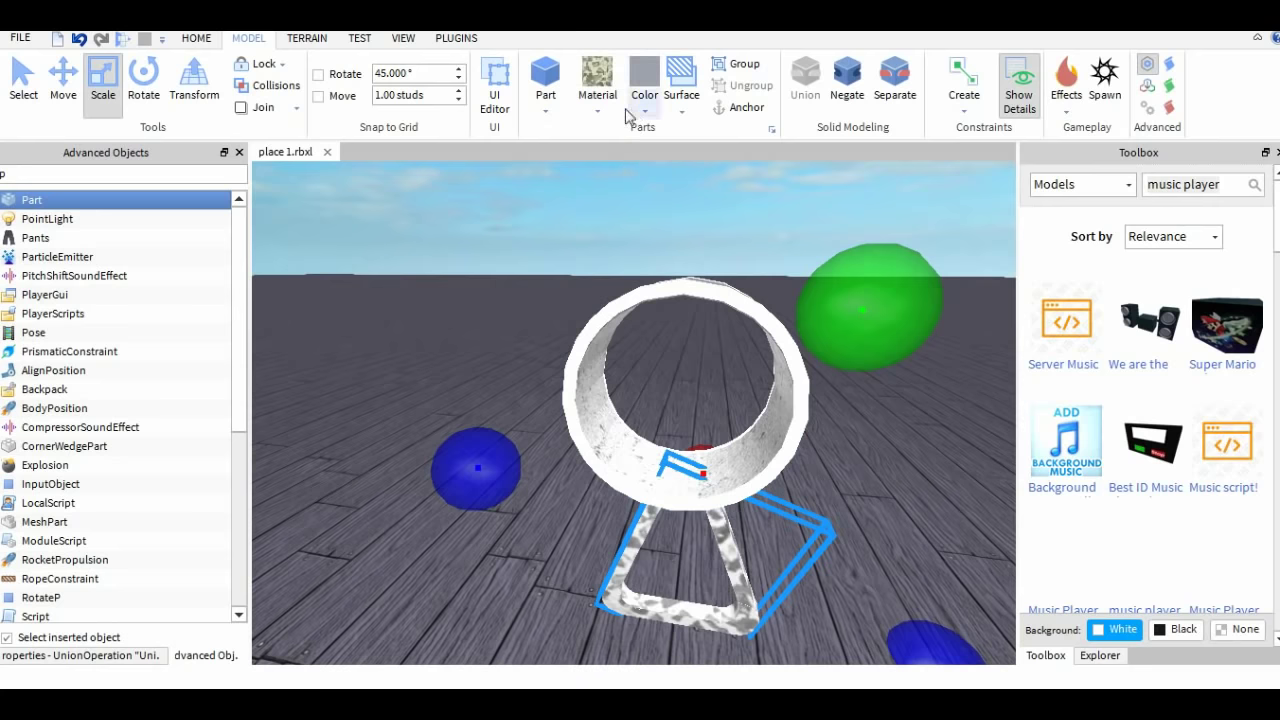
{"action": "left_click", "coordinate": [663, 181]}
{"action": "scroll", "coordinate": [663, 181], "scroll_direction": "down", "scroll_amount": 2}
{"action": "right_click_drag", "start_coordinate": [663, 181], "coordinate": [663, 181]}
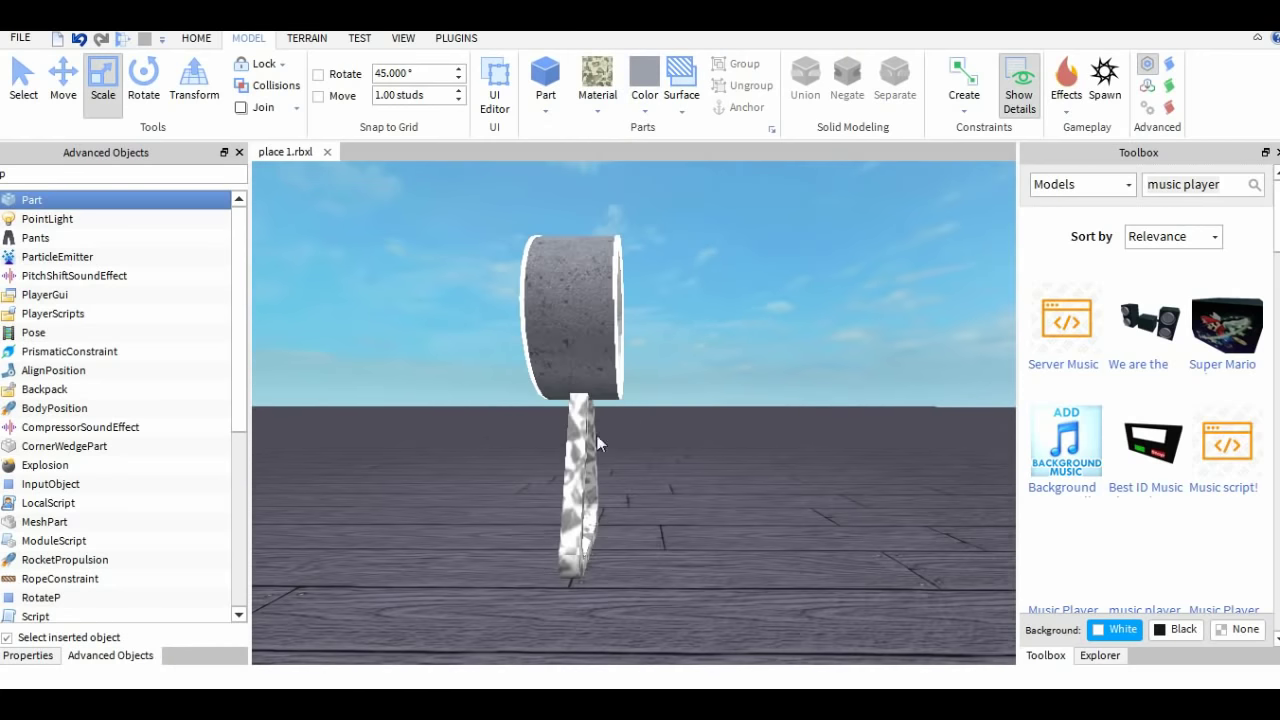
Step: Adjust the placement and depth of the pebble stand beneath the ring
{"action": "left_click", "coordinate": [597, 440]}
{"action": "left_click", "coordinate": [728, 420]}
{"action": "right_click_drag", "start_coordinate": [728, 420], "coordinate": [728, 420]}
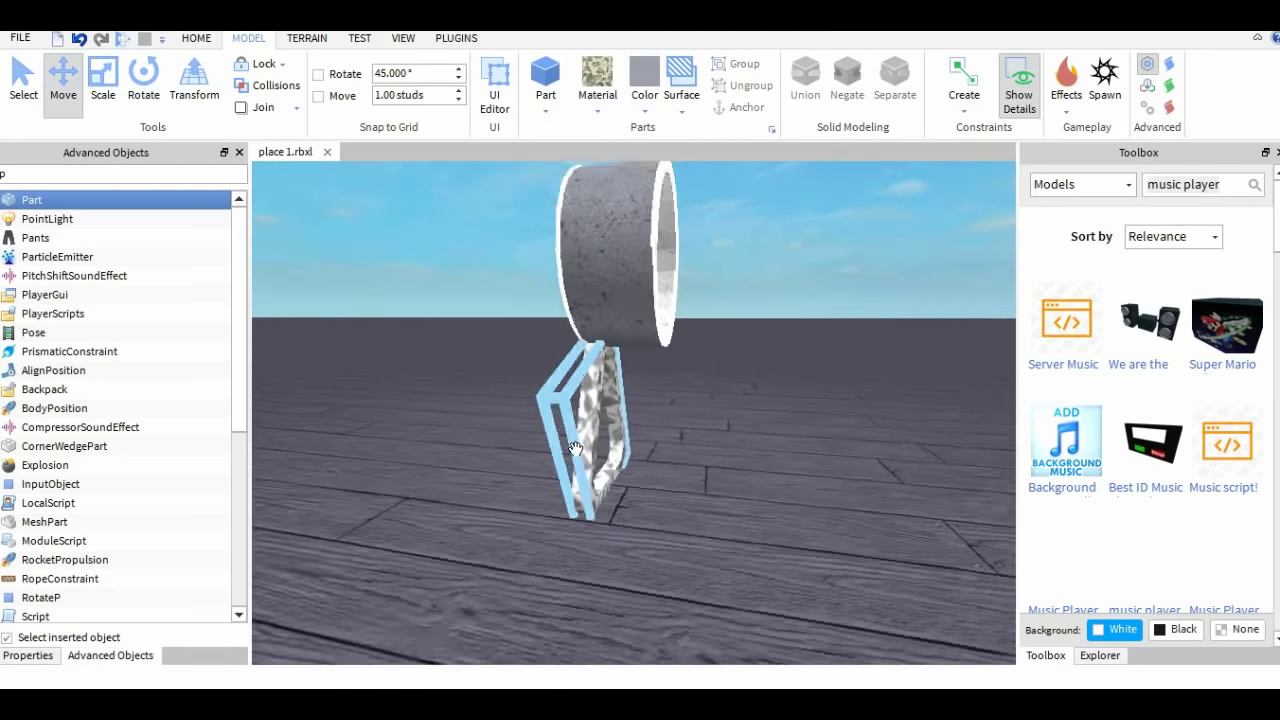
{"action": "left_click", "coordinate": [605, 430]}
{"action": "left_click", "coordinate": [908, 98]}
{"action": "left_click", "coordinate": [740, 400]}
{"action": "scroll", "coordinate": [631, 423], "scroll_direction": "up", "scroll_amount": 4}
{"action": "left_click", "coordinate": [631, 423]}
{"action": "right_click_drag", "start_coordinate": [631, 423], "coordinate": [575, 420]}
{"action": "left_click", "coordinate": [107, 100]}
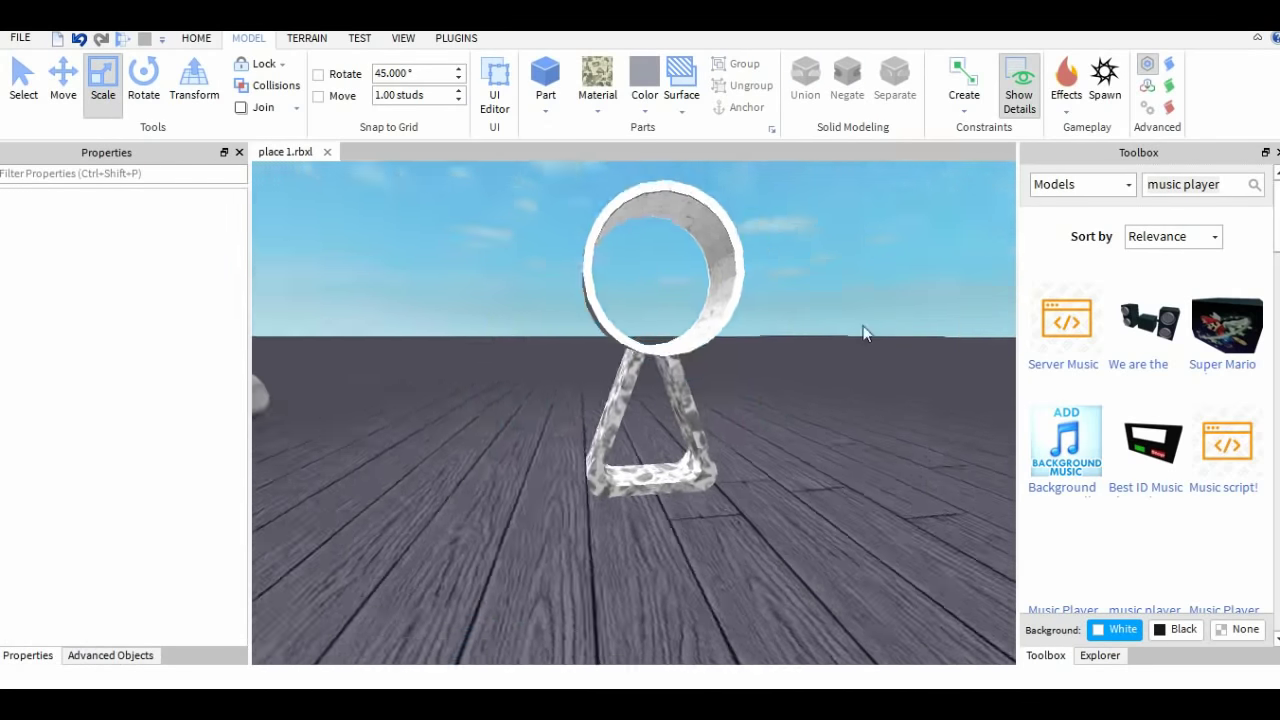
{"action": "right_click_drag", "start_coordinate": [863, 326], "coordinate": [865, 325]}
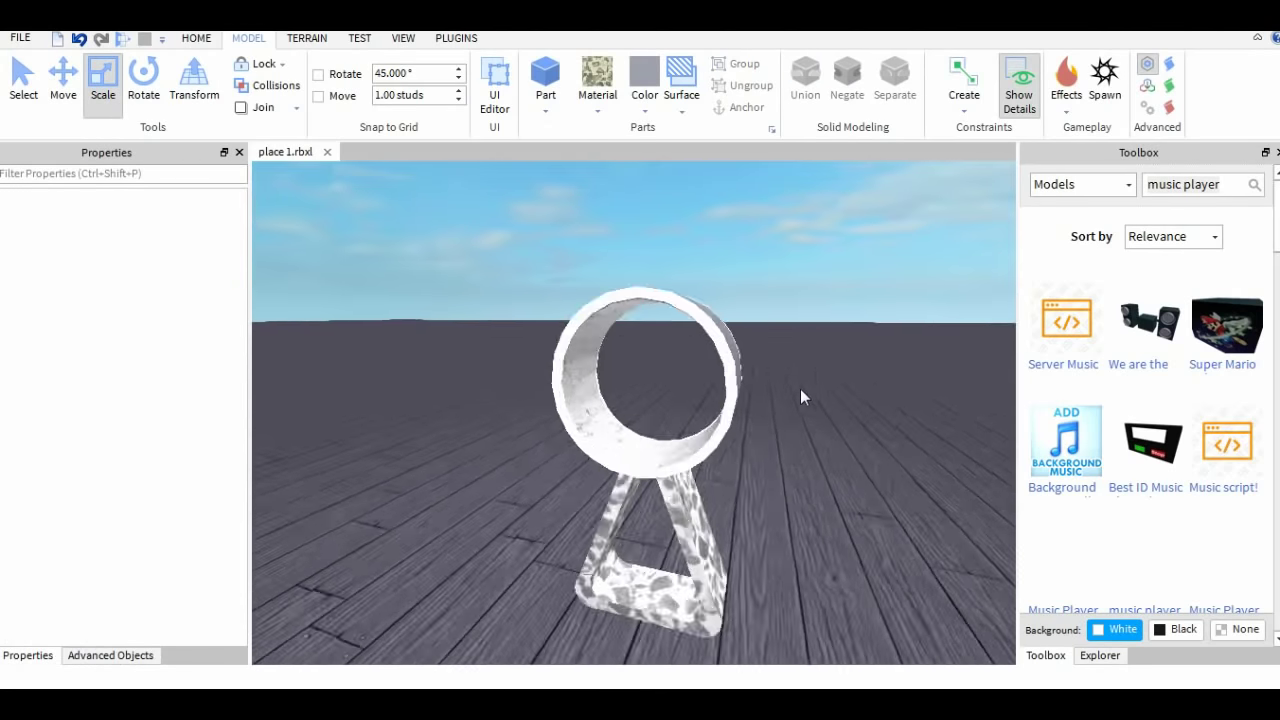
{"action": "right_click_drag", "start_coordinate": [800, 388], "coordinate": [551, 402]}
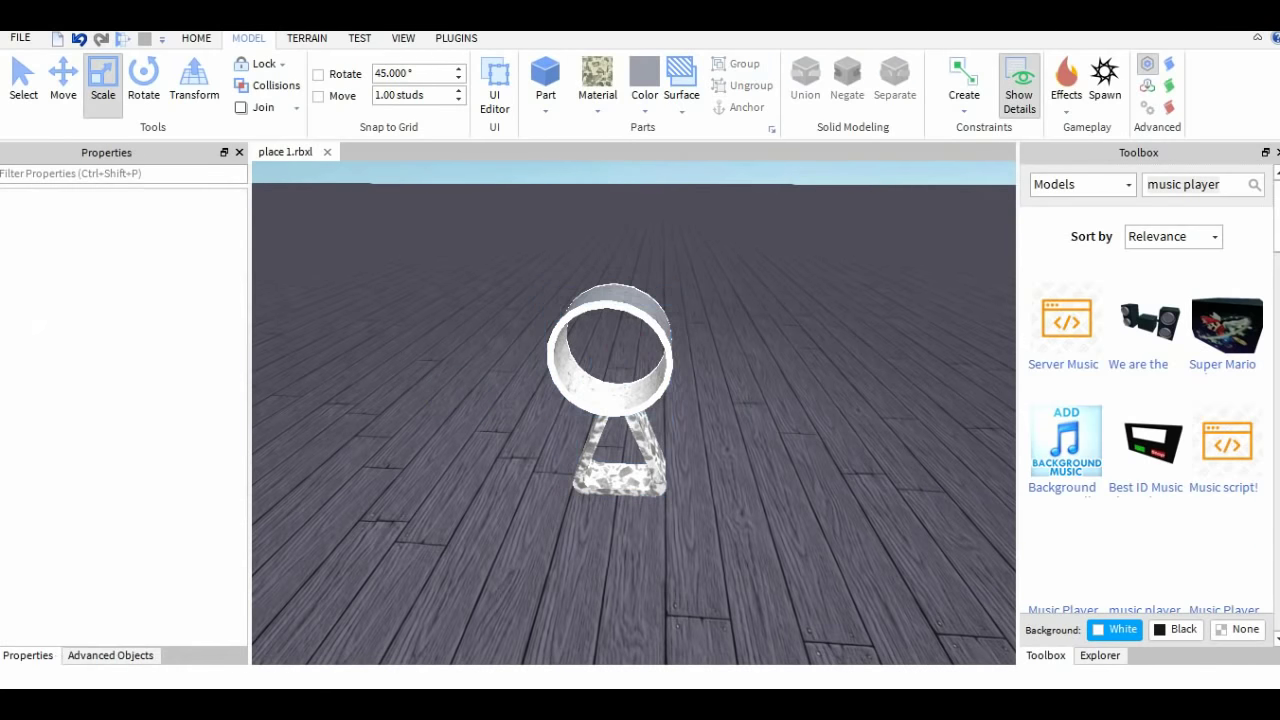
Step: Open the PointLight inside the ring lamp's model and set its color to 162, 255, 241
{"action": "left_click", "coordinate": [1099, 655]}
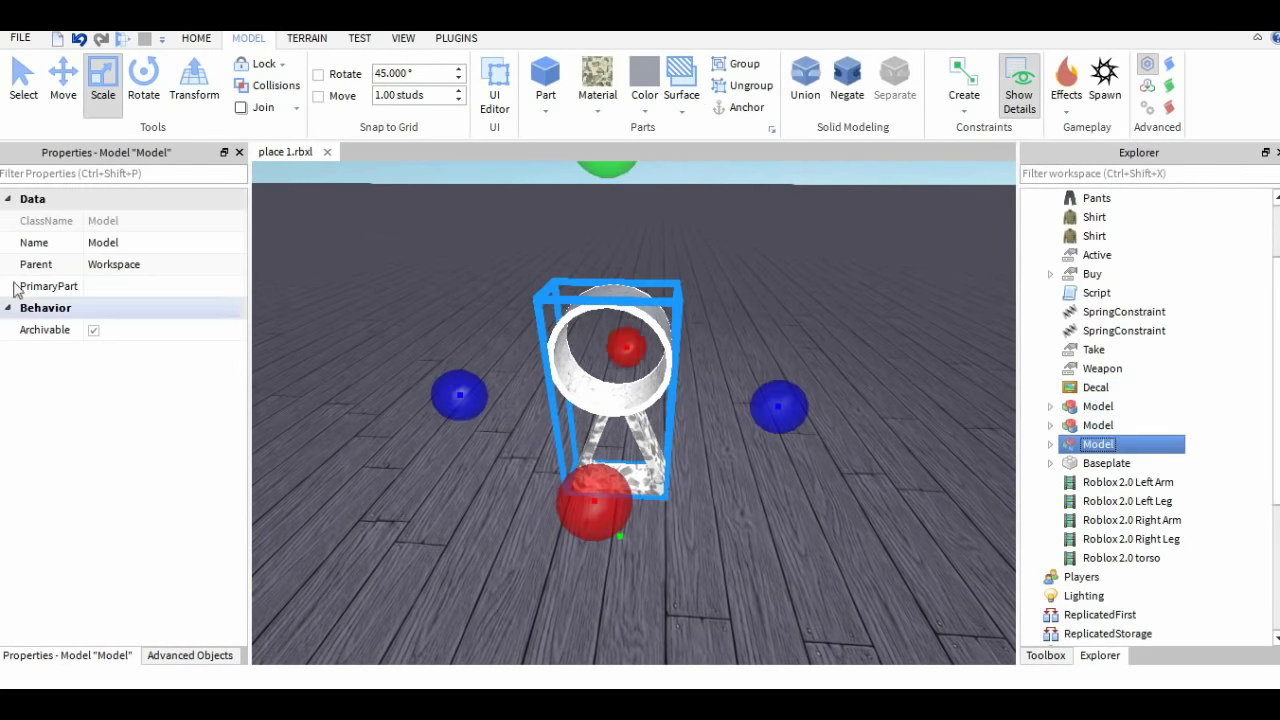
{"action": "left_click", "coordinate": [1069, 520]}
{"action": "left_click", "coordinate": [1146, 539]}
{"action": "left_click", "coordinate": [89, 243]}
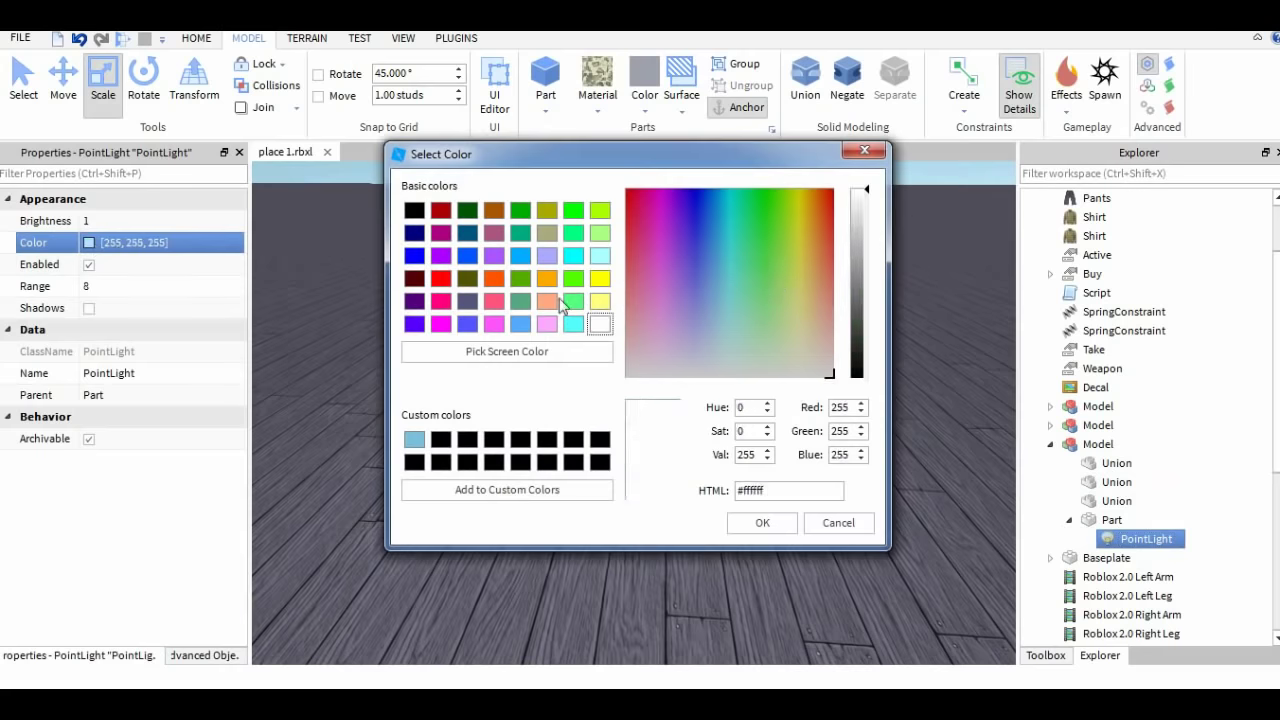
{"action": "left_click_drag", "start_coordinate": [890, 334], "coordinate": [639, 64]}
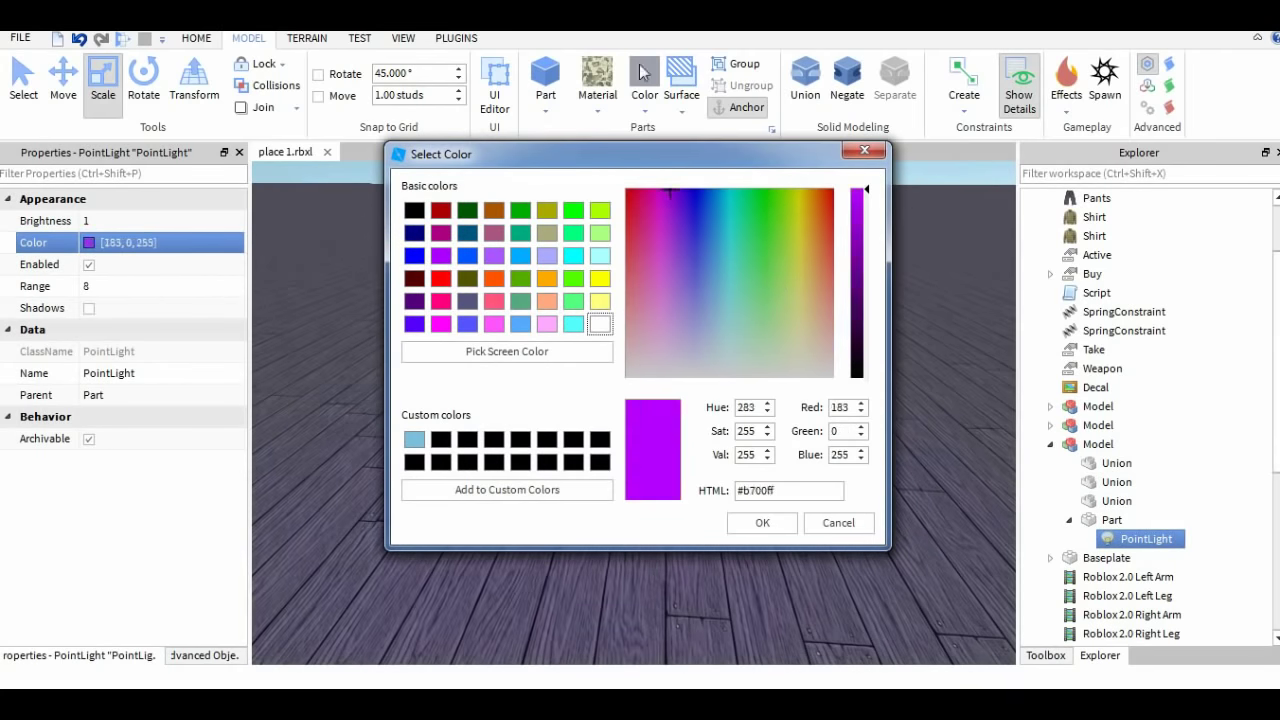
{"action": "left_click", "coordinate": [760, 523]}
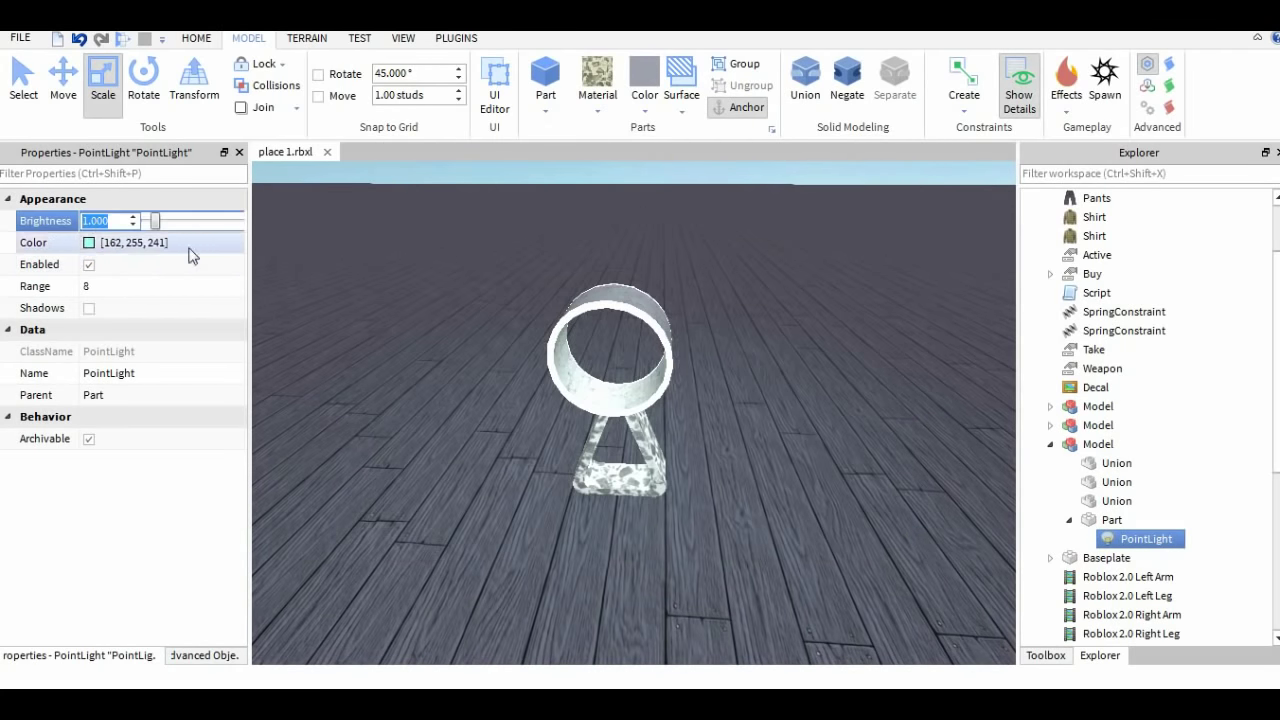
Step: Set the PointLight's brightness to 9
{"action": "type", "text": "9"}
{"action": "left_click", "coordinate": [791, 339]}
{"action": "right_click_drag", "start_coordinate": [791, 339], "coordinate": [792, 339]}
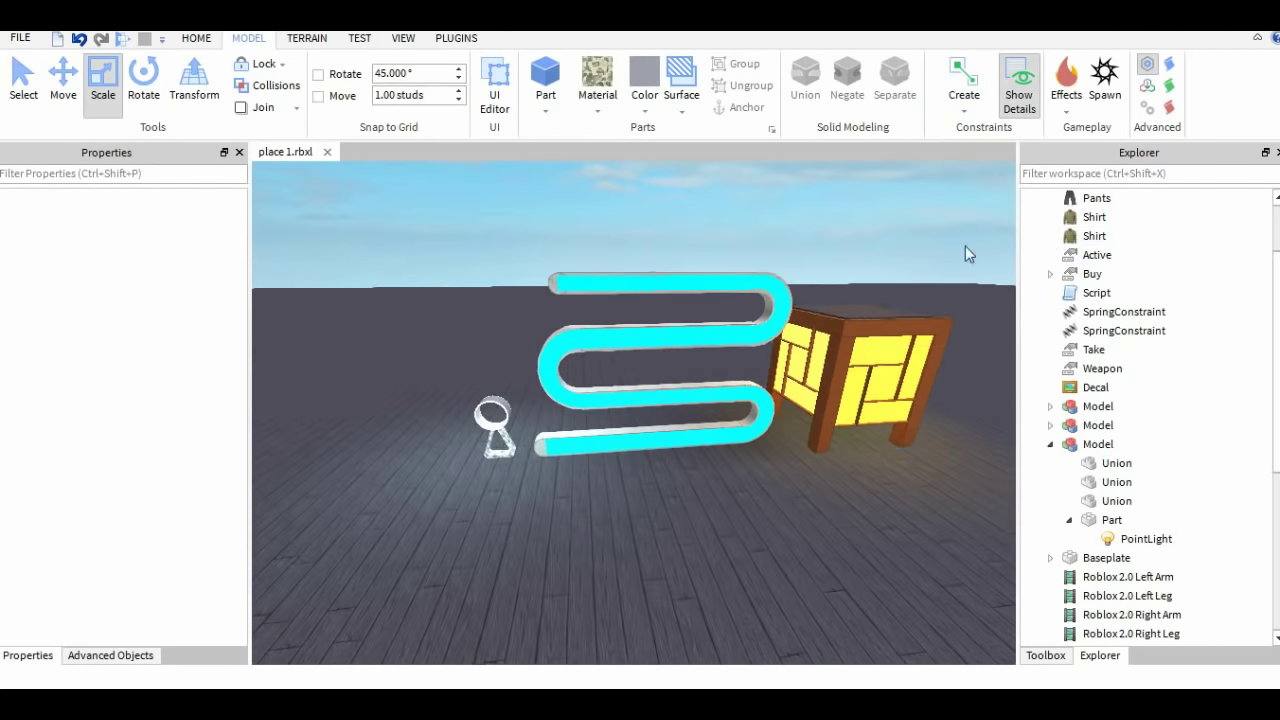
{"action": "scroll", "coordinate": [420, 579], "scroll_direction": "up", "scroll_amount": 8}
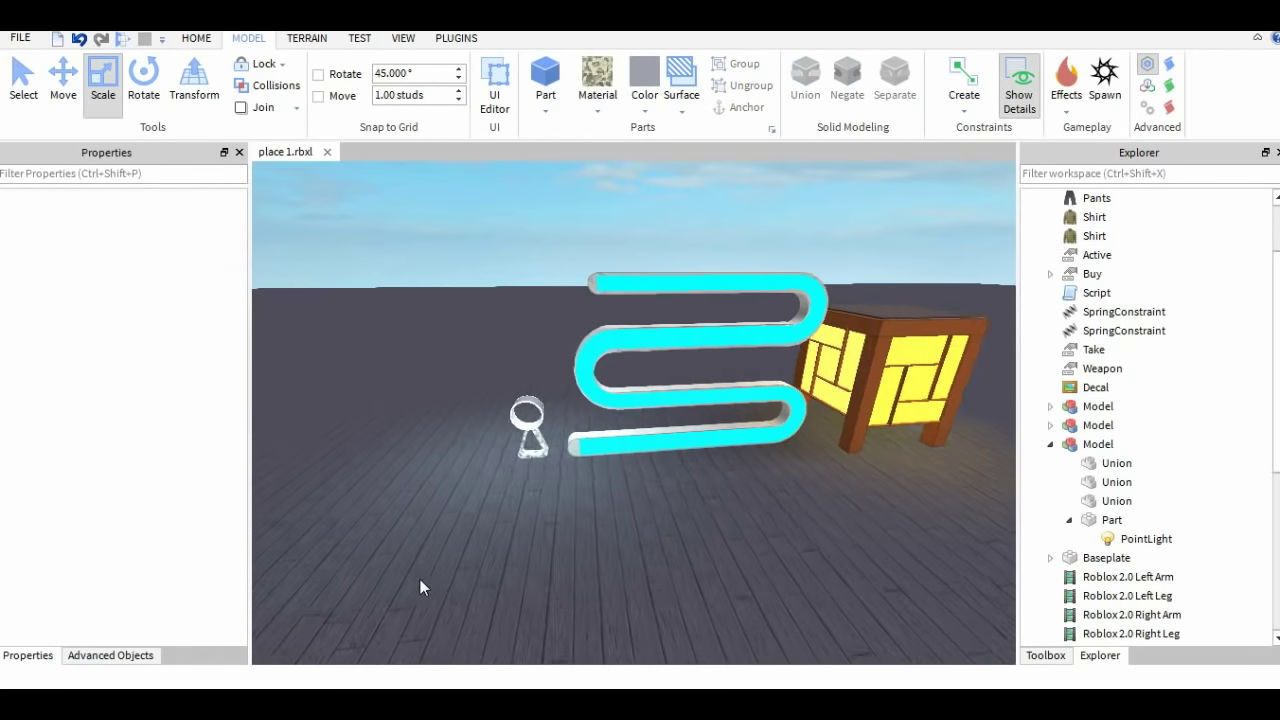
Step: Insert a new block part on the floor away from the finished furniture and set its size to 1.5, 1.5, 1.5
{"action": "left_click", "coordinate": [546, 110]}
{"action": "left_click", "coordinate": [563, 136]}
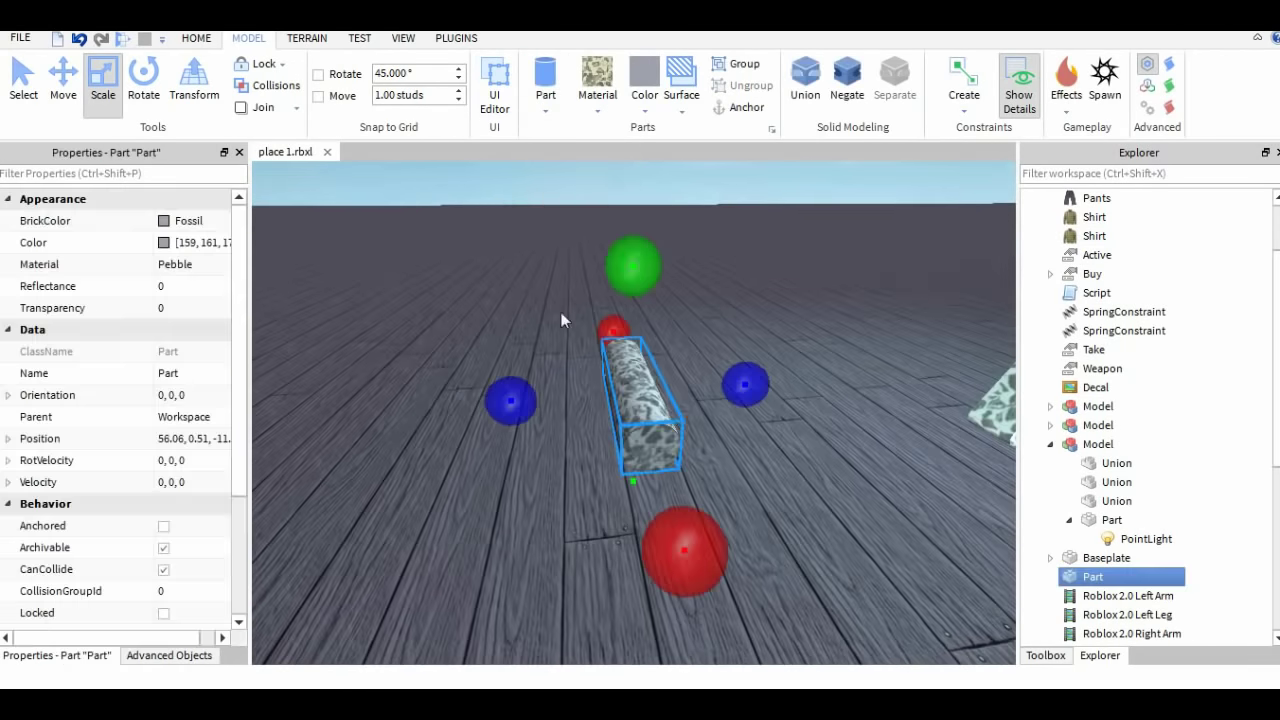
{"action": "right_click_drag", "start_coordinate": [561, 314], "coordinate": [561, 314]}
{"action": "left_click_drag", "start_coordinate": [788, 430], "coordinate": [528, 432]}
{"action": "scroll", "coordinate": [482, 412], "scroll_direction": "down", "scroll_amount": 10}
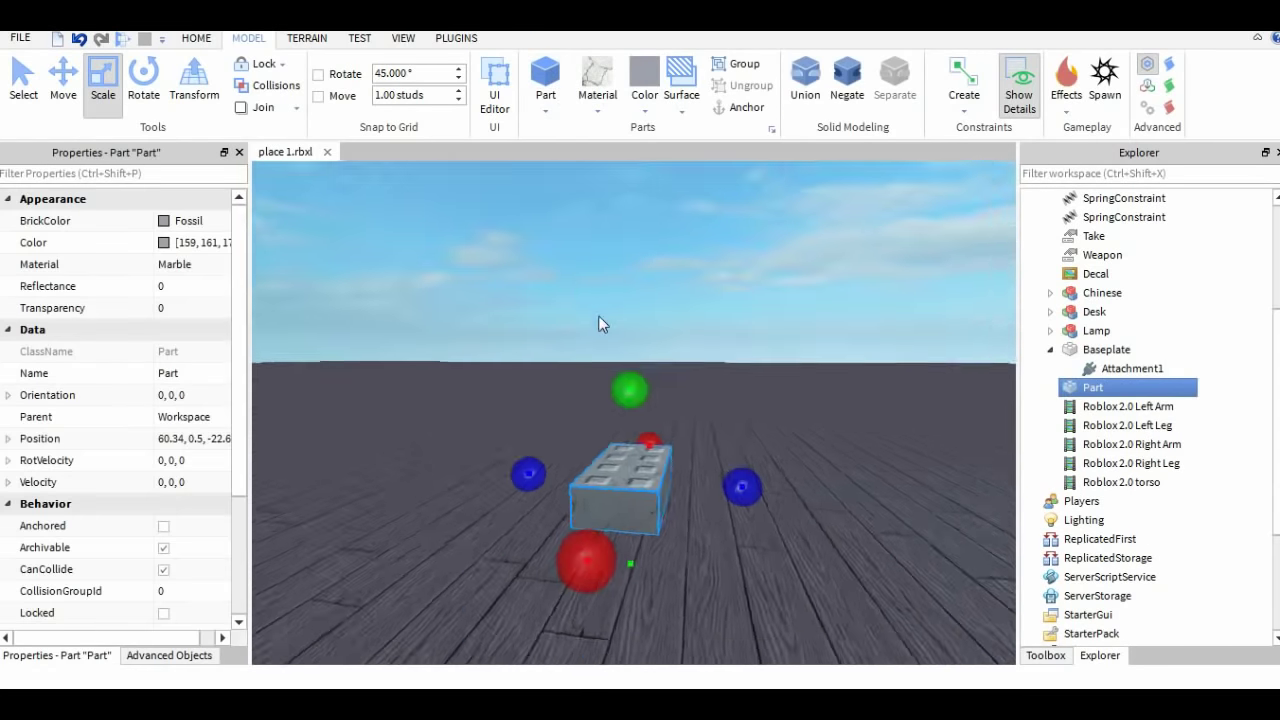
{"action": "scroll", "coordinate": [120, 450], "scroll_direction": "down", "scroll_amount": 5}
{"action": "left_click", "coordinate": [160, 569]}
{"action": "type", "text": "1.5,1.5,1.5"}
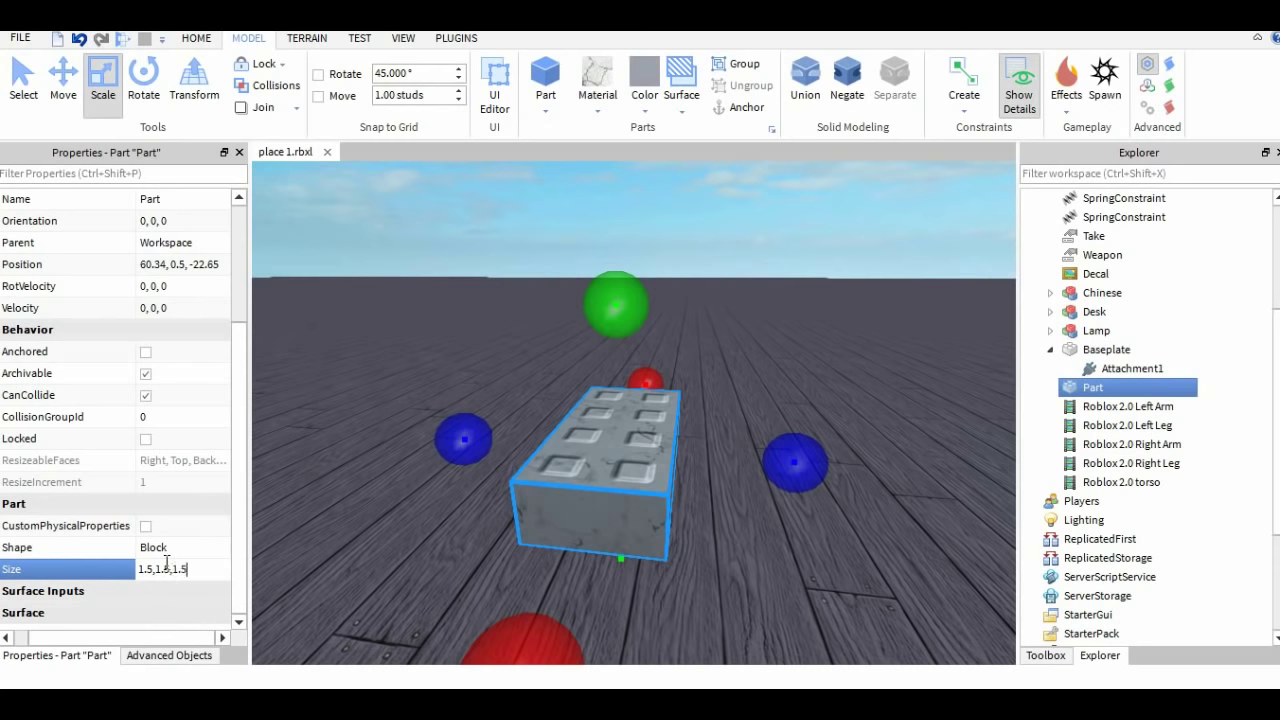
{"action": "key", "text": "Return"}
Step: Anchor the marble cube and make its studded top surface smooth
{"action": "left_click", "coordinate": [727, 104]}
{"action": "left_click", "coordinate": [682, 108]}
{"action": "left_click", "coordinate": [700, 134]}
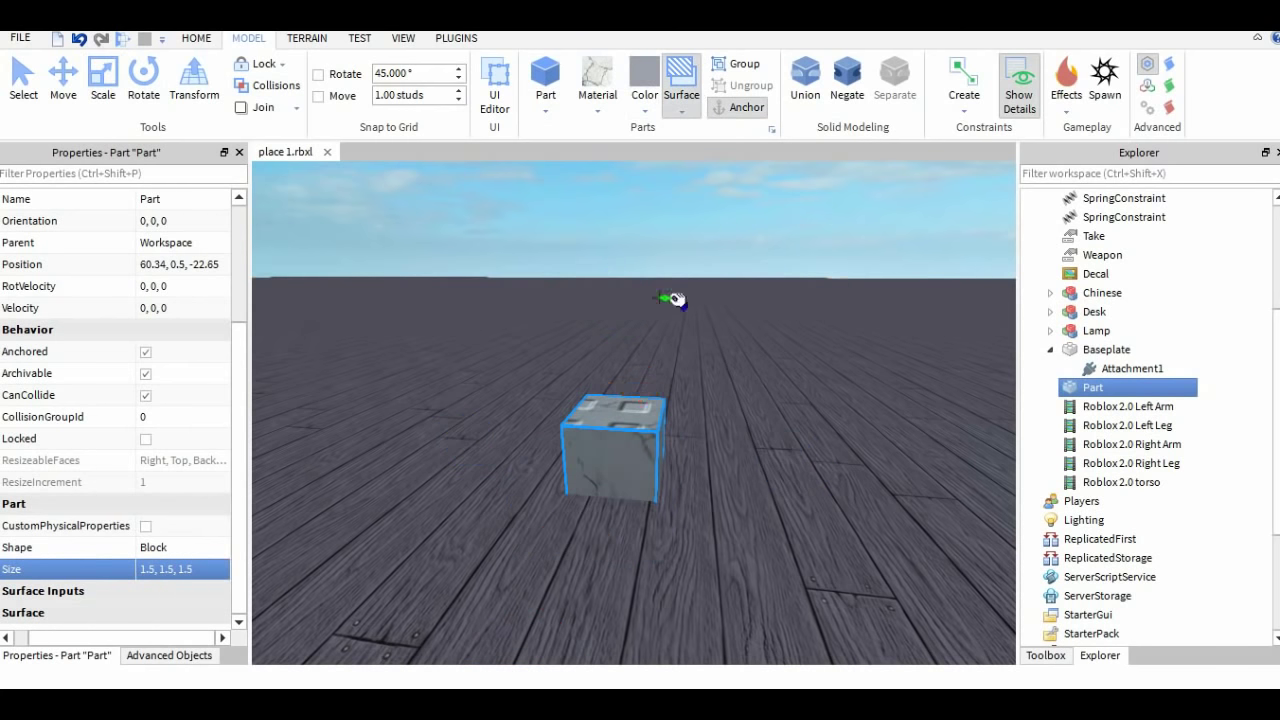
{"action": "left_click", "coordinate": [620, 412]}
{"action": "right_click_drag", "start_coordinate": [620, 412], "coordinate": [734, 303]}
Step: Raise the marble cube until its base rests on the floor
{"action": "left_click", "coordinate": [63, 80]}
{"action": "right_click_drag", "start_coordinate": [461, 430], "coordinate": [461, 351]}
{"action": "scroll", "coordinate": [460, 350], "scroll_direction": "down", "scroll_amount": 2}
{"action": "left_click_drag", "start_coordinate": [614, 425], "coordinate": [640, 409]}
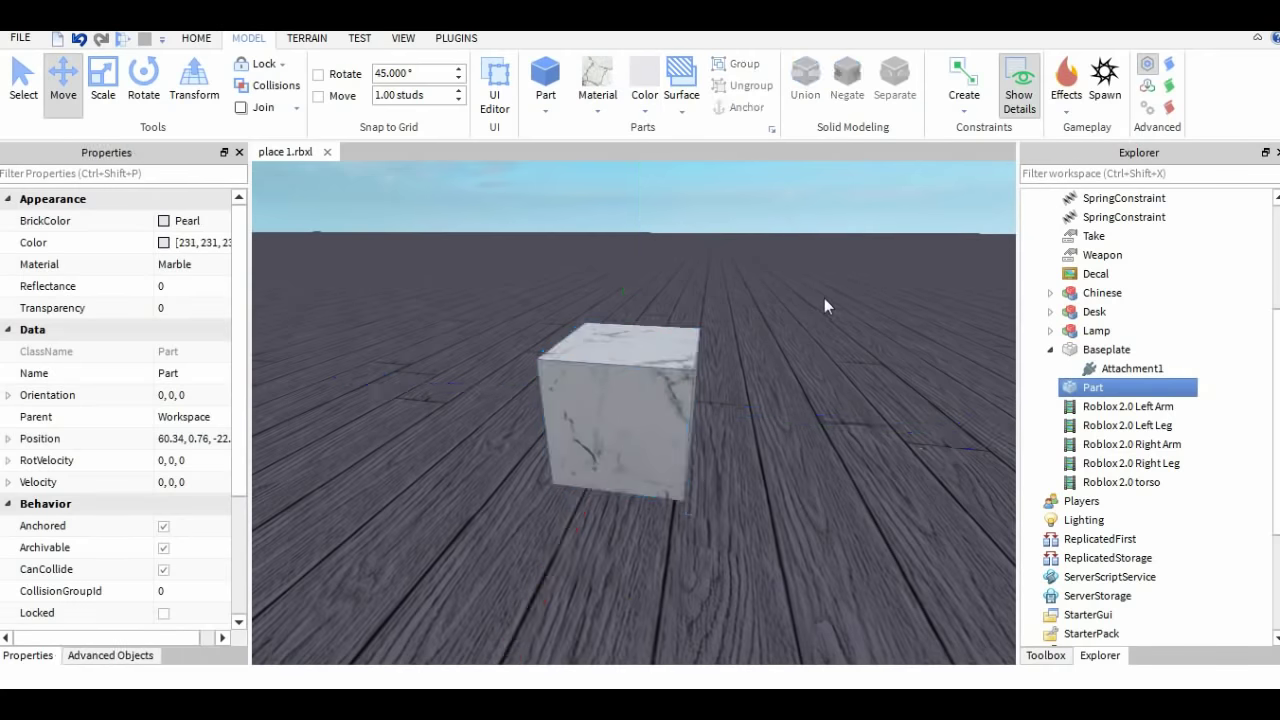
Step: Duplicate the marble cube on top of itself and set the copy's size to 1.3, 1.3, 1.3
{"action": "key", "text": "ctrl+d"}
{"action": "mouse_move", "coordinate": [665, 424]}
{"action": "right_mouse_down"}
{"action": "mouse_move", "coordinate": [663, 346]}
{"action": "mouse_move", "coordinate": [650, 420]}
{"action": "right_mouse_up"}
{"action": "left_click", "coordinate": [103, 80]}
{"action": "scroll", "coordinate": [446, 323], "scroll_direction": "down", "scroll_amount": 3}
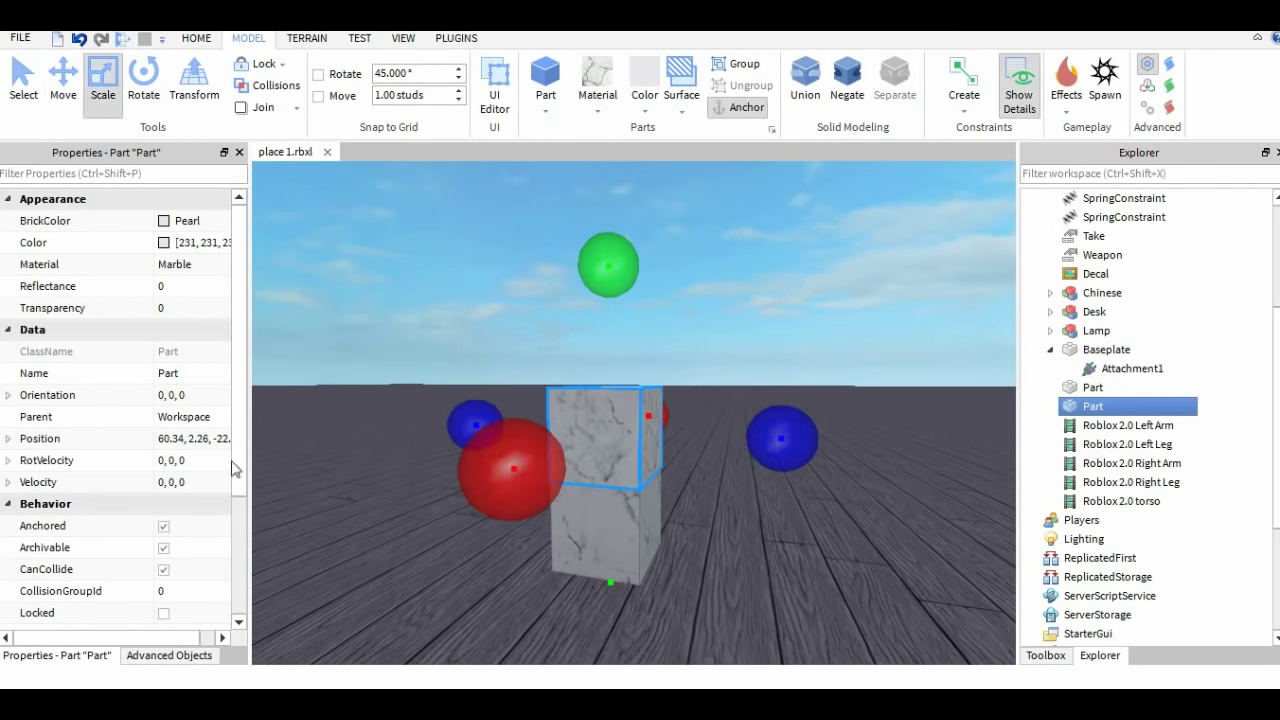
{"action": "left_click_drag", "start_coordinate": [236, 469], "coordinate": [236, 590]}
{"action": "left_click", "coordinate": [174, 571]}
{"action": "type", "text": "1,1,1"}
{"action": "key", "text": "Return"}
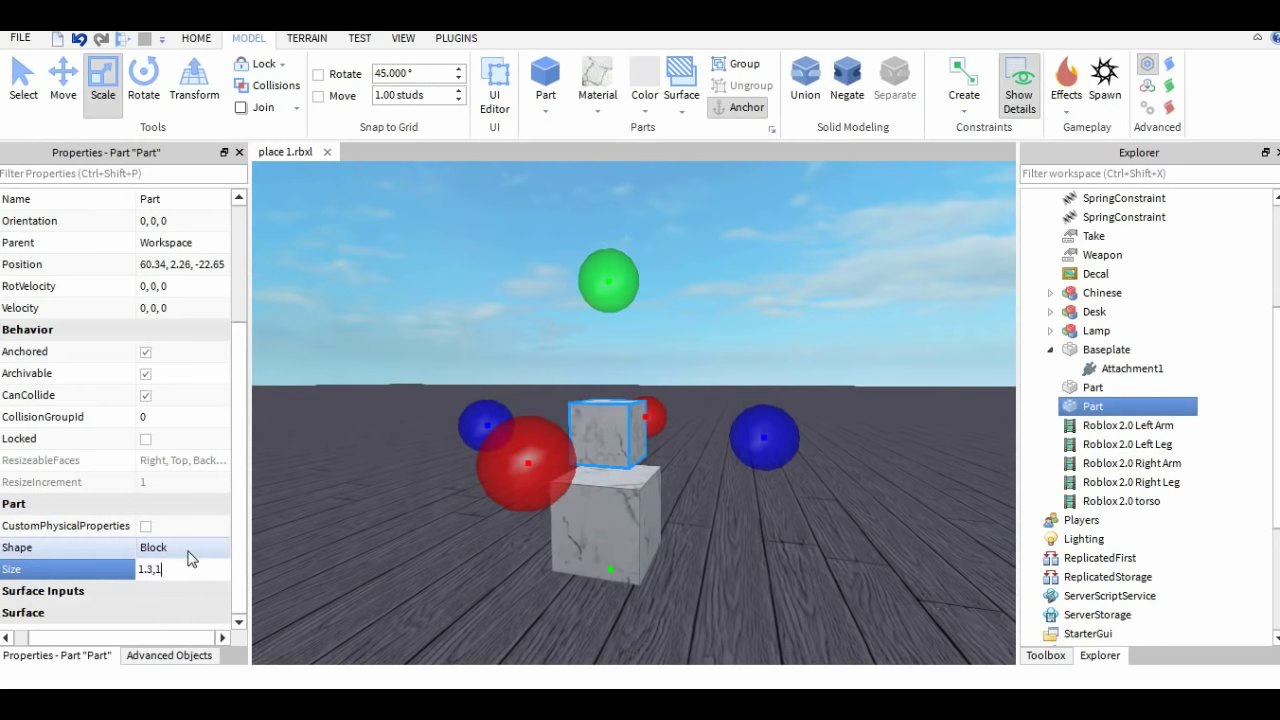
{"action": "key", "text": "ctrl+2"}
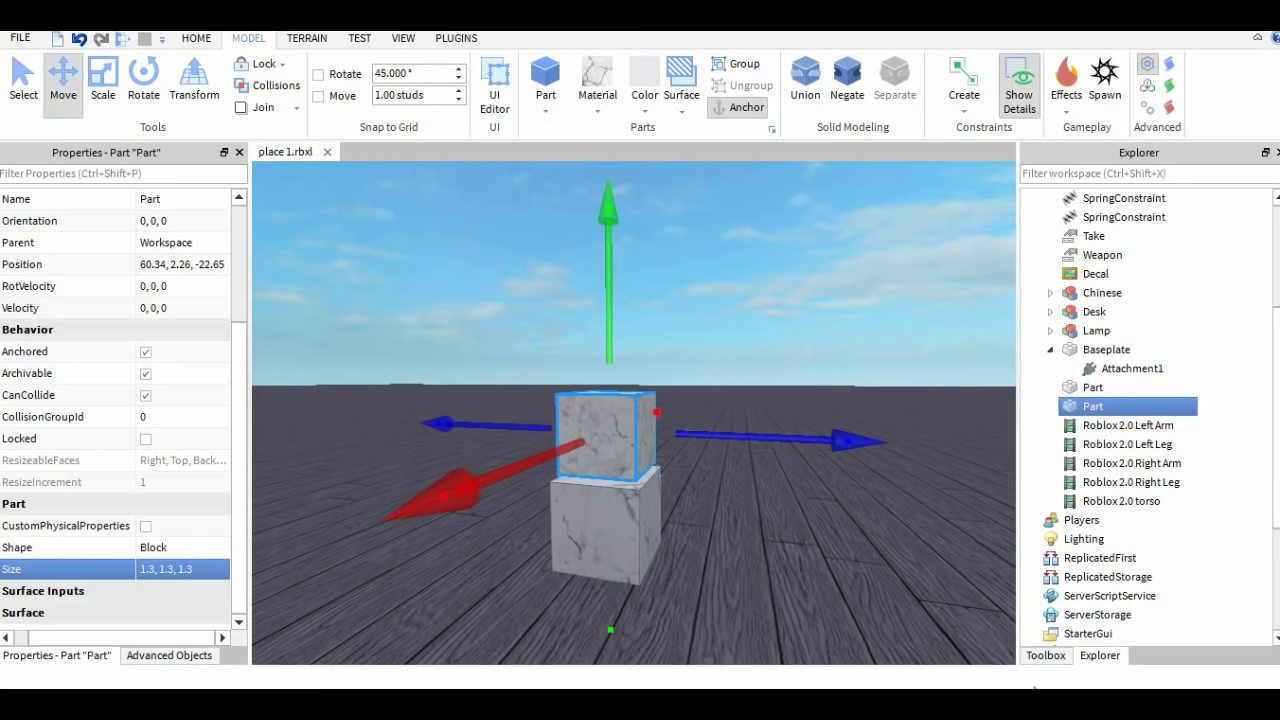
Step: Insert a Decal into the smaller upper cube and open the decal's transparency for editing
{"action": "left_click", "coordinate": [177, 655]}
{"action": "left_click", "coordinate": [100, 174]}
{"action": "key", "text": "BackSpace"}
{"action": "type", "text": "d"}
{"action": "left_click", "coordinate": [40, 219]}
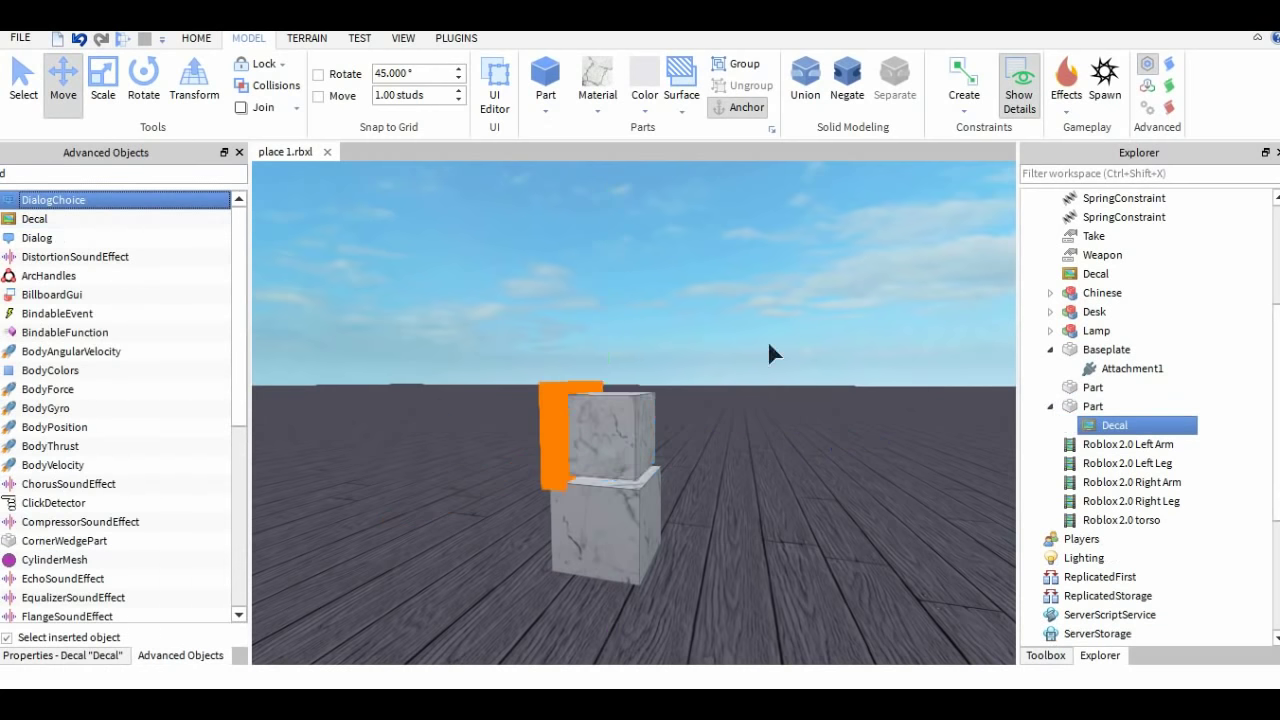
{"action": "left_click", "coordinate": [62, 655]}
{"action": "left_click", "coordinate": [135, 265]}
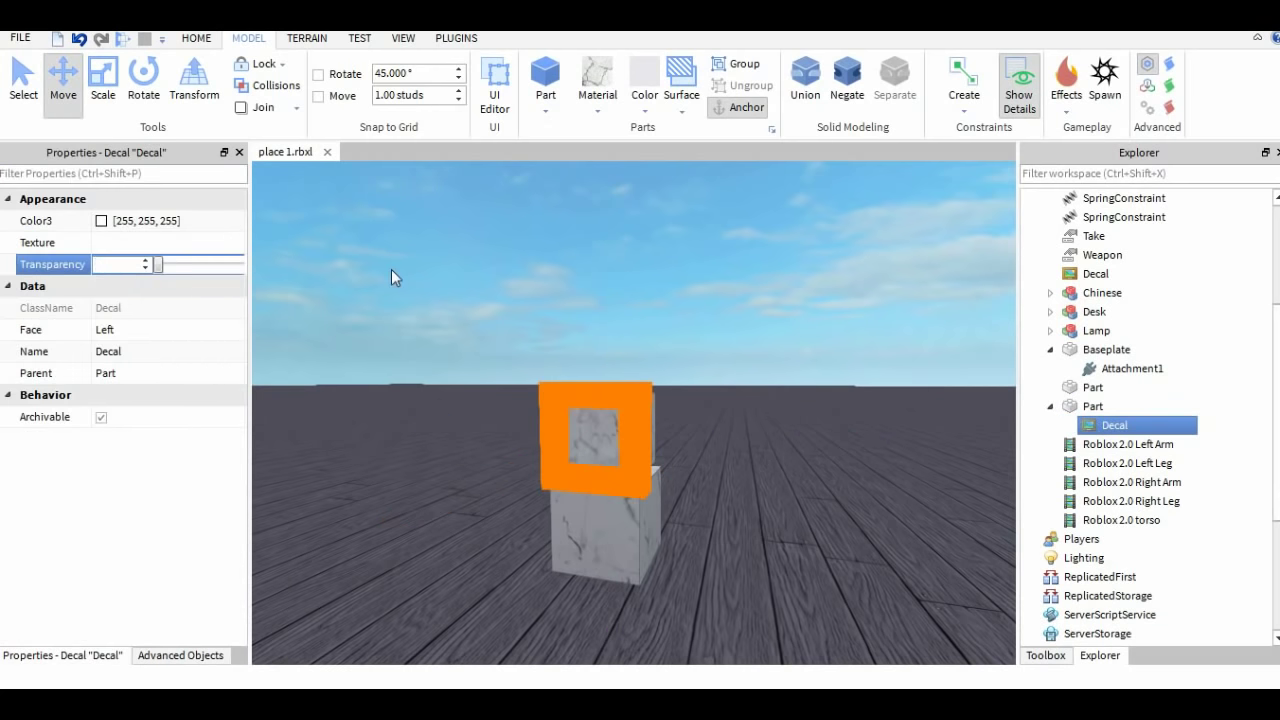
{"action": "left_click", "coordinate": [542, 259]}
{"action": "right_click_drag", "start_coordinate": [542, 259], "coordinate": [542, 259]}
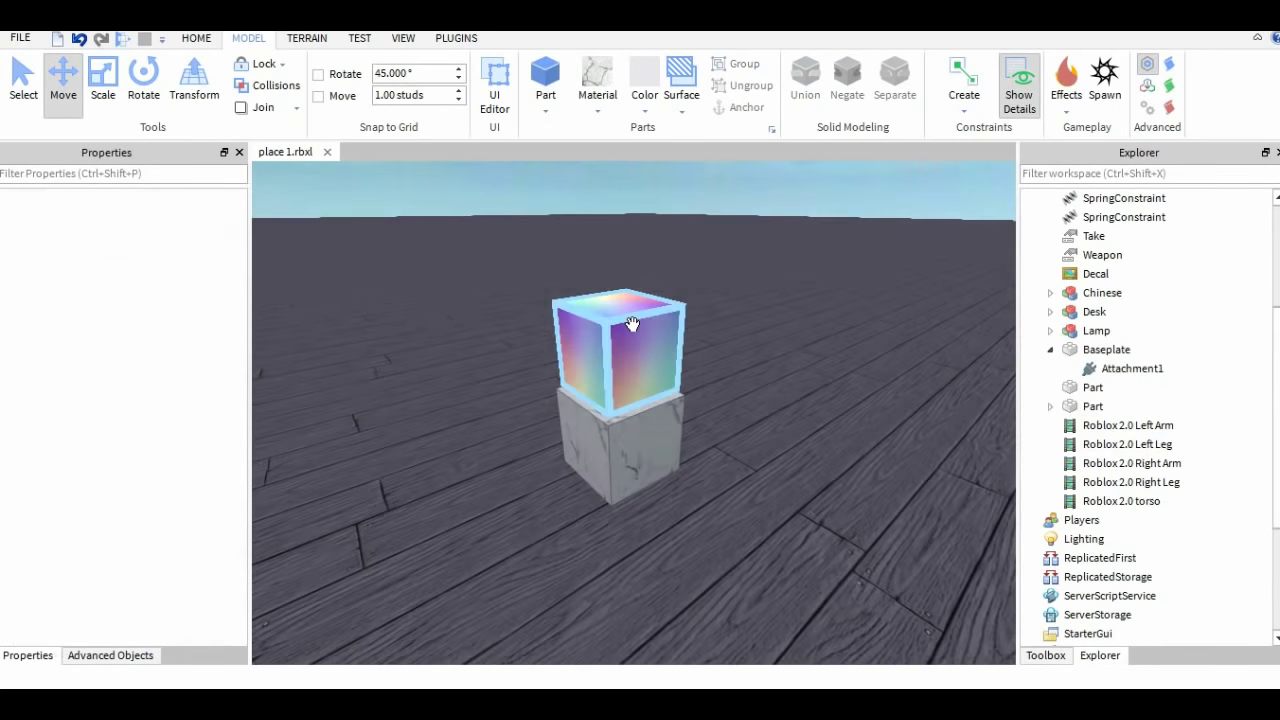
Step: Lower the rainbow-textured cube into the larger marble cube and align it inside
{"action": "left_click_drag", "start_coordinate": [634, 325], "coordinate": [698, 343]}
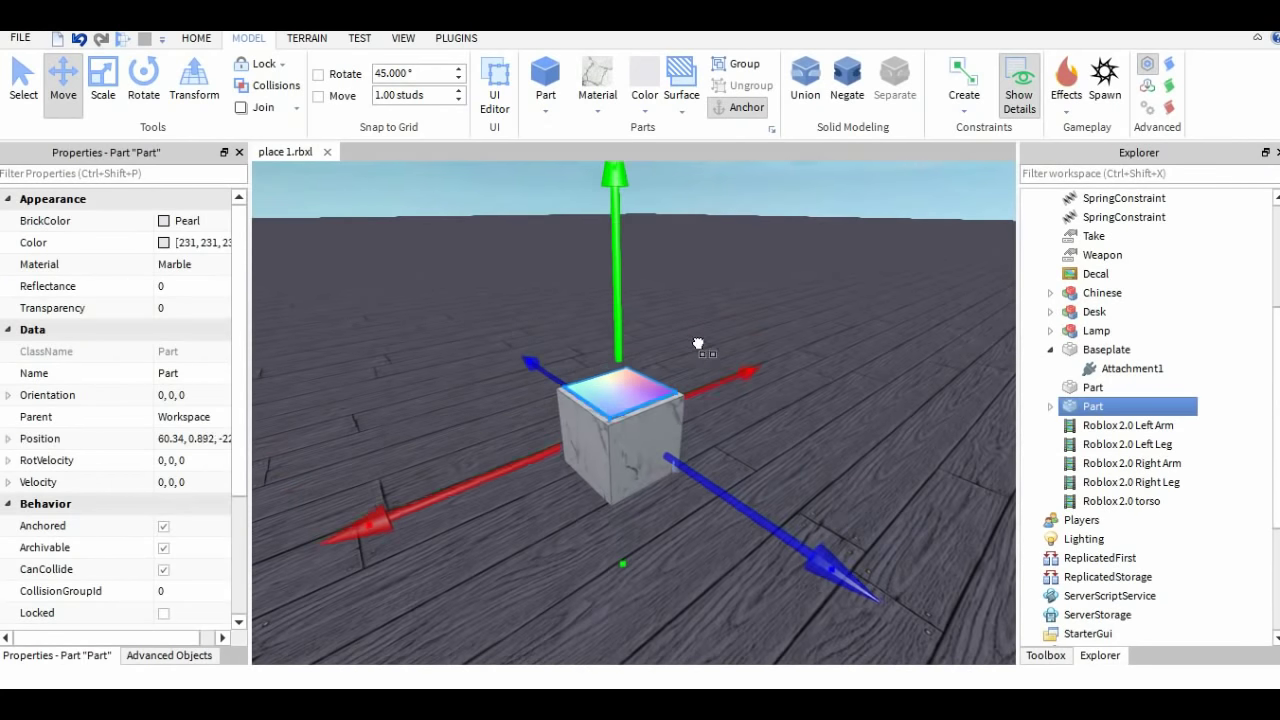
{"action": "left_click_drag", "start_coordinate": [711, 488], "coordinate": [728, 497]}
{"action": "scroll", "coordinate": [728, 497], "scroll_direction": "up", "scroll_amount": 3}
{"action": "right_click_drag", "start_coordinate": [728, 497], "coordinate": [703, 340]}
{"action": "left_click_drag", "start_coordinate": [666, 260], "coordinate": [690, 270]}
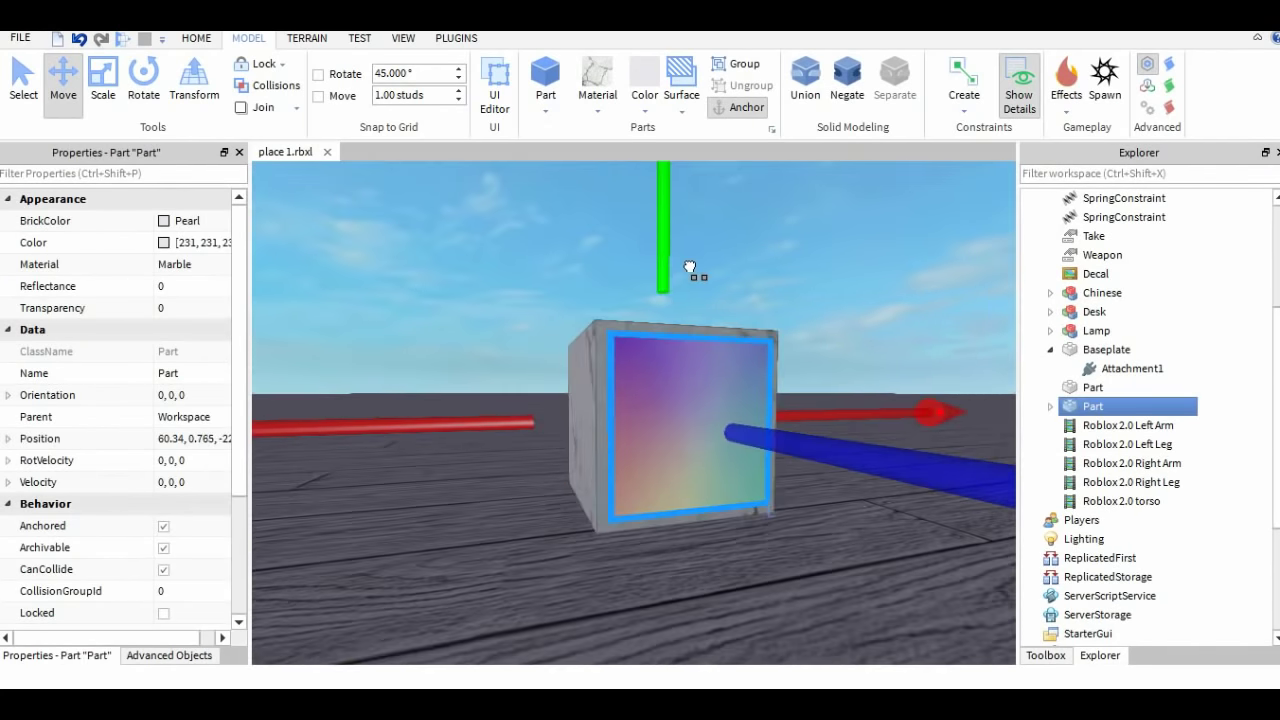
{"action": "right_click_drag", "start_coordinate": [690, 270], "coordinate": [760, 310]}
{"action": "right_click_drag", "start_coordinate": [956, 436], "coordinate": [865, 413]}
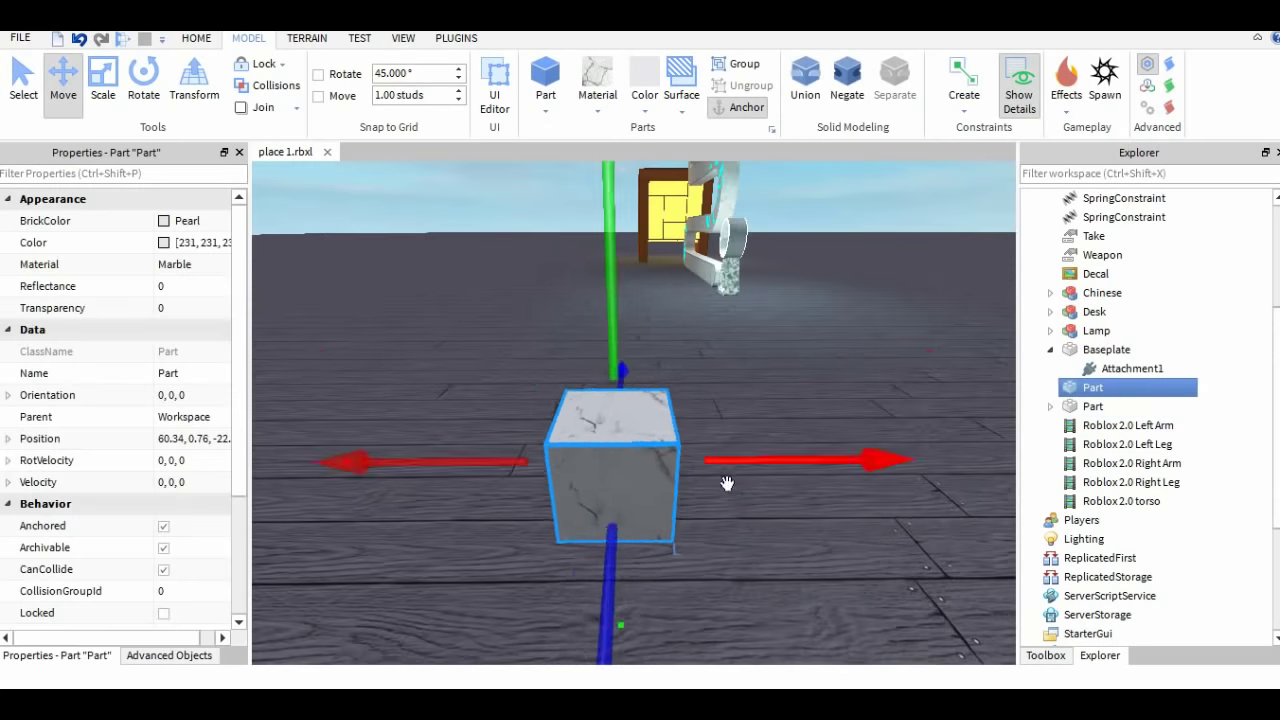
Step: Duplicate the marble cube upward and scale the copy into a thin upright slab
{"action": "left_click_drag", "start_coordinate": [612, 220], "coordinate": [612, 190]}
{"action": "key", "text": "ctrl+3"}
{"action": "left_click_drag", "start_coordinate": [780, 375], "coordinate": [710, 372]}
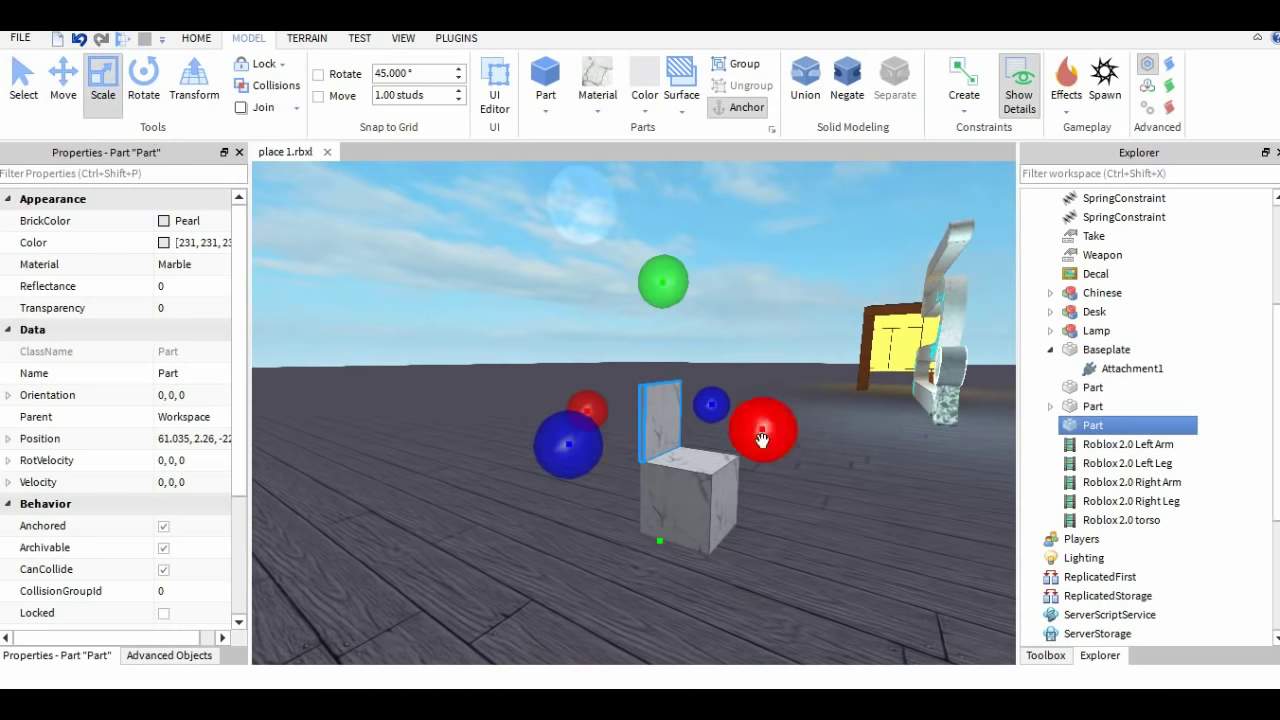
{"action": "left_click_drag", "start_coordinate": [673, 249], "coordinate": [594, 210]}
Step: Tilt the thin slab about 20 degrees and sink it through one side of the marble cube
{"action": "key", "text": "ctrl+4"}
{"action": "key", "text": "ctrl+2"}
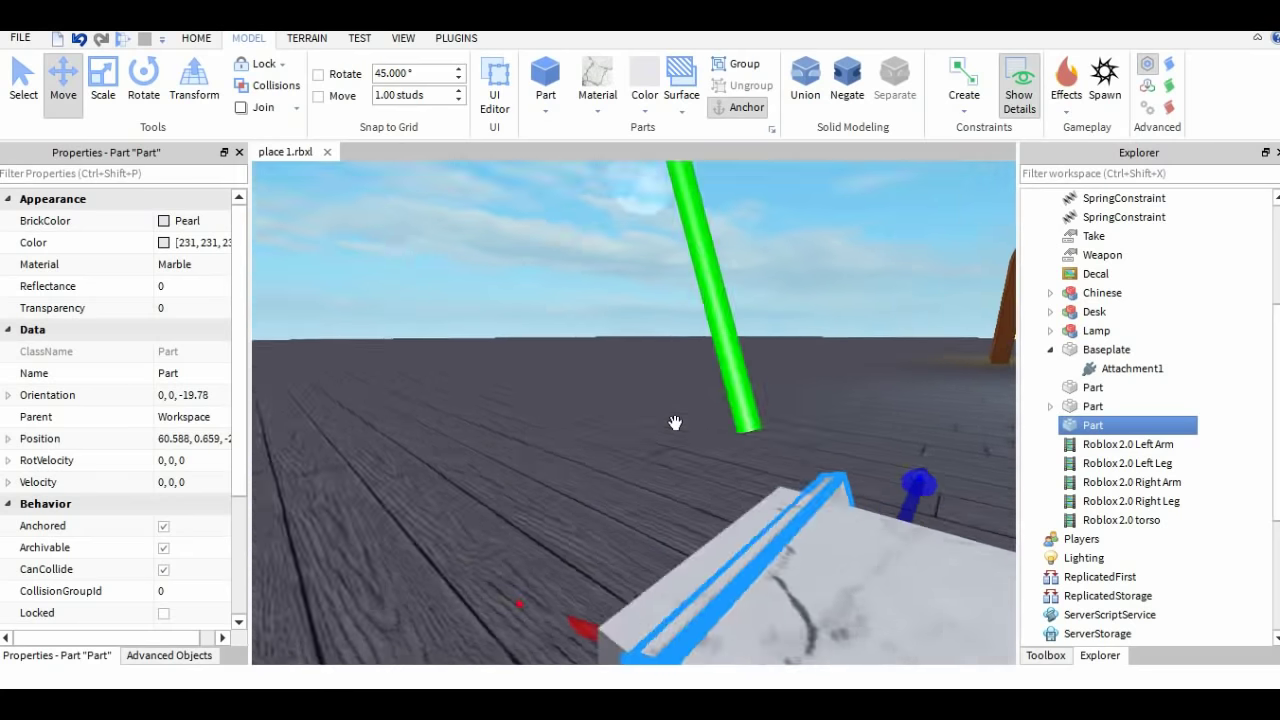
{"action": "key", "text": "ctrl+3"}
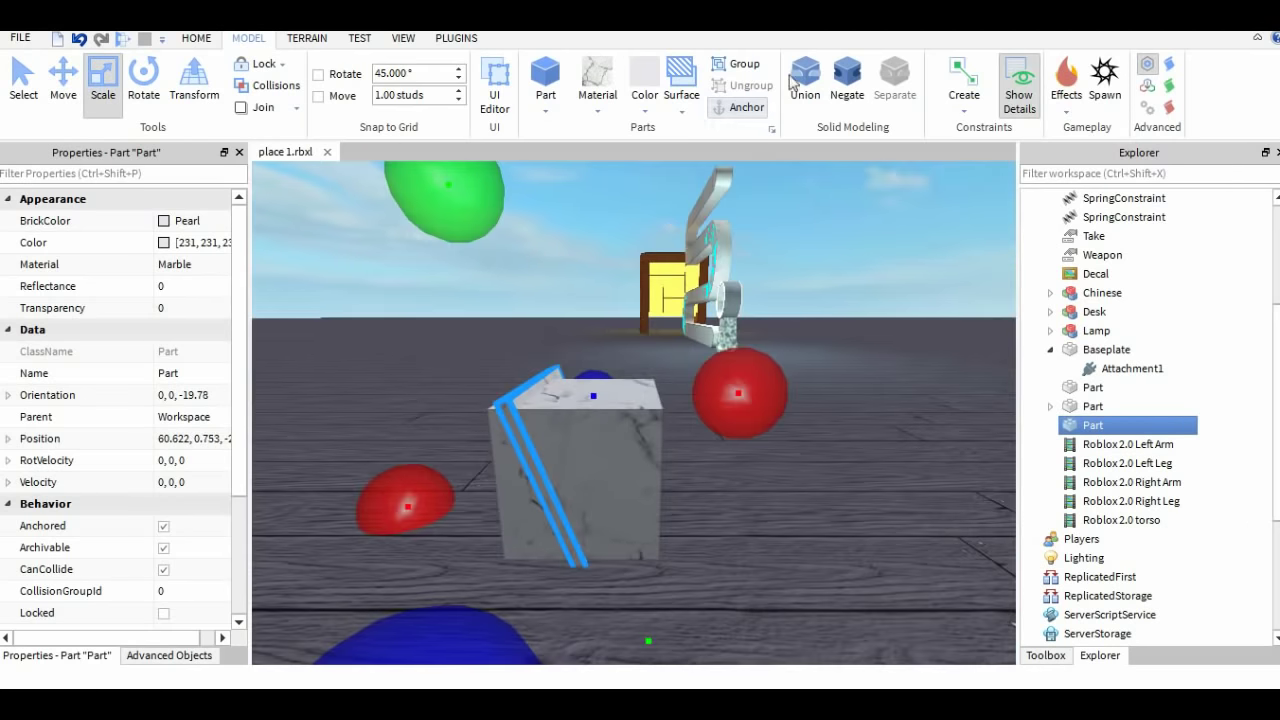
Step: Negate the tilted slab and union it with the marble cube to cut a slanted groove revealing the rainbow core
{"action": "key", "text": "ctrl+shift+n"}
{"action": "key", "text": "ctrl+shift+g"}
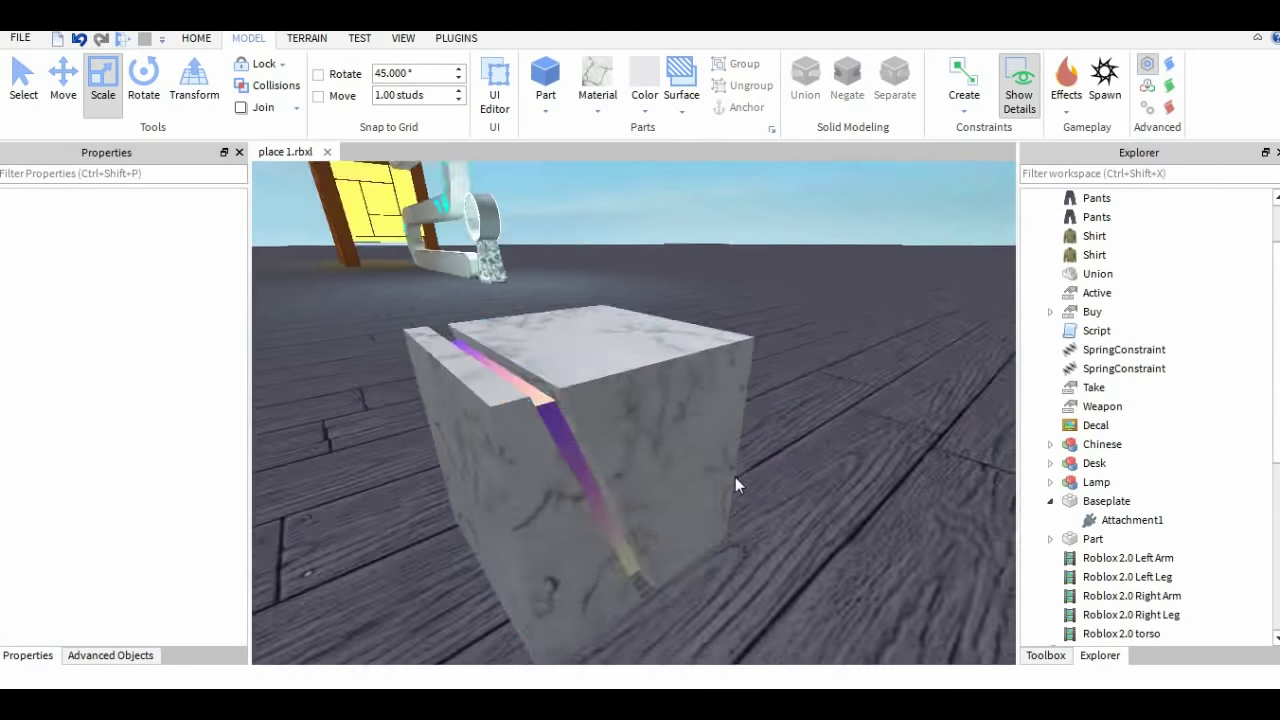
{"action": "scroll", "coordinate": [735, 485], "scroll_direction": "down", "scroll_amount": 4}
{"action": "right_click_drag", "start_coordinate": [640, 300], "coordinate": [623, 391]}
{"action": "scroll", "coordinate": [623, 391], "scroll_direction": "up", "scroll_amount": 3}
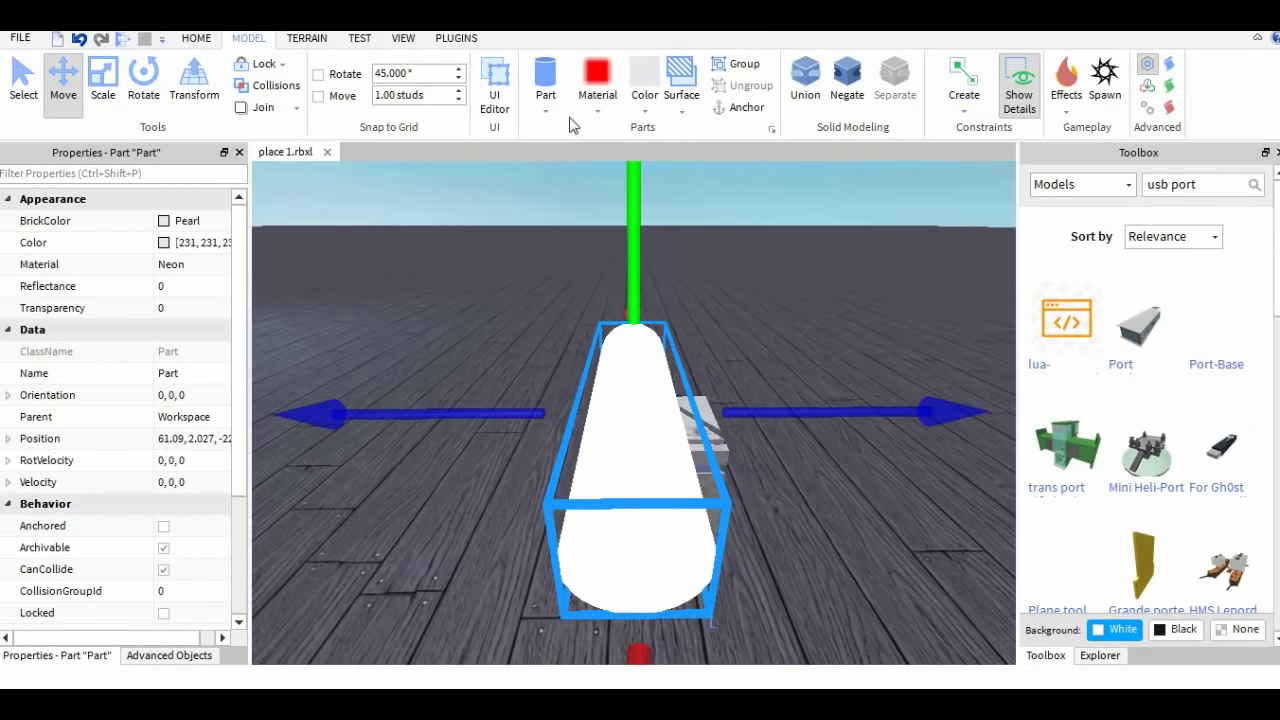
Step: Color the new cylinder Black and give it the Metal material
{"action": "left_click", "coordinate": [644, 95]}
{"action": "left_click", "coordinate": [657, 437]}
{"action": "left_click", "coordinate": [597, 95]}
{"action": "left_click", "coordinate": [617, 220]}
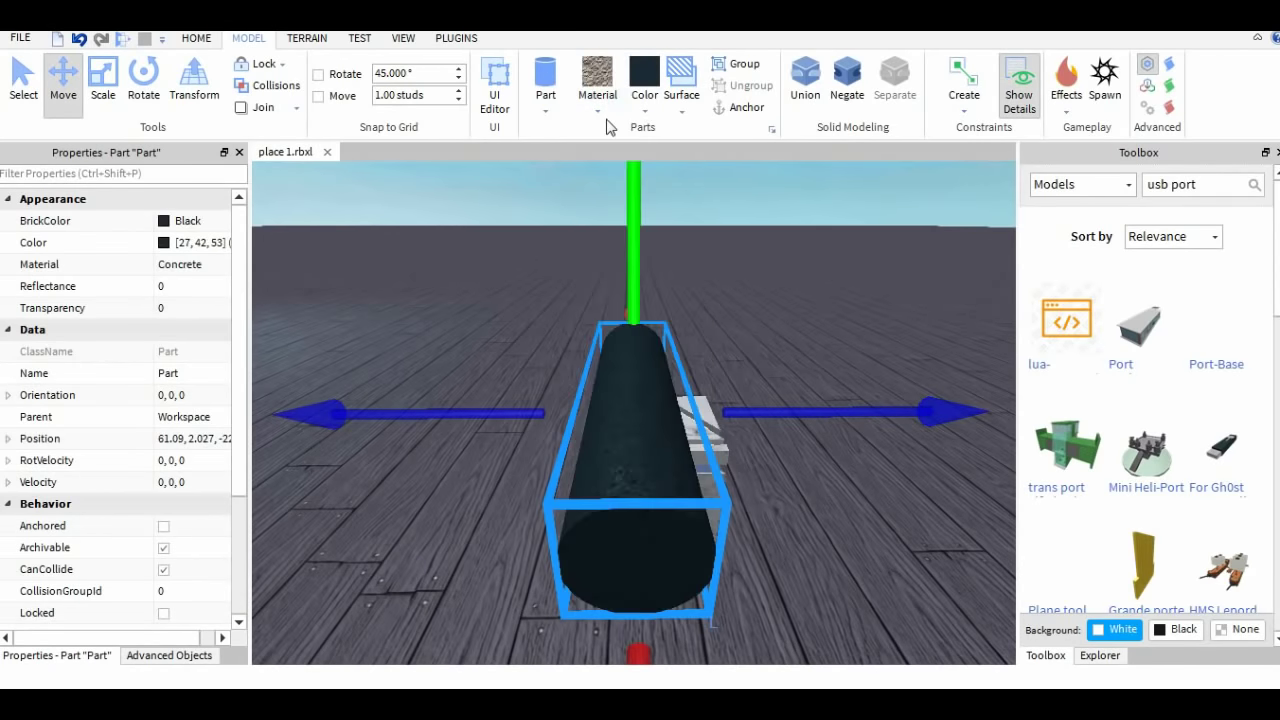
{"action": "left_click", "coordinate": [597, 95]}
{"action": "left_click", "coordinate": [617, 235]}
Step: Scale the black cylinder down to a small, thin round piece
{"action": "key", "text": "ctrl+3"}
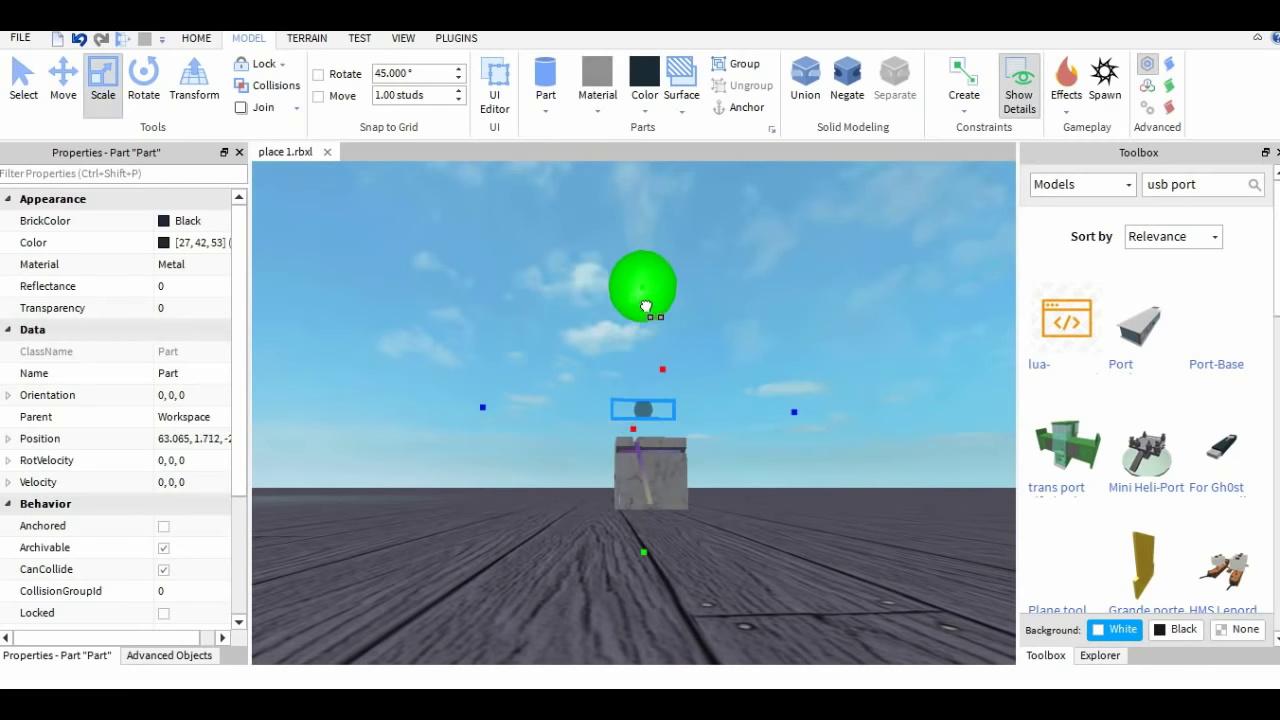
{"action": "left_click_drag", "start_coordinate": [745, 427], "coordinate": [726, 427]}
{"action": "left_click_drag", "start_coordinate": [644, 292], "coordinate": [646, 296]}
{"action": "left_click", "coordinate": [678, 305]}
{"action": "scroll", "coordinate": [678, 305], "scroll_direction": "up", "scroll_amount": 2}
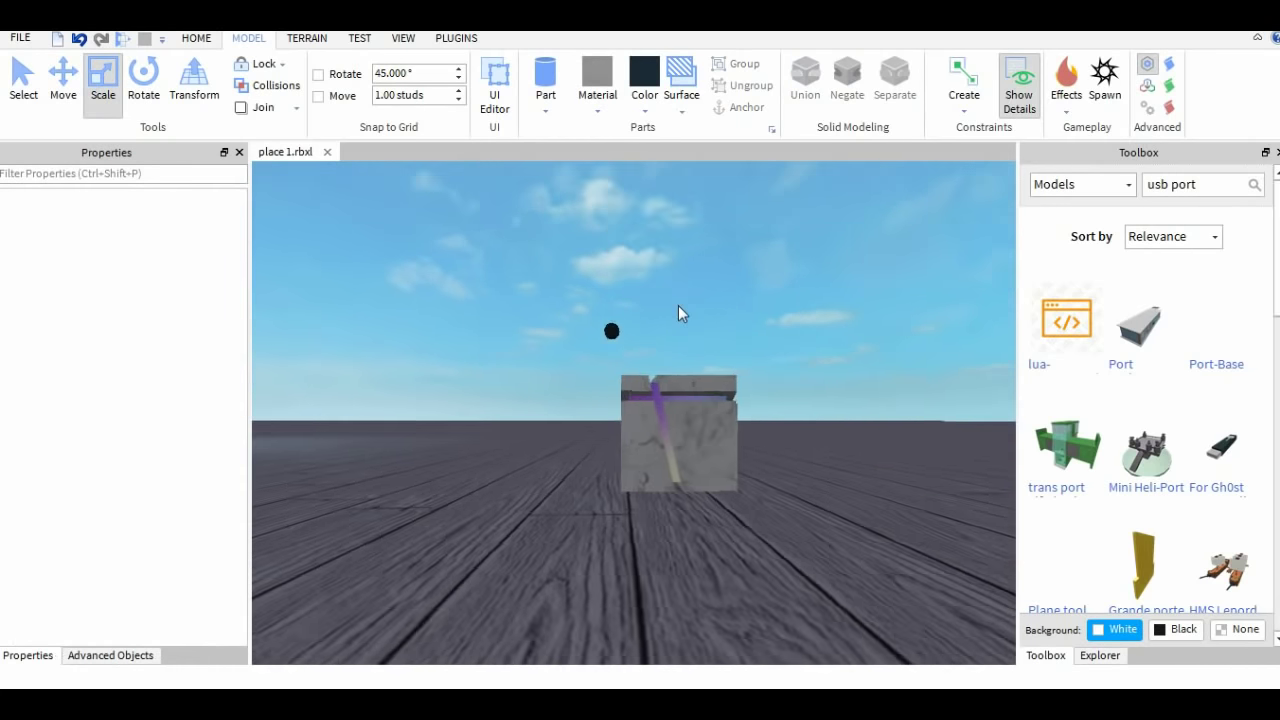
Step: Move the small black cylinder against the lower corner of the marble cube's front face
{"action": "right_click_drag", "start_coordinate": [678, 305], "coordinate": [678, 312]}
{"action": "left_click", "coordinate": [608, 311]}
{"action": "left_click", "coordinate": [65, 100]}
{"action": "right_click_drag", "start_coordinate": [436, 434], "coordinate": [450, 438]}
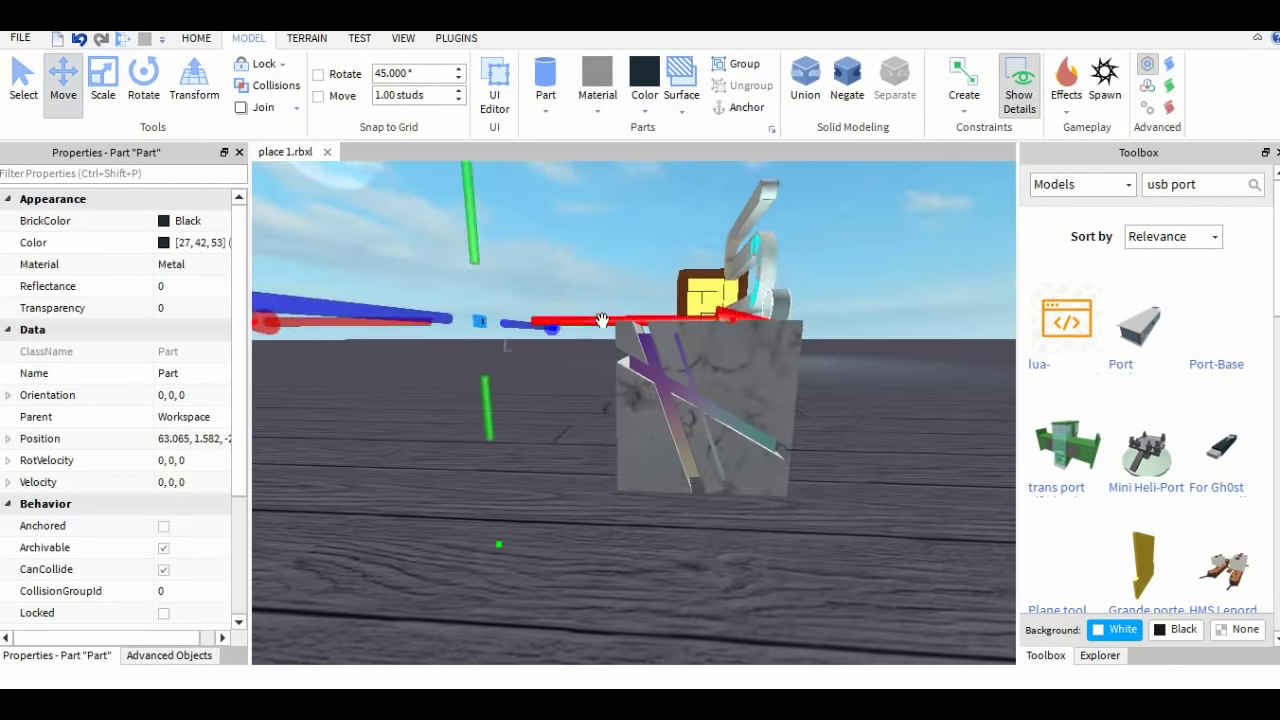
{"action": "left_click_drag", "start_coordinate": [603, 320], "coordinate": [760, 340]}
{"action": "right_click_drag", "start_coordinate": [760, 340], "coordinate": [762, 341]}
{"action": "scroll", "coordinate": [760, 340], "scroll_direction": "down", "scroll_amount": 4}
{"action": "left_click_drag", "start_coordinate": [553, 300], "coordinate": [555, 315]}
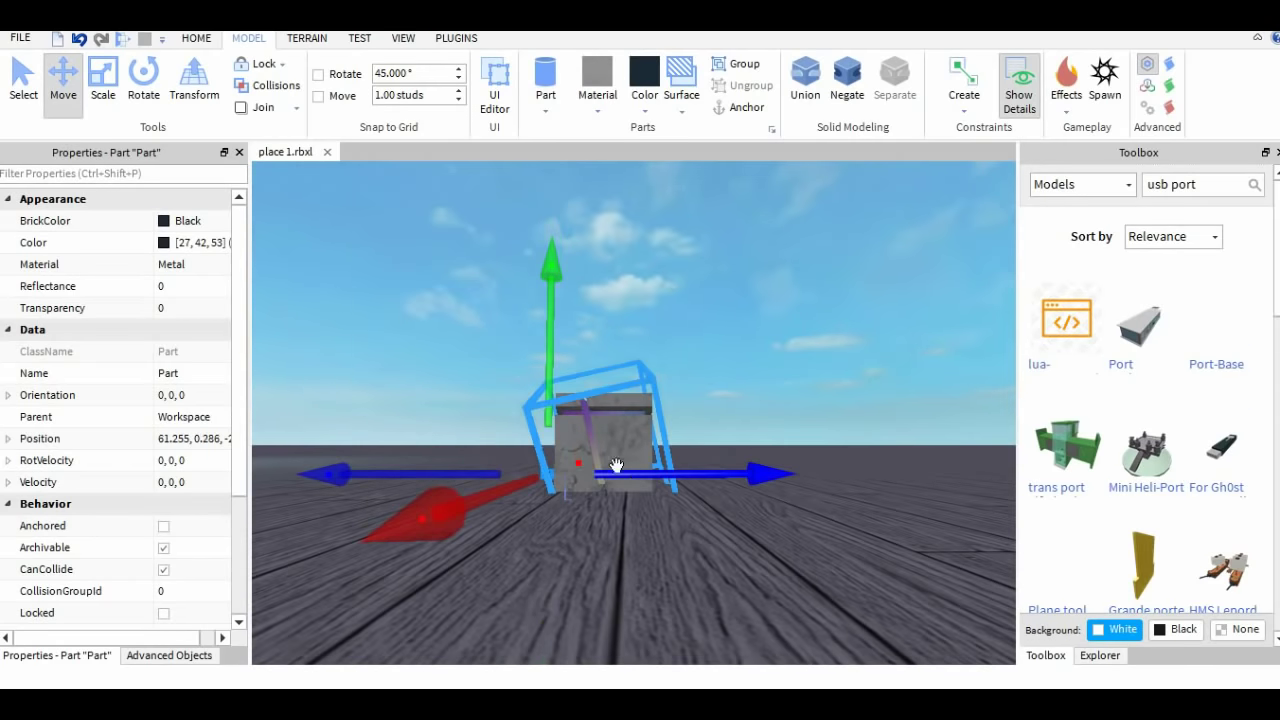
Step: Fine-tune how the small black cylinder sits in the lower corner of the cube's front face
{"action": "right_click_drag", "start_coordinate": [655, 489], "coordinate": [523, 516]}
{"action": "scroll", "coordinate": [632, 444], "scroll_direction": "up", "scroll_amount": 3}
{"action": "scroll", "coordinate": [632, 446], "scroll_direction": "down", "scroll_amount": 2}
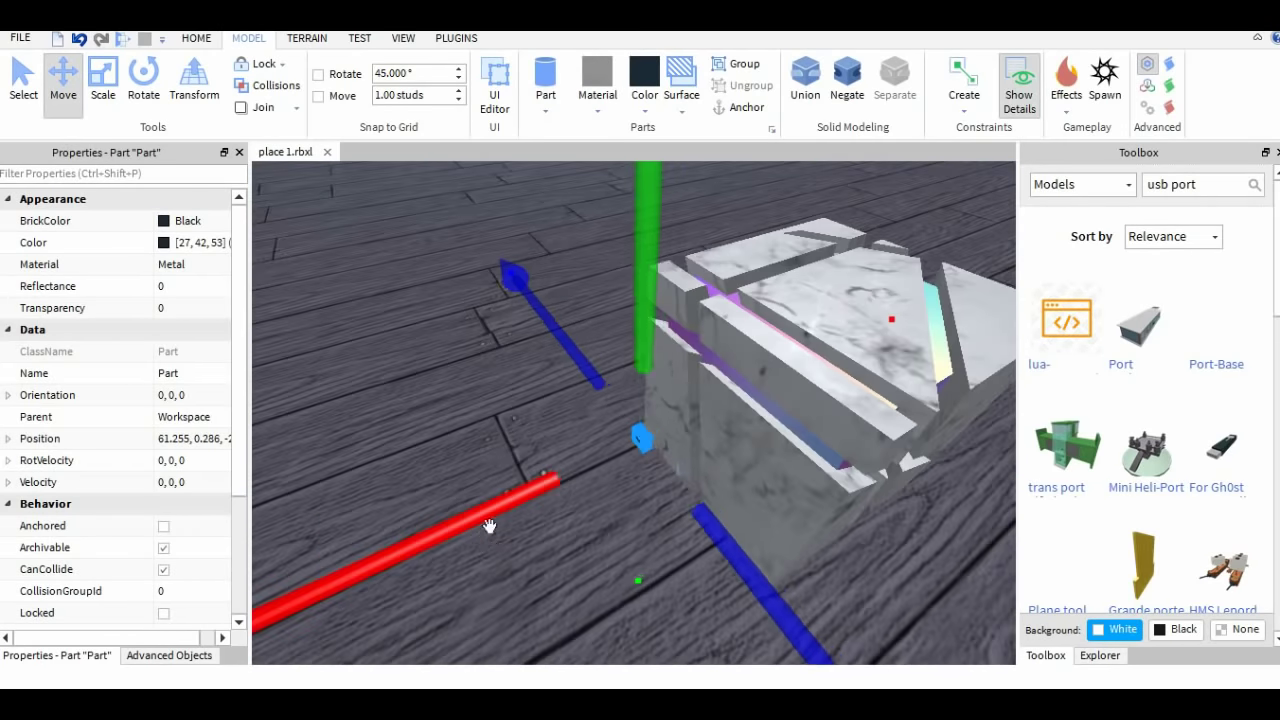
{"action": "scroll", "coordinate": [689, 431], "scroll_direction": "up", "scroll_amount": 2}
{"action": "right_click_drag", "start_coordinate": [553, 592], "coordinate": [562, 562]}
{"action": "left_click", "coordinate": [663, 440]}
{"action": "scroll", "coordinate": [663, 440], "scroll_direction": "up", "scroll_amount": 1}
{"action": "left_click", "coordinate": [538, 557]}
{"action": "scroll", "coordinate": [538, 557], "scroll_direction": "down", "scroll_amount": 3}
{"action": "left_click", "coordinate": [638, 430]}
{"action": "left_click", "coordinate": [565, 562]}
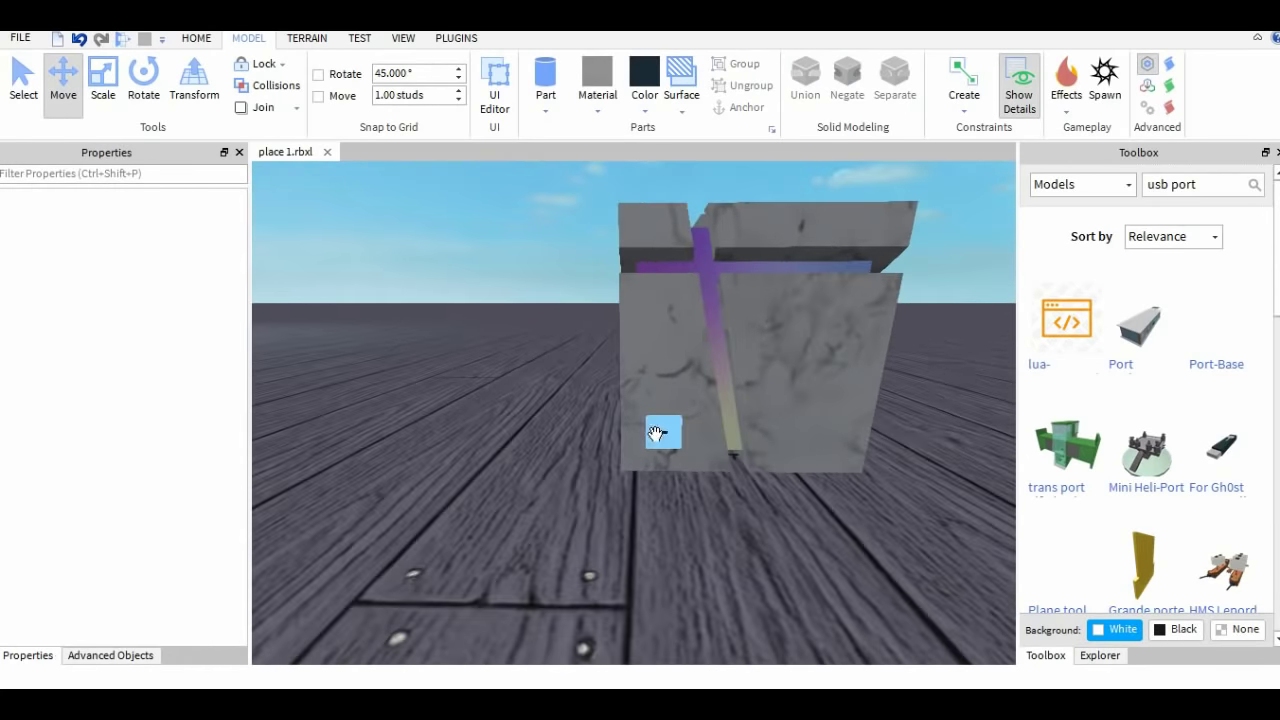
Step: Adjust the height of the port's small inner cylinder and negate it as a cutter
{"action": "left_click", "coordinate": [661, 434]}
{"action": "right_click_drag", "start_coordinate": [752, 504], "coordinate": [752, 505]}
{"action": "left_click_drag", "start_coordinate": [660, 410], "coordinate": [660, 615]}
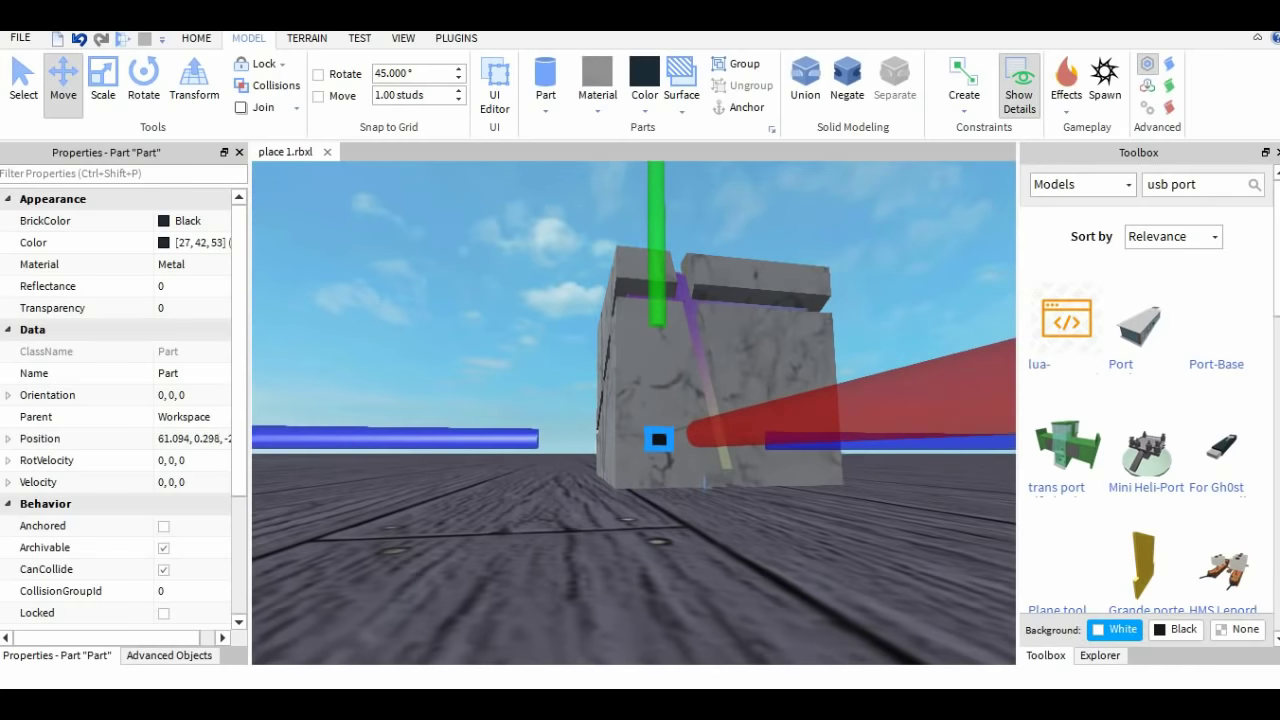
{"action": "left_click", "coordinate": [103, 80]}
{"action": "right_click_drag", "start_coordinate": [566, 214], "coordinate": [647, 192]}
{"action": "left_click", "coordinate": [849, 91]}
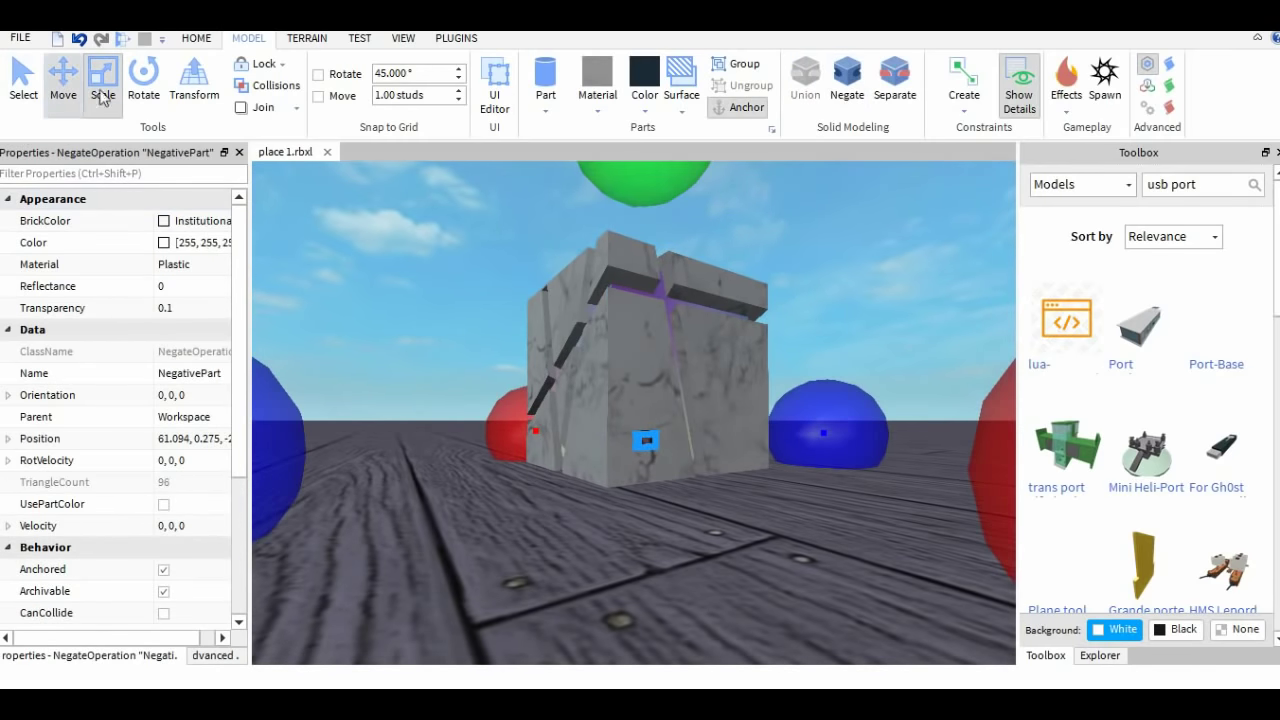
Step: Select the negated cylinder together with the black cylinder and union them to hollow out the port
{"action": "left_click", "coordinate": [690, 210]}
{"action": "right_click_drag", "start_coordinate": [930, 305], "coordinate": [822, 331]}
{"action": "left_click_drag", "start_coordinate": [634, 518], "coordinate": [700, 400]}
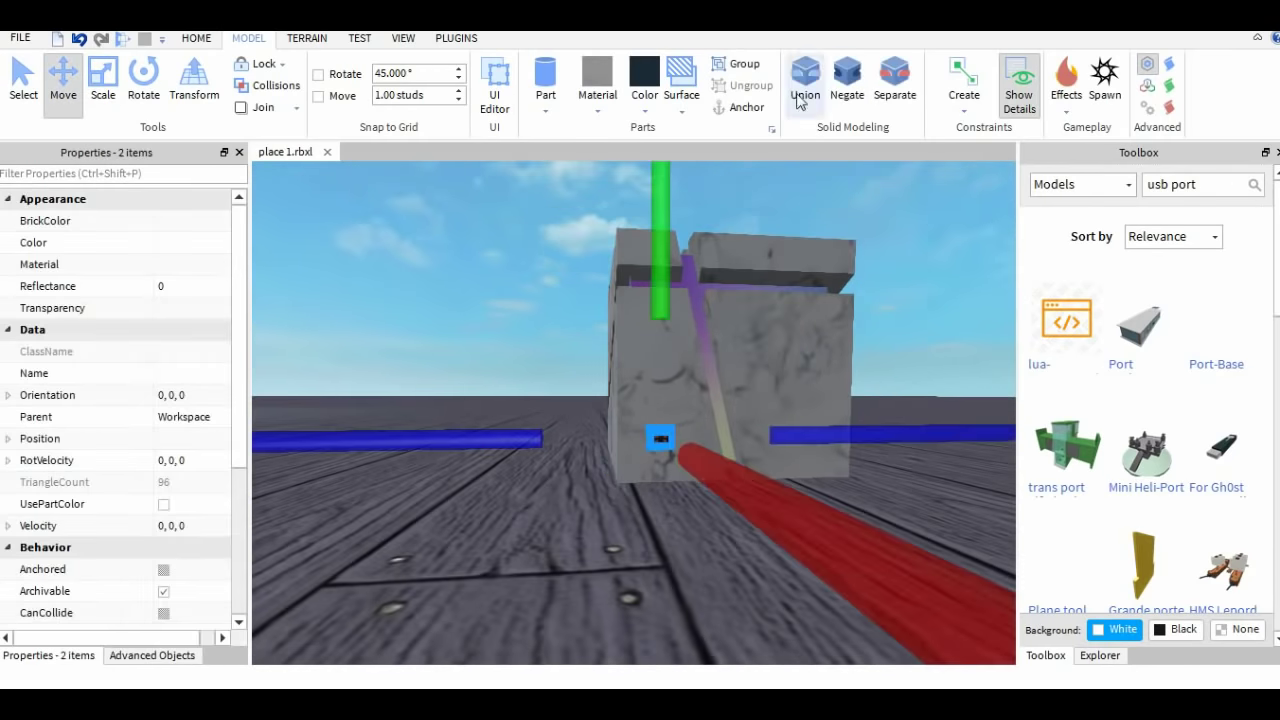
{"action": "left_click", "coordinate": [802, 92]}
{"action": "left_click", "coordinate": [860, 250]}
{"action": "right_click_drag", "start_coordinate": [860, 250], "coordinate": [915, 292]}
Step: Undo the last two changes to the port and nudge its height slightly on the cube's face
{"action": "key", "text": "ctrl+z"}
{"action": "left_click", "coordinate": [939, 254]}
{"action": "left_click", "coordinate": [666, 441]}
{"action": "left_click", "coordinate": [664, 436]}
{"action": "key", "text": "ctrl+z"}
{"action": "right_click_drag", "start_coordinate": [830, 289], "coordinate": [820, 291]}
{"action": "left_click", "coordinate": [664, 437]}
{"action": "right_click_drag", "start_coordinate": [677, 286], "coordinate": [663, 307]}
{"action": "left_click_drag", "start_coordinate": [663, 307], "coordinate": [664, 310]}
{"action": "left_click", "coordinate": [832, 353]}
{"action": "right_click_drag", "start_coordinate": [832, 353], "coordinate": [831, 345]}
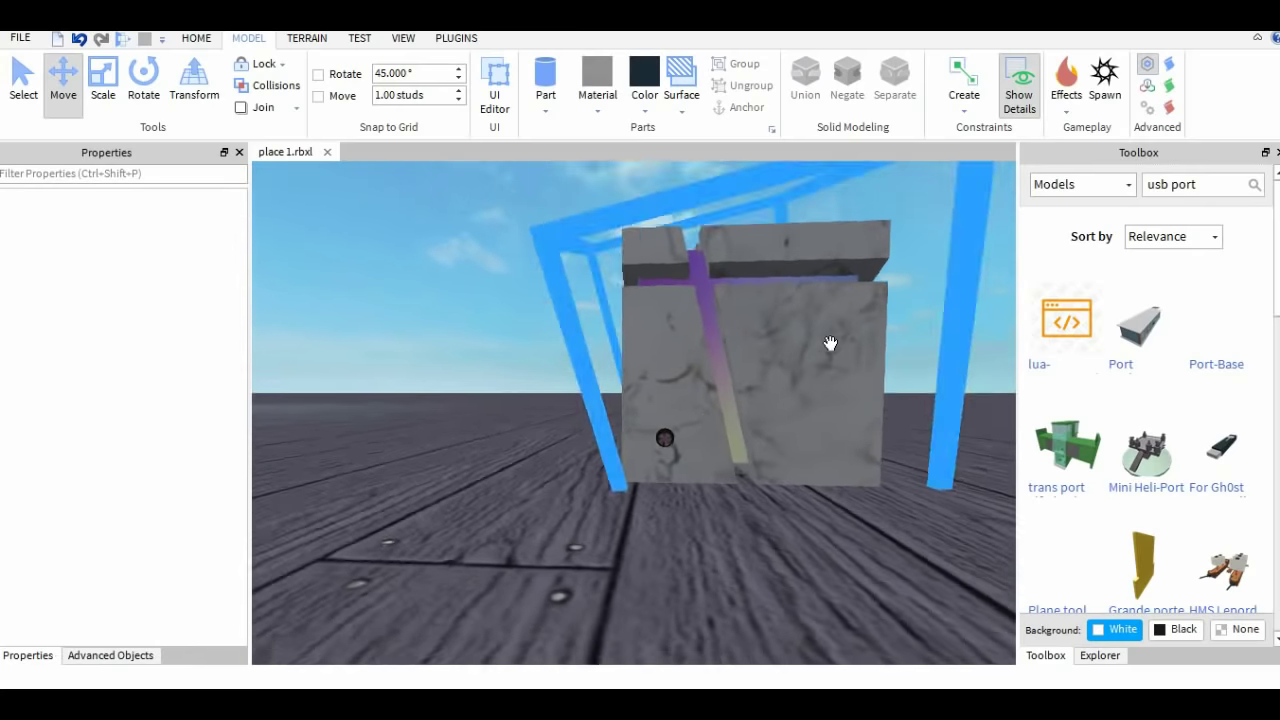
Step: Select the hollow black port and nudge its depth slightly in the cube's front face
{"action": "left_click", "coordinate": [668, 433]}
{"action": "left_click", "coordinate": [752, 539]}
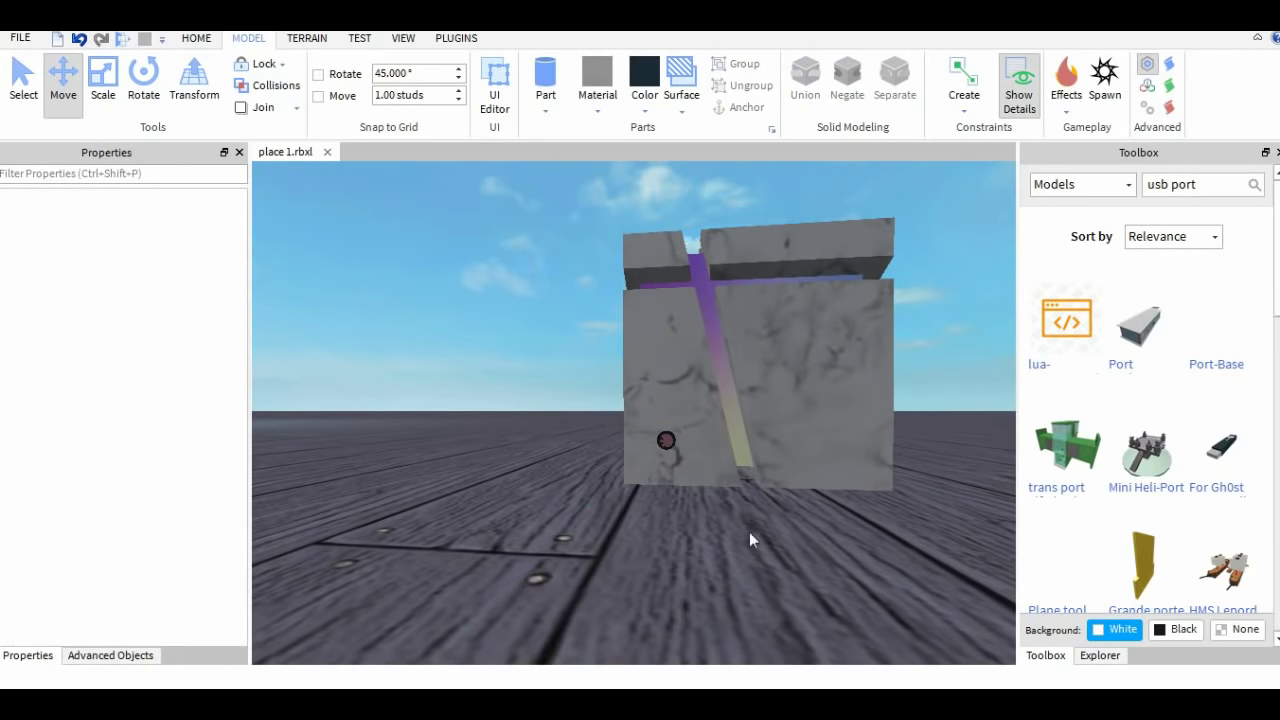
{"action": "left_click", "coordinate": [664, 438]}
{"action": "left_click", "coordinate": [817, 291]}
{"action": "scroll", "coordinate": [766, 569], "scroll_direction": "up", "scroll_amount": 5}
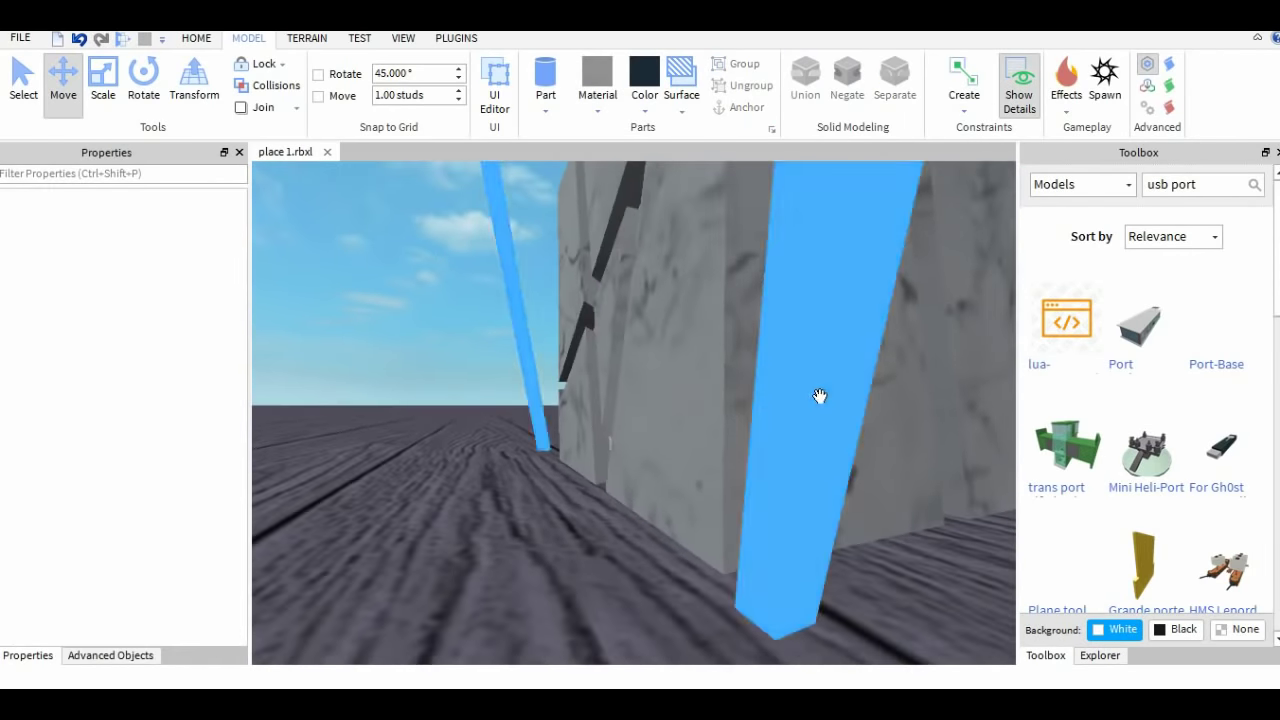
{"action": "left_click", "coordinate": [820, 397]}
{"action": "scroll", "coordinate": [820, 397], "scroll_direction": "down", "scroll_amount": 5}
{"action": "right_click_drag", "start_coordinate": [820, 397], "coordinate": [840, 430]}
{"action": "scroll", "coordinate": [840, 430], "scroll_direction": "down", "scroll_amount": 1}
{"action": "left_click_drag", "start_coordinate": [784, 556], "coordinate": [780, 554]}
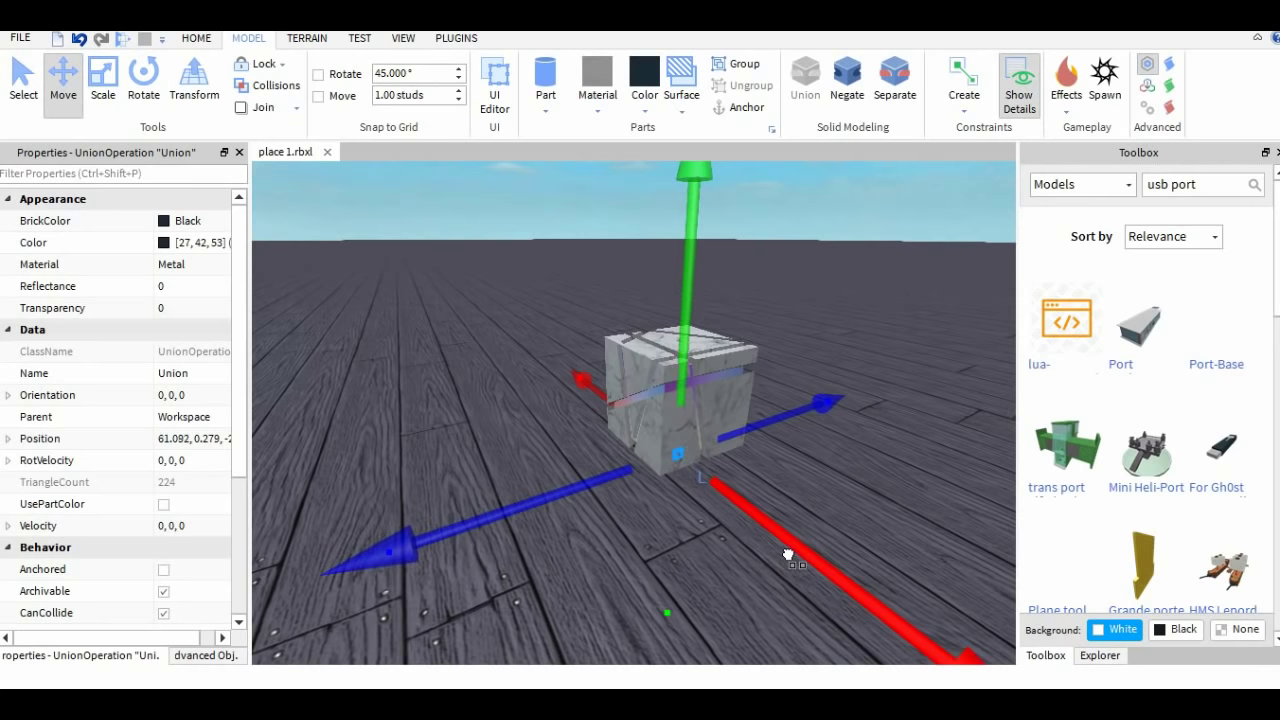
{"action": "right_click_drag", "start_coordinate": [788, 554], "coordinate": [715, 590]}
{"action": "left_click", "coordinate": [735, 613]}
Step: Insert a block part beside the marble cube and scale down its length, width and height into a small flat block
{"action": "scroll", "coordinate": [735, 613], "scroll_direction": "up", "scroll_amount": 5}
{"action": "left_click", "coordinate": [546, 110]}
{"action": "left_click", "coordinate": [598, 138]}
{"action": "scroll", "coordinate": [634, 412], "scroll_direction": "down", "scroll_amount": 5}
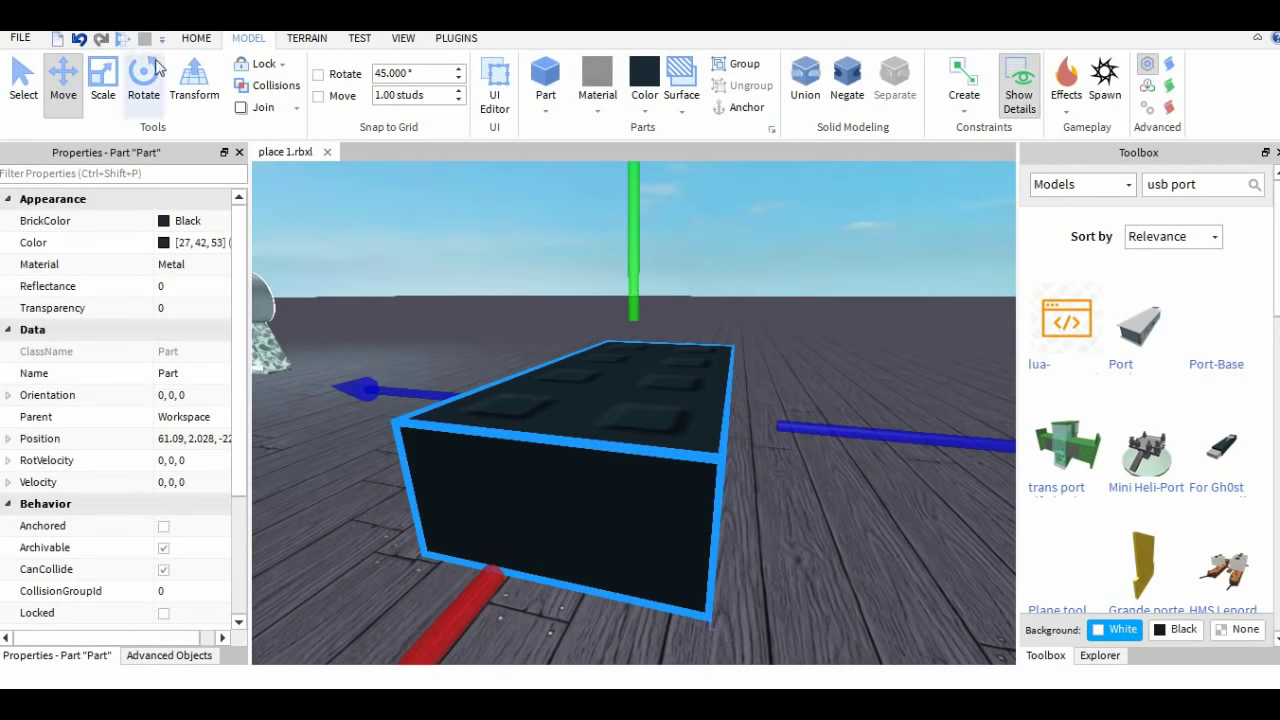
{"action": "left_click", "coordinate": [103, 84]}
{"action": "left_click_drag", "start_coordinate": [690, 350], "coordinate": [636, 384]}
{"action": "right_click_drag", "start_coordinate": [800, 520], "coordinate": [881, 539]}
{"action": "scroll", "coordinate": [881, 539], "scroll_direction": "down", "scroll_amount": 5}
{"action": "scroll", "coordinate": [881, 538], "scroll_direction": "up", "scroll_amount": 3}
{"action": "left_click_drag", "start_coordinate": [872, 440], "coordinate": [700, 438]}
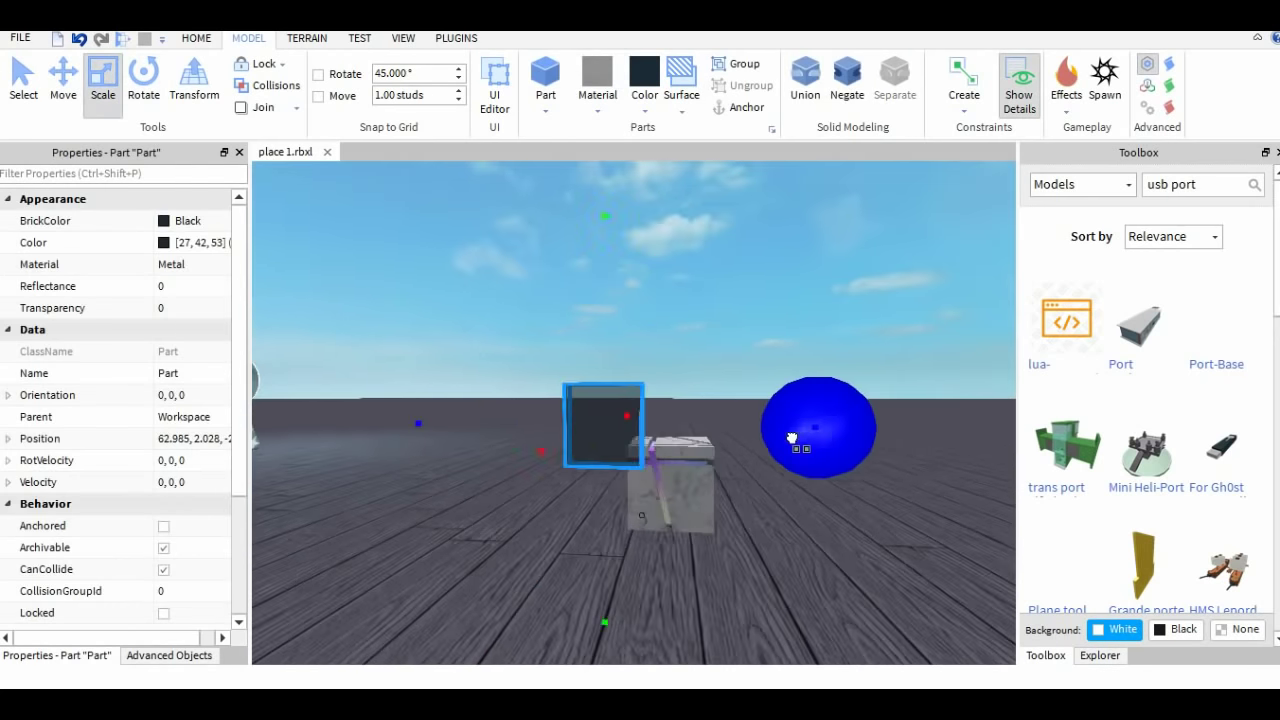
{"action": "left_click_drag", "start_coordinate": [575, 218], "coordinate": [577, 400]}
{"action": "right_click_drag", "start_coordinate": [640, 420], "coordinate": [497, 366]}
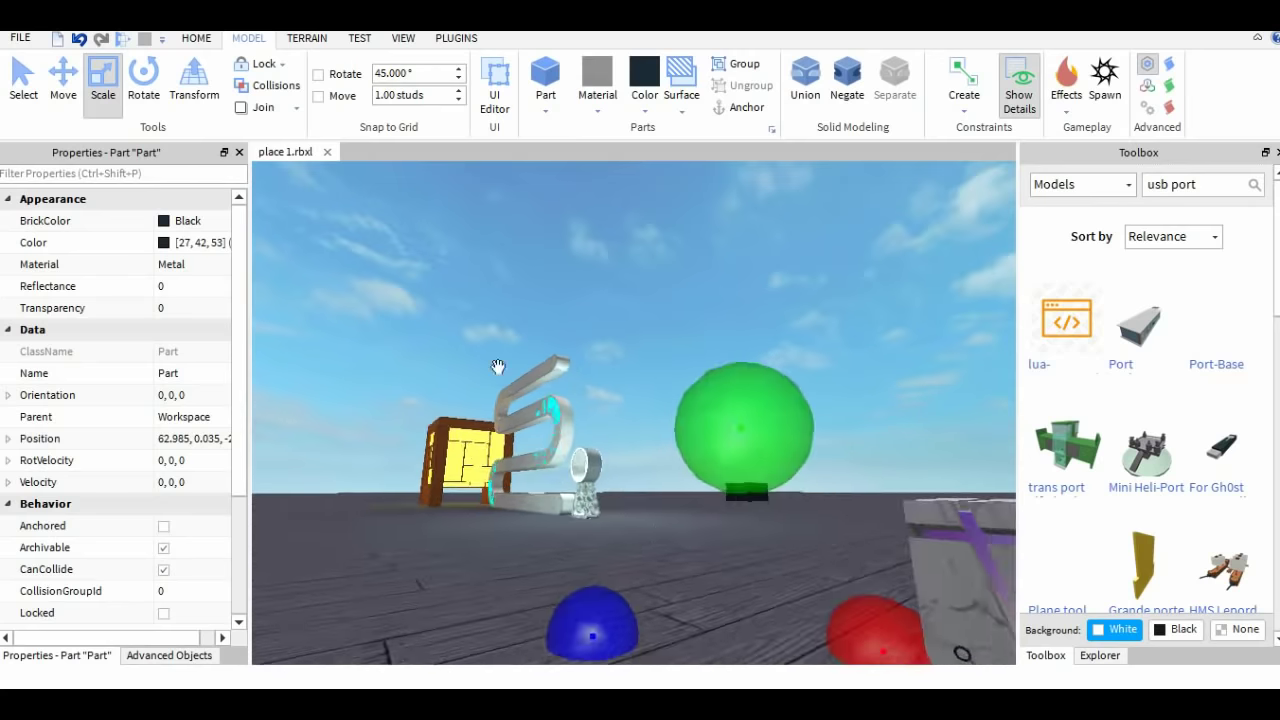
Step: Raise the small black block above the floor beside the marble cube
{"action": "left_click", "coordinate": [63, 84]}
{"action": "right_click_drag", "start_coordinate": [420, 320], "coordinate": [491, 310]}
{"action": "left_click_drag", "start_coordinate": [491, 297], "coordinate": [493, 110]}
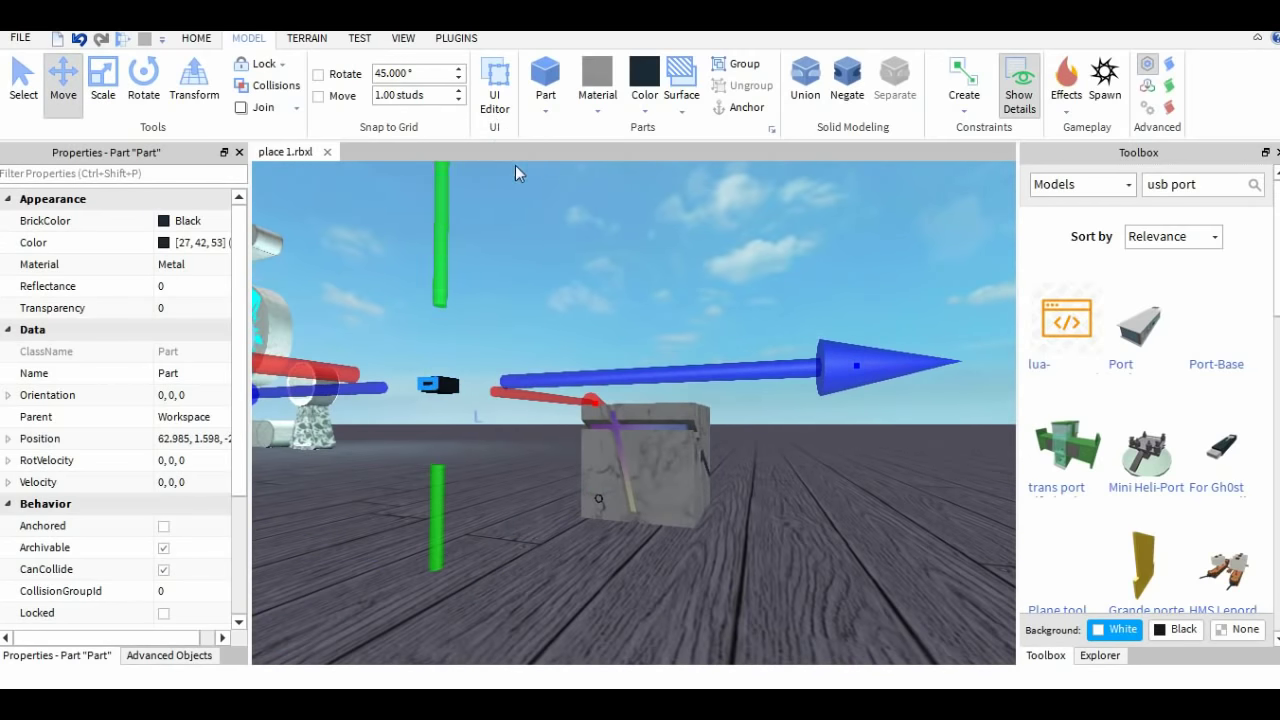
{"action": "right_click_drag", "start_coordinate": [516, 172], "coordinate": [517, 174]}
{"action": "right_click_drag", "start_coordinate": [782, 288], "coordinate": [781, 289]}
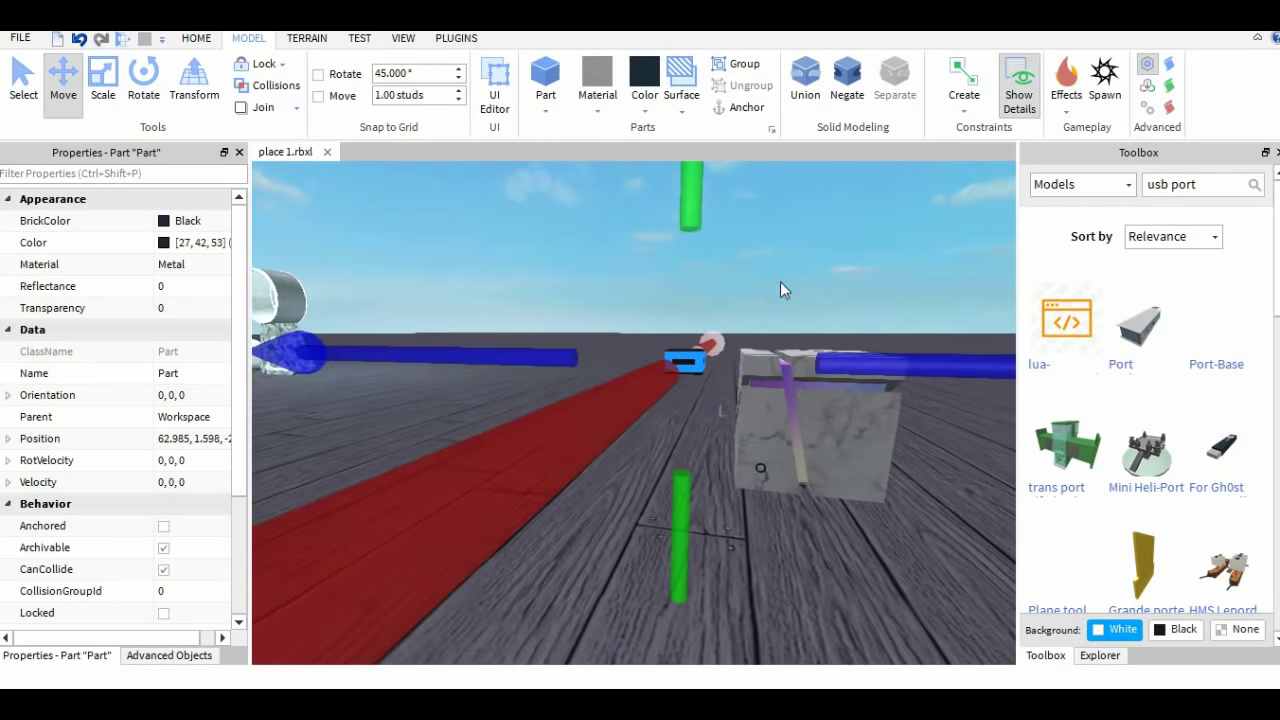
Step: Resize the small inner block, negate it, and union it with the black block to hollow out a rectangular port
{"action": "key", "text": "ctrl+3"}
{"action": "left_click_drag", "start_coordinate": [1003, 392], "coordinate": [1003, 394]}
{"action": "right_click_drag", "start_coordinate": [773, 284], "coordinate": [770, 283]}
{"action": "left_click_drag", "start_coordinate": [361, 390], "coordinate": [402, 390]}
{"action": "left_click", "coordinate": [849, 108]}
{"action": "left_click", "coordinate": [753, 212]}
{"action": "right_click_drag", "start_coordinate": [753, 212], "coordinate": [755, 213]}
{"action": "left_click_drag", "start_coordinate": [635, 347], "coordinate": [738, 393]}
{"action": "left_click", "coordinate": [806, 88]}
{"action": "left_click", "coordinate": [815, 192]}
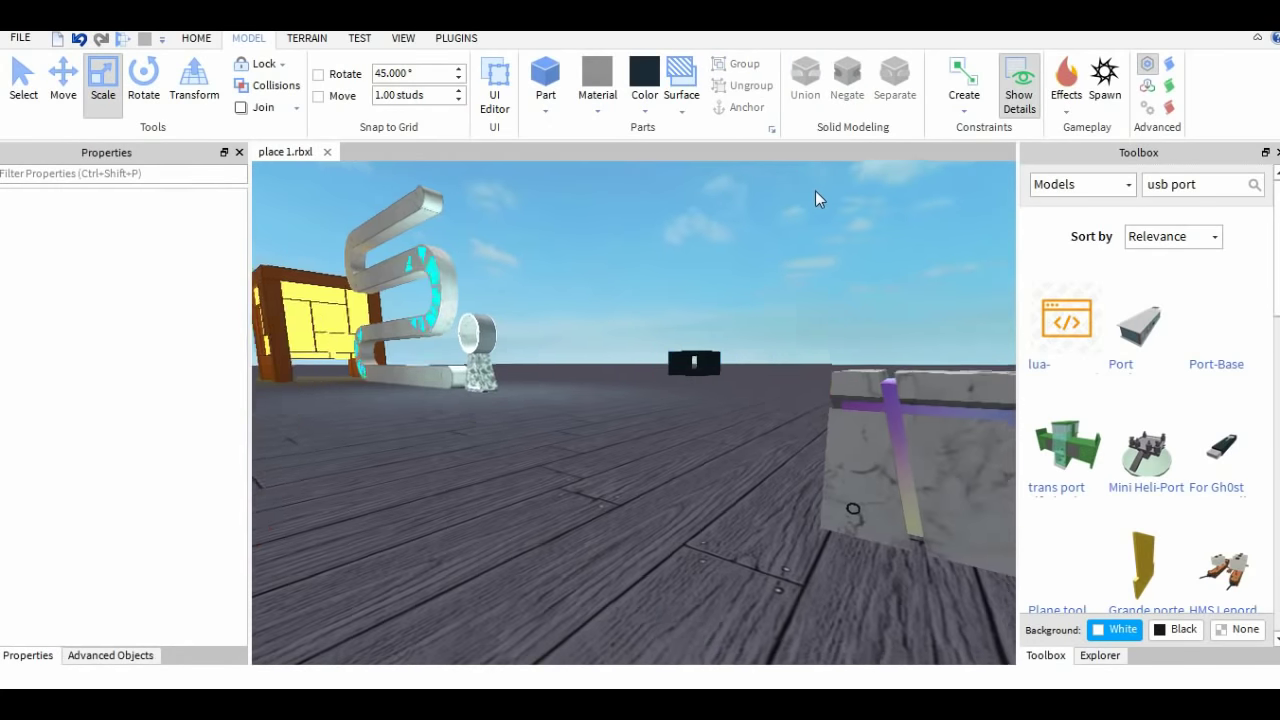
Step: Duplicate the hollow rectangular port, place the copy on the floor and separate it into its original parts
{"action": "right_click_drag", "start_coordinate": [815, 192], "coordinate": [815, 194]}
{"action": "right_click_drag", "start_coordinate": [744, 299], "coordinate": [744, 301]}
{"action": "left_click", "coordinate": [670, 356]}
{"action": "key", "text": "ctrl+d"}
{"action": "left_click_drag", "start_coordinate": [670, 356], "coordinate": [666, 568]}
{"action": "left_click", "coordinate": [895, 86]}
{"action": "left_click", "coordinate": [826, 495]}
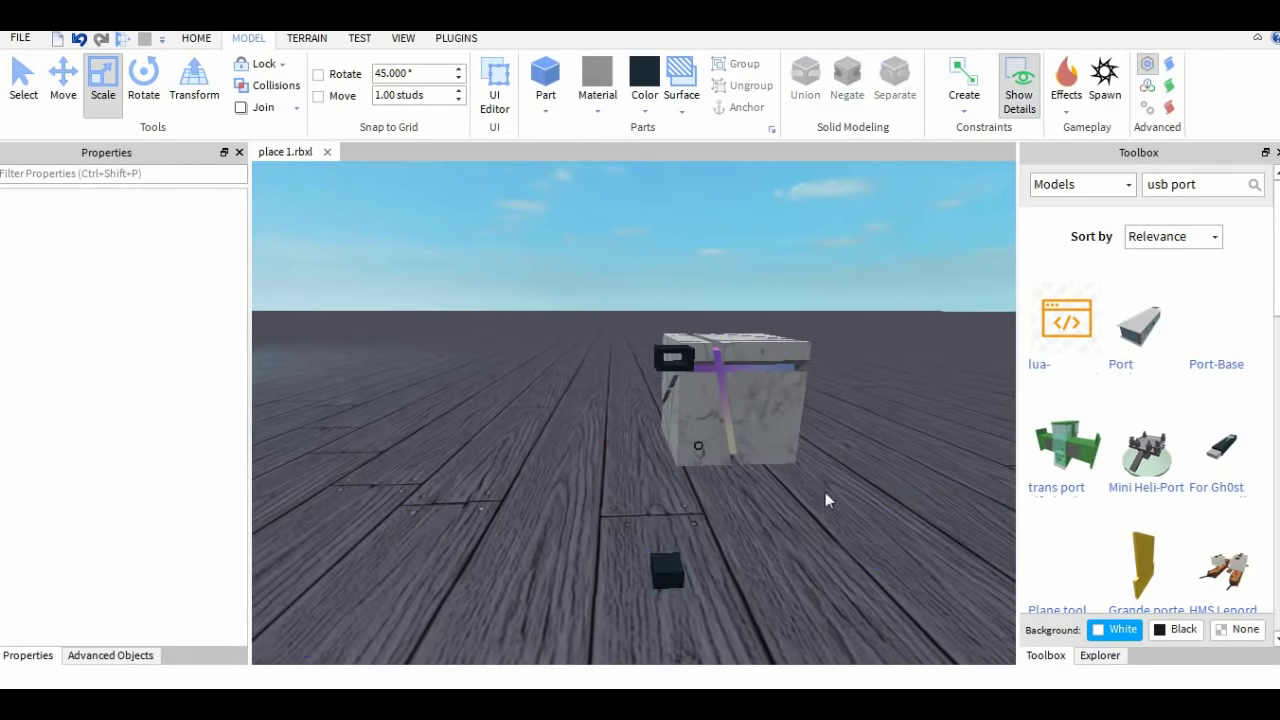
Step: Colour the solid block on the floor Lily white and adjust its width
{"action": "left_click", "coordinate": [667, 570]}
{"action": "left_click", "coordinate": [644, 110]}
{"action": "left_click", "coordinate": [789, 442]}
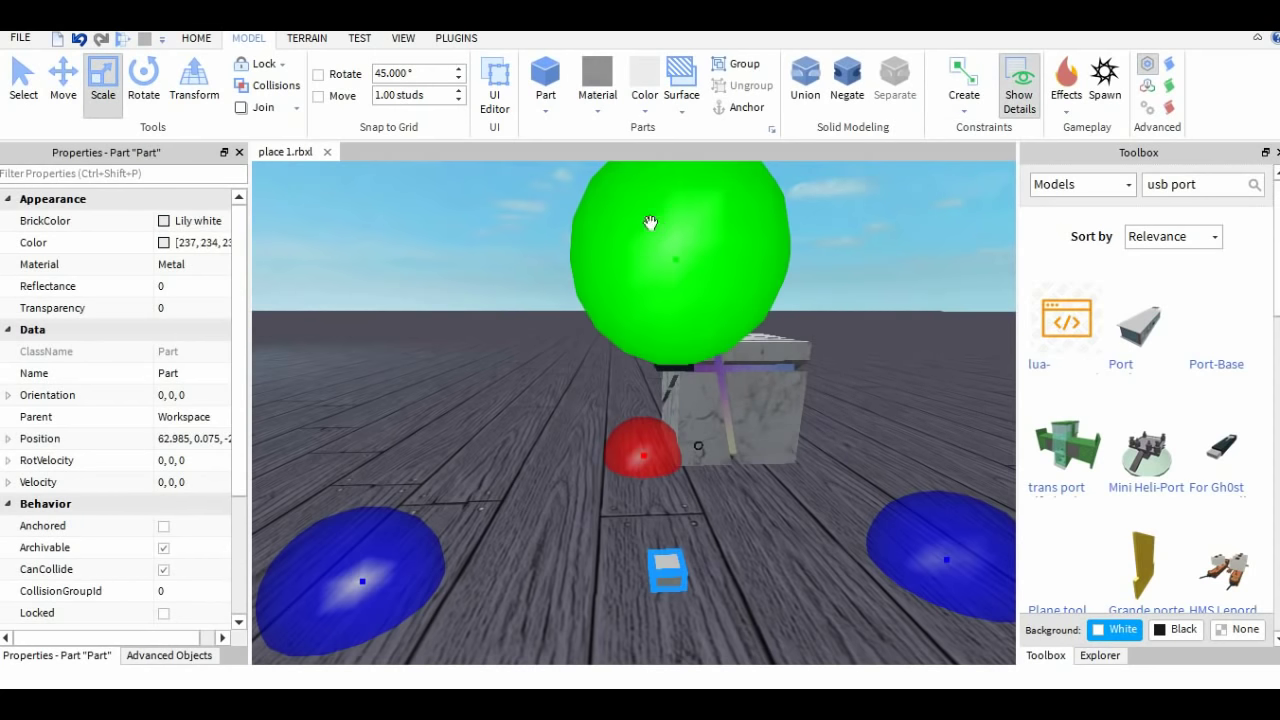
{"action": "mouse_move", "coordinate": [944, 566]}
{"action": "left_mouse_down"}
{"action": "mouse_move", "coordinate": [956, 572]}
{"action": "mouse_move", "coordinate": [945, 567]}
{"action": "left_mouse_up"}
Step: Raise the Lily white block into the hollow port's opening and adjust its sideways position as the port's tongue
{"action": "left_click", "coordinate": [66, 82]}
{"action": "left_click_drag", "start_coordinate": [678, 395], "coordinate": [690, 184]}
{"action": "left_click_drag", "start_coordinate": [822, 358], "coordinate": [834, 350]}
{"action": "left_click", "coordinate": [804, 282]}
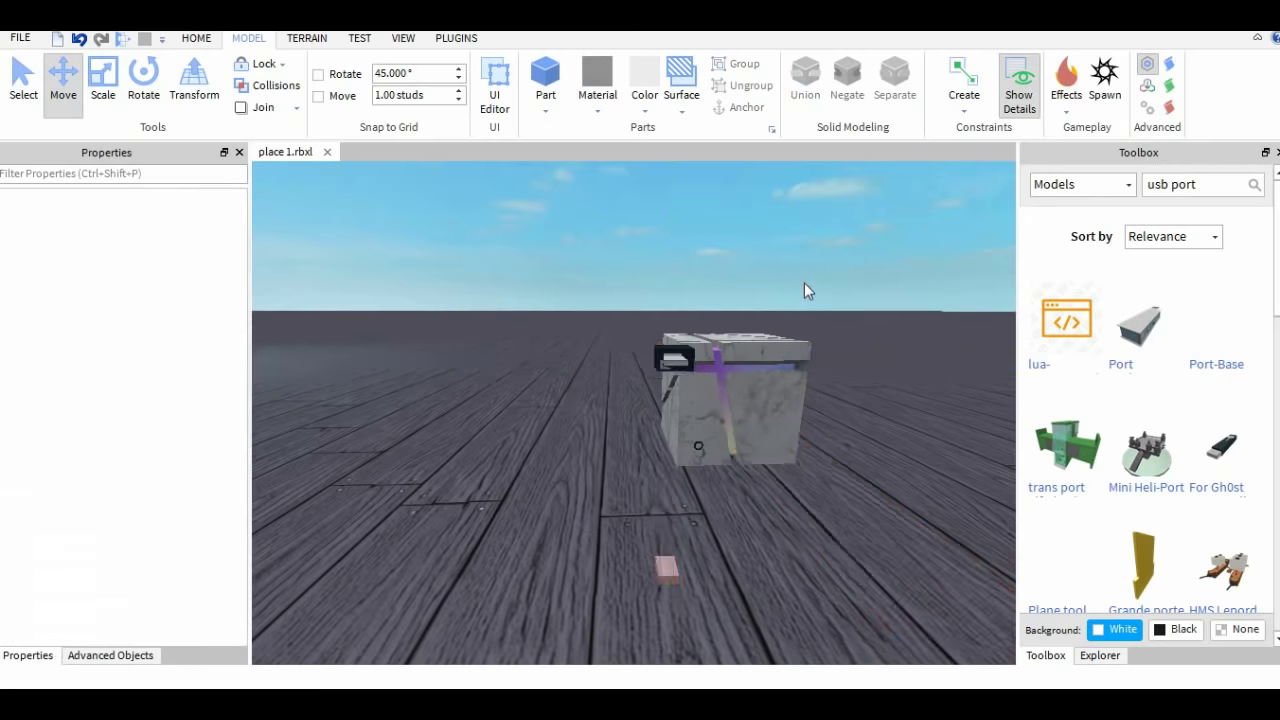
Step: Select the hollow black port together with its white tongue and union them
{"action": "right_click_drag", "start_coordinate": [804, 283], "coordinate": [766, 278]}
{"action": "left_click", "coordinate": [675, 368]}
{"action": "left_click", "coordinate": [792, 222]}
{"action": "right_click_drag", "start_coordinate": [792, 222], "coordinate": [793, 223]}
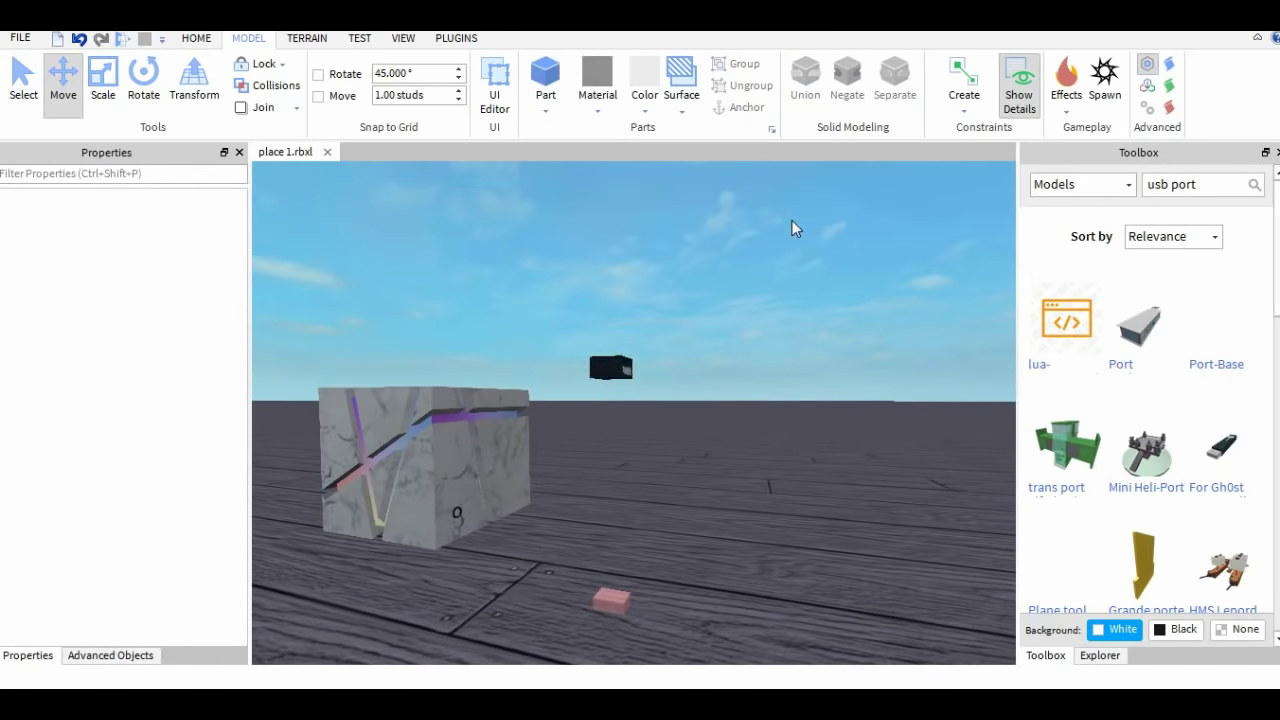
{"action": "left_click_drag", "start_coordinate": [793, 223], "coordinate": [572, 400]}
{"action": "right_click_drag", "start_coordinate": [747, 173], "coordinate": [750, 176]}
{"action": "left_click", "coordinate": [801, 108]}
Step: Drag the rectangular port onto the marble cube's front face and set its orientation to 0,0,0
{"action": "left_click_drag", "start_coordinate": [652, 350], "coordinate": [620, 407]}
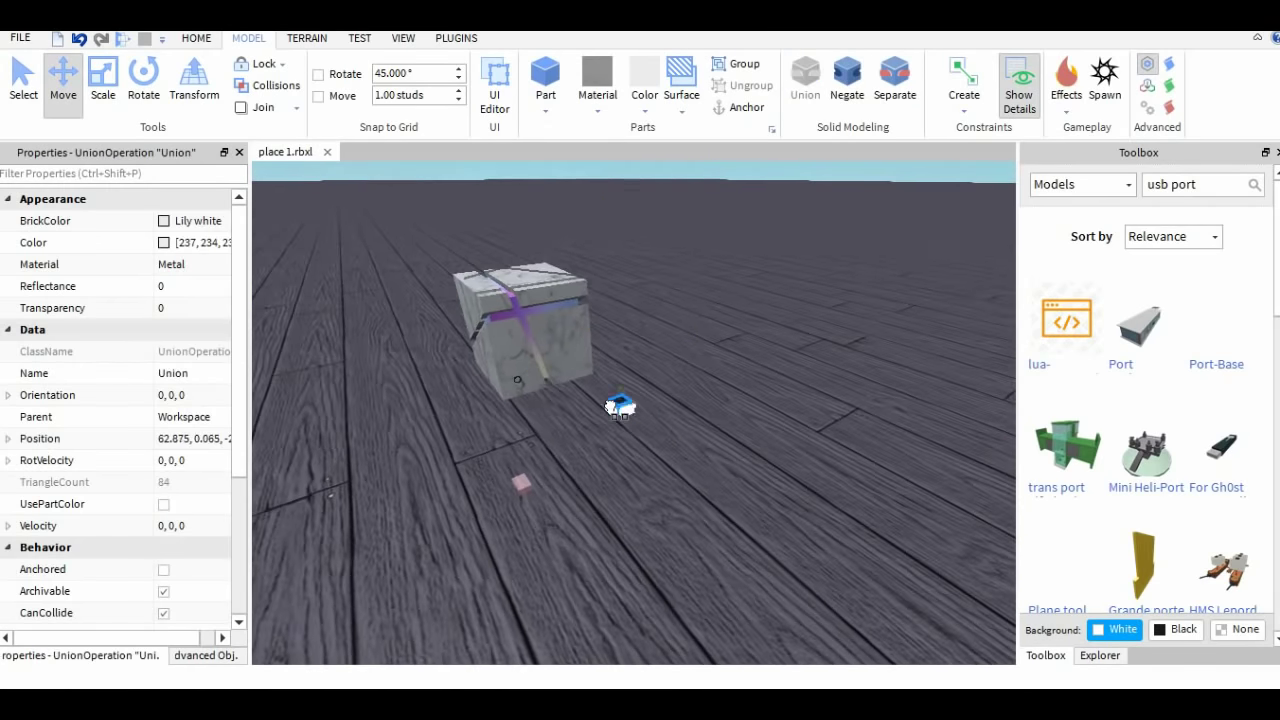
{"action": "left_click_drag", "start_coordinate": [541, 387], "coordinate": [541, 384]}
{"action": "right_click_drag", "start_coordinate": [447, 391], "coordinate": [419, 408]}
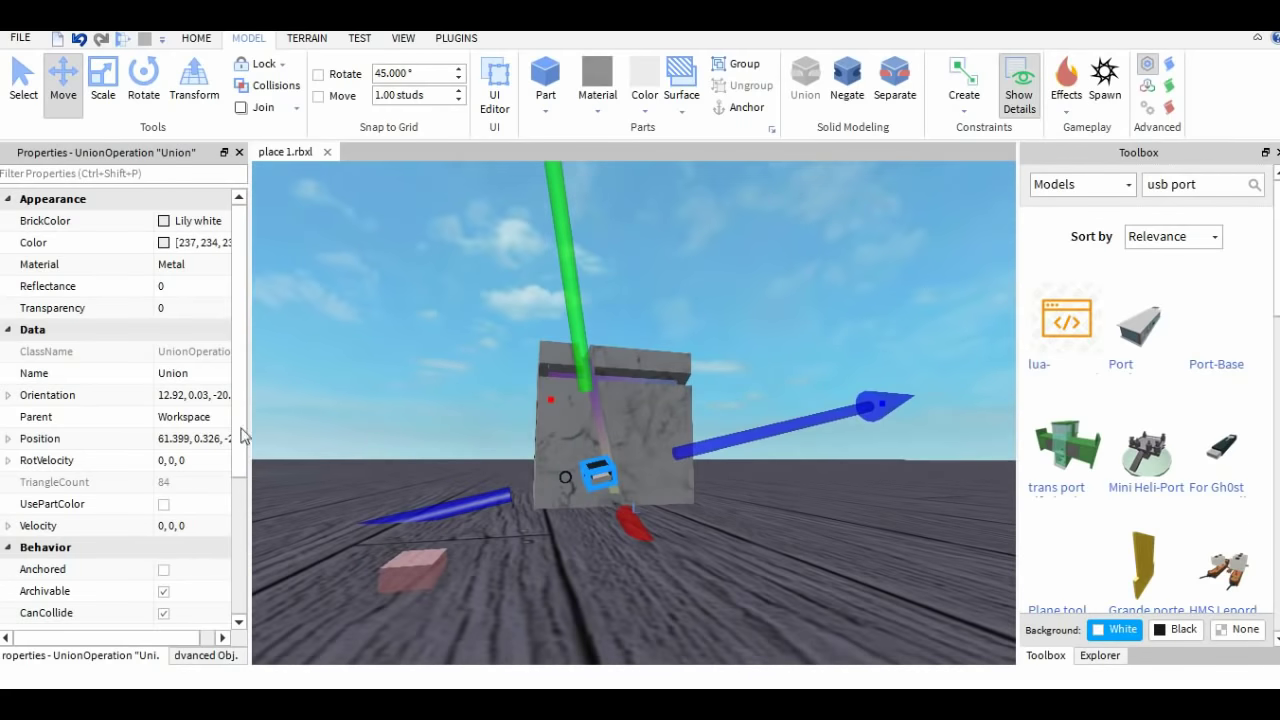
{"action": "left_click", "coordinate": [191, 397]}
{"action": "type", "text": "0,0,0"}
{"action": "key", "text": "Return"}
Step: Push the rectangular port into the cube's front face and lower it slightly beside the round port
{"action": "right_click_drag", "start_coordinate": [600, 440], "coordinate": [683, 480]}
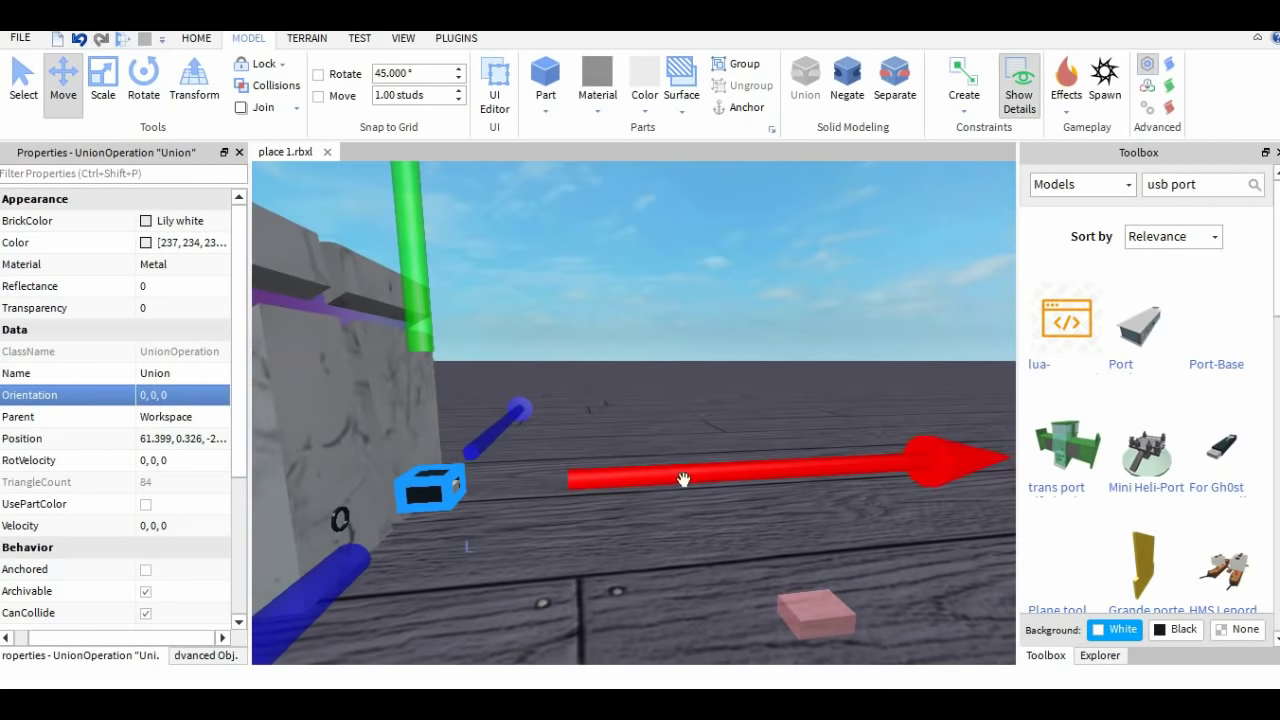
{"action": "left_click_drag", "start_coordinate": [683, 480], "coordinate": [603, 496]}
{"action": "left_click_drag", "start_coordinate": [344, 310], "coordinate": [346, 322]}
{"action": "left_click", "coordinate": [565, 347]}
{"action": "right_click_drag", "start_coordinate": [565, 347], "coordinate": [600, 521]}
{"action": "scroll", "coordinate": [731, 485], "scroll_direction": "up", "scroll_amount": 4}
{"action": "scroll", "coordinate": [731, 485], "scroll_direction": "down", "scroll_amount": 4}
Step: Reselect the rectangular port and nudge its depth in the cube's front face
{"action": "left_click", "coordinate": [441, 495]}
{"action": "left_click", "coordinate": [105, 84]}
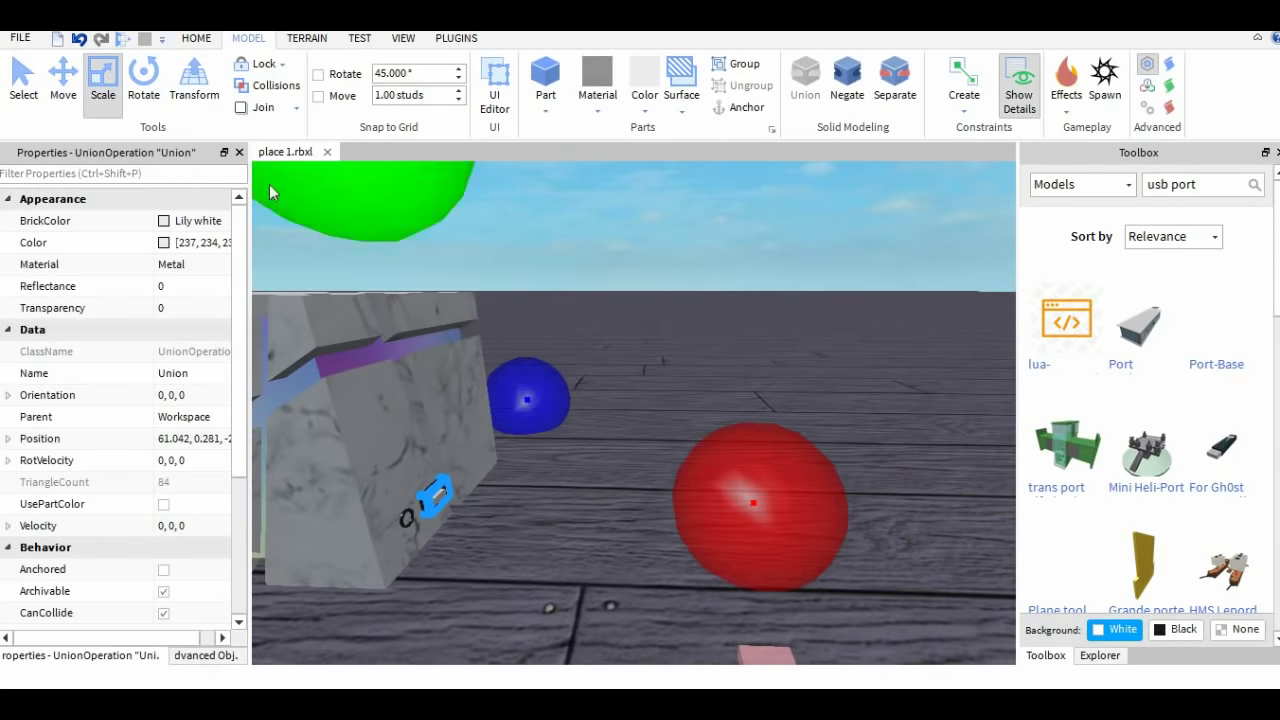
{"action": "left_click", "coordinate": [430, 494]}
{"action": "left_click", "coordinate": [434, 500]}
{"action": "left_click", "coordinate": [63, 84]}
{"action": "left_click_drag", "start_coordinate": [558, 509], "coordinate": [558, 508]}
{"action": "left_click", "coordinate": [598, 457]}
{"action": "right_click_drag", "start_coordinate": [598, 457], "coordinate": [598, 460]}
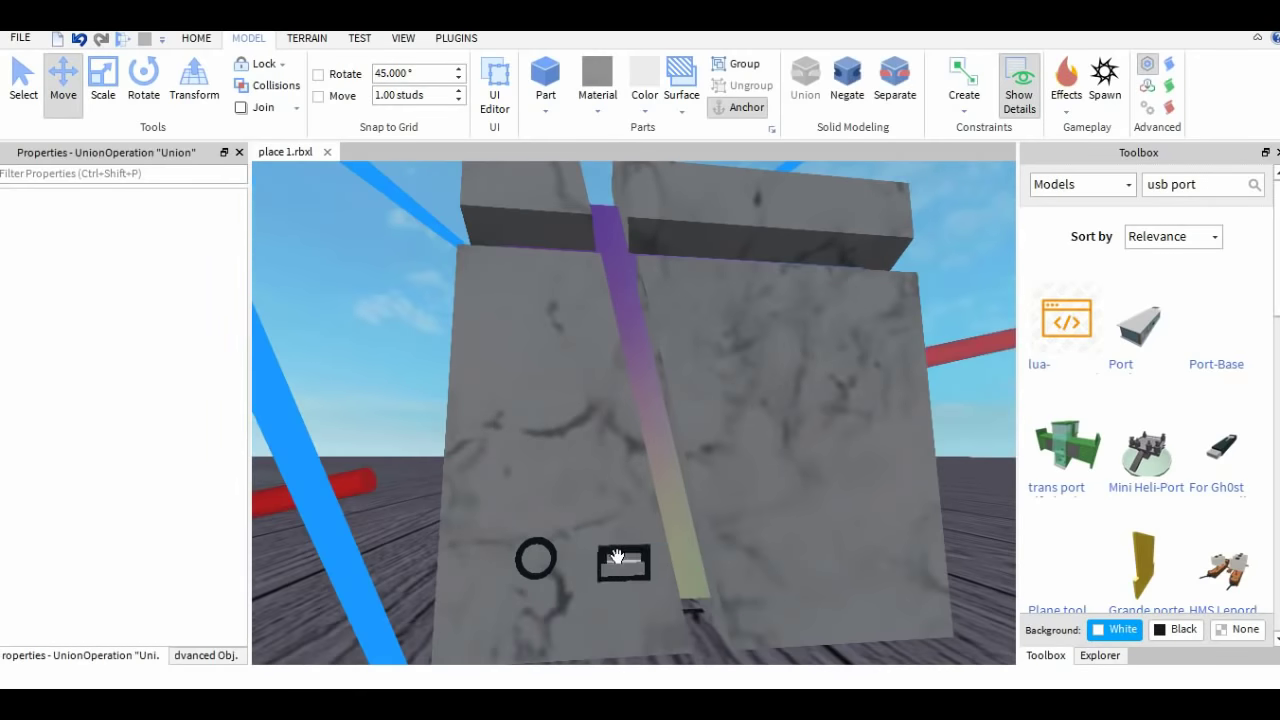
{"action": "left_click", "coordinate": [615, 558]}
{"action": "scroll", "coordinate": [650, 290], "scroll_direction": "down", "scroll_amount": 2}
{"action": "left_click", "coordinate": [955, 334]}
{"action": "scroll", "coordinate": [870, 350], "scroll_direction": "down", "scroll_amount": 6}
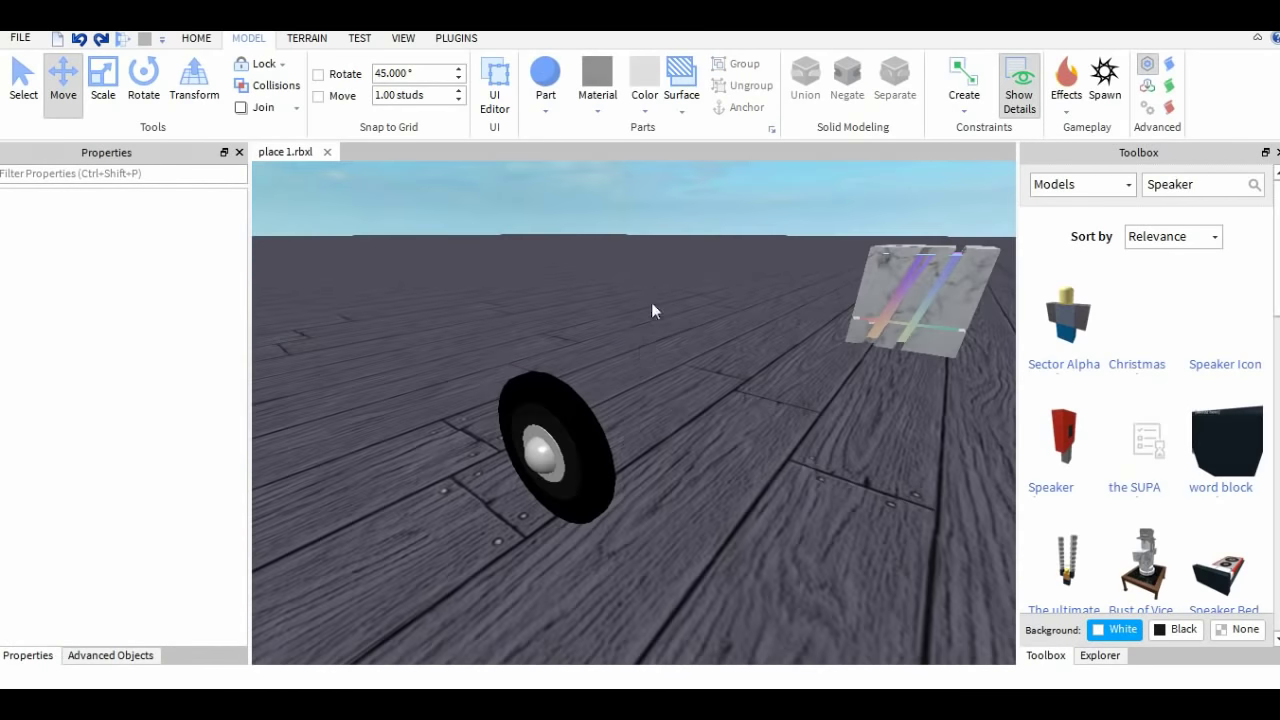
Step: Separate the round black speaker, select all its parts and union them into one object
{"action": "left_click", "coordinate": [580, 425]}
{"action": "left_click", "coordinate": [890, 92]}
{"action": "left_click", "coordinate": [654, 285]}
{"action": "right_click_drag", "start_coordinate": [654, 285], "coordinate": [652, 282]}
{"action": "left_click_drag", "start_coordinate": [655, 384], "coordinate": [474, 574]}
{"action": "left_click", "coordinate": [802, 98]}
Step: Move the round speaker onto the marble cube's face and raise it slightly
{"action": "scroll", "coordinate": [735, 408], "scroll_direction": "down", "scroll_amount": 3}
{"action": "right_click_drag", "start_coordinate": [700, 340], "coordinate": [748, 425]}
{"action": "scroll", "coordinate": [748, 425], "scroll_direction": "up", "scroll_amount": 3}
{"action": "left_click_drag", "start_coordinate": [748, 425], "coordinate": [946, 449]}
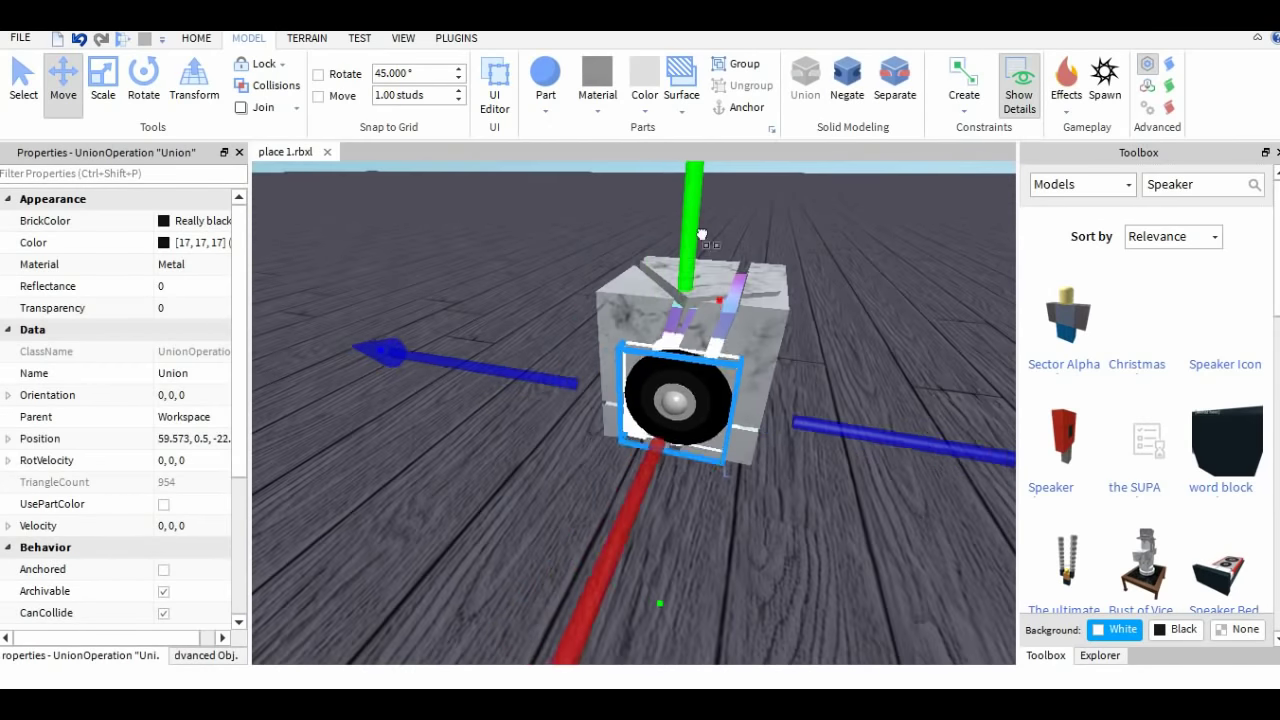
{"action": "left_click_drag", "start_coordinate": [700, 234], "coordinate": [701, 213]}
Step: Select the marble cube together with its speaker and ports and group them
{"action": "left_click", "coordinate": [871, 227]}
{"action": "right_click_drag", "start_coordinate": [871, 227], "coordinate": [871, 227]}
{"action": "scroll", "coordinate": [871, 227], "scroll_direction": "down", "scroll_amount": 3}
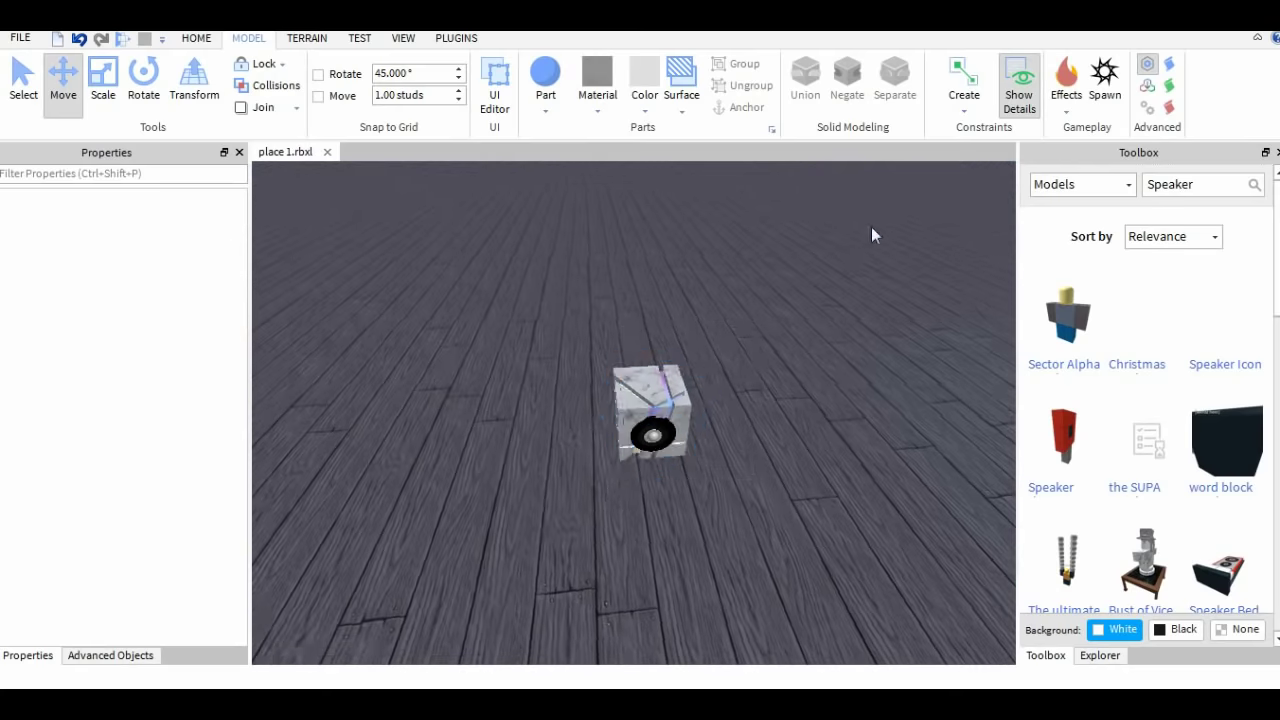
{"action": "left_click_drag", "start_coordinate": [800, 290], "coordinate": [540, 550]}
{"action": "key", "text": "ctrl+g"}
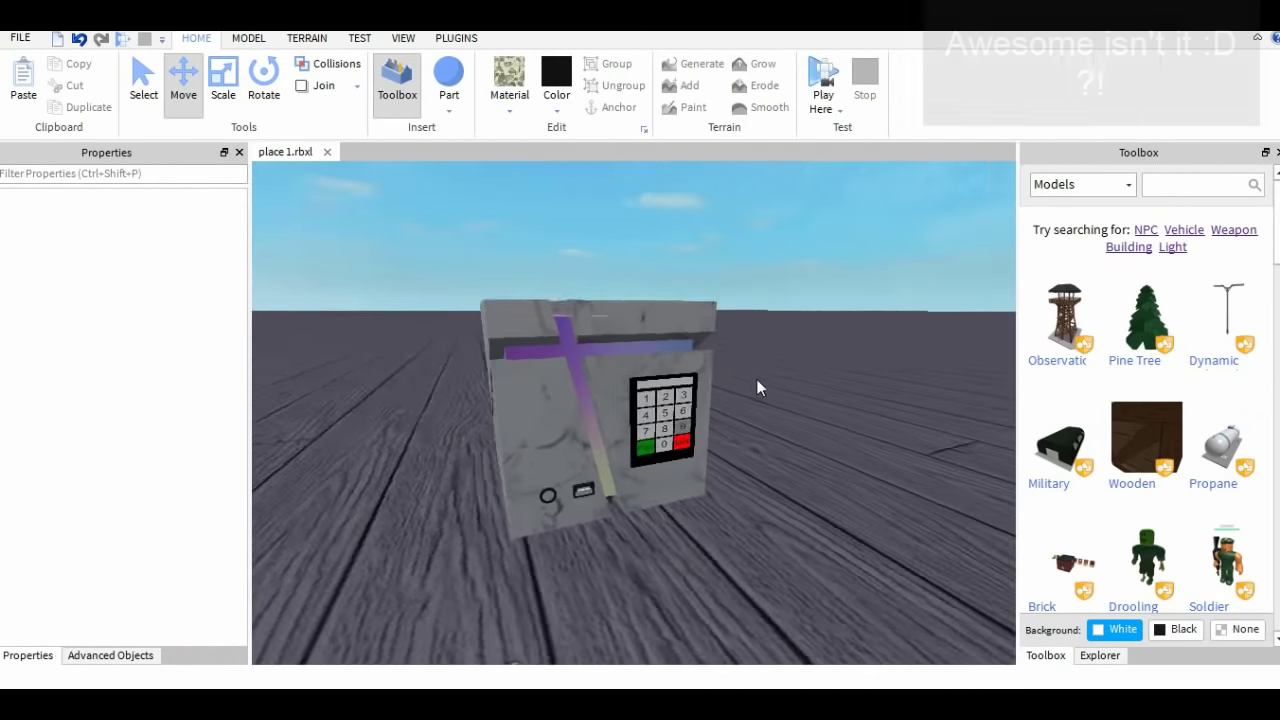
Step: Select the speaker cube with its keypad and move the Player part into The Speaker model in the object hierarchy
{"action": "right_click_drag", "start_coordinate": [756, 379], "coordinate": [728, 477]}
{"action": "right_click_drag", "start_coordinate": [757, 432], "coordinate": [703, 476]}
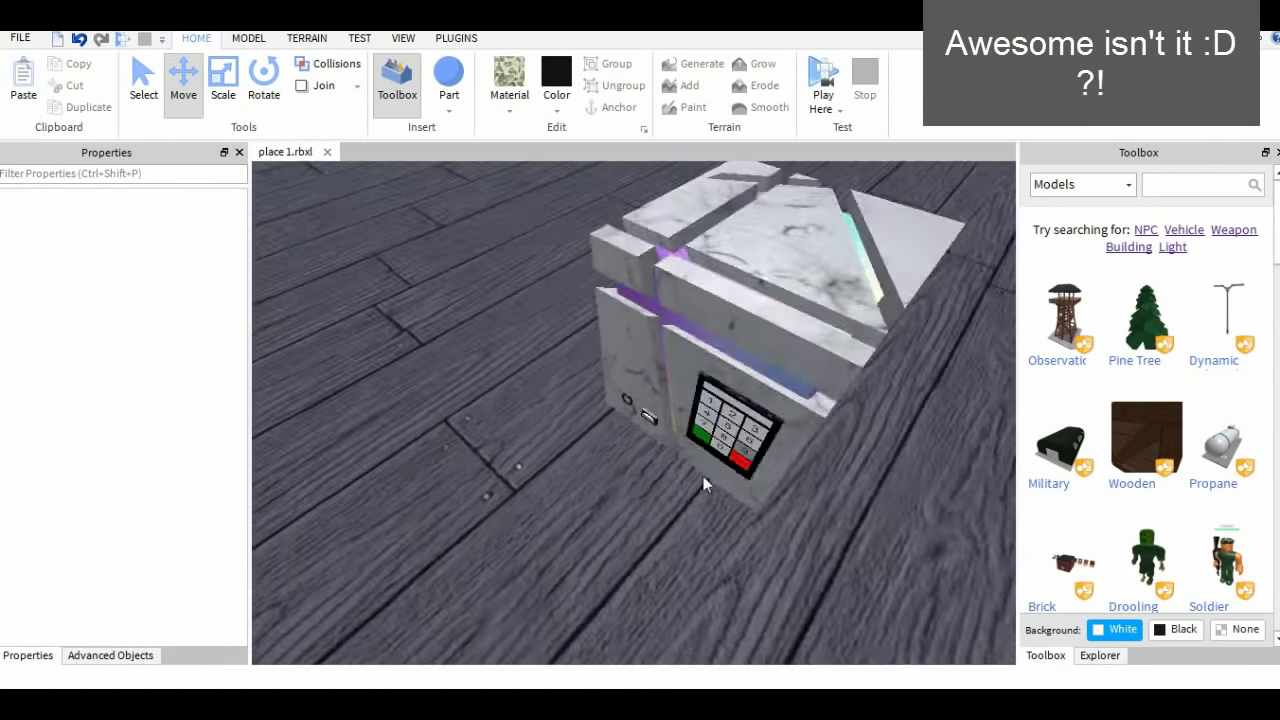
{"action": "scroll", "coordinate": [703, 476], "scroll_direction": "down", "scroll_amount": 5}
{"action": "left_click_drag", "start_coordinate": [803, 309], "coordinate": [583, 472]}
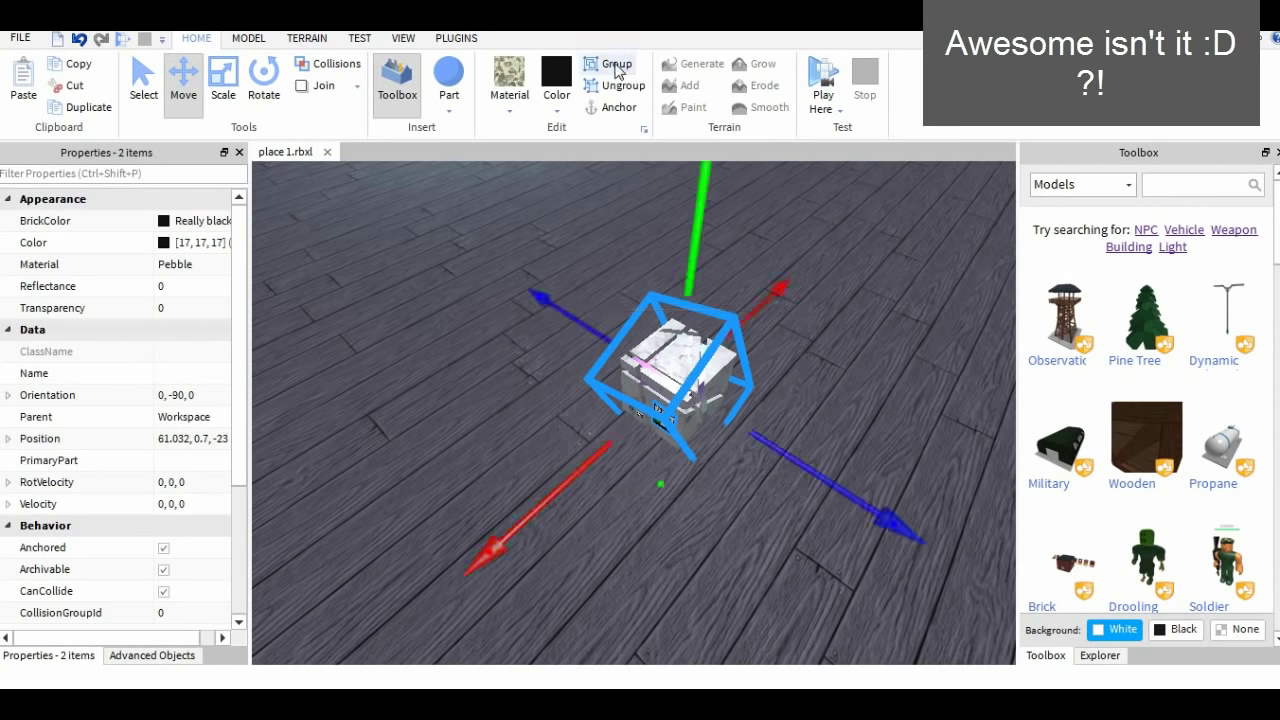
{"action": "left_click", "coordinate": [1100, 656]}
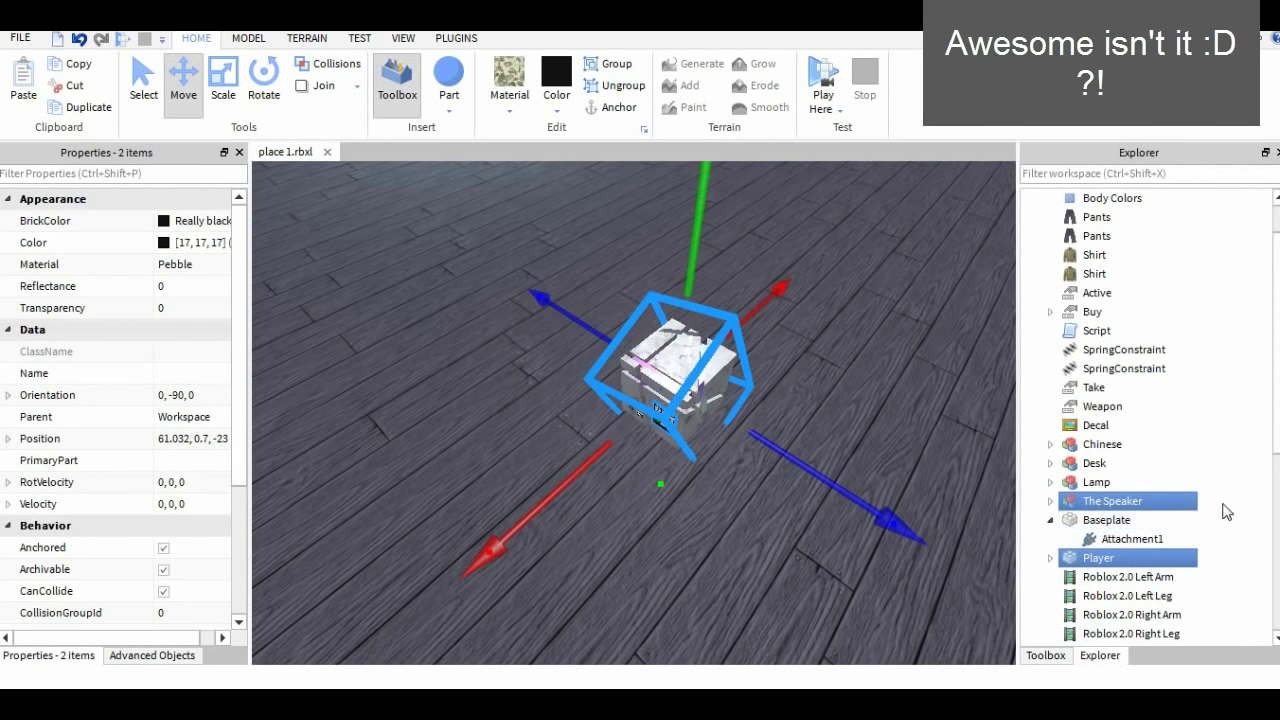
{"action": "left_click", "coordinate": [1227, 512]}
{"action": "left_click_drag", "start_coordinate": [1070, 562], "coordinate": [1120, 504]}
{"action": "left_click", "coordinate": [1070, 521]}
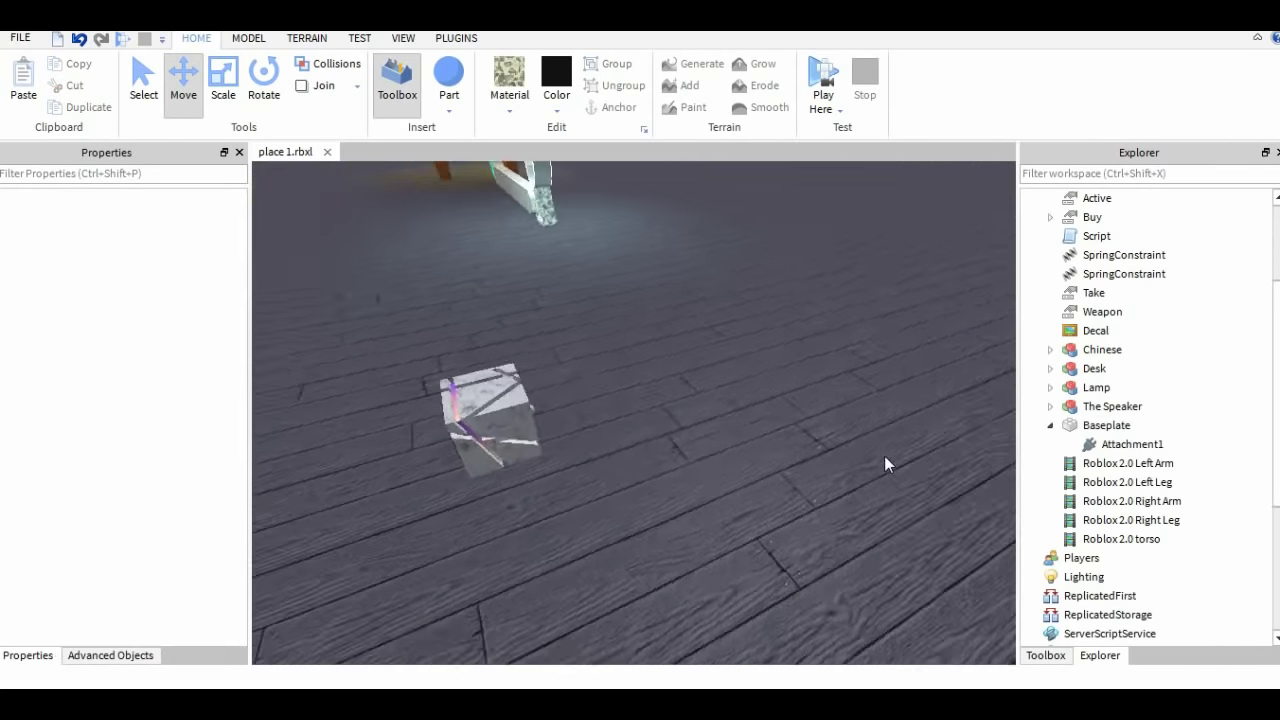
Step: Examine the finished speaker cube, ring lamp, neon structure and desk from several angles
{"action": "key", "text": "s"}
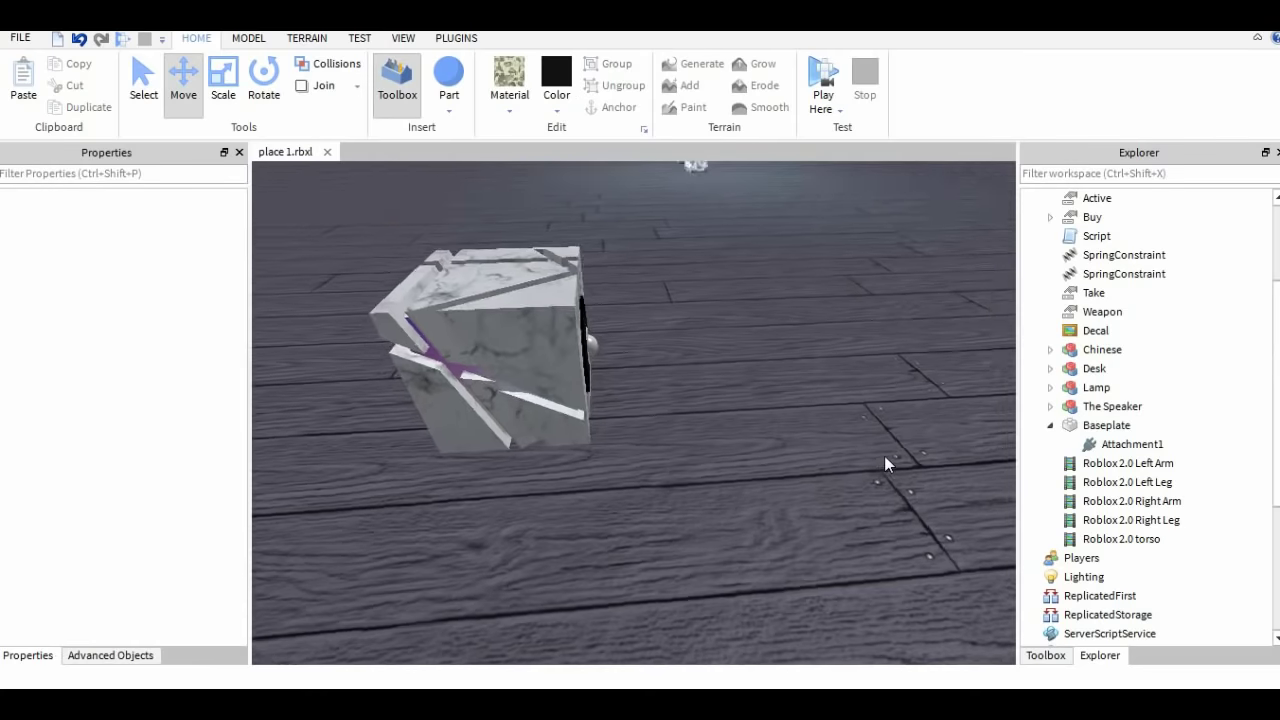
{"action": "right_click_drag", "start_coordinate": [886, 455], "coordinate": [886, 455]}
{"action": "key", "text": "a"}
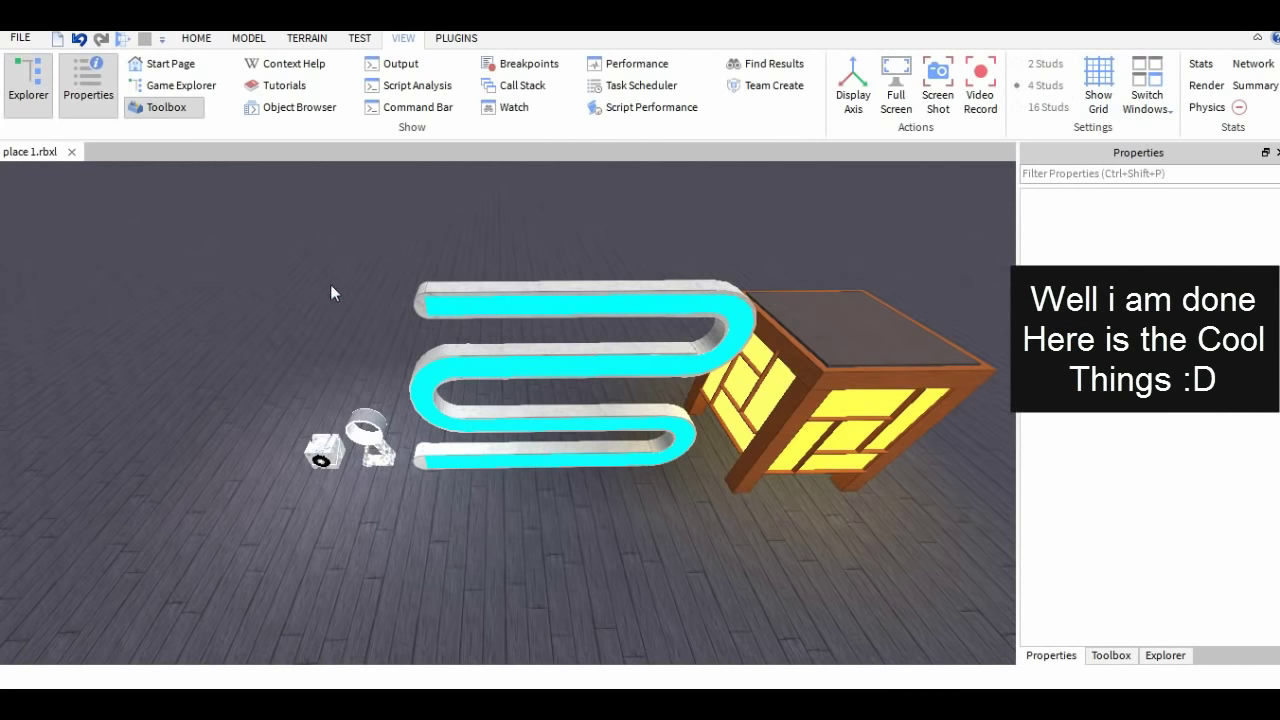
{"action": "key", "text": "a"}
{"action": "right_click_drag", "start_coordinate": [310, 314], "coordinate": [319, 306]}
{"action": "key", "text": "d"}
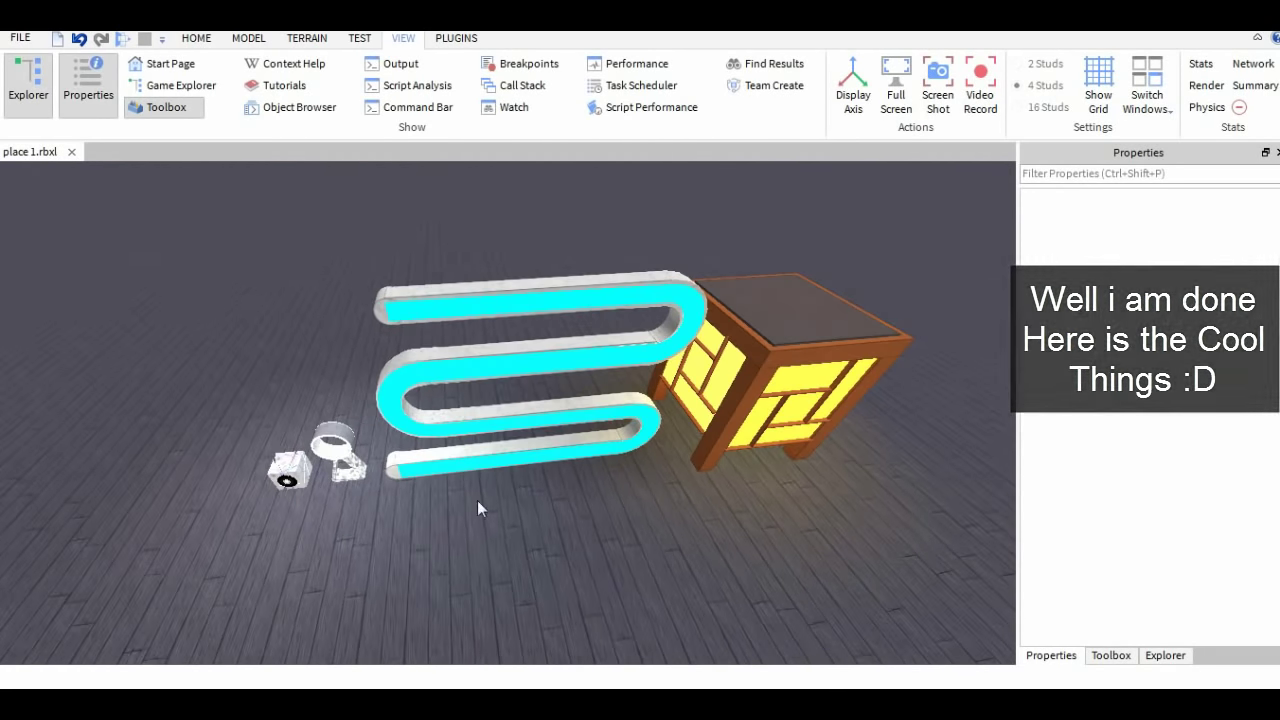